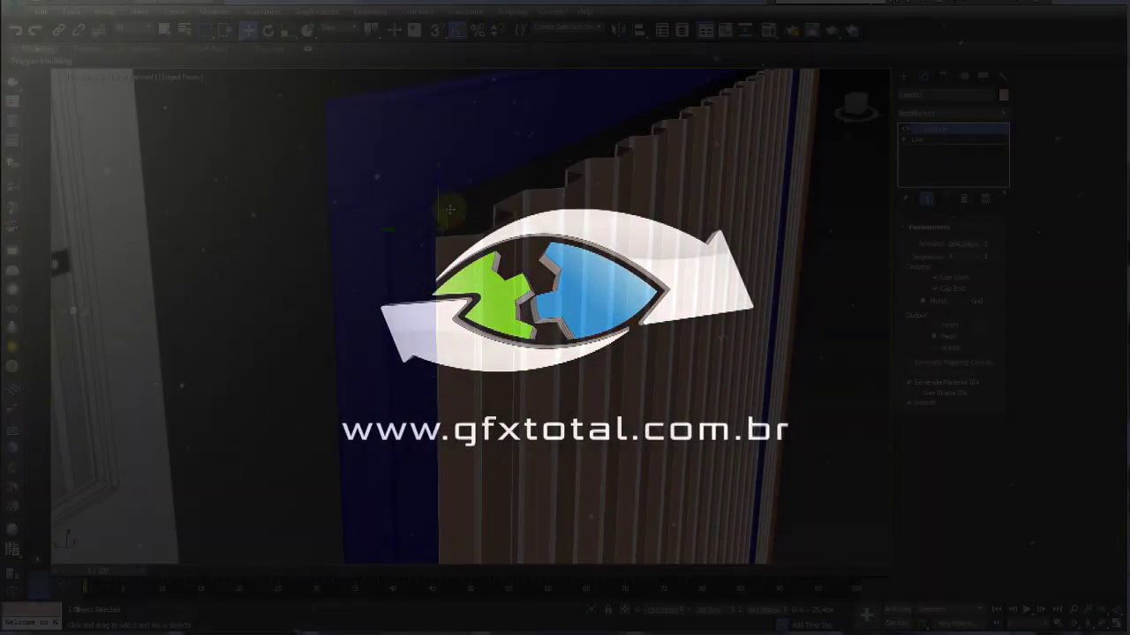
# Select the corrugated panel Line001 and view it against the top rail
pyautogui.scroll(5, 494, 145)
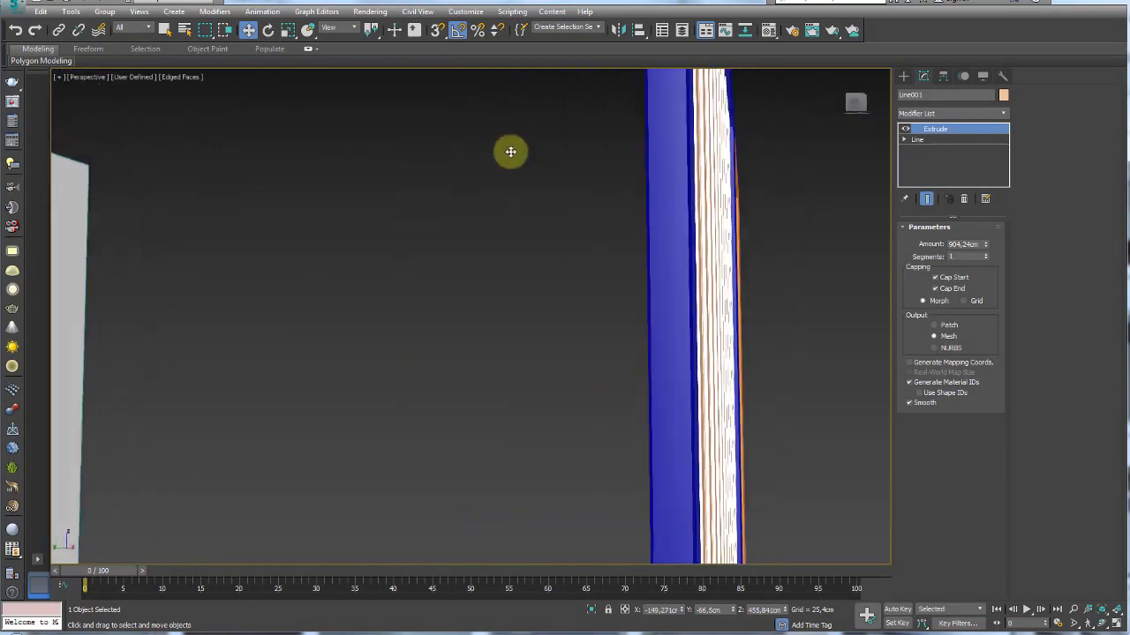
pyautogui.scroll(-5, 510, 152)
pyautogui.scroll(-2, 461, 335)
pyautogui.keyDown('ctrl'); pyautogui.click(533, 516); pyautogui.keyUp('ctrl')
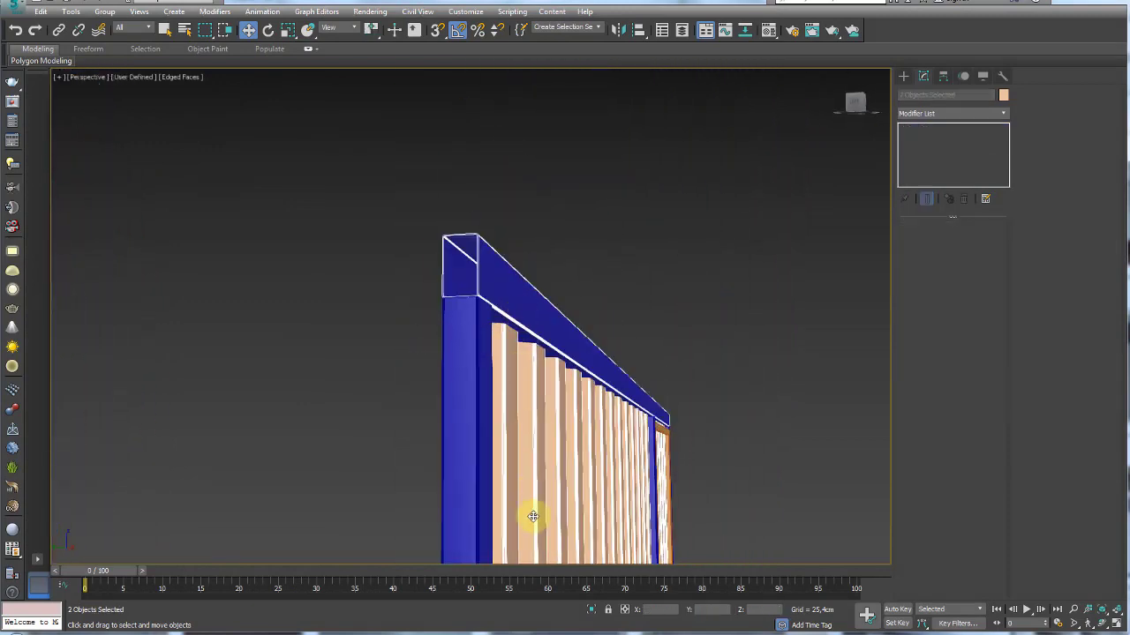
pyautogui.click(592, 609)
pyautogui.click(613, 345)
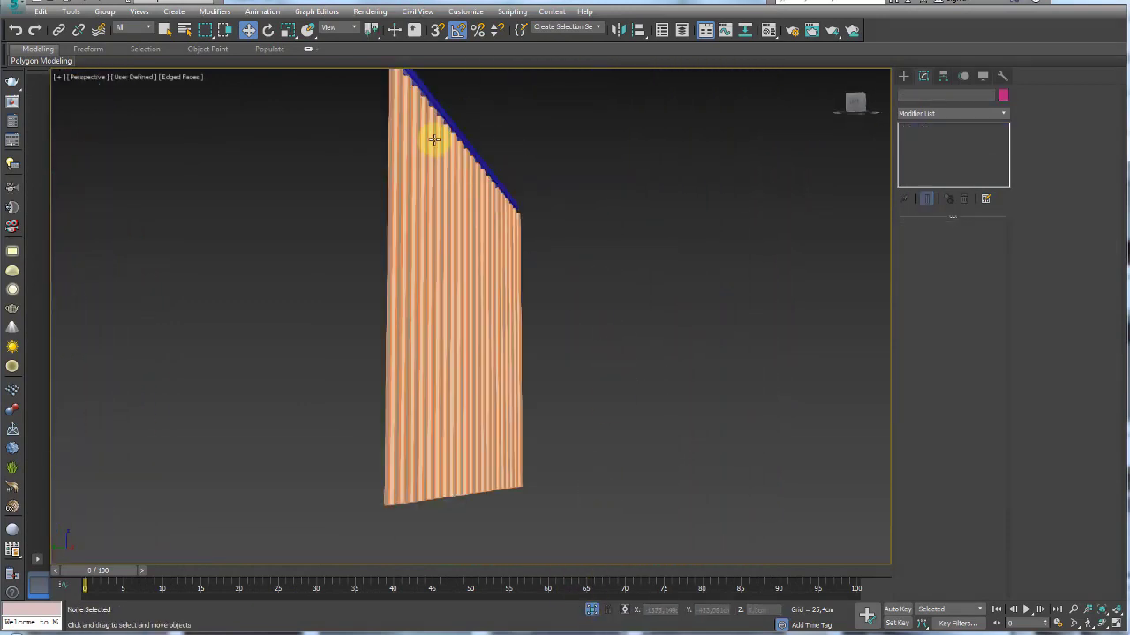
pyautogui.click(431, 140)
pyautogui.moveTo(432, 140)
pyautogui.keyDown('alt'); pyautogui.mouseDown(button='middle')
pyautogui.moveTo(466, 290)
pyautogui.moveTo(441, 182)
pyautogui.moveTo(495, 338)
pyautogui.moveTo(476, 342)
pyautogui.mouseUp(button='middle'); pyautogui.keyUp('alt')
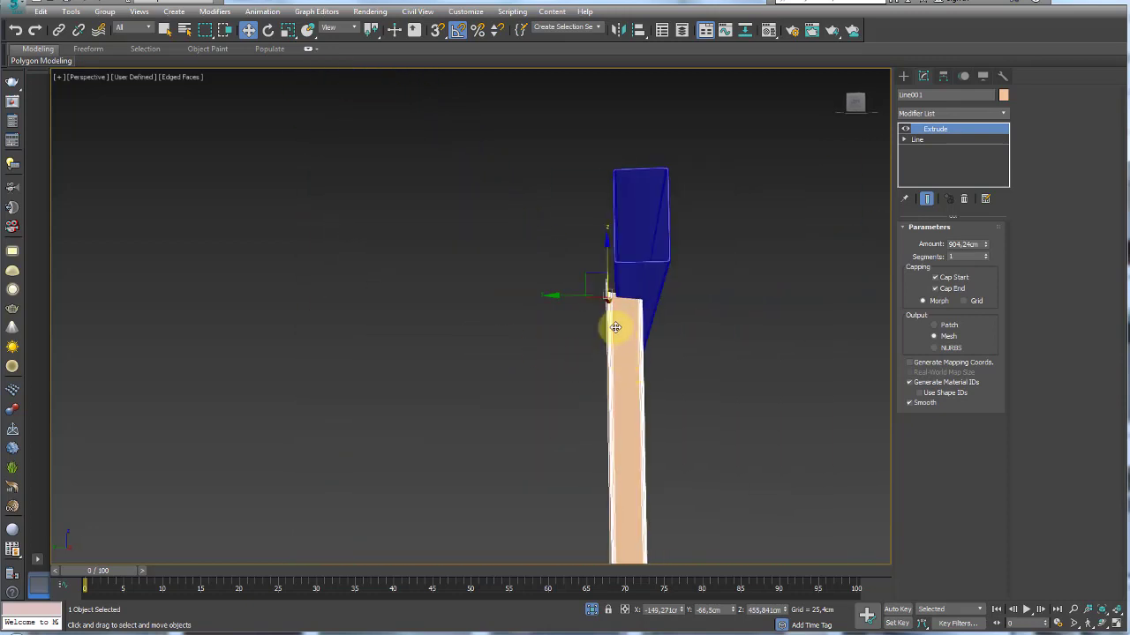
pyautogui.keyDown('alt'); pyautogui.moveTo(565, 295); pyautogui.dragTo(647, 300, button='middle'); pyautogui.keyUp('alt')
# Move the corrugated panel down on Z so it sits just beneath the top rail
pyautogui.moveTo(629, 295); pyautogui.dragTo(631, 318)
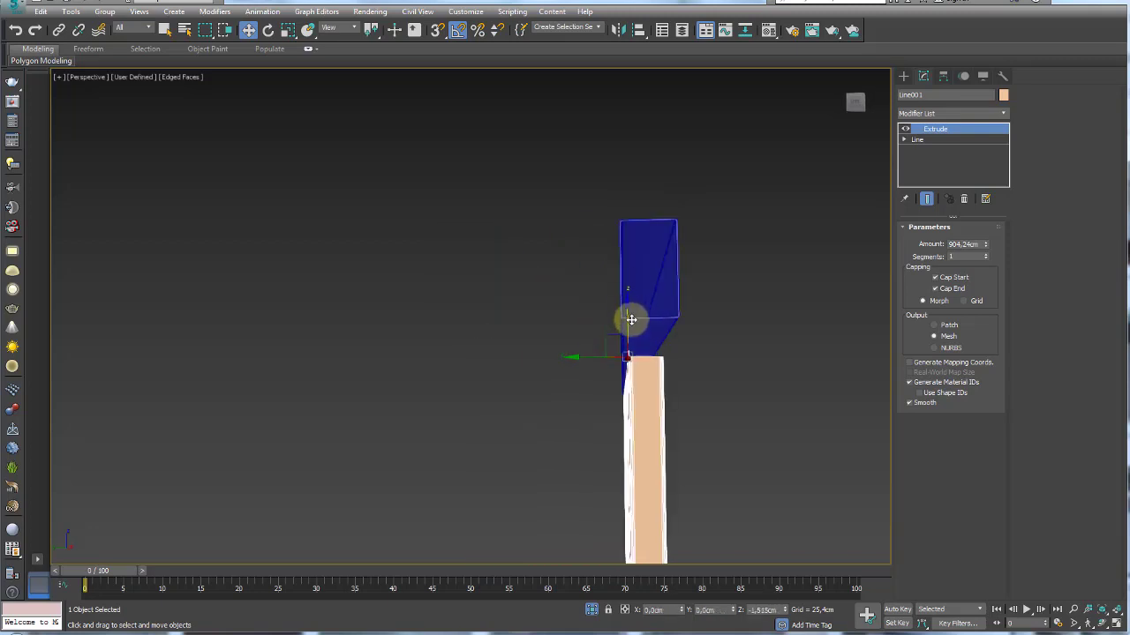
pyautogui.keyDown('alt'); pyautogui.moveTo(631, 296); pyautogui.dragTo(630, 329, button='middle'); pyautogui.keyUp('alt')
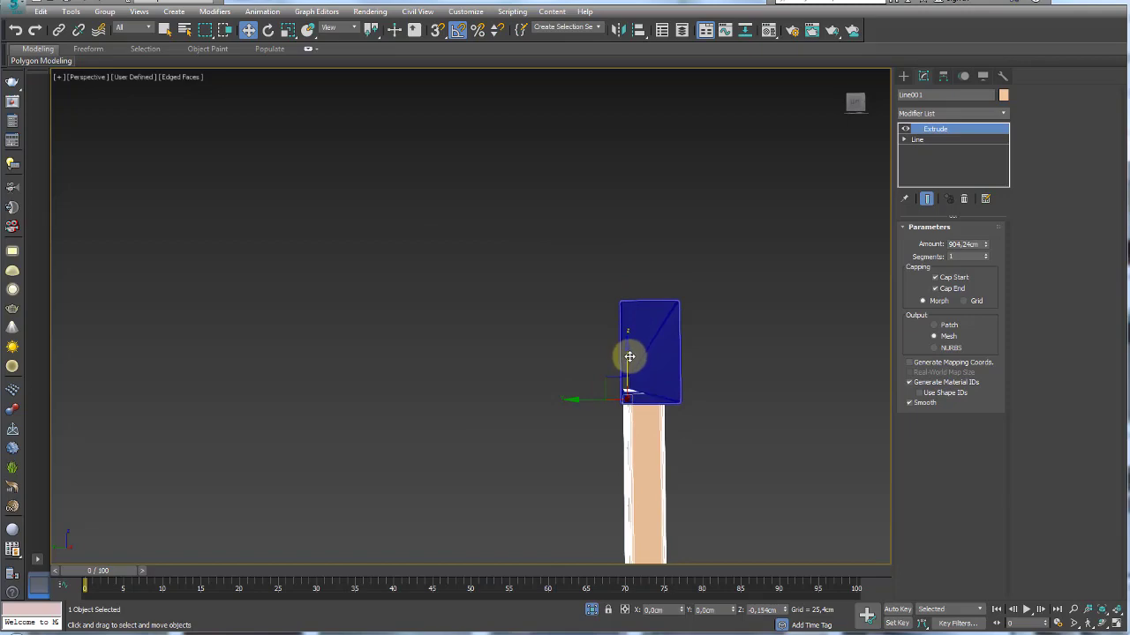
pyautogui.scroll(-3, 631, 354)
pyautogui.moveTo(650, 391)
pyautogui.keyDown('alt'); pyautogui.mouseDown(button='middle')
pyautogui.moveTo(630, 433)
pyautogui.moveTo(585, 453)
pyautogui.moveTo(584, 484)
pyautogui.moveTo(574, 327)
pyautogui.moveTo(635, 433)
pyautogui.moveTo(619, 248)
pyautogui.mouseUp(button='middle'); pyautogui.keyUp('alt')
pyautogui.scroll(5, 612, 497)
pyautogui.scroll(-5, 619, 248)
pyautogui.scroll(4, 462, 398)
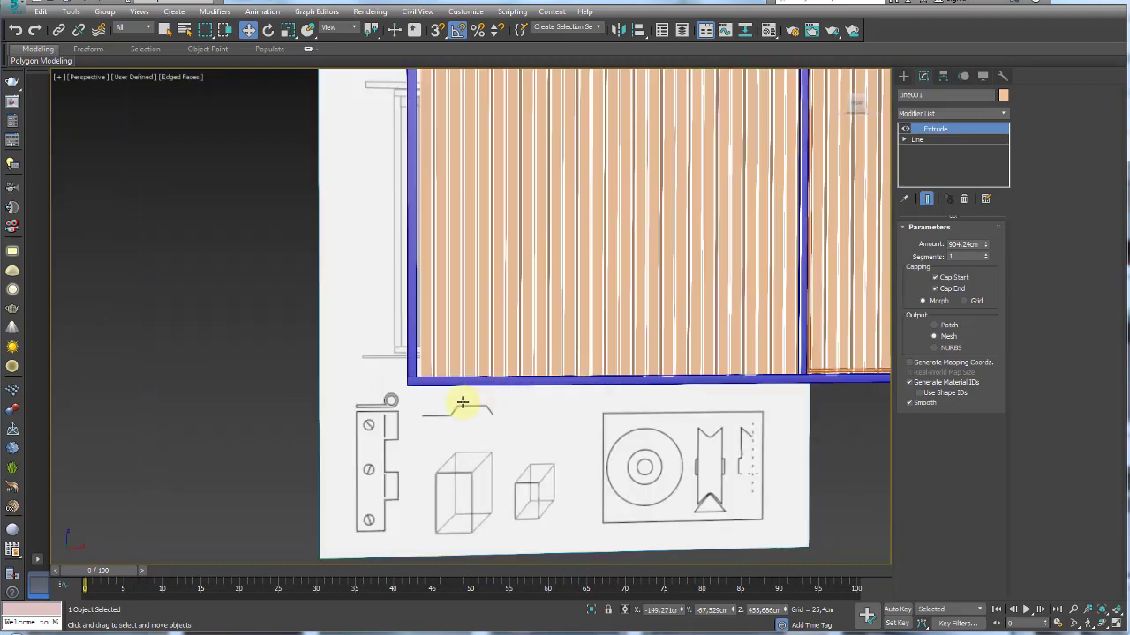
pyautogui.scroll(4, 454, 341)
pyautogui.scroll(1, 505, 372)
pyautogui.scroll(-2, 505, 371)
# Inspect the whole gate and check the panel's bottom edge in F3 wireframe
pyautogui.moveTo(363, 341)
pyautogui.keyDown('alt'); pyautogui.mouseDown(button='middle')
pyautogui.moveTo(365, 373)
pyautogui.moveTo(403, 285)
pyautogui.mouseUp(button='middle'); pyautogui.keyUp('alt')
pyautogui.scroll(-3, 422, 213)
pyautogui.scroll(2, 422, 213)
pyautogui.scroll(3, 429, 177)
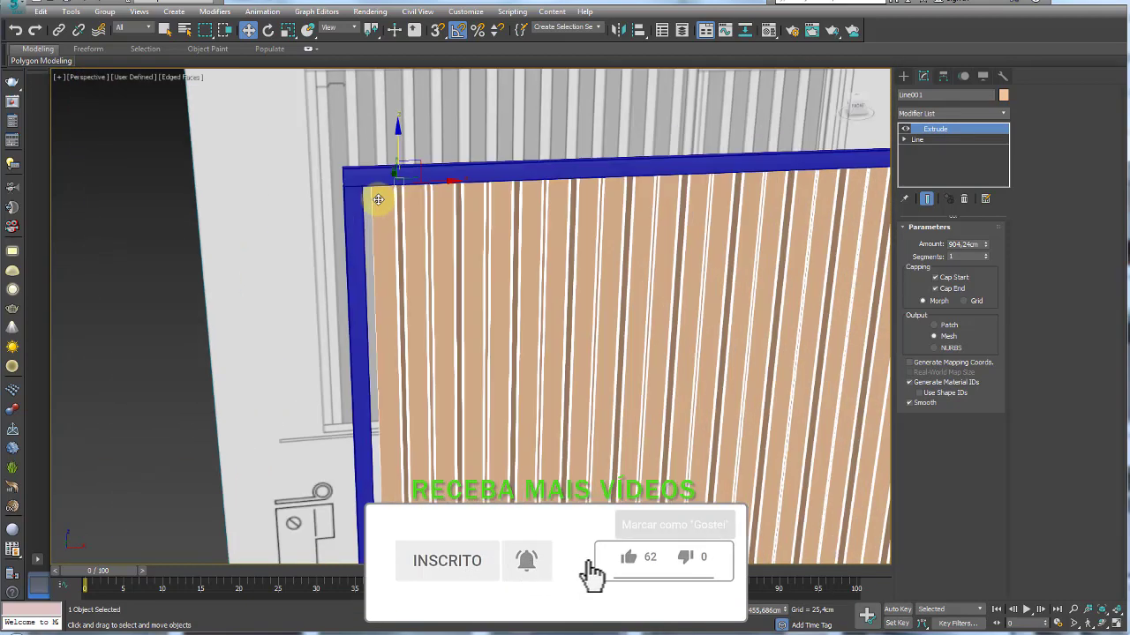
pyautogui.scroll(3, 373, 197)
pyautogui.scroll(3, 358, 167)
pyautogui.scroll(-3, 348, 177)
pyautogui.scroll(1, 415, 212)
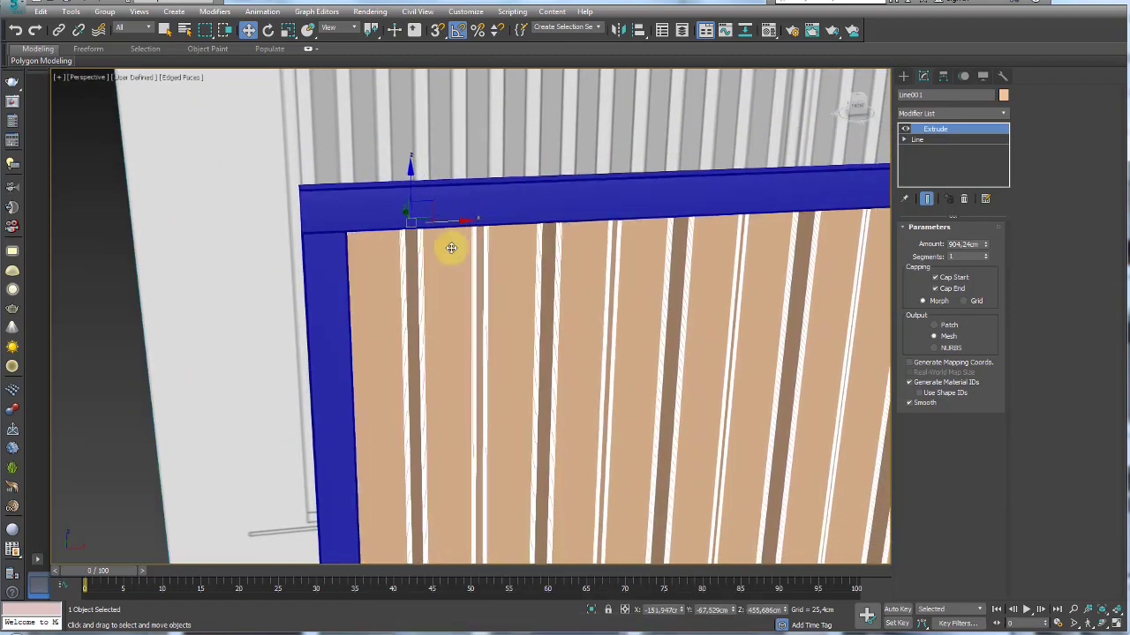
pyautogui.scroll(-3, 449, 247)
pyautogui.scroll(4, 495, 336)
pyautogui.scroll(3, 475, 356)
pyautogui.scroll(1, 467, 431)
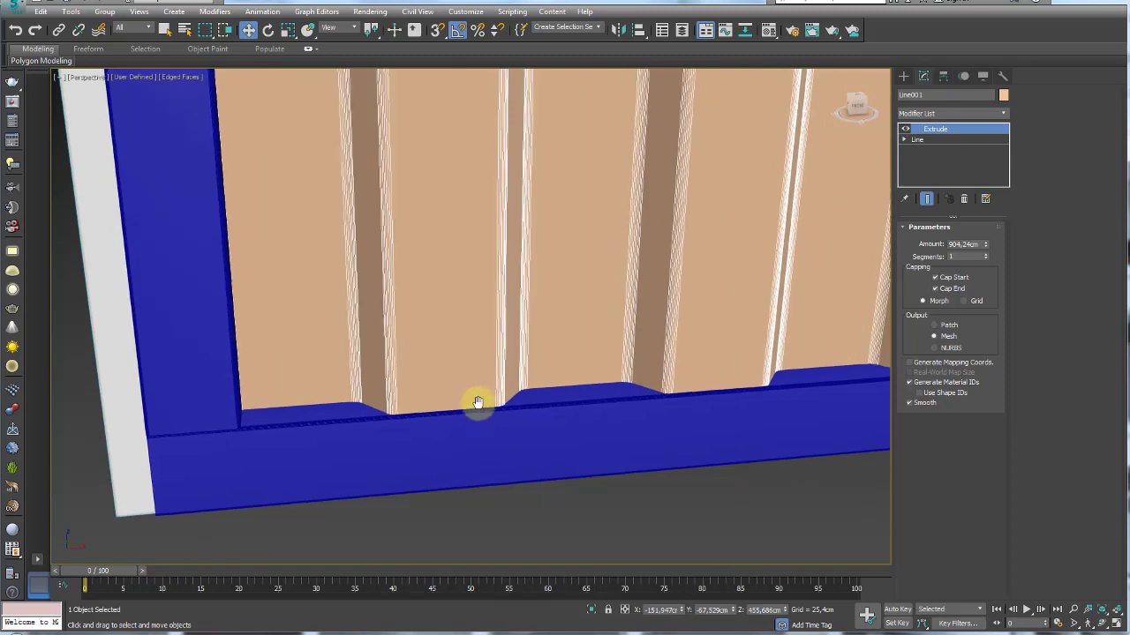
pyautogui.press('F3')
pyautogui.press('F3')
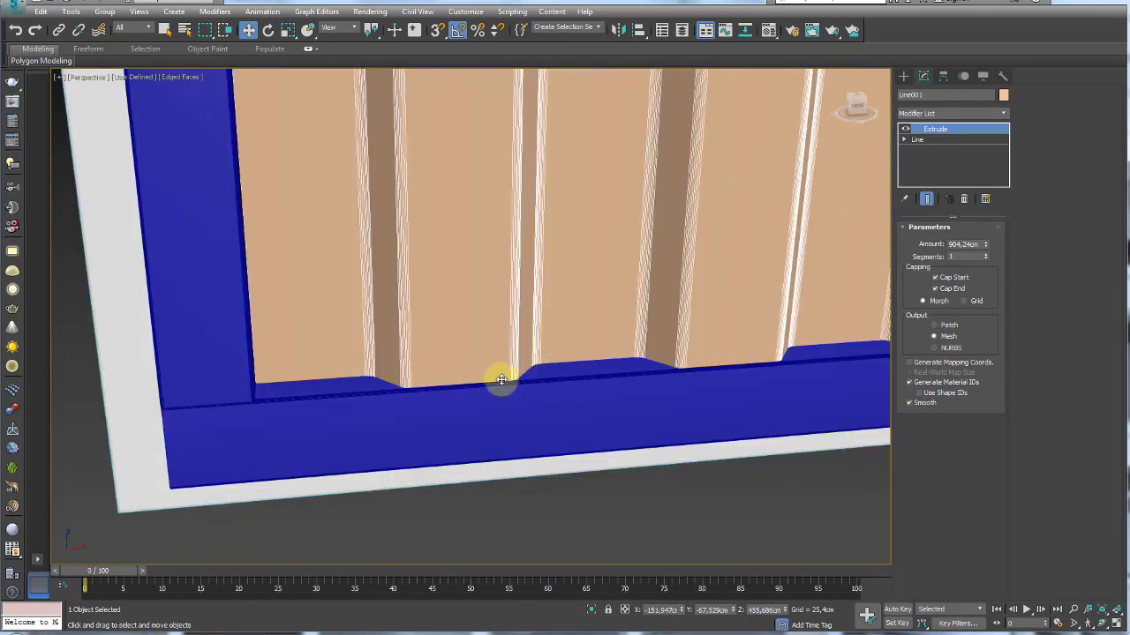
pyautogui.press('F3')
pyautogui.press('F3')
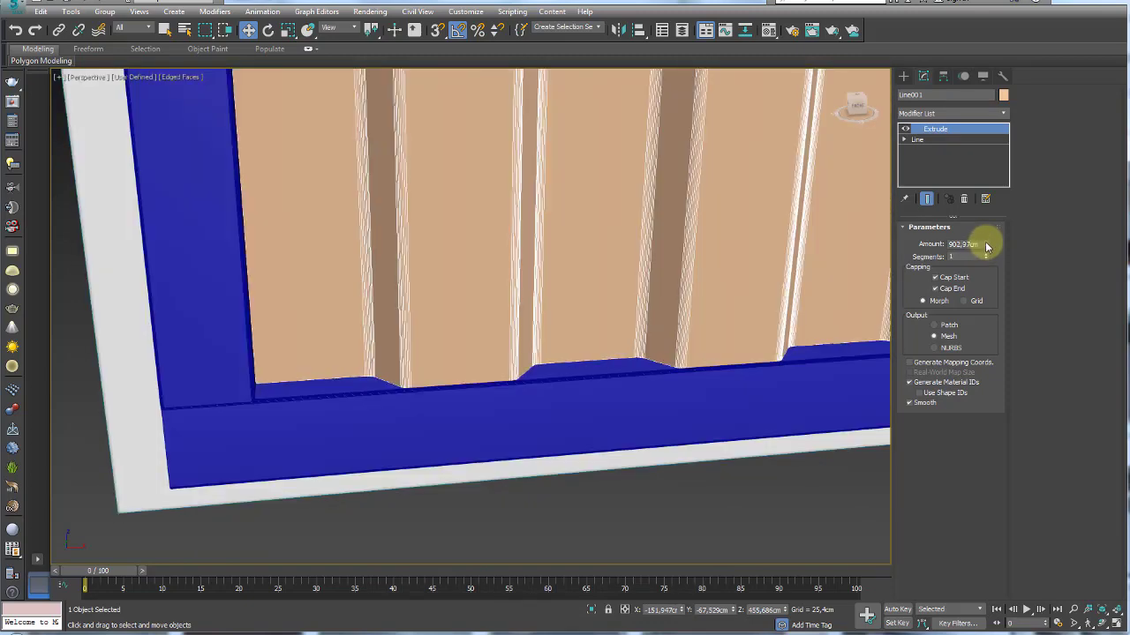
# Set the panel's Extrude Amount to 902.97cm so its lower edge meets the bottom rail
pyautogui.moveTo(986, 246); pyautogui.dragTo(986, 249)
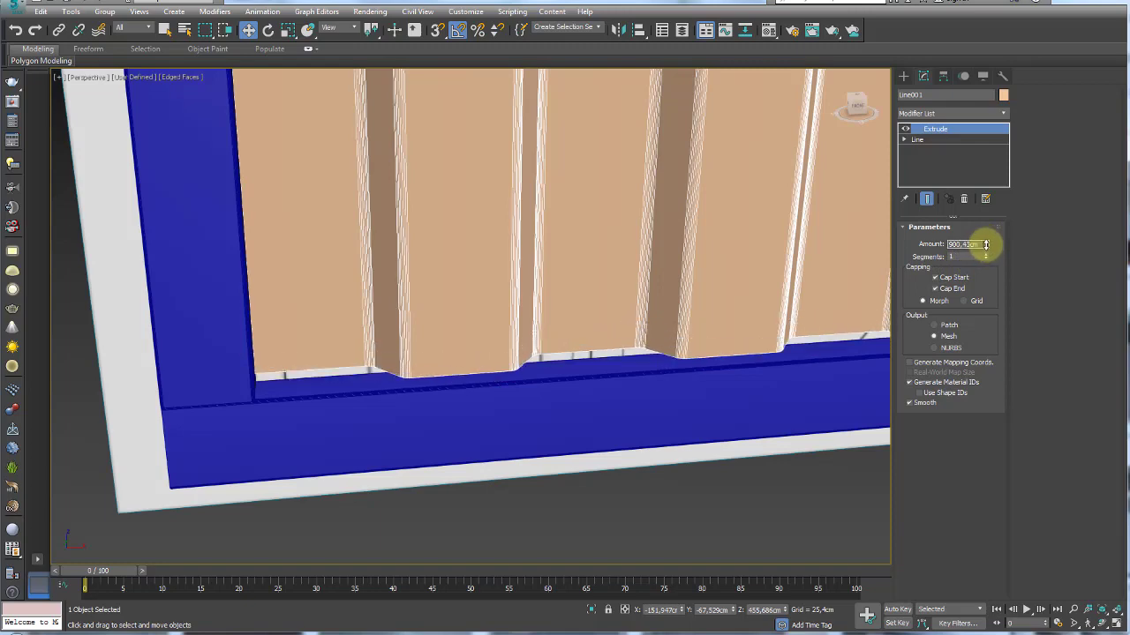
pyautogui.press('F3')
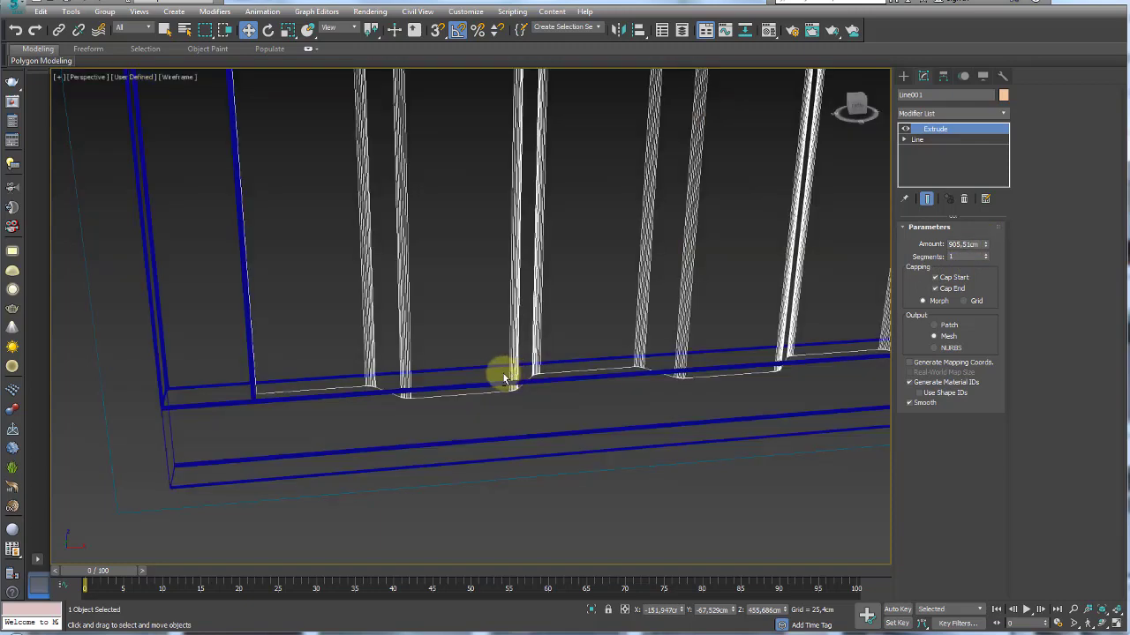
pyautogui.moveTo(500, 373)
pyautogui.keyDown('alt'); pyautogui.mouseDown(button='middle')
pyautogui.moveTo(499, 358)
pyautogui.moveTo(542, 333)
pyautogui.mouseUp(button='middle'); pyautogui.keyUp('alt')
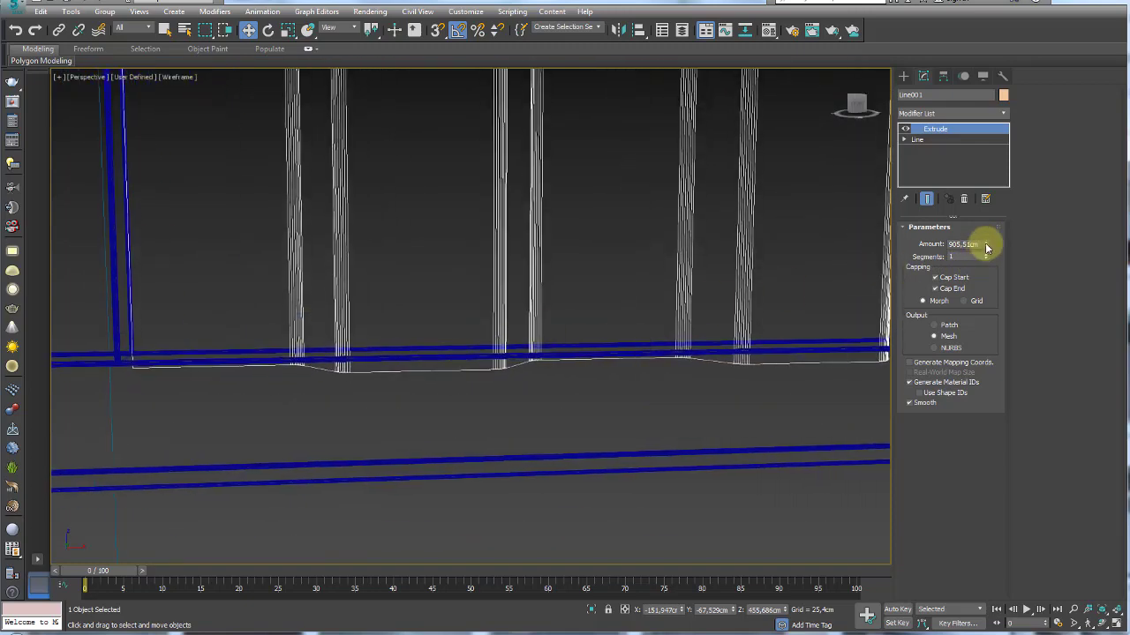
pyautogui.moveTo(986, 248); pyautogui.dragTo(985, 251)
pyautogui.press('F3')
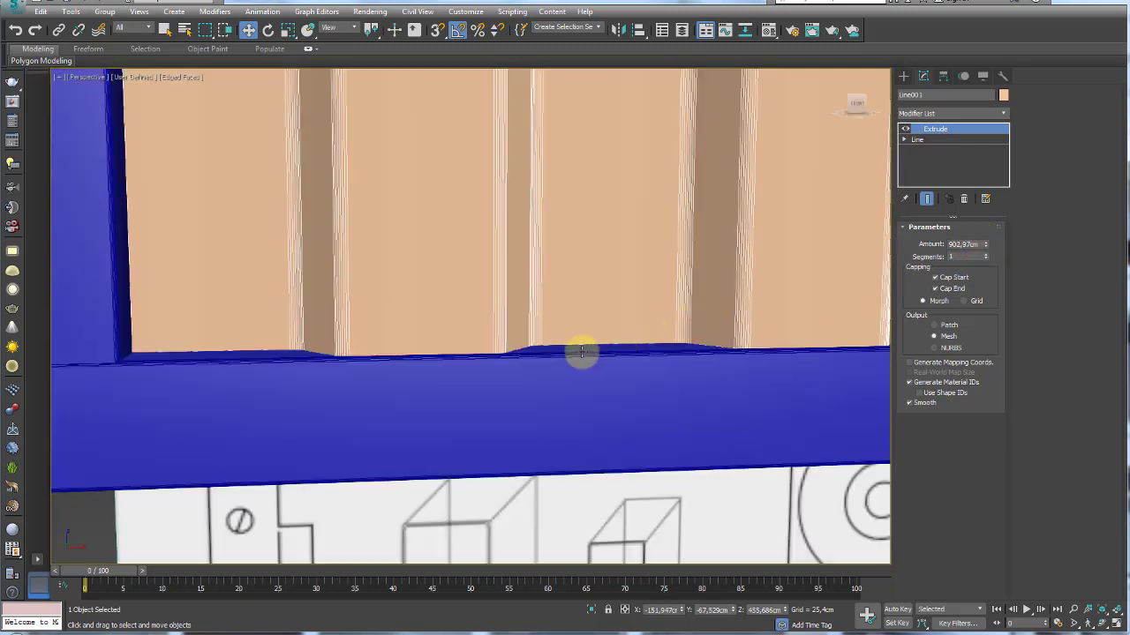
pyautogui.scroll(-3, 580, 350)
pyautogui.scroll(-3, 600, 350)
pyautogui.moveTo(532, 361); pyautogui.dragTo(488, 374, button='middle')
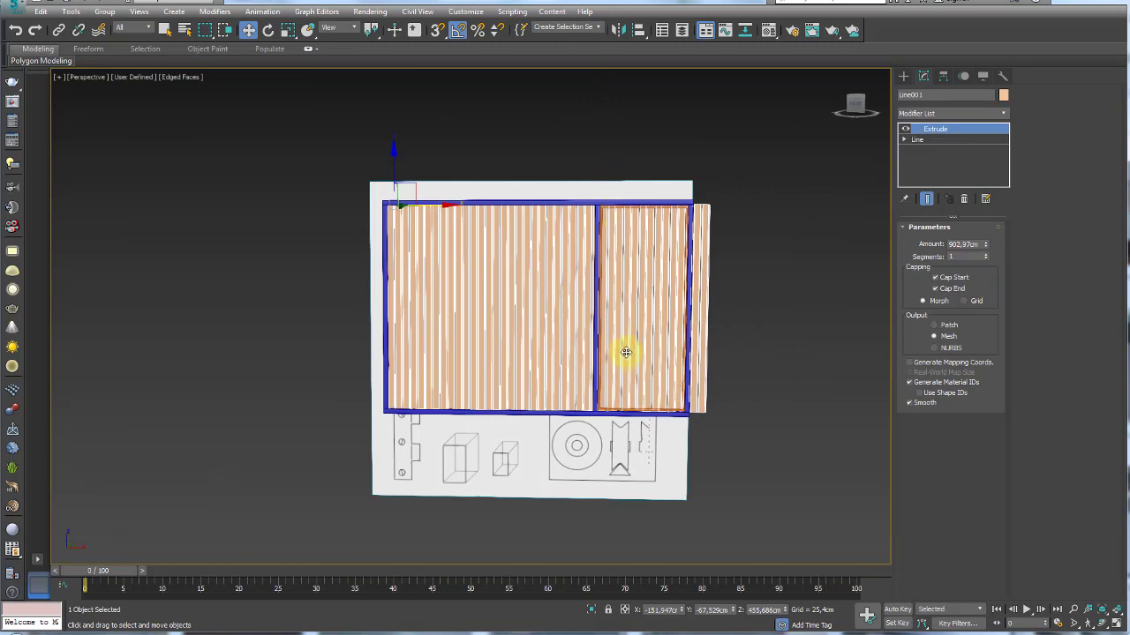
# Enter Segment level of the panel's Line and isolate its profile shape
pyautogui.keyDown('alt'); pyautogui.moveTo(616, 333); pyautogui.dragTo(613, 353, button='middle'); pyautogui.keyUp('alt')
pyautogui.scroll(3, 616, 374)
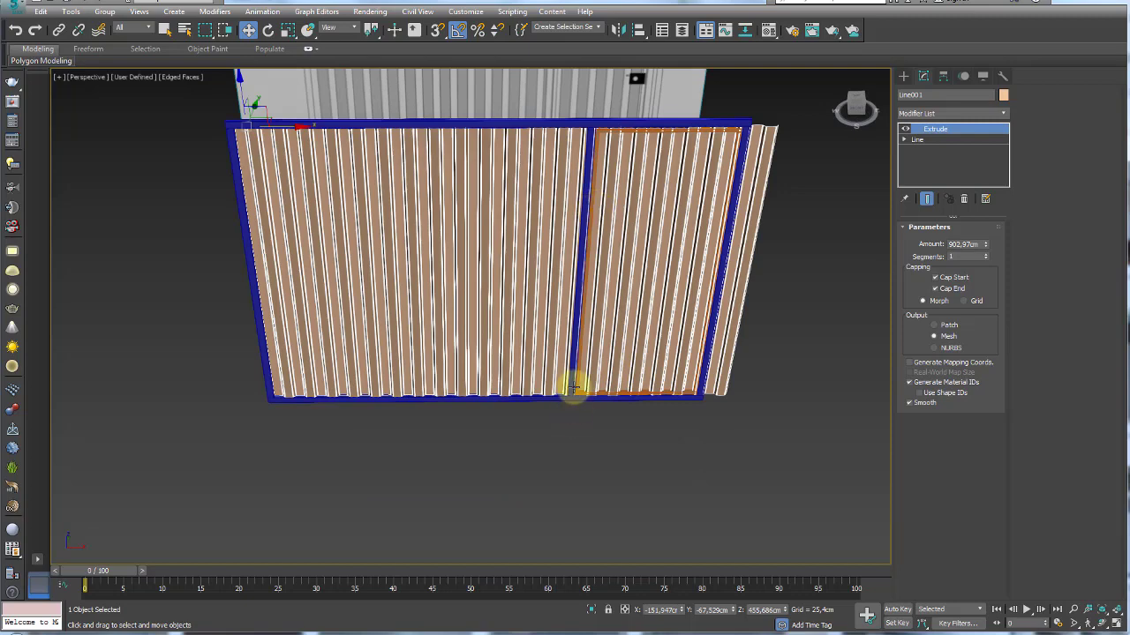
pyautogui.scroll(4, 572, 387)
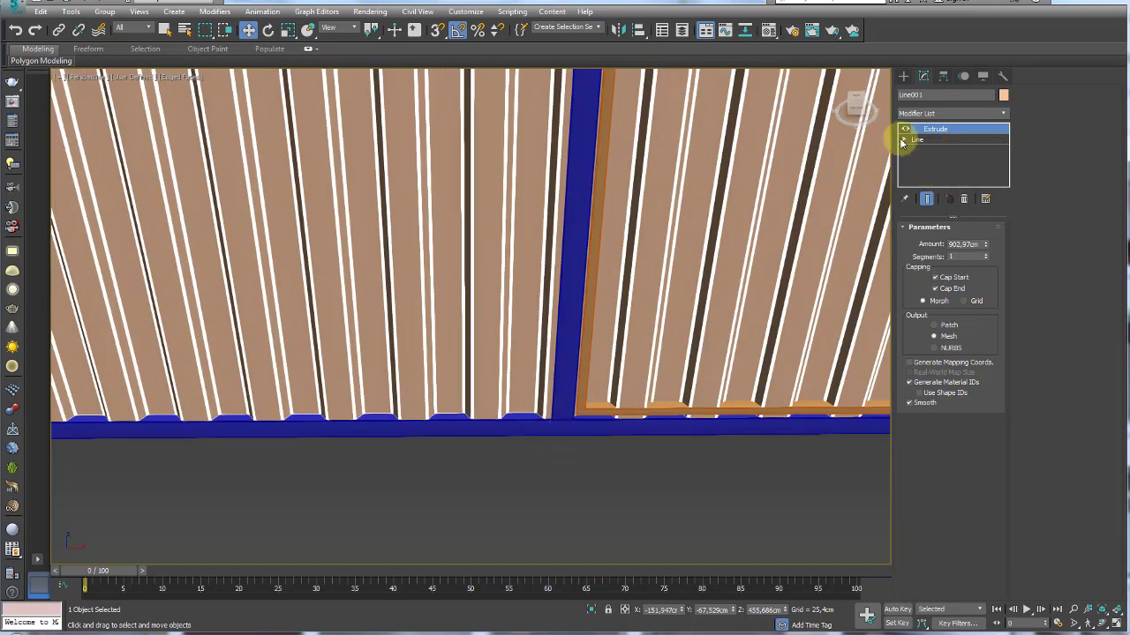
pyautogui.click(931, 160)
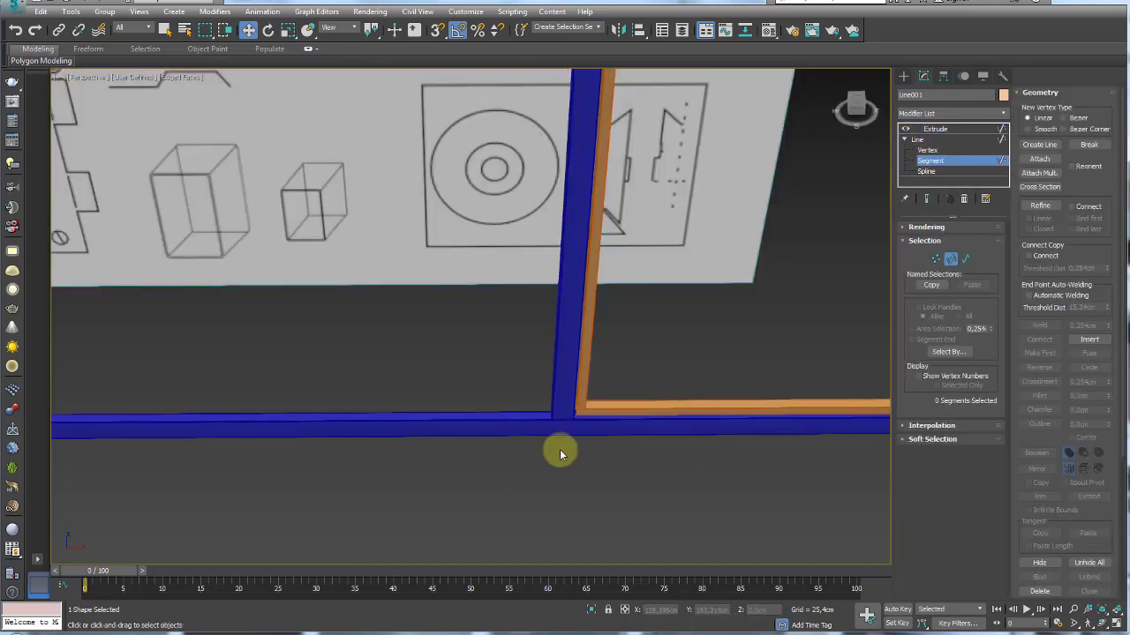
pyautogui.scroll(-4, 593, 215)
pyautogui.moveTo(574, 202)
pyautogui.mouseDown(button='middle')
pyautogui.moveTo(534, 441)
pyautogui.moveTo(500, 398)
pyautogui.mouseUp(button='middle')
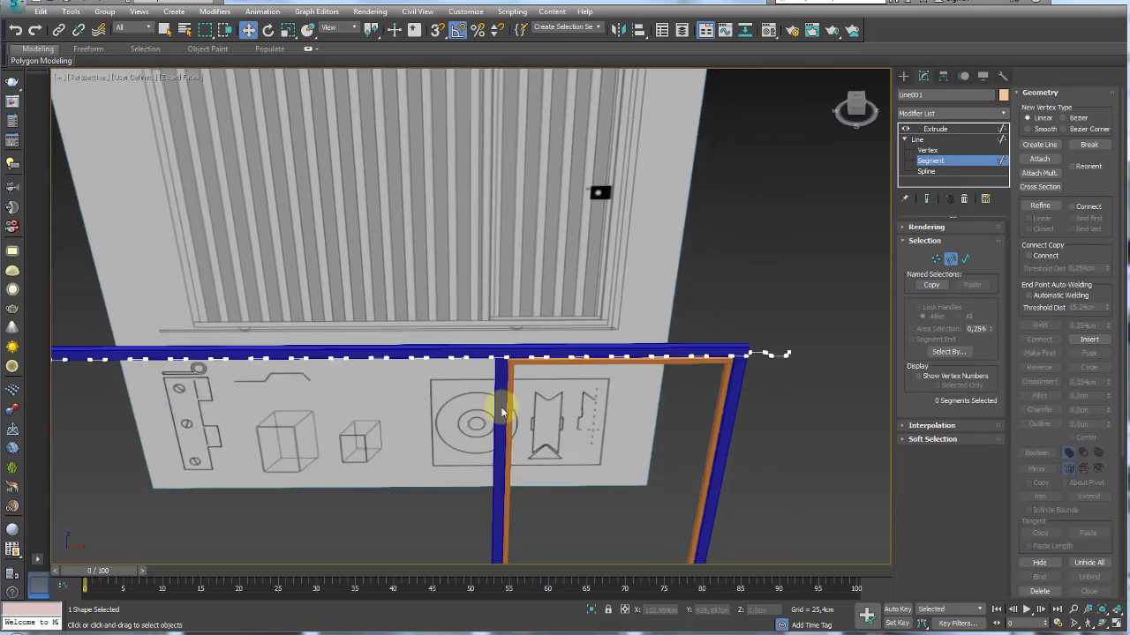
pyautogui.scroll(4, 503, 371)
pyautogui.scroll(2, 497, 378)
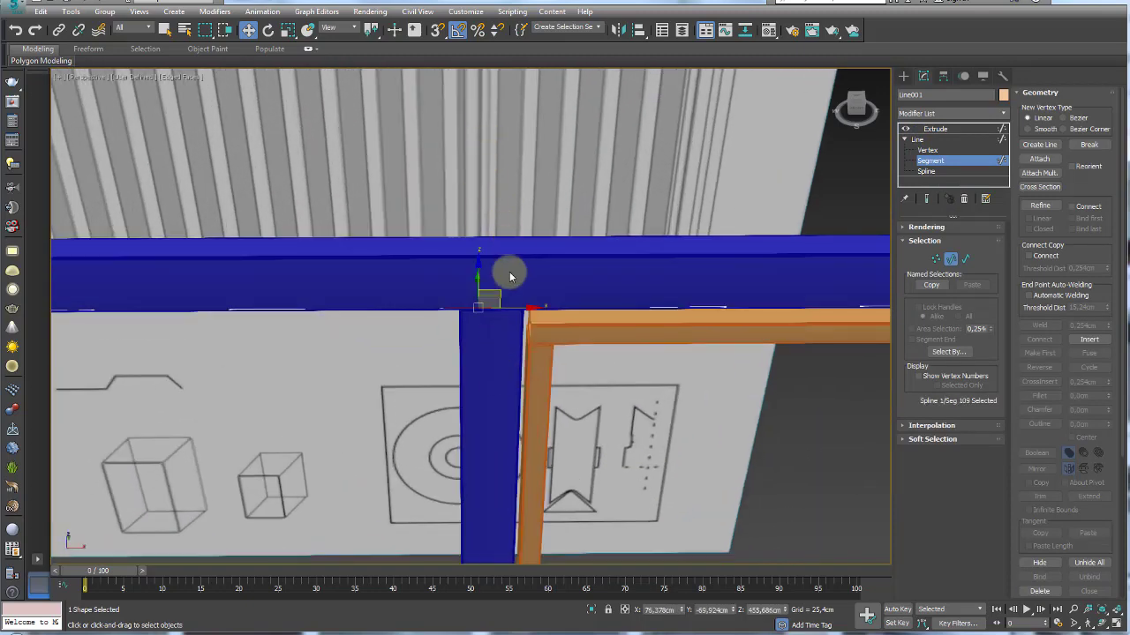
pyautogui.click(592, 608)
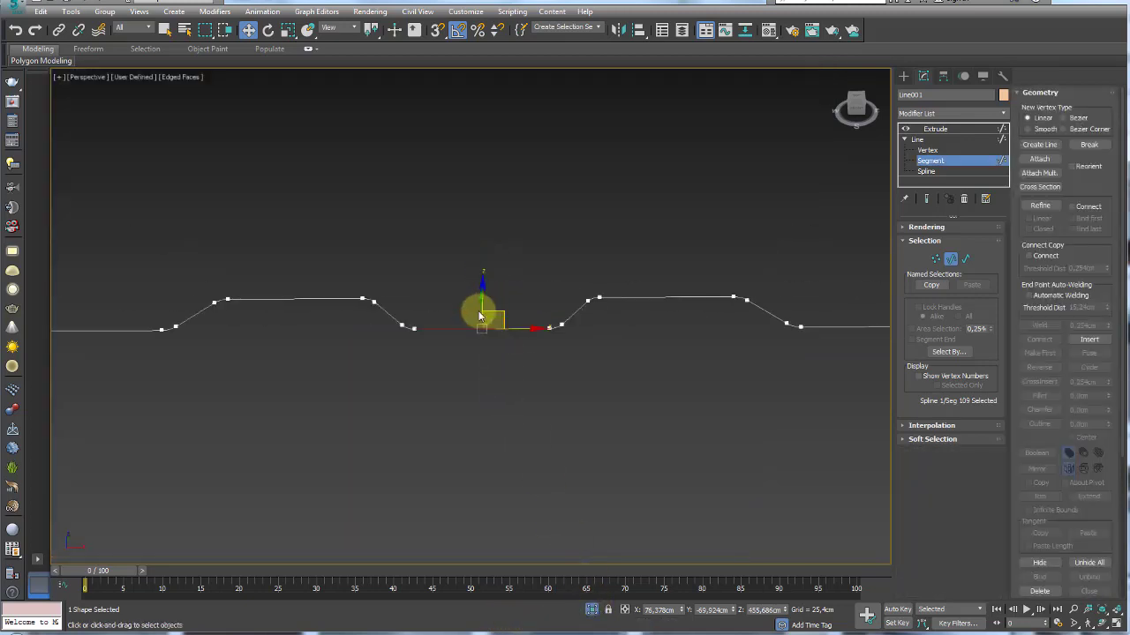
pyautogui.scroll(2, 481, 316)
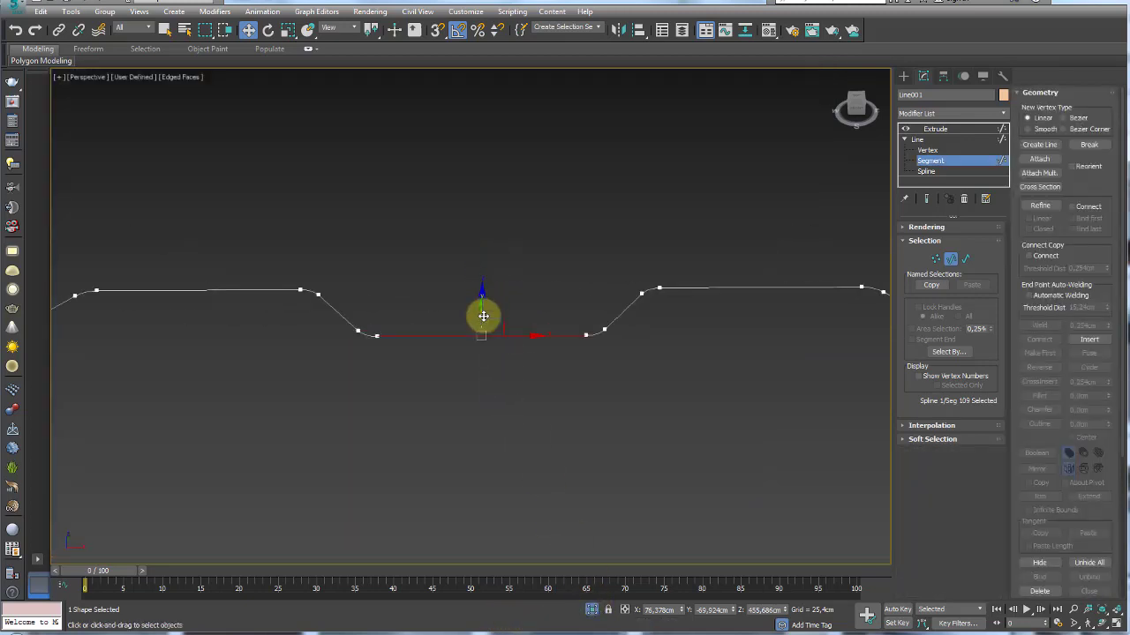
pyautogui.scroll(-3, 1029, 434)
pyautogui.scroll(-2, 1062, 438)
# Divide the profile segment, delete its middle piece and select the right-hand spline
pyautogui.click(1053, 421)
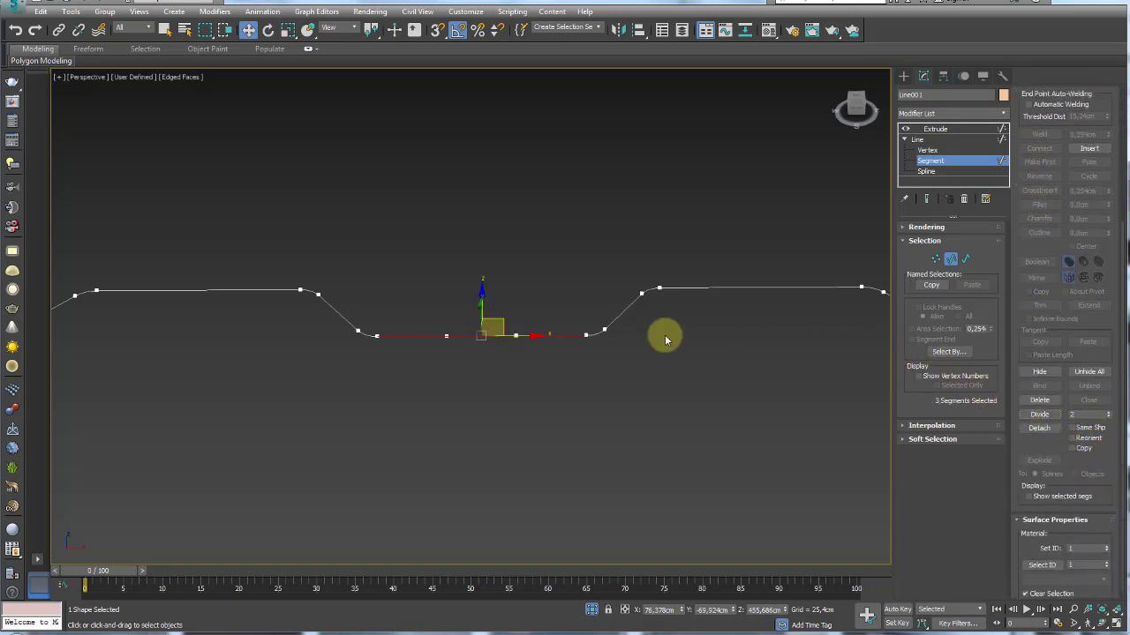
pyautogui.press('Delete')
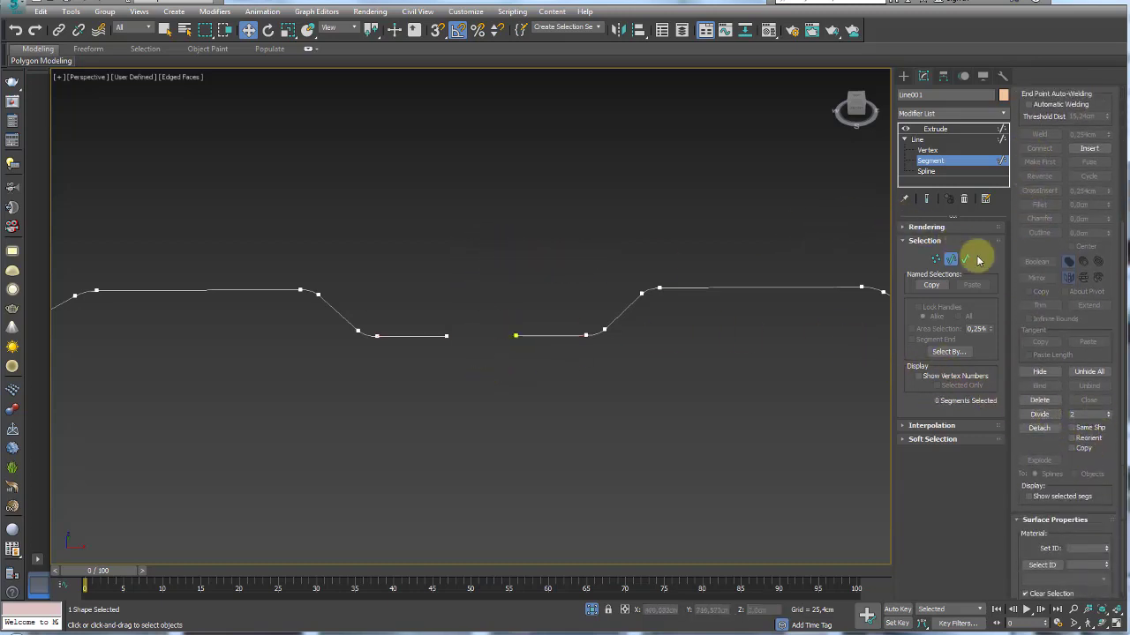
pyautogui.click(965, 259)
pyautogui.moveTo(535, 189); pyautogui.dragTo(668, 397)
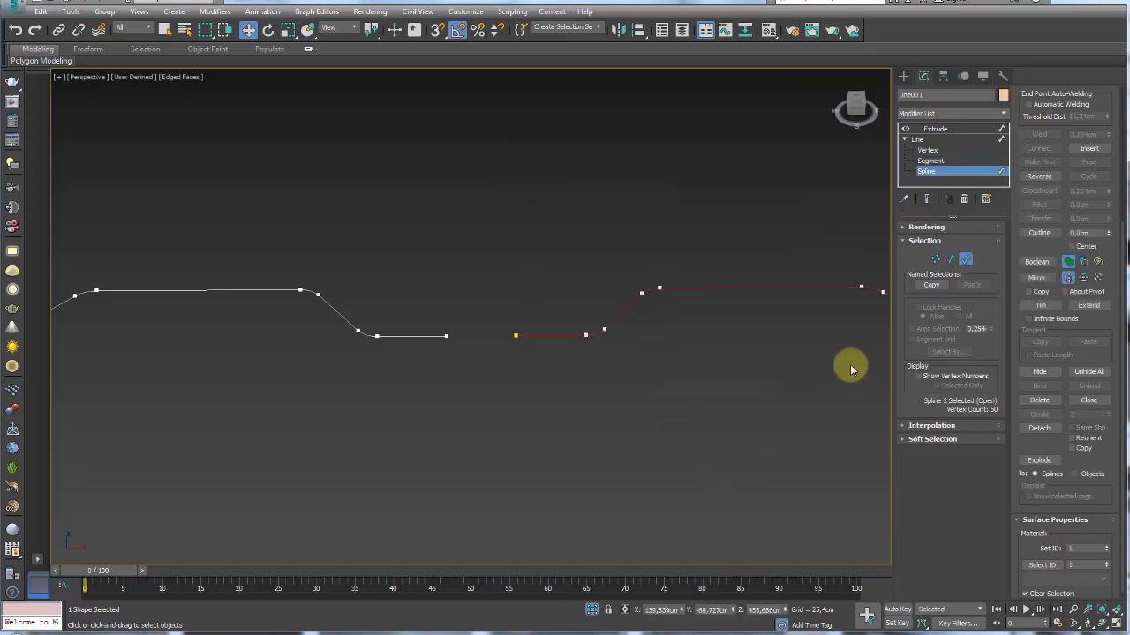
pyautogui.scroll(-1, 1109, 406)
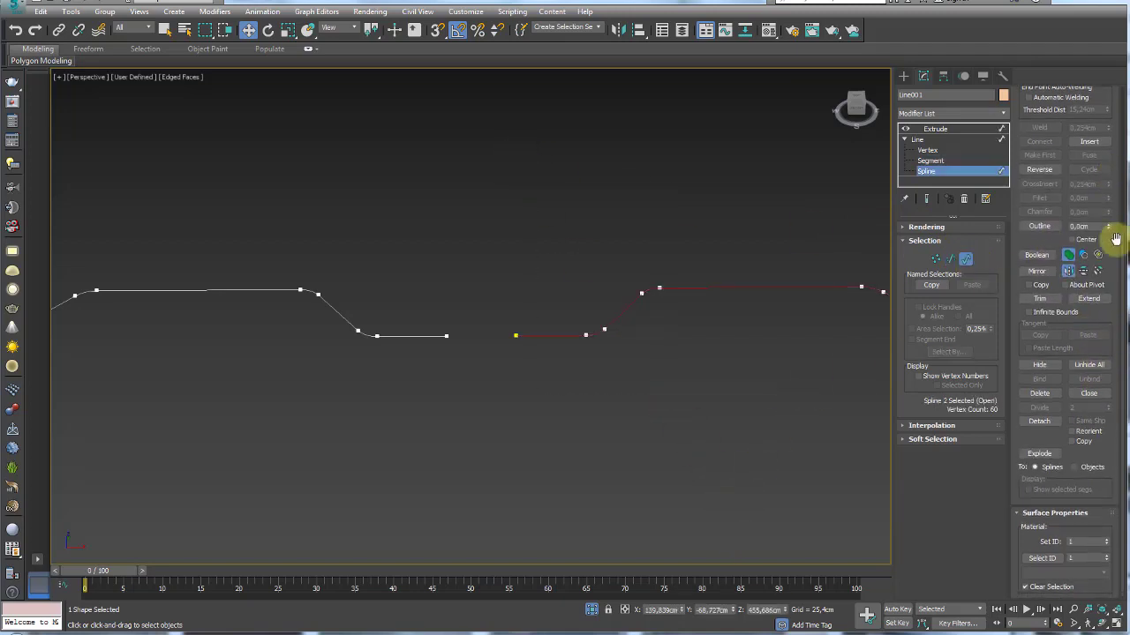
# Detach the right-hand spline as a new shape named Shape001
pyautogui.click(1039, 422)
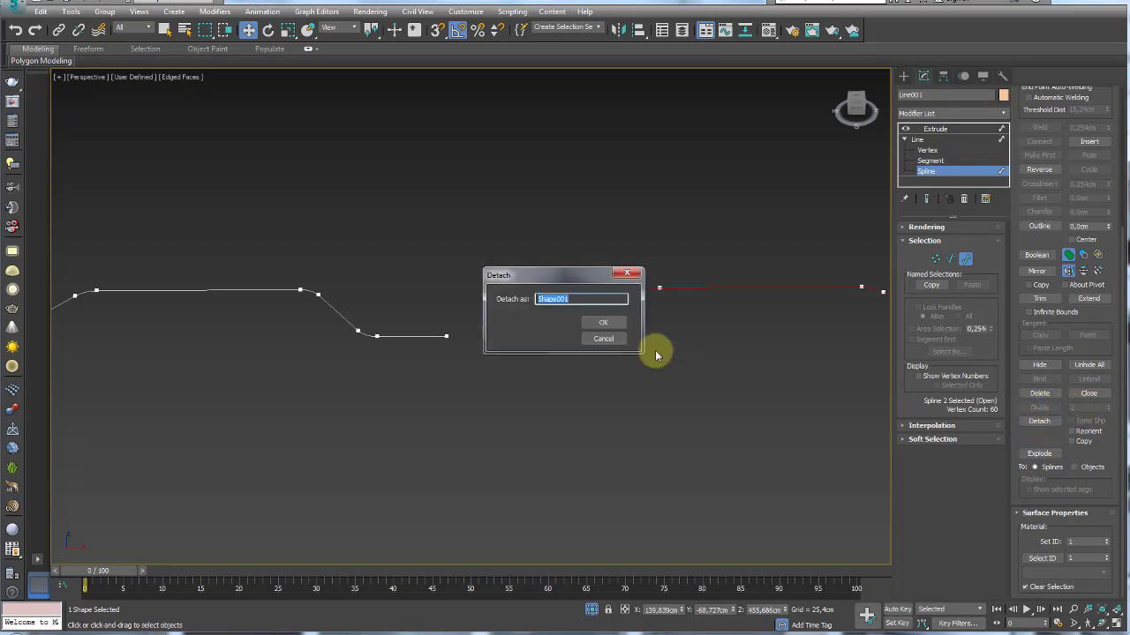
pyautogui.click(609, 327)
pyautogui.click(934, 130)
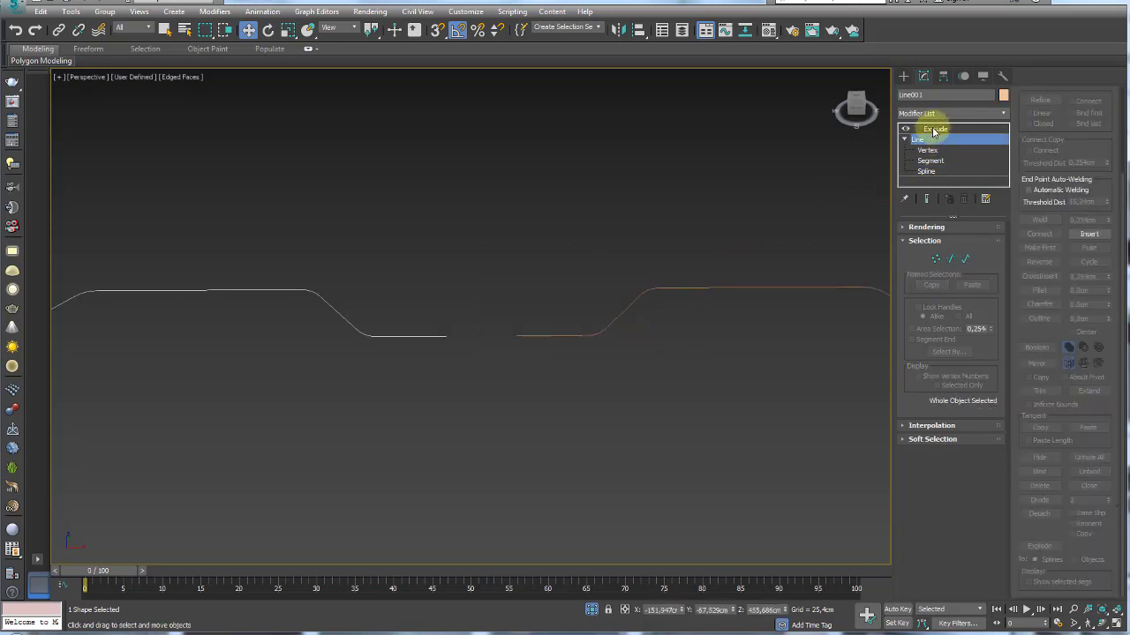
pyautogui.keyDown('alt'); pyautogui.moveTo(535, 247); pyautogui.dragTo(570, 347, button='middle'); pyautogui.keyUp('alt')
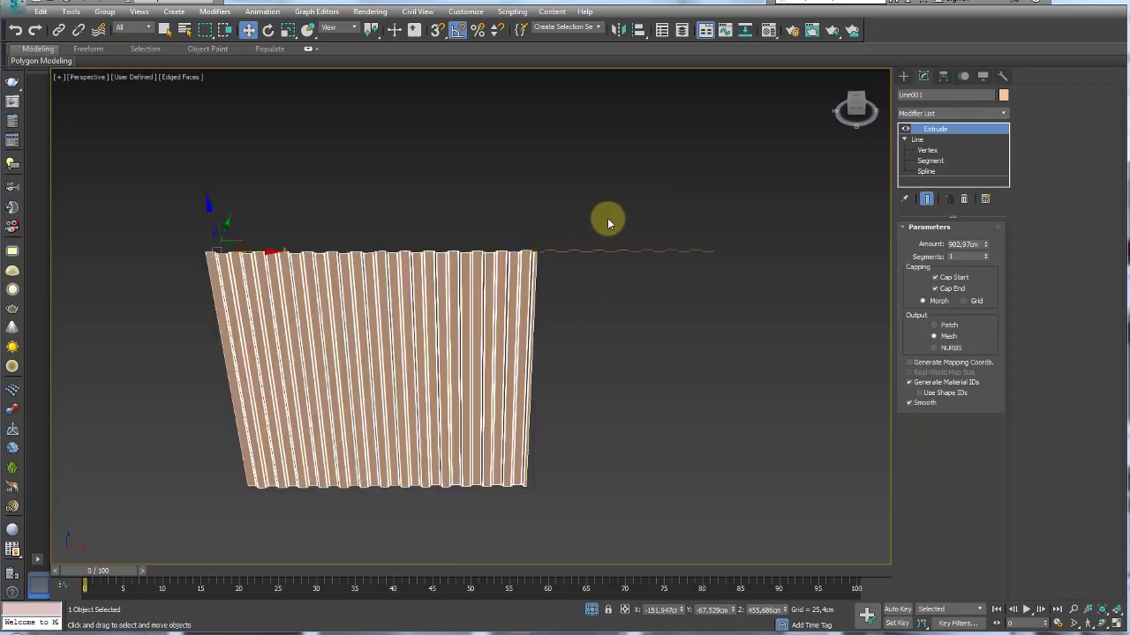
# Move Shape001's profile spline along X to the right, away from the first panel
pyautogui.click(646, 250)
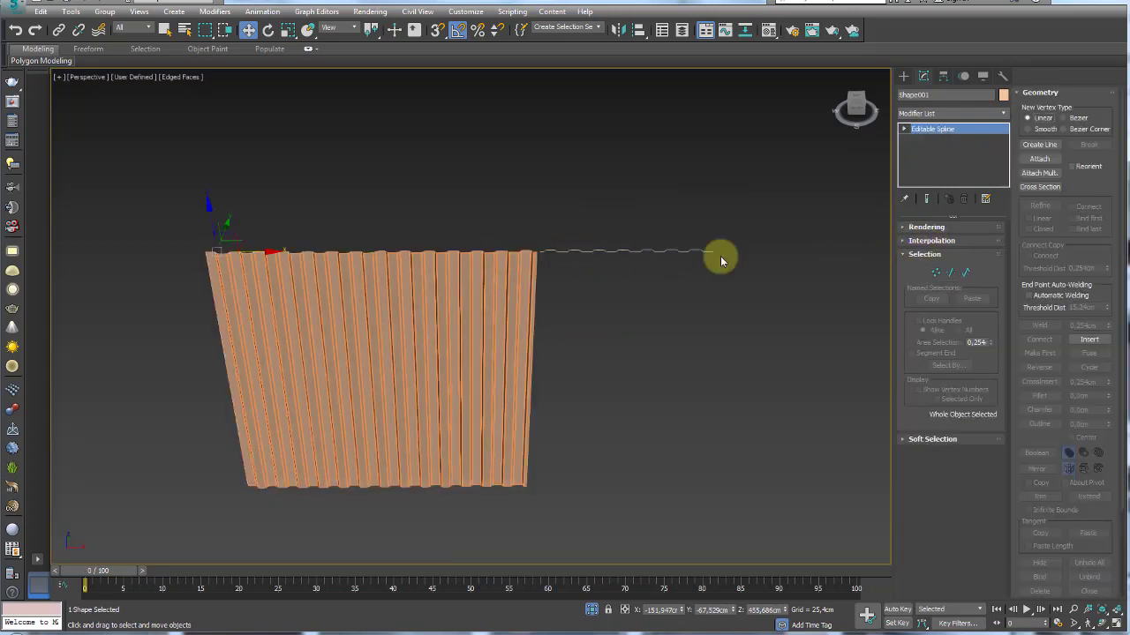
pyautogui.moveTo(268, 250); pyautogui.dragTo(577, 255)
pyautogui.moveTo(577, 255); pyautogui.dragTo(353, 265, button='middle')
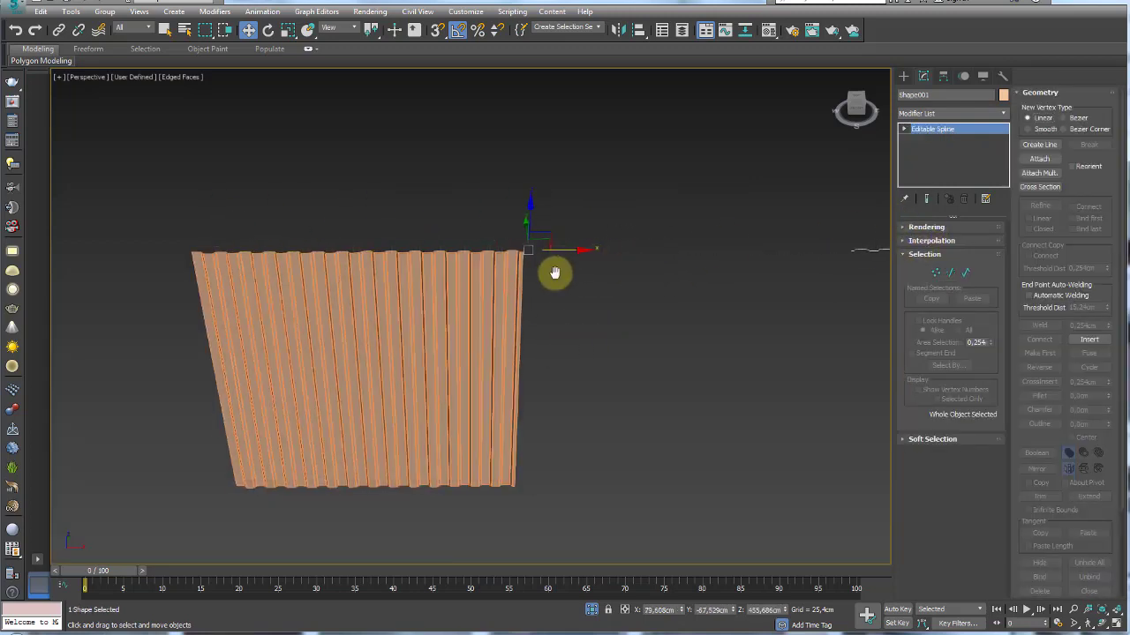
pyautogui.click(740, 263)
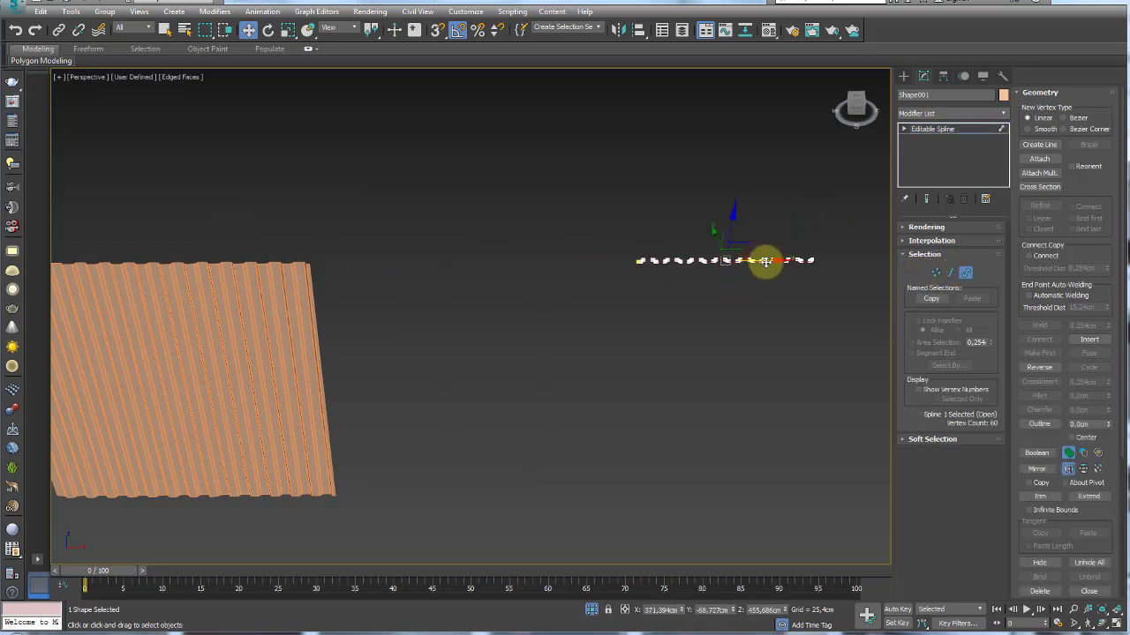
pyautogui.moveTo(764, 261); pyautogui.dragTo(434, 263)
pyautogui.click(935, 129)
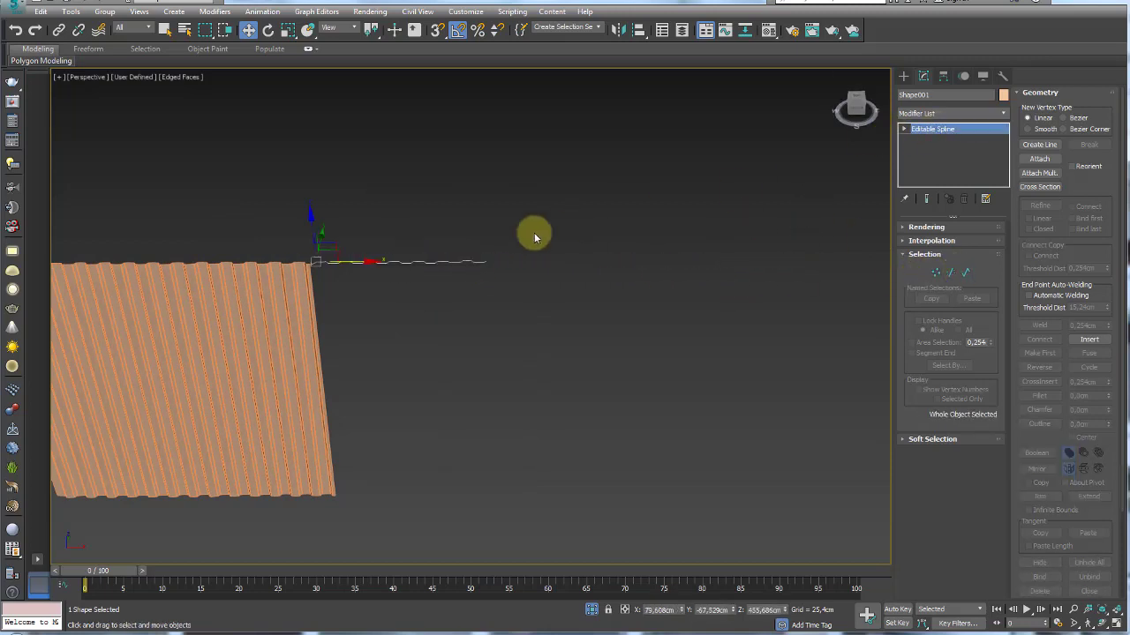
pyautogui.moveTo(356, 264); pyautogui.dragTo(563, 289)
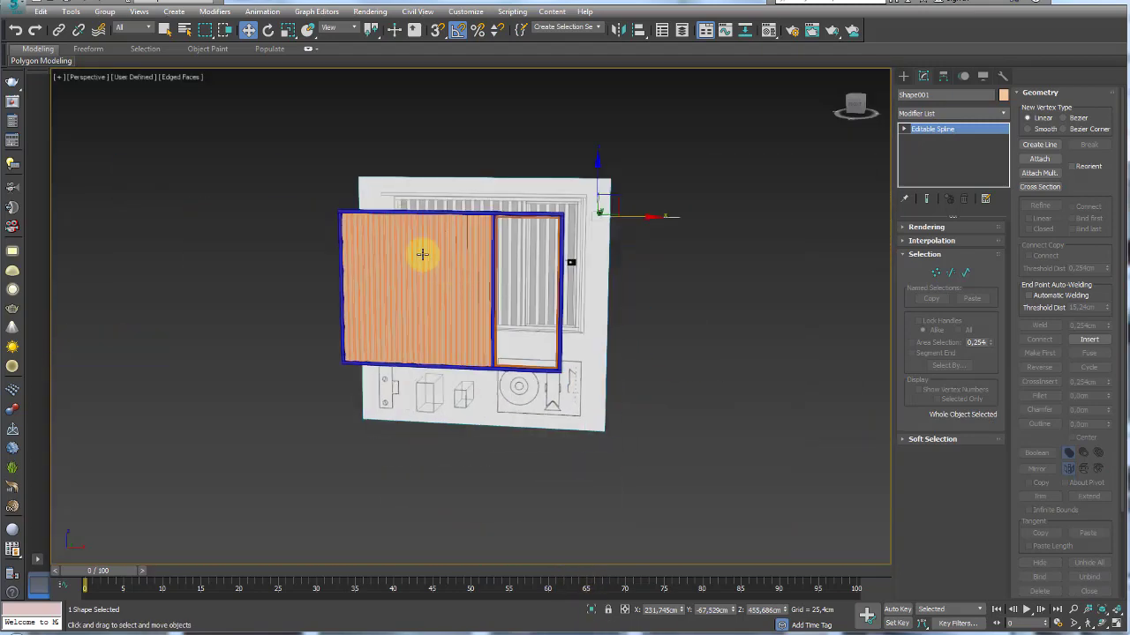
pyautogui.keyDown('alt'); pyautogui.moveTo(402, 235); pyautogui.dragTo(622, 266, button='middle'); pyautogui.keyUp('alt')
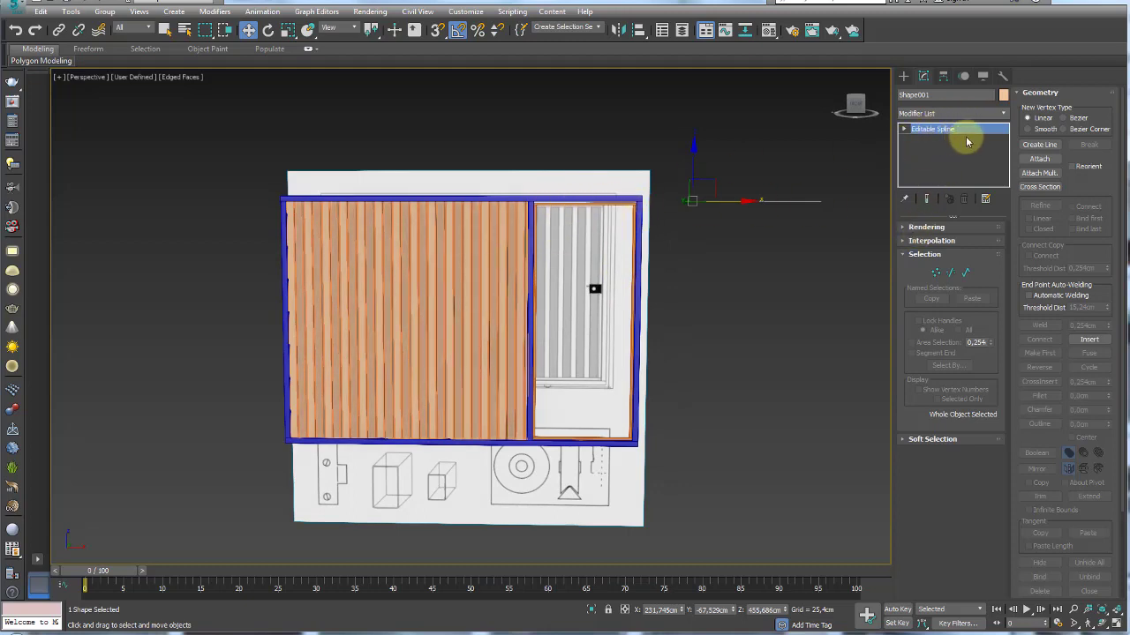
# Apply an Extrude modifier to Shape001 to create a second corrugated panel
pyautogui.click(1002, 117)
pyautogui.moveTo(1003, 156); pyautogui.dragTo(1004, 282)
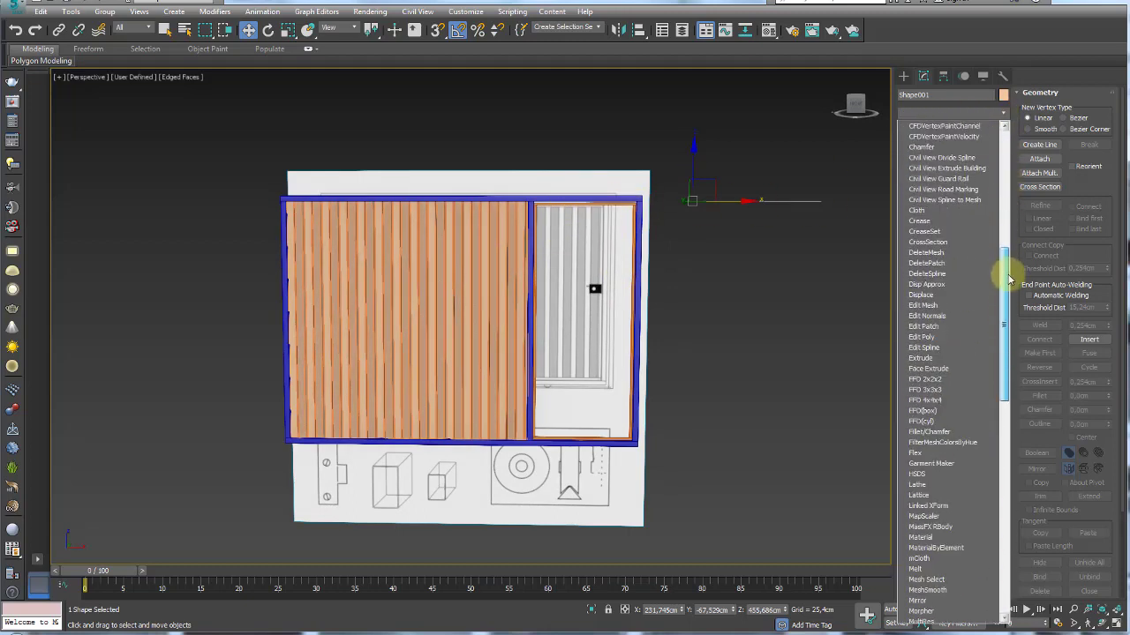
pyautogui.click(945, 357)
pyautogui.moveTo(845, 336)
pyautogui.keyDown('alt'); pyautogui.mouseDown(button='middle')
pyautogui.moveTo(781, 327)
pyautogui.moveTo(785, 303)
pyautogui.mouseUp(button='middle'); pyautogui.keyUp('alt')
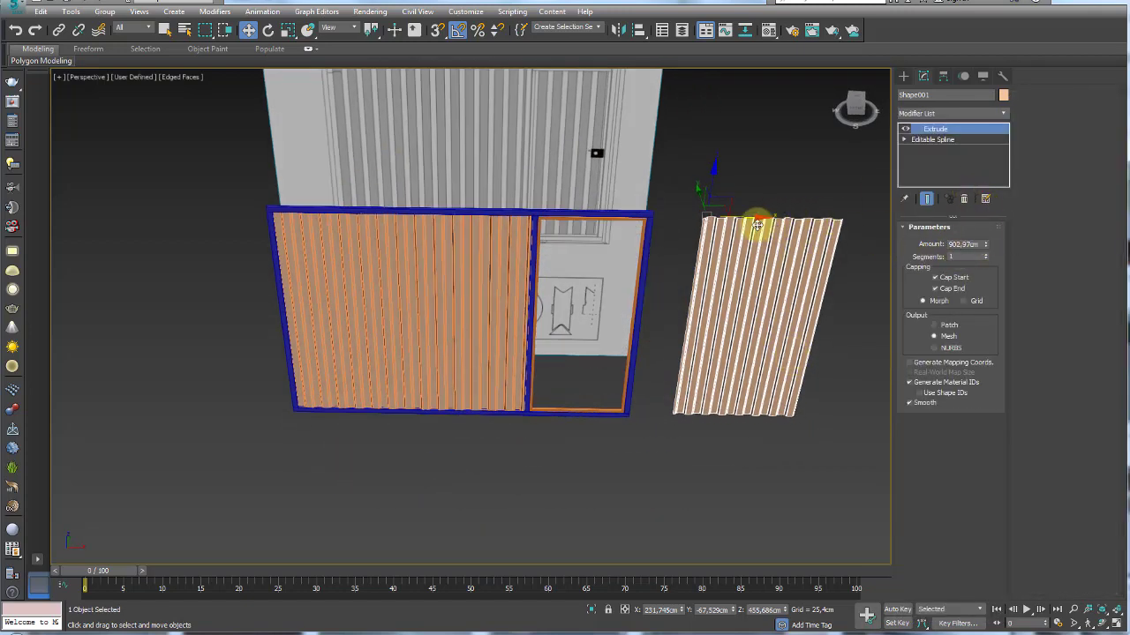
# Position the new panel along X and Z inside the right frame opening under the beam
pyautogui.moveTo(755, 219)
pyautogui.mouseDown()
pyautogui.moveTo(648, 214)
pyautogui.moveTo(585, 227)
pyautogui.mouseUp()
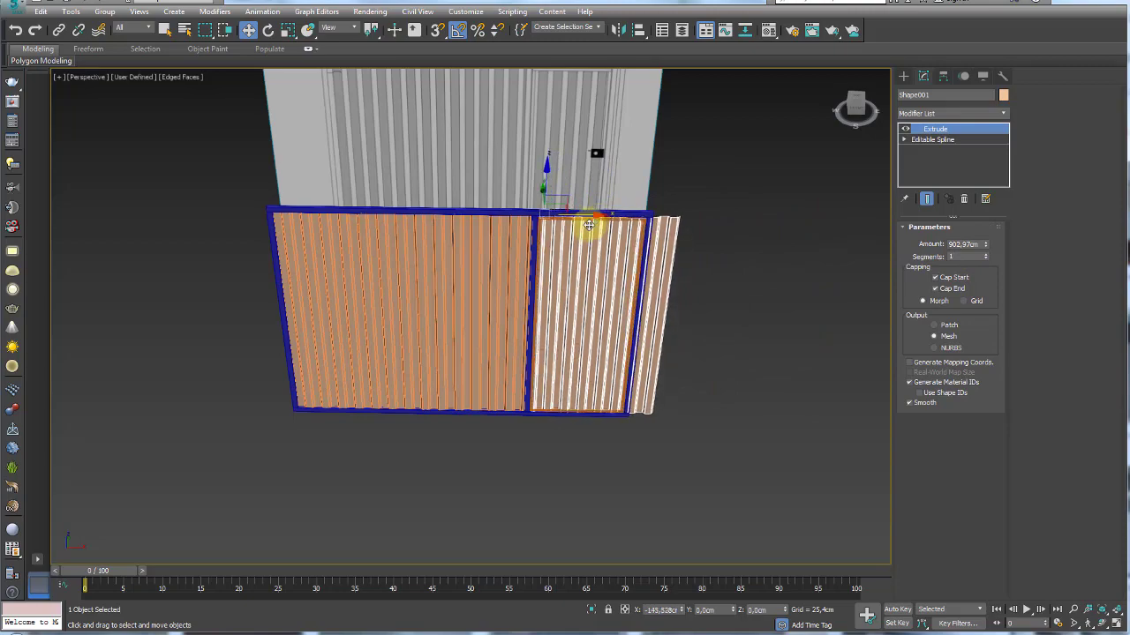
pyautogui.scroll(3, 565, 228)
pyautogui.moveTo(558, 228)
pyautogui.keyDown('alt'); pyautogui.mouseDown(button='middle')
pyautogui.moveTo(502, 206)
pyautogui.moveTo(499, 176)
pyautogui.moveTo(530, 335)
pyautogui.moveTo(516, 226)
pyautogui.mouseUp(button='middle'); pyautogui.keyUp('alt')
pyautogui.scroll(3, 517, 227)
pyautogui.moveTo(489, 255); pyautogui.dragTo(487, 300)
pyautogui.keyDown('alt'); pyautogui.moveTo(487, 300); pyautogui.dragTo(521, 354, button='middle'); pyautogui.keyUp('alt')
pyautogui.moveTo(516, 334); pyautogui.dragTo(399, 344)
# Set the left orange upright Rectangle008's Extrude Amount to 2458 cm
pyautogui.click(315, 363)
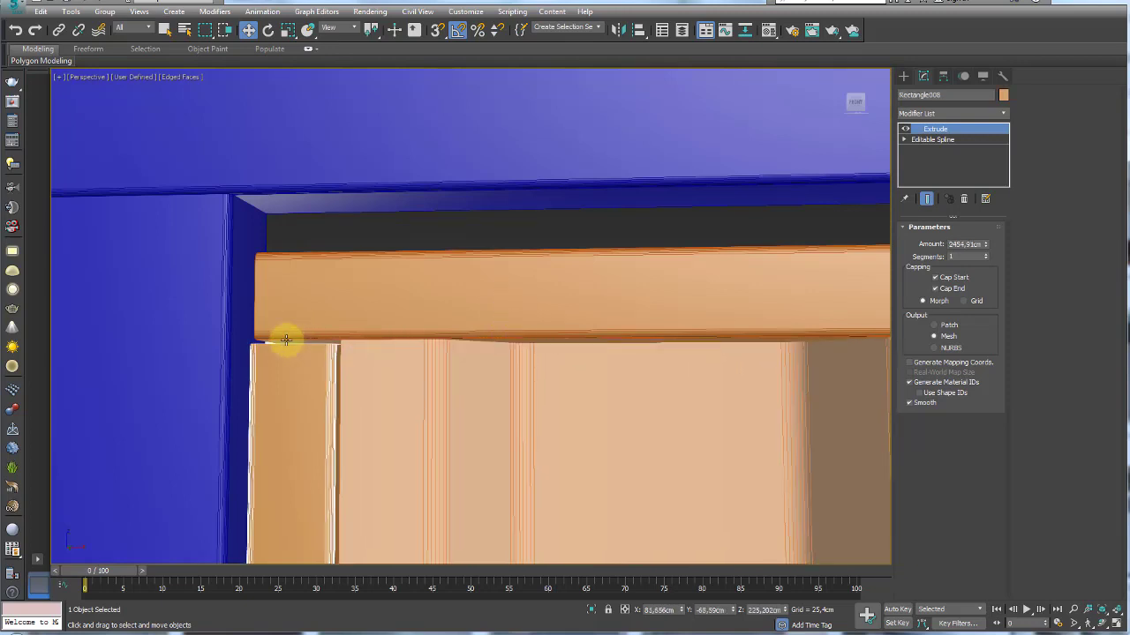
pyautogui.scroll(2, 296, 346)
pyautogui.moveTo(302, 353); pyautogui.dragTo(358, 346, button='middle')
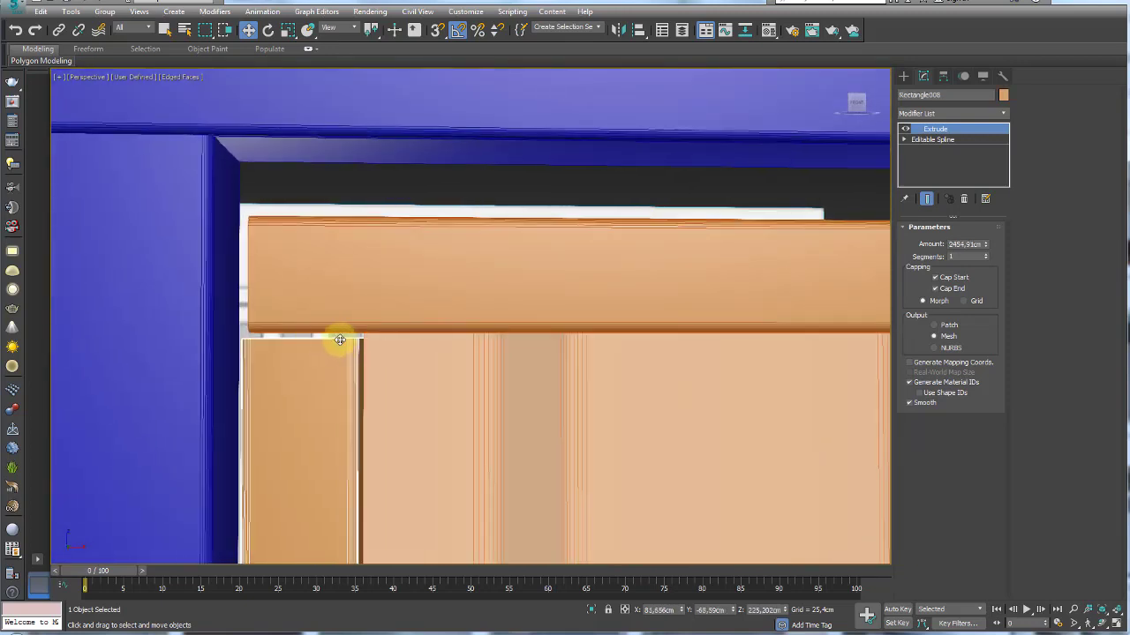
pyautogui.moveTo(991, 246); pyautogui.dragTo(986, 247)
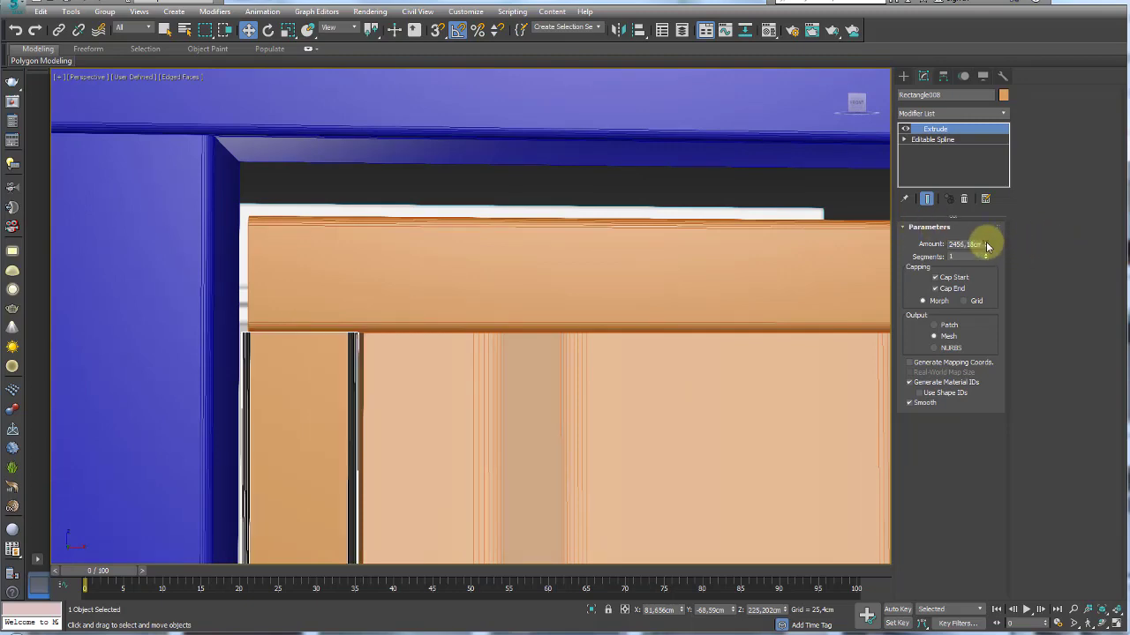
pyautogui.keyDown('alt'); pyautogui.moveTo(753, 337); pyautogui.dragTo(648, 341, button='middle'); pyautogui.keyUp('alt')
pyautogui.doubleClick(964, 244)
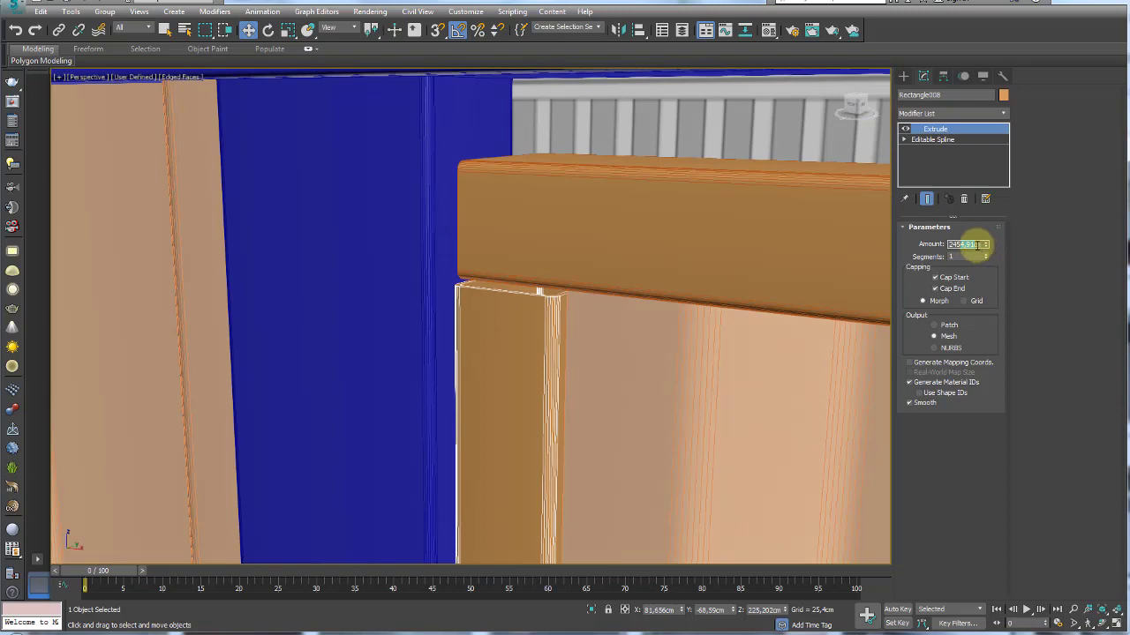
pyautogui.write('2458')
pyautogui.press('Return')
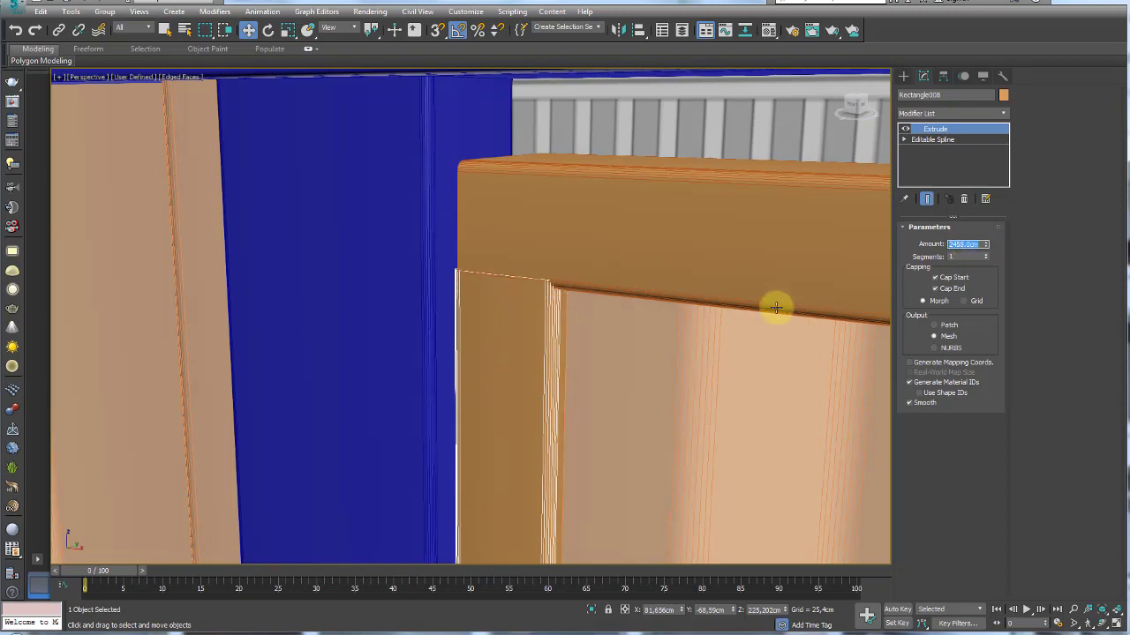
# Set the neighbouring orange upright Rectangle009's Extrude Amount to 2458 cm too
pyautogui.scroll(-5, 776, 307)
pyautogui.keyDown('alt'); pyautogui.moveTo(749, 306); pyautogui.dragTo(648, 237, button='middle'); pyautogui.keyUp('alt')
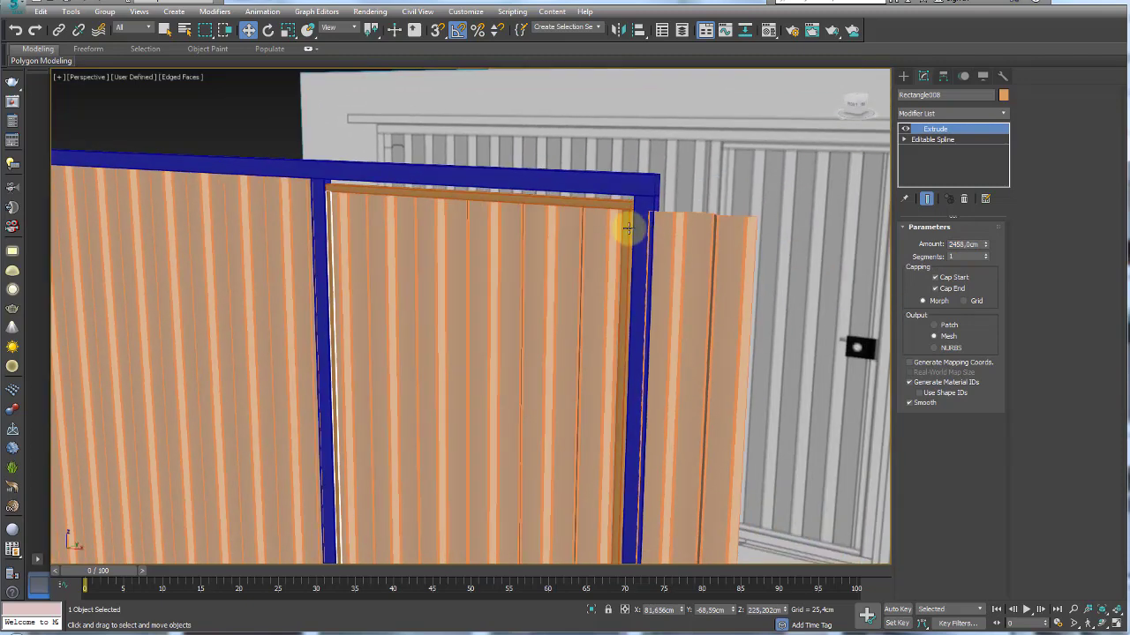
pyautogui.click(626, 227)
pyautogui.write('2458')
pyautogui.press('Return')
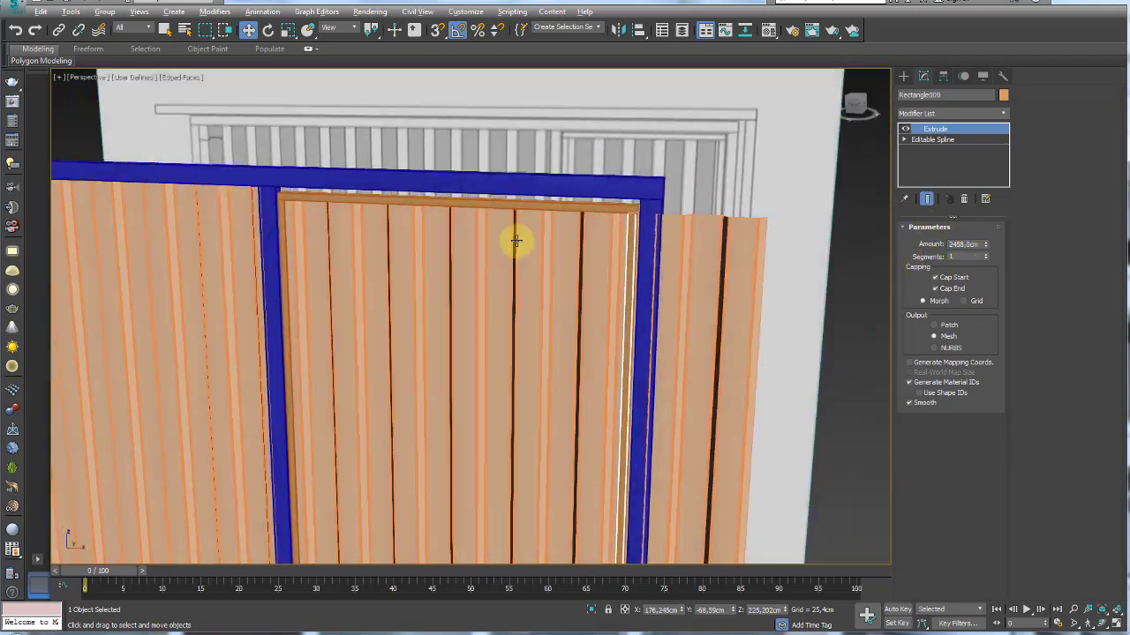
pyautogui.moveTo(489, 237)
pyautogui.keyDown('alt'); pyautogui.mouseDown(button='middle')
pyautogui.moveTo(574, 244)
pyautogui.moveTo(658, 120)
pyautogui.mouseUp(button='middle'); pyautogui.keyUp('alt')
pyautogui.click(578, 247)
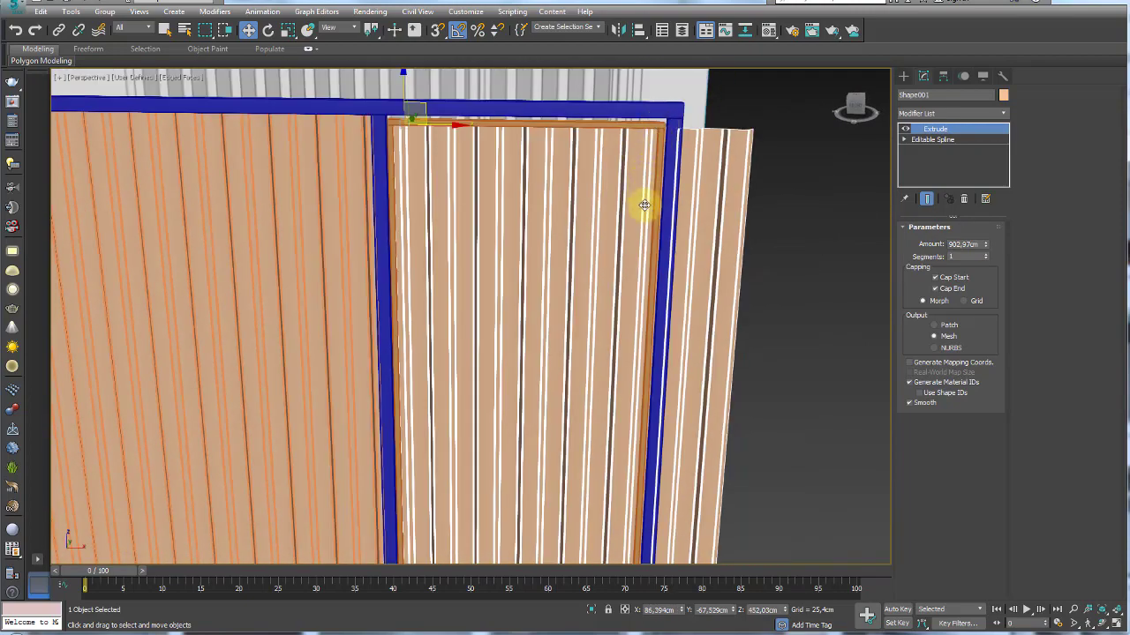
# Zoom in on the second corrugated panel's bottom edge at the orange frame
pyautogui.keyDown('alt'); pyautogui.moveTo(644, 205); pyautogui.dragTo(644, 227, button='middle'); pyautogui.keyUp('alt')
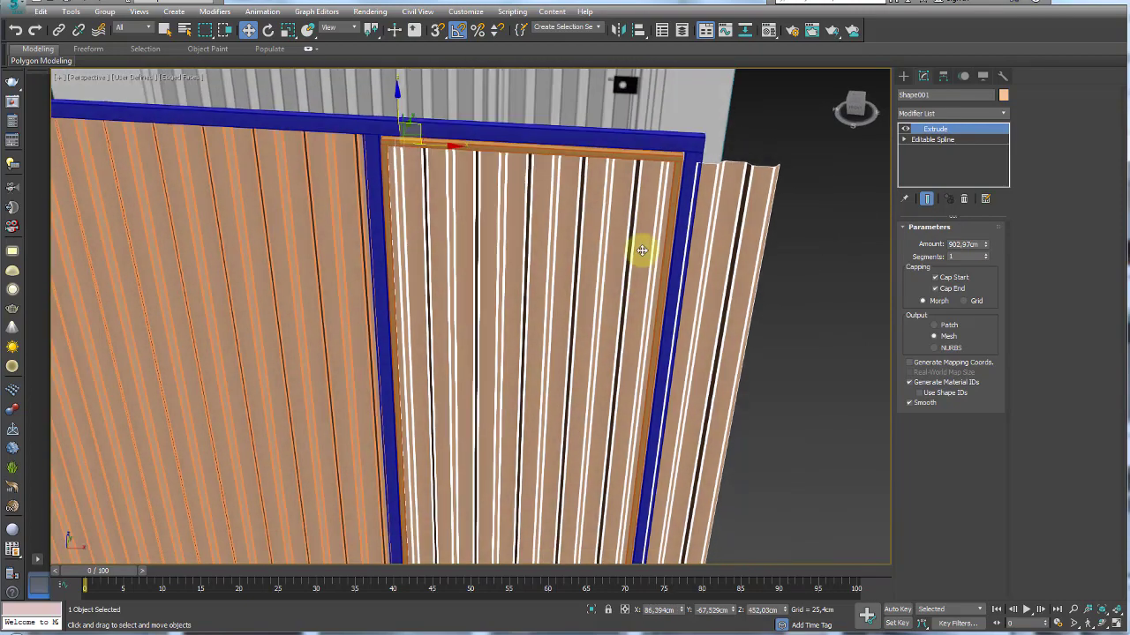
pyautogui.scroll(-5, 676, 113)
pyautogui.keyDown('alt'); pyautogui.moveTo(661, 368); pyautogui.dragTo(648, 255, button='middle'); pyautogui.keyUp('alt')
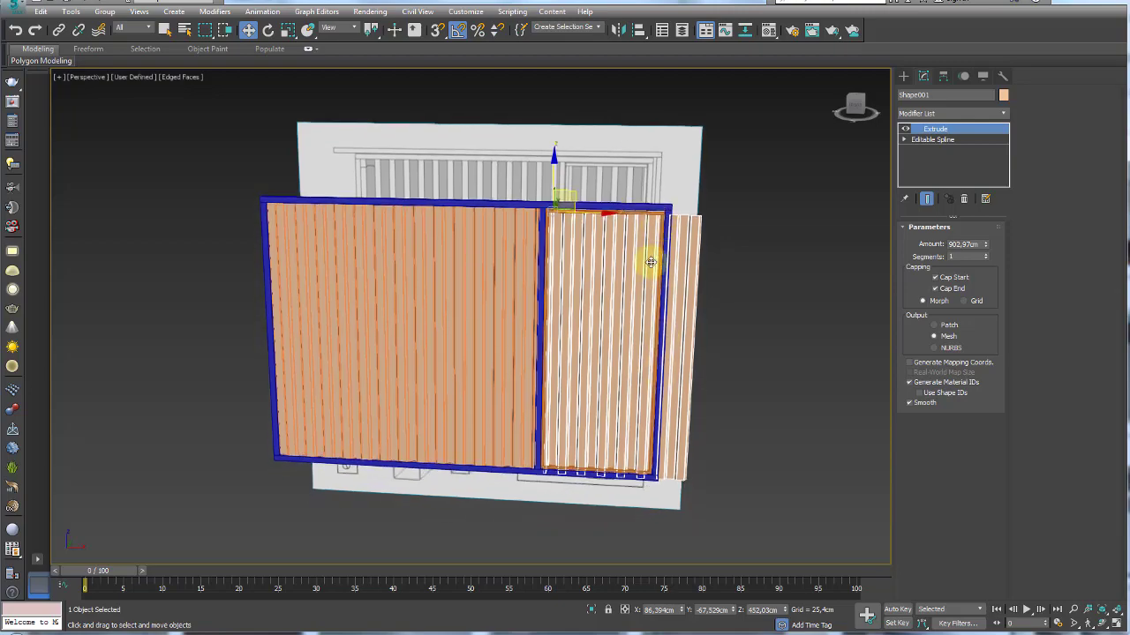
pyautogui.scroll(3, 648, 255)
pyautogui.scroll(2, 638, 446)
pyautogui.moveTo(632, 442); pyautogui.dragTo(644, 321, button='middle')
pyautogui.scroll(3, 643, 320)
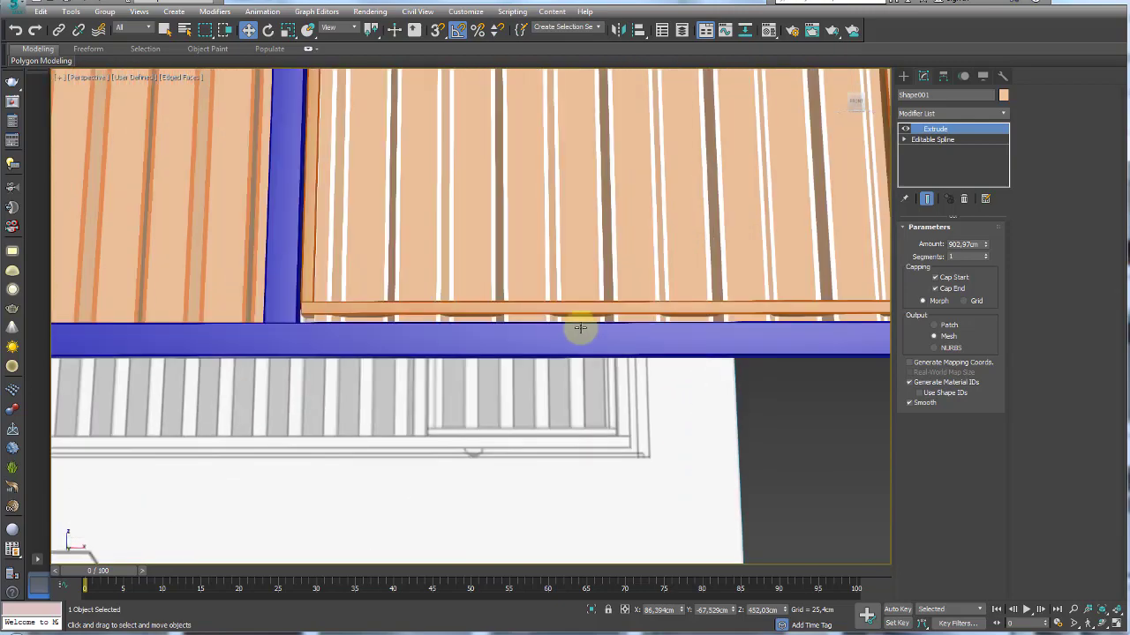
pyautogui.scroll(3, 580, 323)
pyautogui.moveTo(517, 330)
pyautogui.mouseDown(button='middle')
pyautogui.moveTo(553, 367)
pyautogui.moveTo(964, 301)
pyautogui.mouseUp(button='middle')
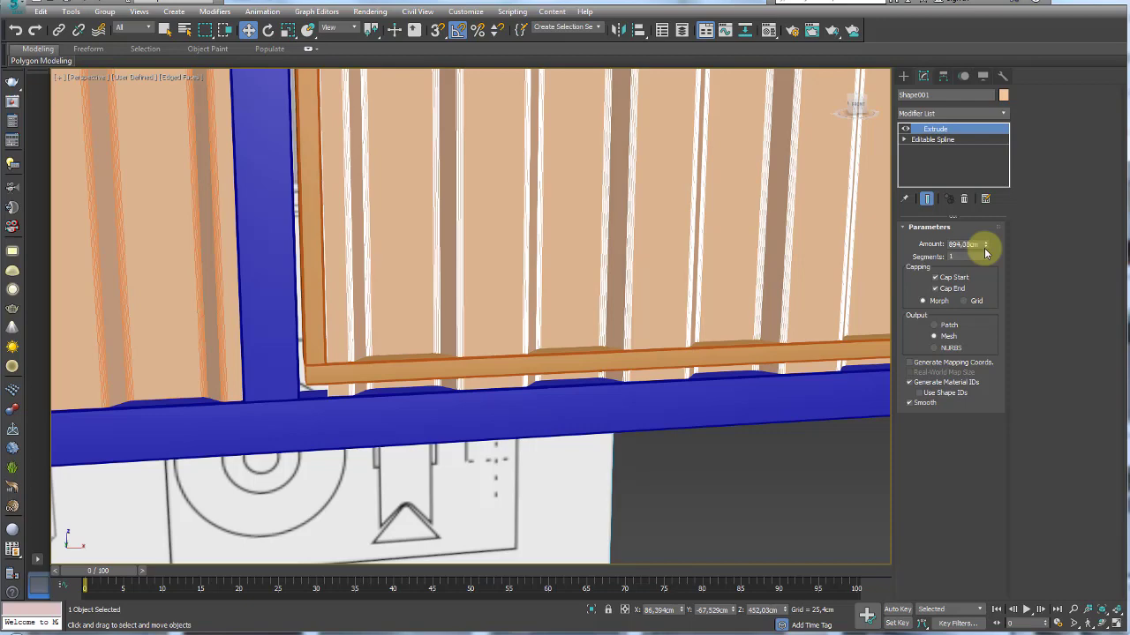
# Lower Shape001's Extrude Amount to 876.3 cm, checking the fit in wireframe
pyautogui.moveTo(985, 252); pyautogui.dragTo(986, 254)
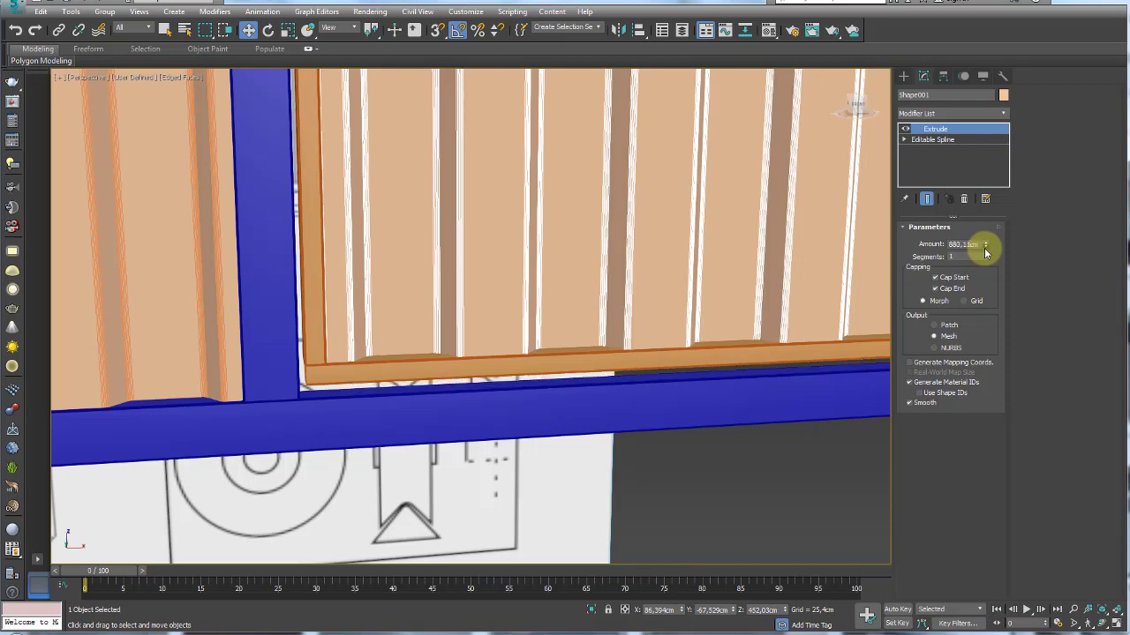
pyautogui.press('F3')
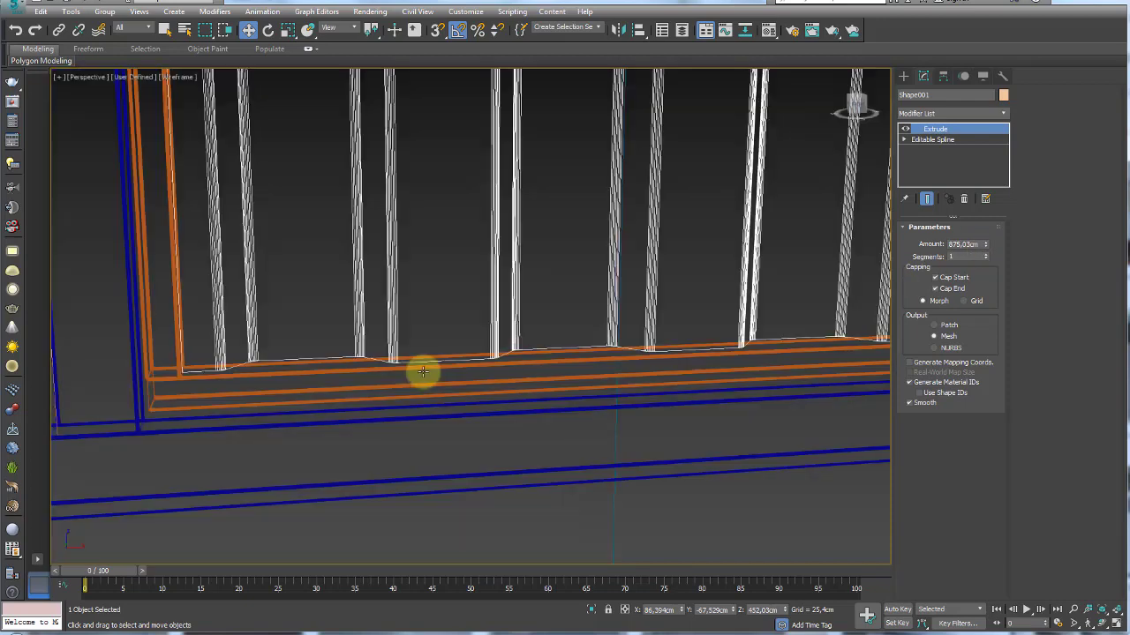
pyautogui.scroll(2, 583, 341)
pyautogui.scroll(2, 583, 341)
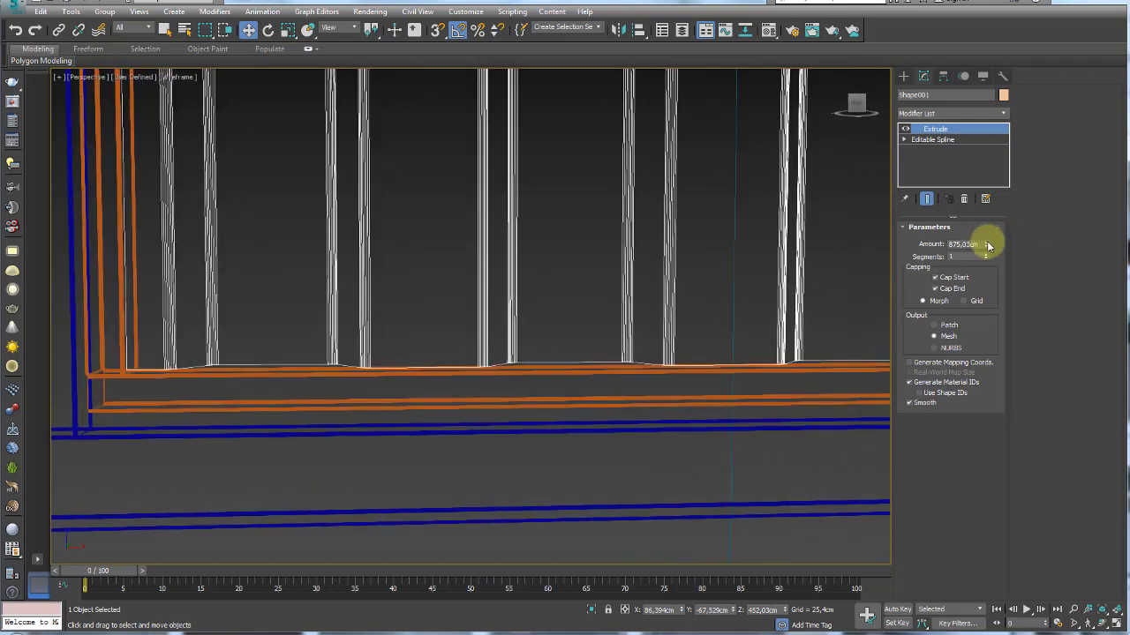
pyautogui.moveTo(988, 245); pyautogui.dragTo(989, 248)
pyautogui.press('F3')
pyautogui.scroll(-3, 635, 327)
pyautogui.scroll(-3, 724, 305)
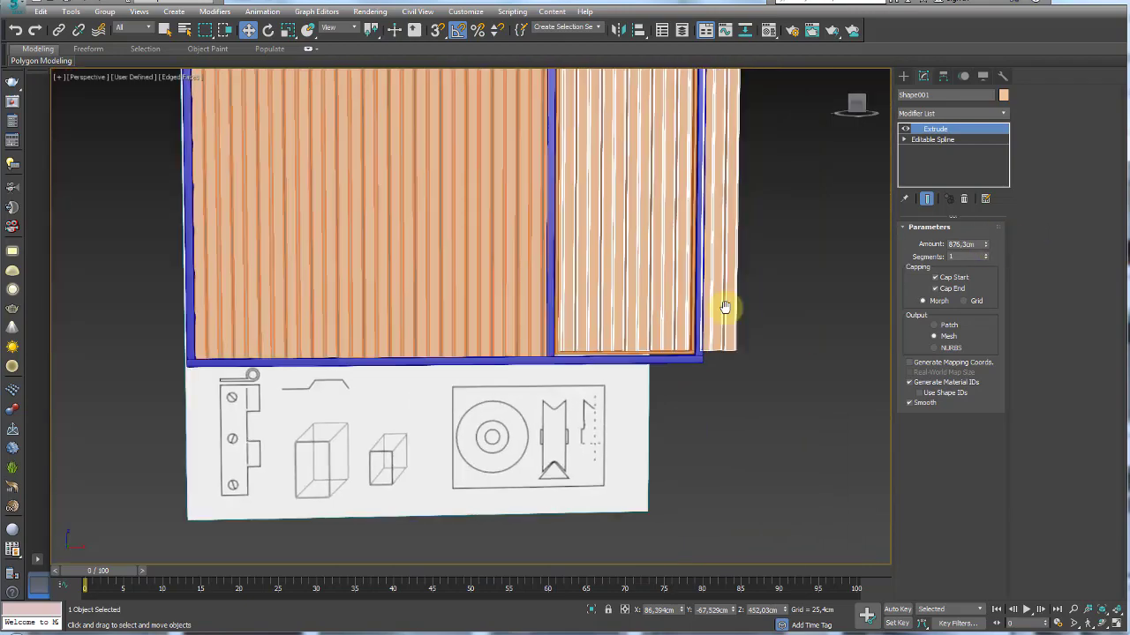
# Verify the shortened panel's bottom and top edges by toggling wireframe
pyautogui.scroll(2, 609, 433)
pyautogui.scroll(3, 607, 437)
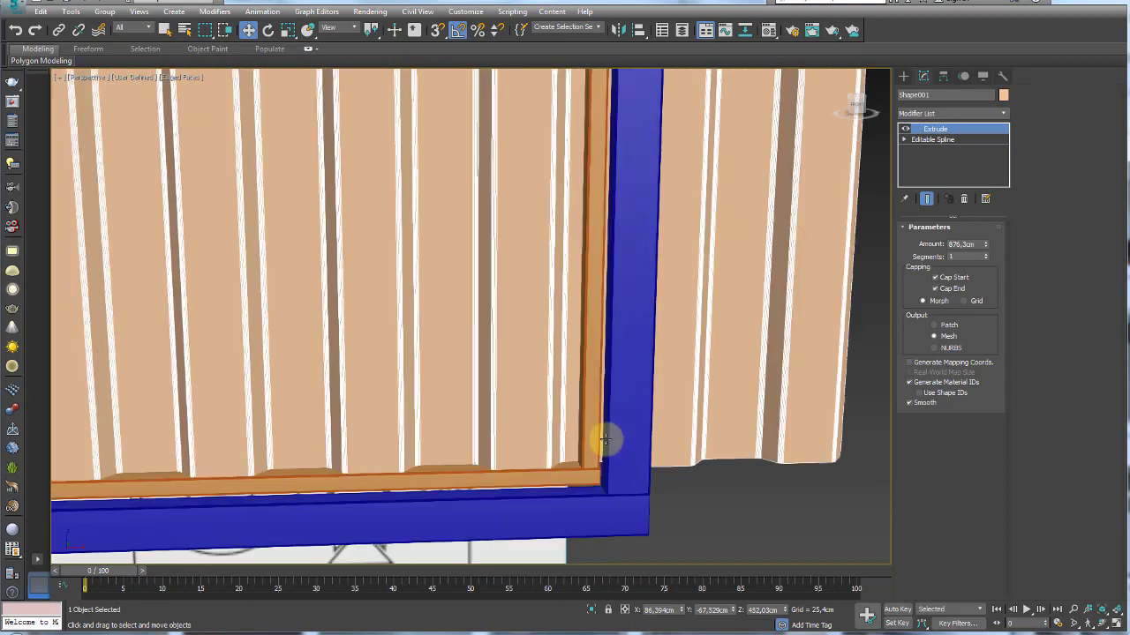
pyautogui.press('F3')
pyautogui.scroll(-3, 608, 441)
pyautogui.press('F3')
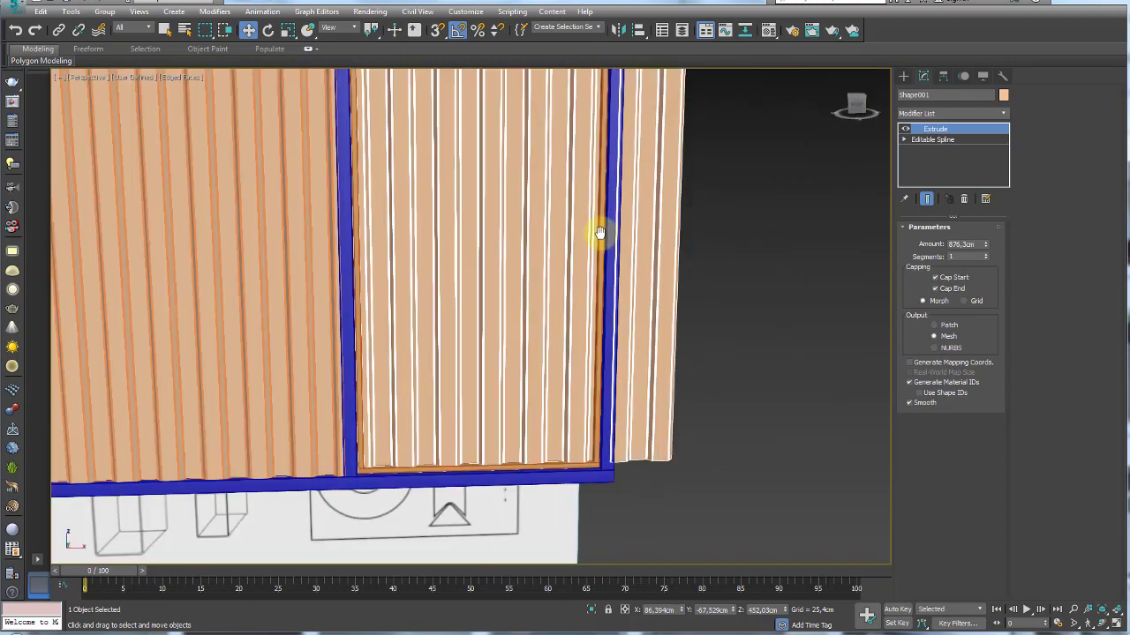
pyautogui.scroll(3, 622, 150)
pyautogui.scroll(3, 616, 172)
pyautogui.scroll(2, 602, 193)
pyautogui.press('F3')
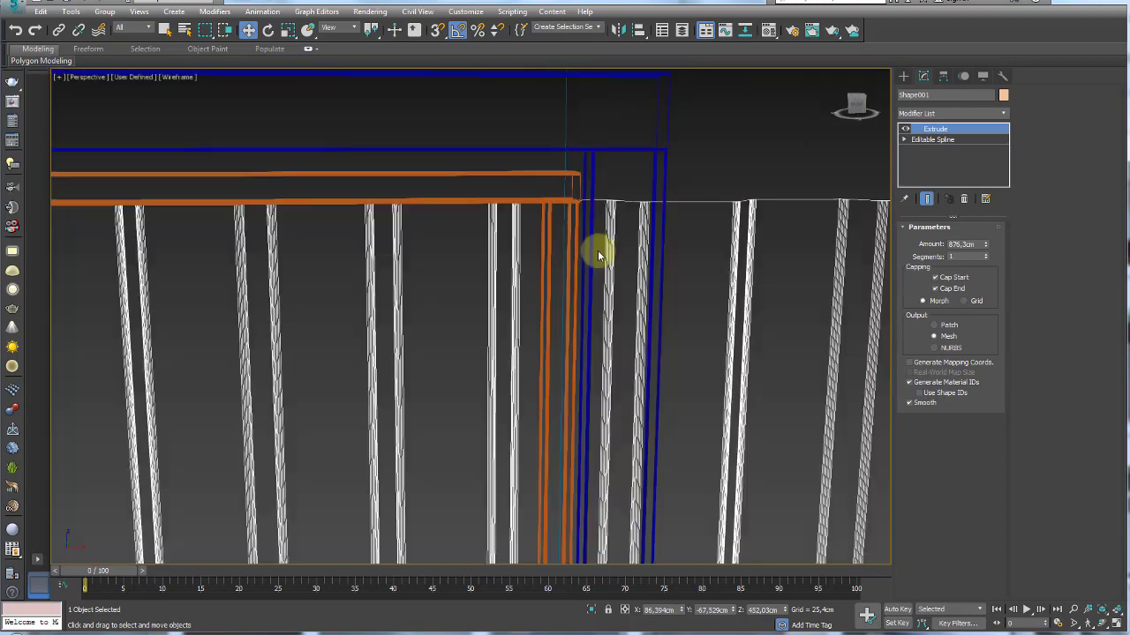
# Select segments of Shape001's profile line at Segment sub-object level
pyautogui.click(909, 142)
pyautogui.click(955, 276)
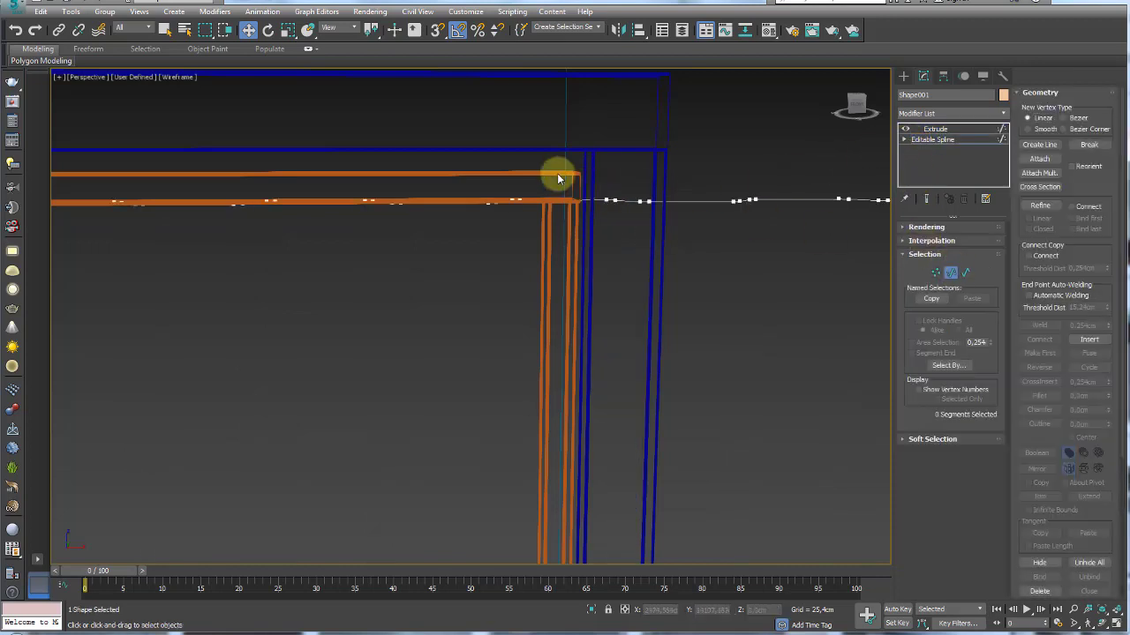
pyautogui.click(613, 195)
pyautogui.keyDown('alt'); pyautogui.moveTo(594, 244); pyautogui.dragTo(585, 272, button='middle'); pyautogui.keyUp('alt')
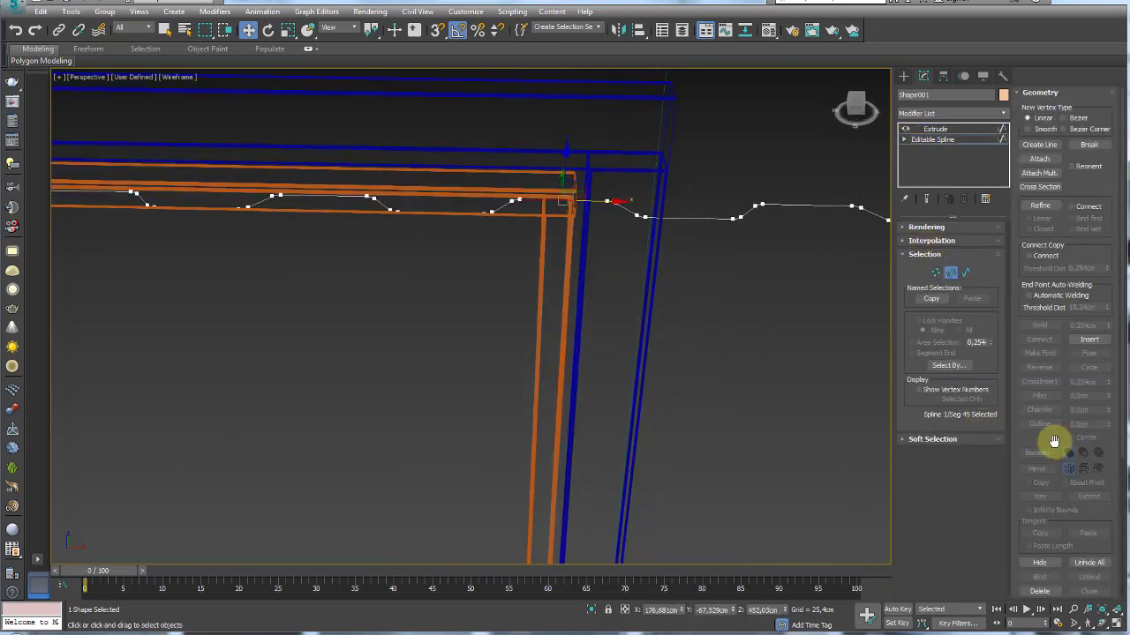
pyautogui.moveTo(1053, 441); pyautogui.dragTo(1053, 227)
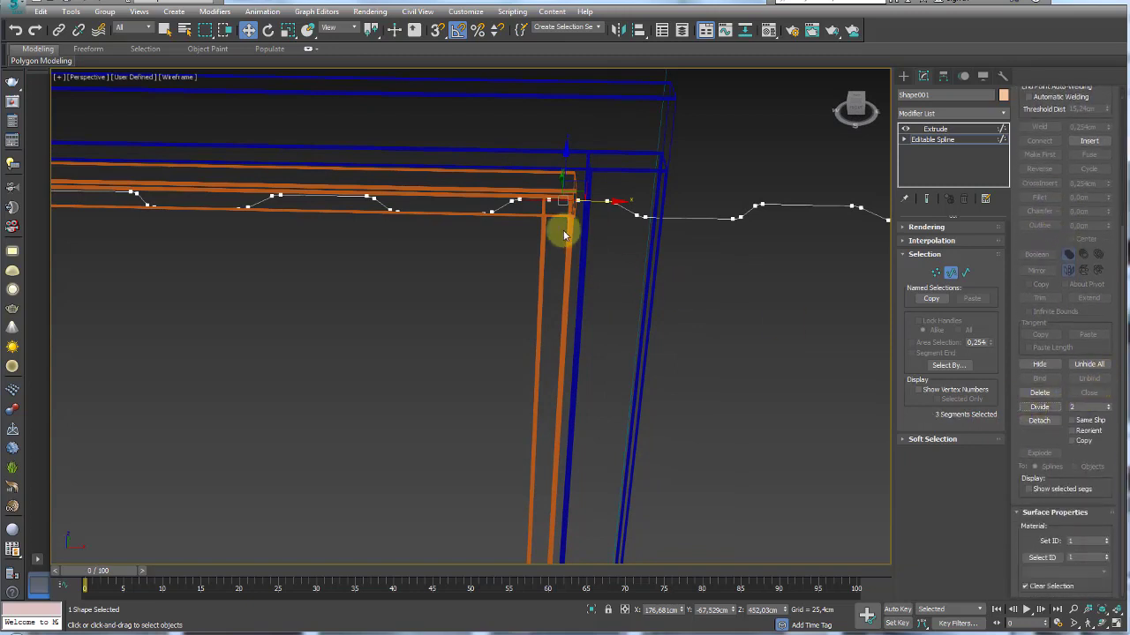
# Clear the spline selection, return to the Extrude result and zoom extents in shaded view
pyautogui.click(965, 273)
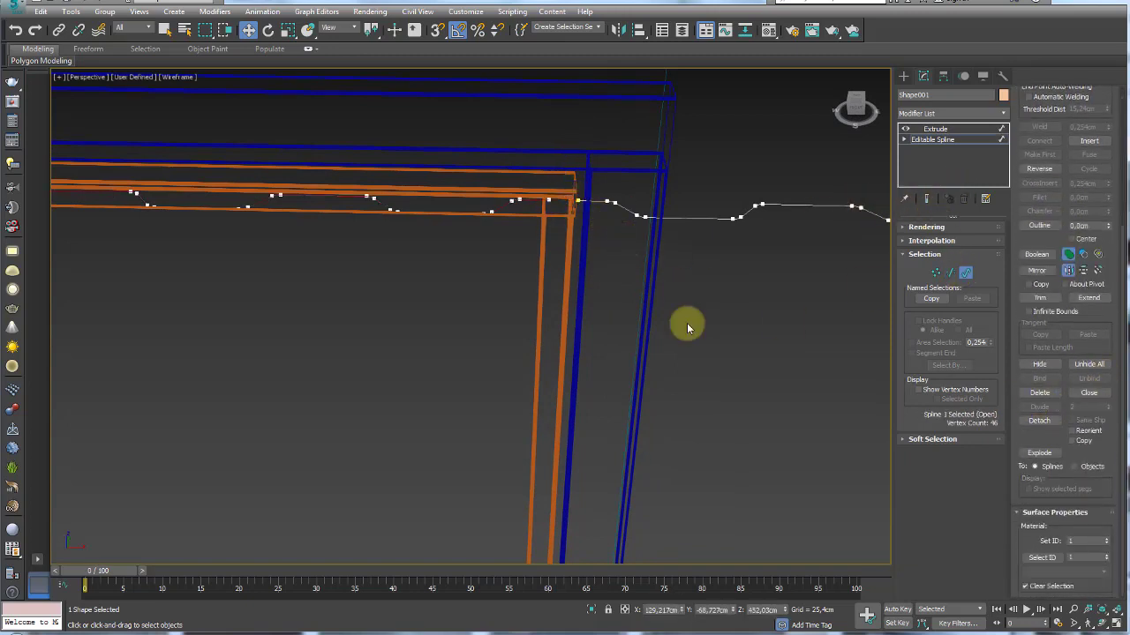
pyautogui.keyDown('alt'); pyautogui.moveTo(762, 257); pyautogui.dragTo(660, 270, button='middle'); pyautogui.keyUp('alt')
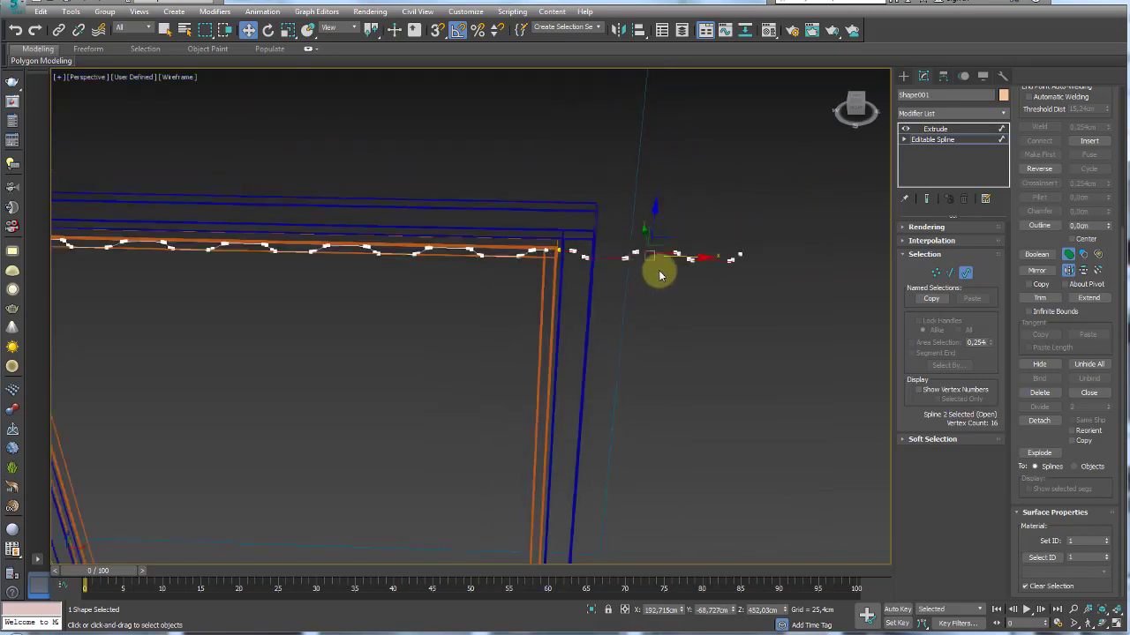
pyautogui.press('Delete')
pyautogui.click(936, 130)
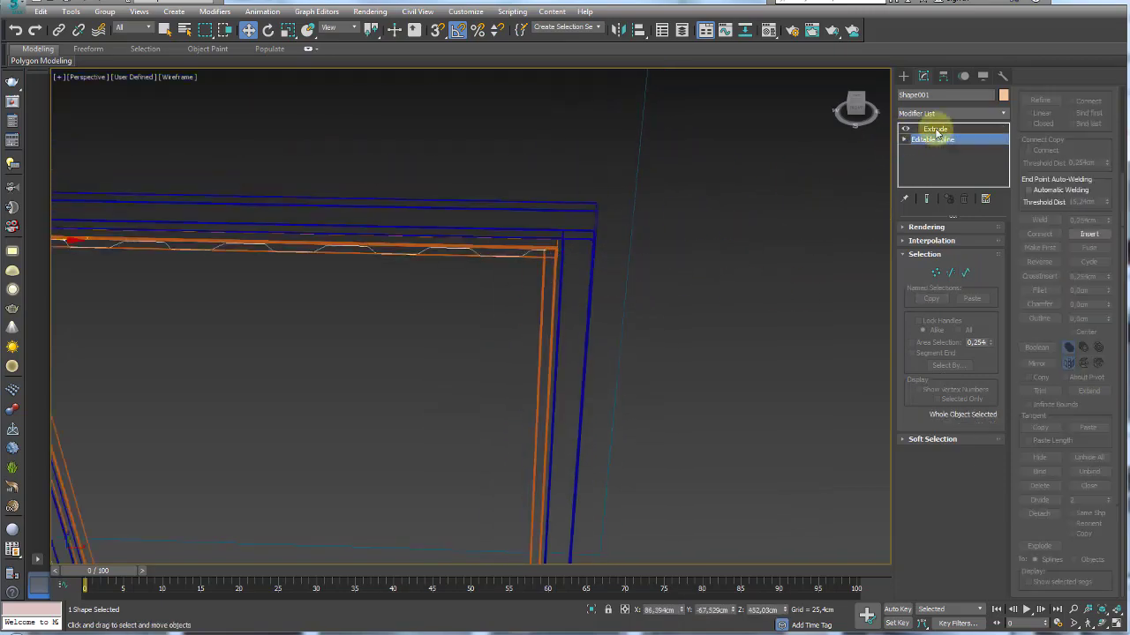
pyautogui.press('z')
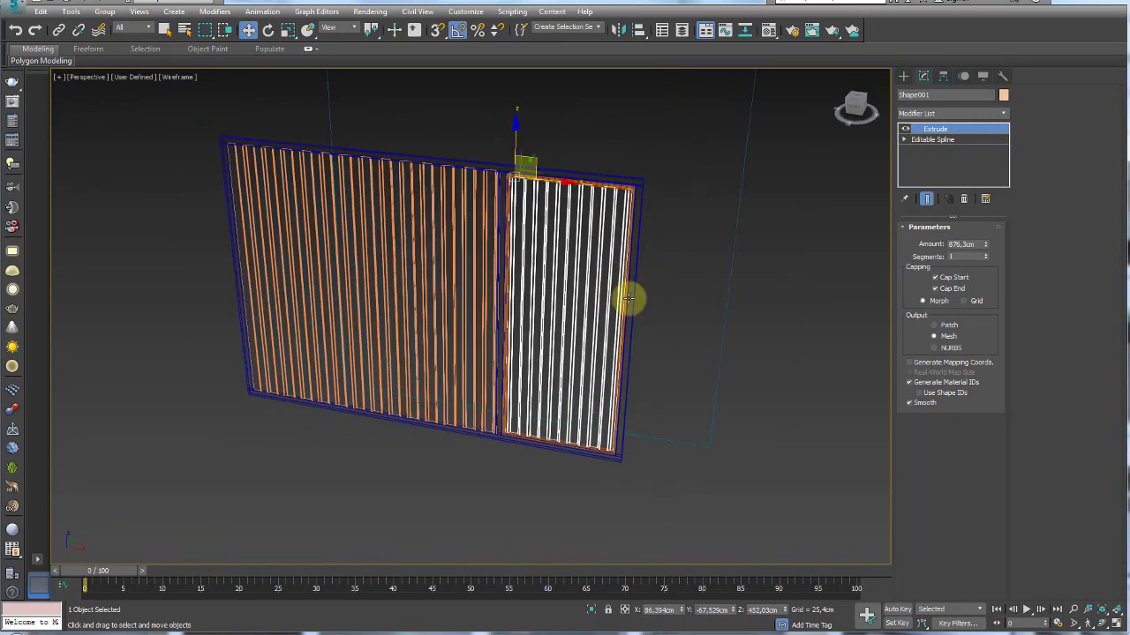
pyautogui.press('F3')
# Select the large corrugated panel, orbit around the gate to inspect it, then clear the selection
pyautogui.moveTo(689, 315)
pyautogui.keyDown('alt'); pyautogui.mouseDown(button='middle')
pyautogui.moveTo(588, 308)
pyautogui.moveTo(545, 275)
pyautogui.moveTo(655, 242)
pyautogui.moveTo(612, 302)
pyautogui.moveTo(453, 221)
pyautogui.mouseUp(button='middle'); pyautogui.keyUp('alt')
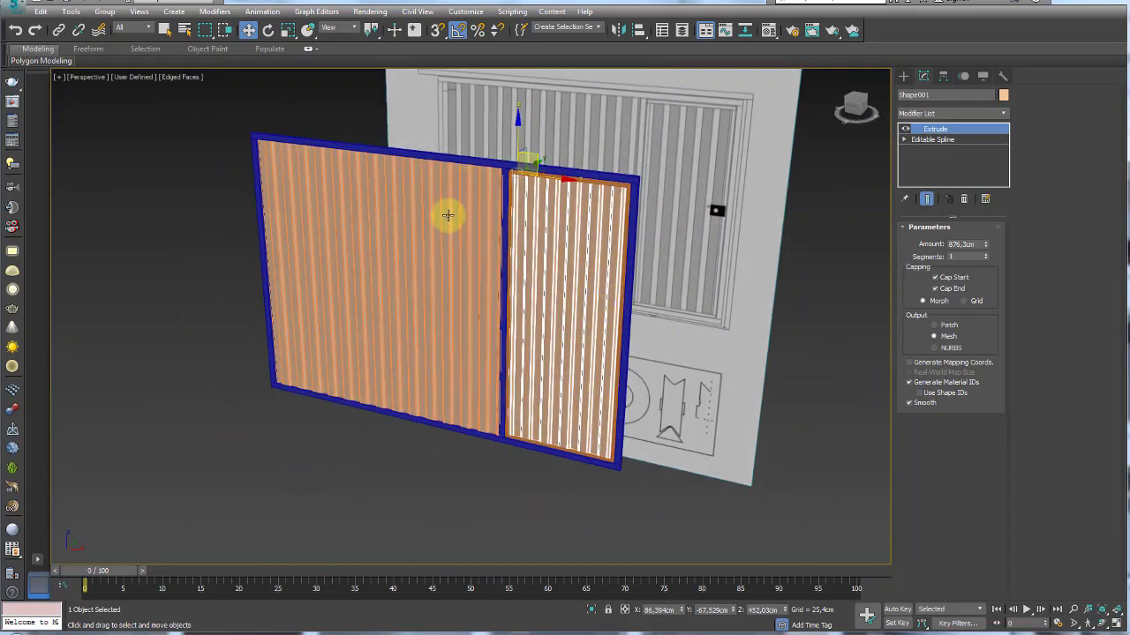
pyautogui.click(397, 247)
pyautogui.moveTo(397, 247)
pyautogui.keyDown('alt'); pyautogui.mouseDown(button='middle')
pyautogui.moveTo(408, 252)
pyautogui.moveTo(333, 314)
pyautogui.mouseUp(button='middle'); pyautogui.keyUp('alt')
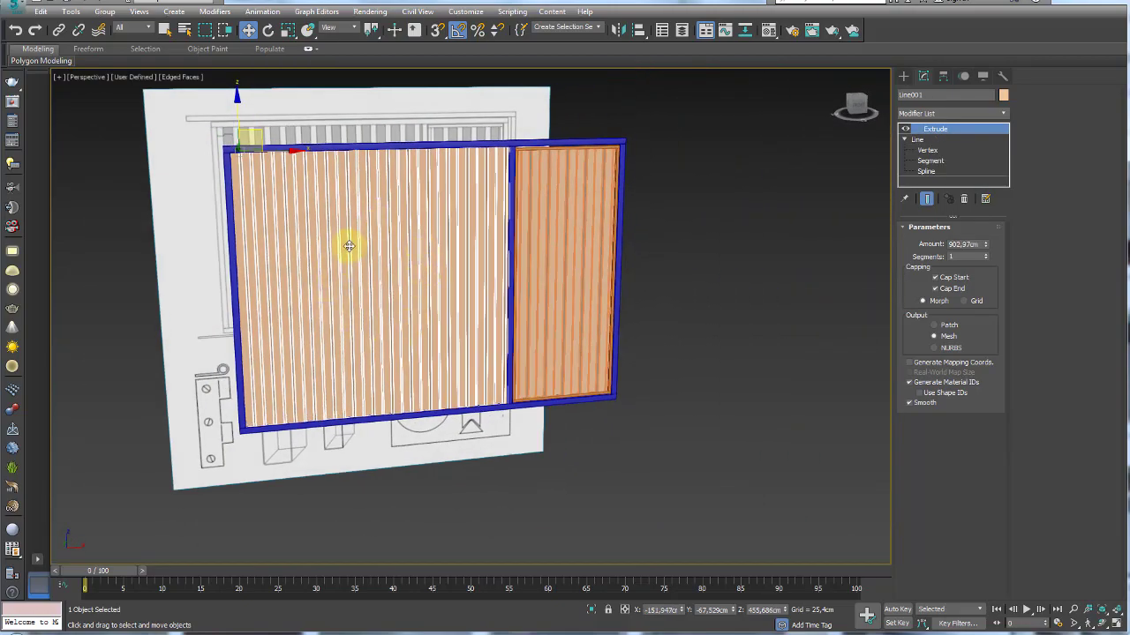
pyautogui.moveTo(348, 256)
pyautogui.keyDown('alt'); pyautogui.mouseDown(button='middle')
pyautogui.moveTo(335, 235)
pyautogui.moveTo(353, 211)
pyautogui.moveTo(326, 220)
pyautogui.moveTo(385, 270)
pyautogui.moveTo(504, 270)
pyautogui.mouseUp(button='middle'); pyautogui.keyUp('alt')
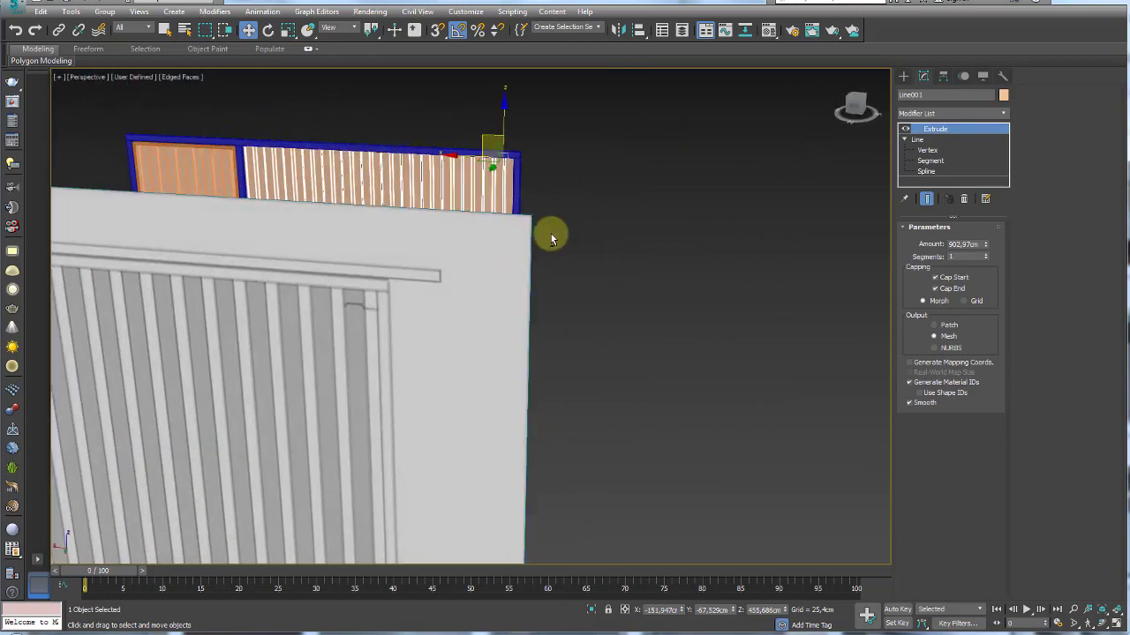
pyautogui.click(548, 235)
# Orbit, zoom and pan for close, steep views along the corrugated panel
pyautogui.keyDown('alt'); pyautogui.moveTo(547, 235); pyautogui.dragTo(575, 252, button='middle'); pyautogui.keyUp('alt')
pyautogui.scroll(3, 575, 252)
pyautogui.moveTo(330, 235)
pyautogui.keyDown('alt'); pyautogui.mouseDown(button='middle')
pyautogui.moveTo(368, 241)
pyautogui.moveTo(208, 305)
pyautogui.moveTo(494, 209)
pyautogui.moveTo(587, 212)
pyautogui.mouseUp(button='middle'); pyautogui.keyUp('alt')
pyautogui.scroll(2, 467, 237)
pyautogui.scroll(2, 466, 236)
pyautogui.scroll(1, 467, 234)
pyautogui.moveTo(467, 235); pyautogui.dragTo(470, 285, button='middle')
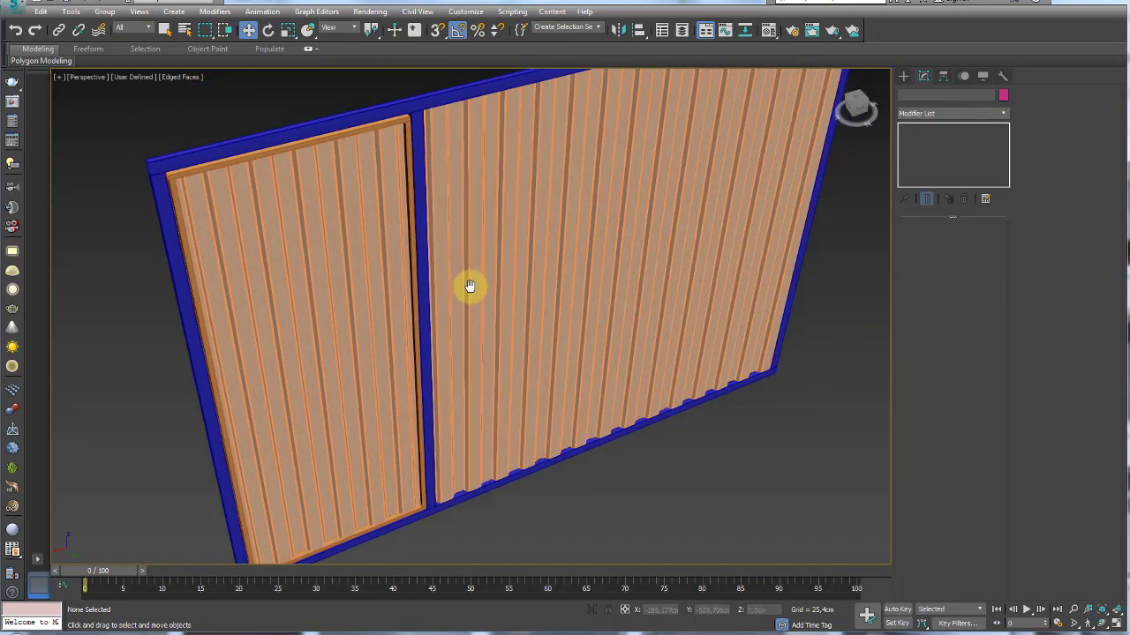
pyautogui.scroll(-3, 470, 285)
pyautogui.scroll(2, 643, 171)
# Draw two Box primitives: a yellow box behind the gate and a large light-blue box beside it
pyautogui.click(904, 76)
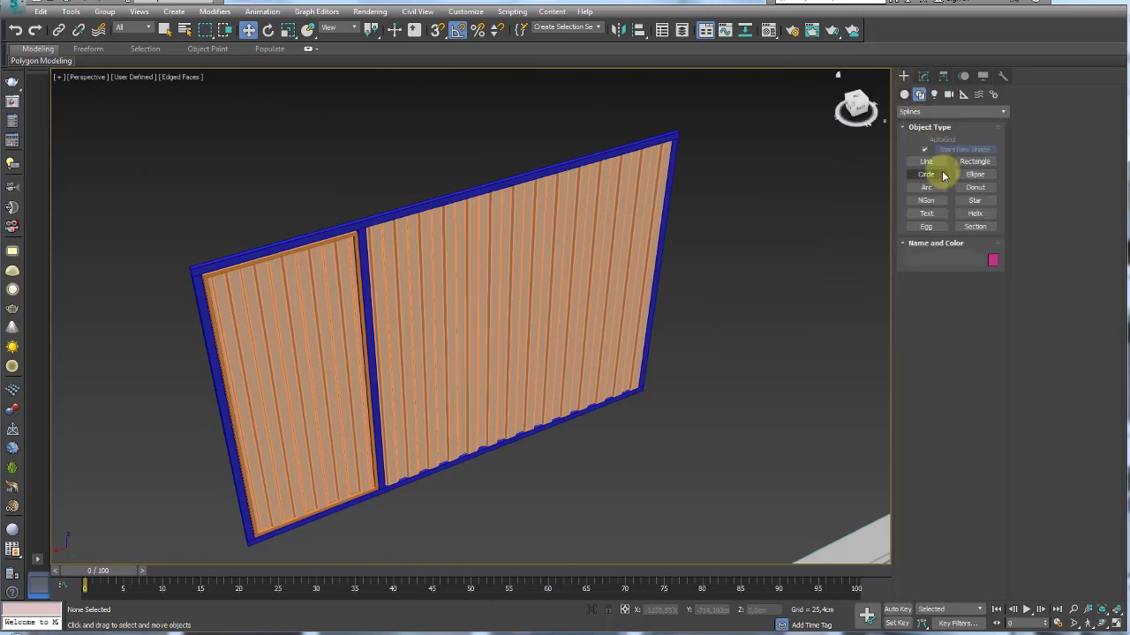
pyautogui.click(904, 94)
pyautogui.click(927, 152)
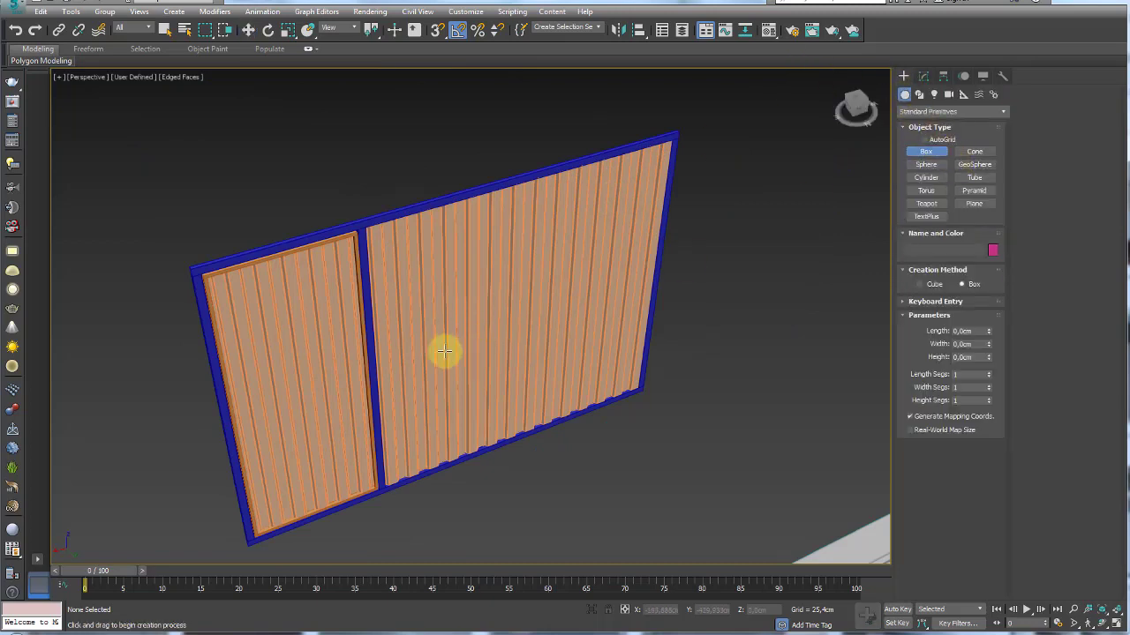
pyautogui.moveTo(551, 315); pyautogui.dragTo(670, 323)
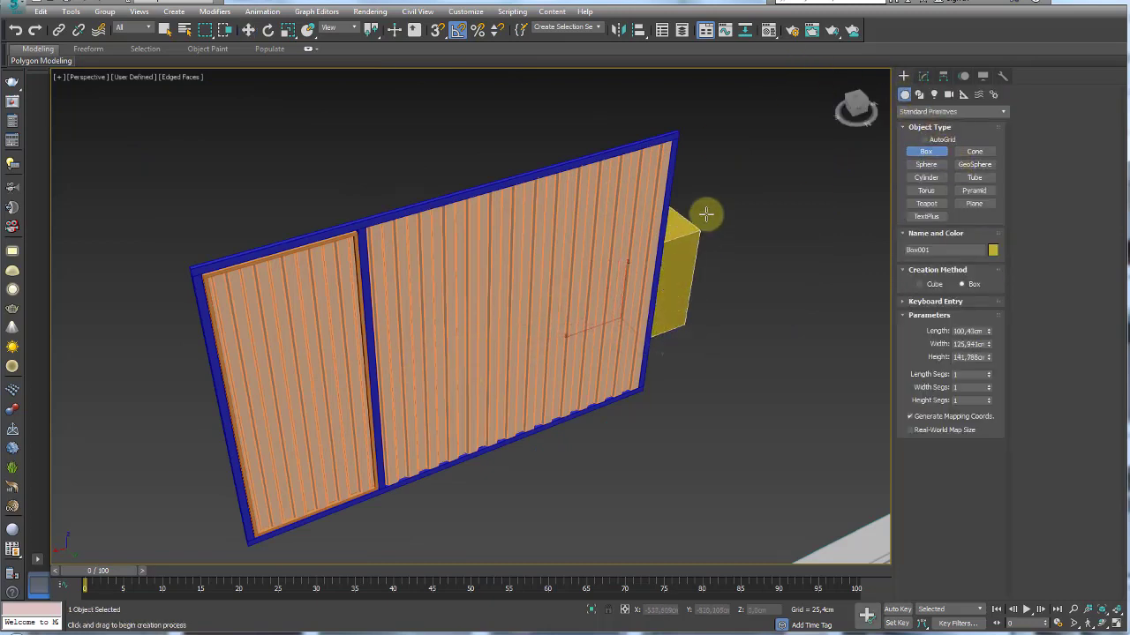
pyautogui.moveTo(621, 467); pyautogui.dragTo(781, 457)
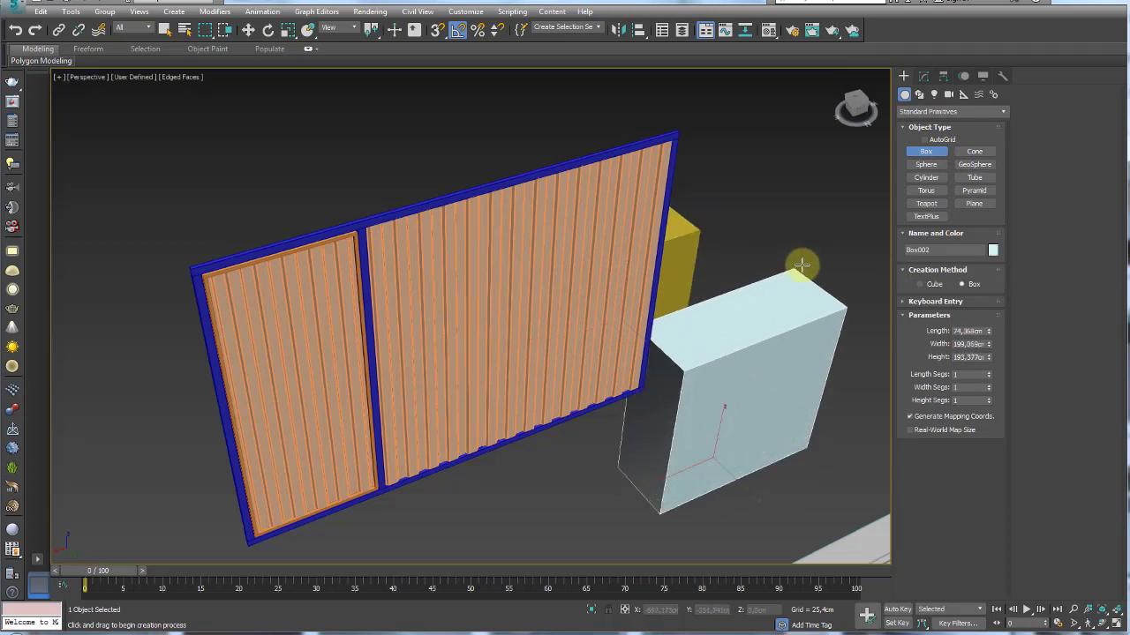
pyautogui.click(801, 265)
pyautogui.rightClick(802, 264)
# Orbit and zoom to view the gate panels alongside the two new boxes
pyautogui.keyDown('alt'); pyautogui.moveTo(802, 265); pyautogui.dragTo(751, 391, button='middle'); pyautogui.keyUp('alt')
pyautogui.scroll(-5, 751, 391)
pyautogui.moveTo(713, 461)
pyautogui.keyDown('alt'); pyautogui.mouseDown(button='middle')
pyautogui.moveTo(718, 437)
pyautogui.moveTo(700, 486)
pyautogui.moveTo(648, 512)
pyautogui.moveTo(672, 454)
pyautogui.moveTo(667, 404)
pyautogui.moveTo(695, 329)
pyautogui.mouseUp(button='middle'); pyautogui.keyUp('alt')
pyautogui.scroll(5, 664, 403)
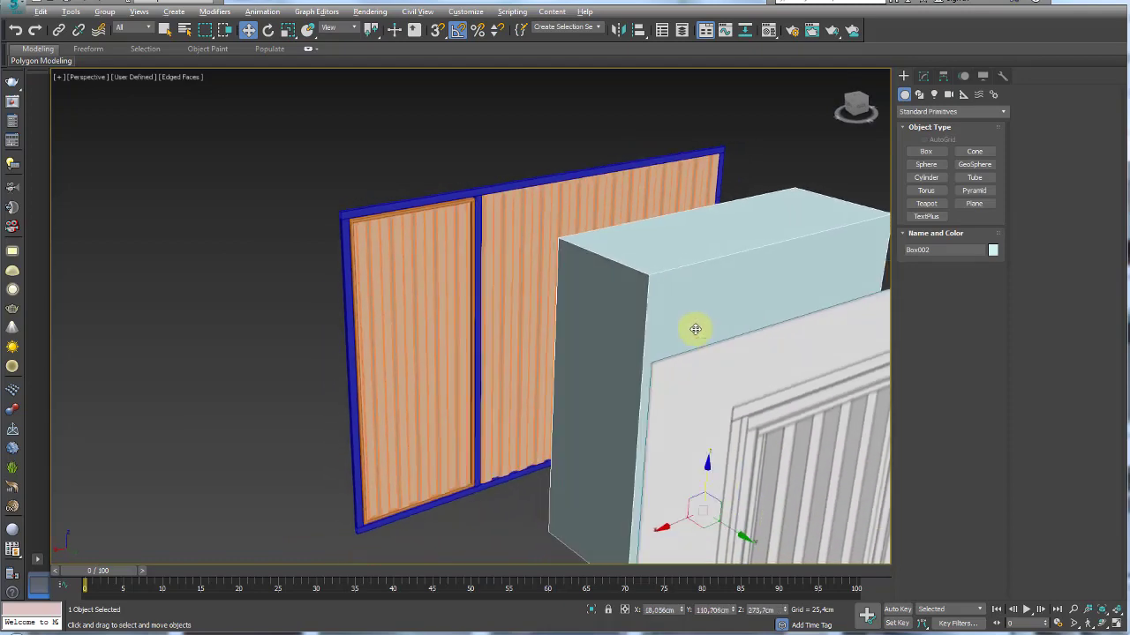
pyautogui.scroll(-4, 697, 333)
# Render the perspective view from a couple of angles, then close the render preview
pyautogui.click(832, 28)
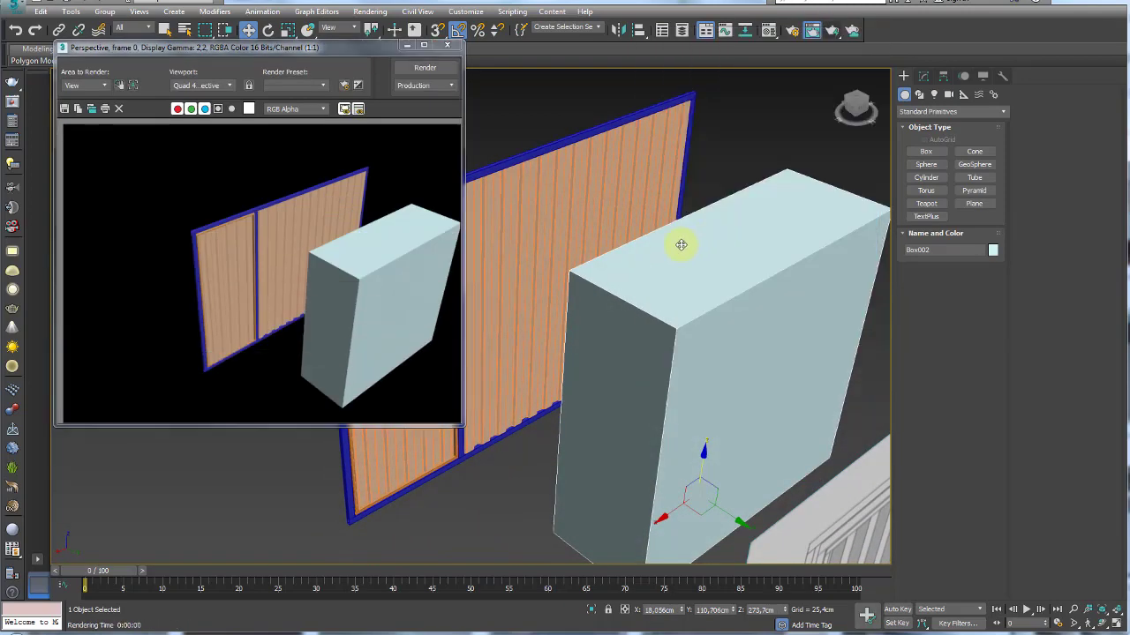
pyautogui.moveTo(645, 335)
pyautogui.keyDown('alt'); pyautogui.mouseDown(button='middle')
pyautogui.moveTo(691, 350)
pyautogui.moveTo(754, 335)
pyautogui.moveTo(718, 328)
pyautogui.moveTo(797, 93)
pyautogui.mouseUp(button='middle'); pyautogui.keyUp('alt')
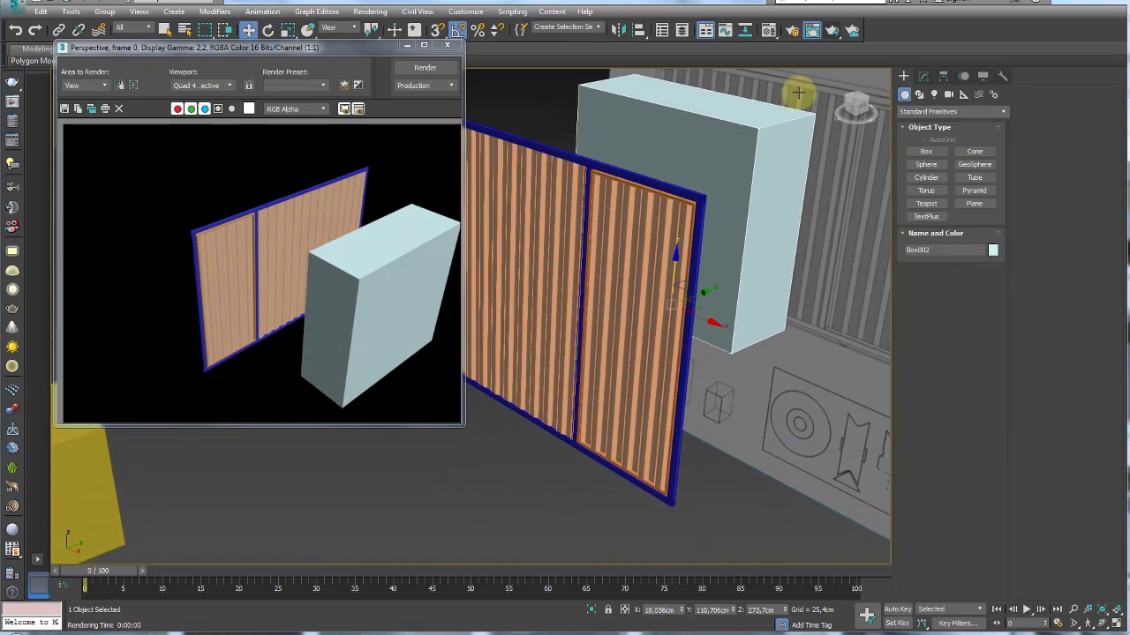
pyautogui.click(833, 32)
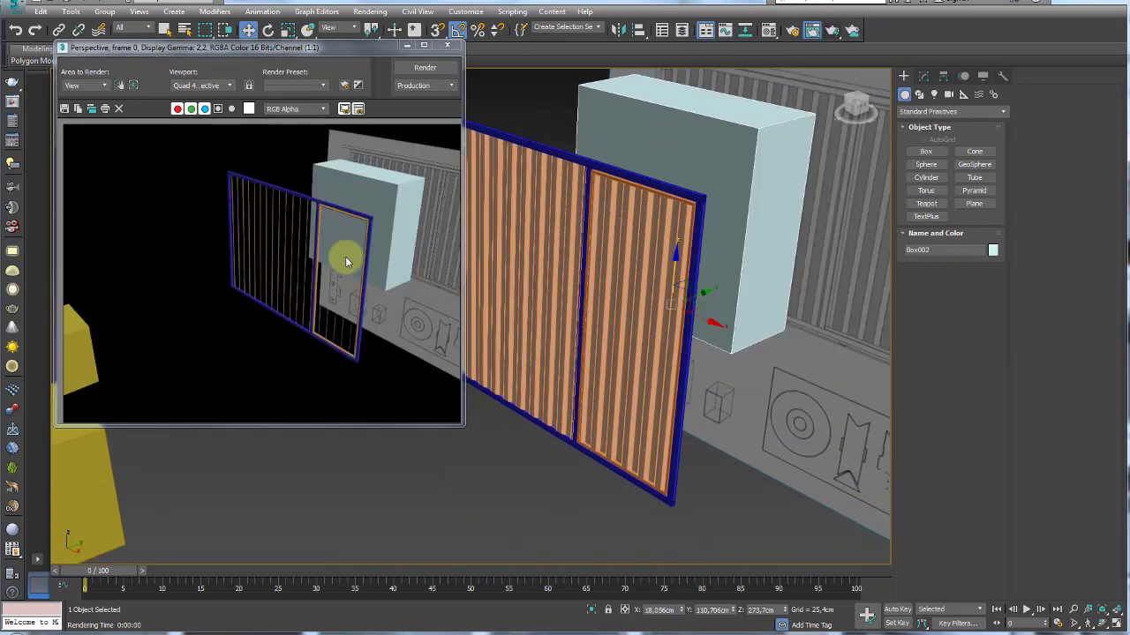
pyautogui.moveTo(591, 370)
pyautogui.keyDown('alt'); pyautogui.mouseDown(button='middle')
pyautogui.moveTo(608, 365)
pyautogui.moveTo(592, 373)
pyautogui.mouseUp(button='middle'); pyautogui.keyUp('alt')
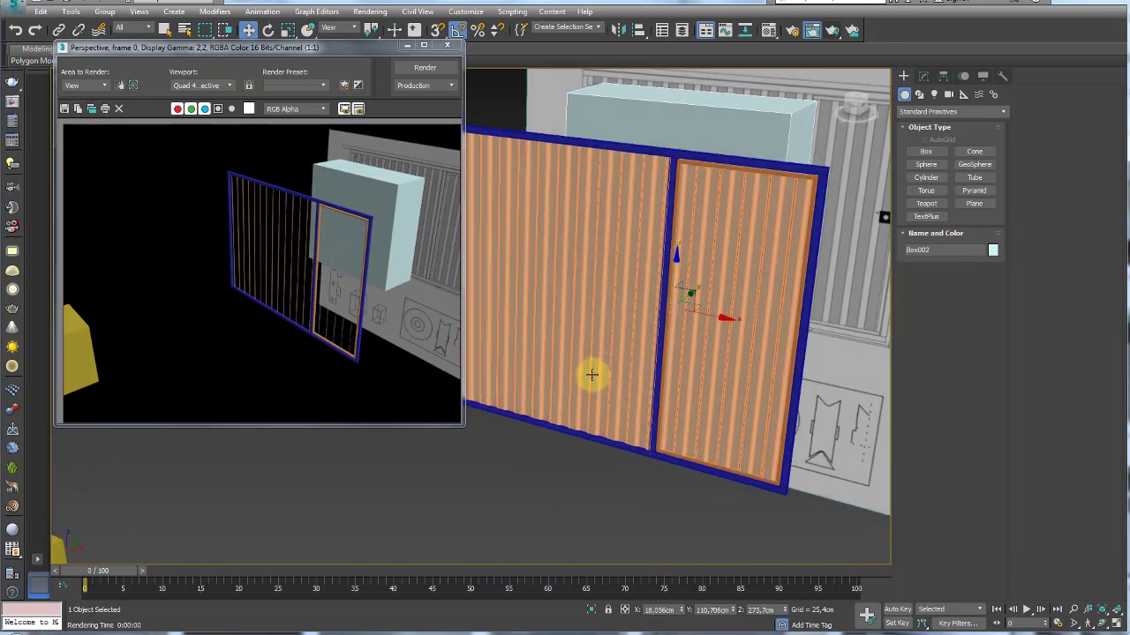
pyautogui.moveTo(594, 285)
pyautogui.keyDown('alt'); pyautogui.mouseDown(button='middle')
pyautogui.moveTo(610, 292)
pyautogui.moveTo(552, 295)
pyautogui.mouseUp(button='middle'); pyautogui.keyUp('alt')
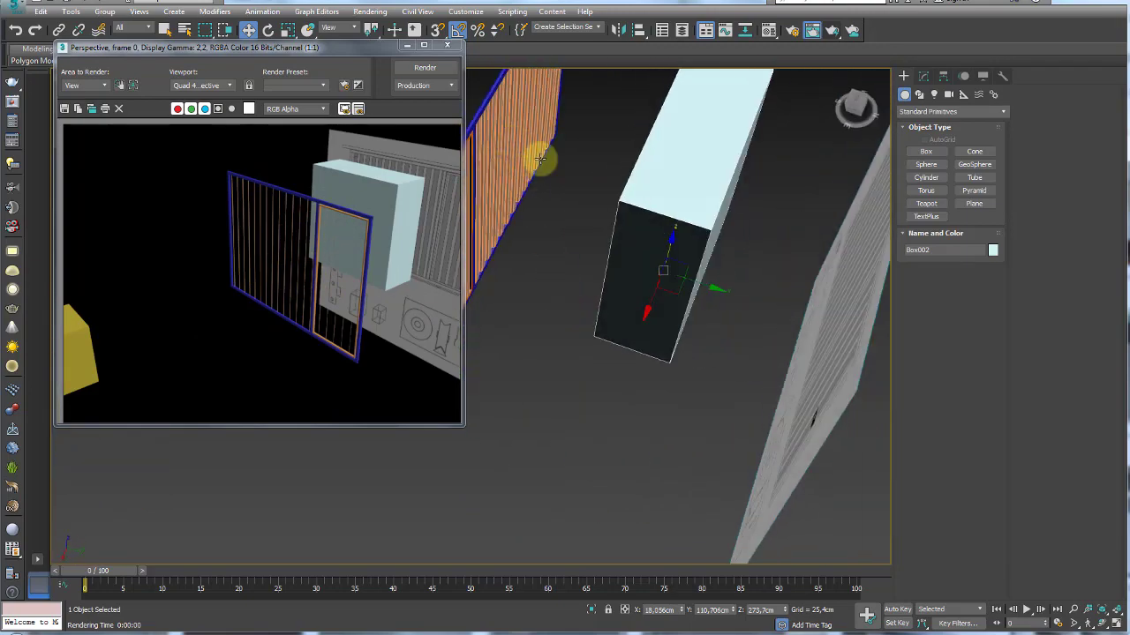
pyautogui.keyDown('alt'); pyautogui.moveTo(517, 169); pyautogui.dragTo(553, 248, button='middle'); pyautogui.keyUp('alt')
pyautogui.click(447, 44)
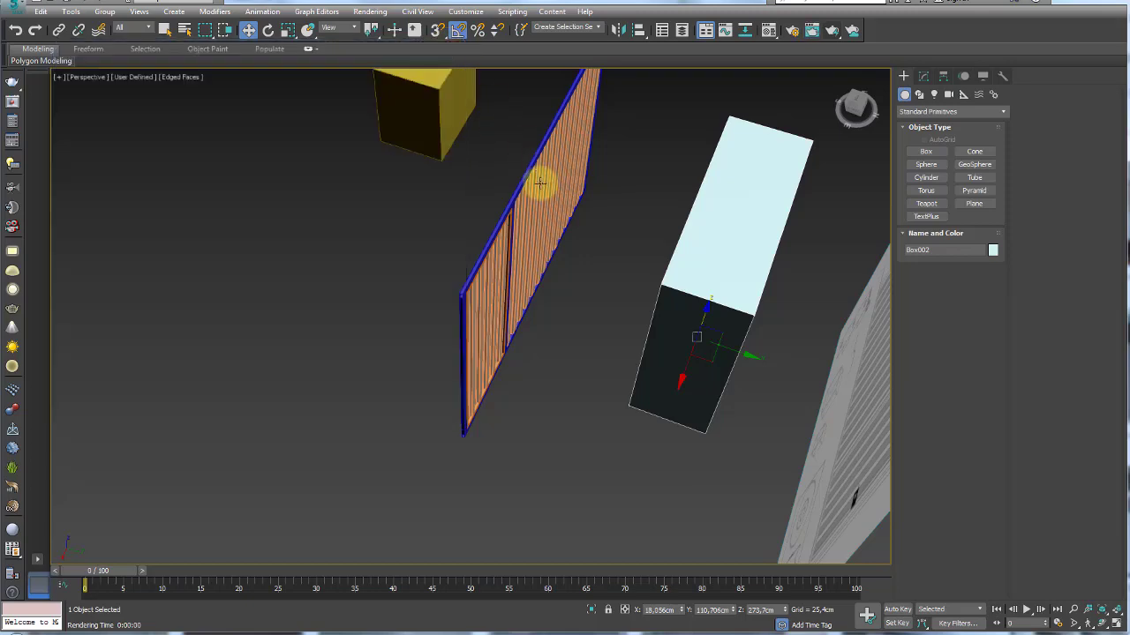
# Switch the viewport display preset to Standard quality
pyautogui.keyDown('alt'); pyautogui.moveTo(539, 181); pyautogui.dragTo(503, 240, button='middle'); pyautogui.keyUp('alt')
pyautogui.click(129, 78)
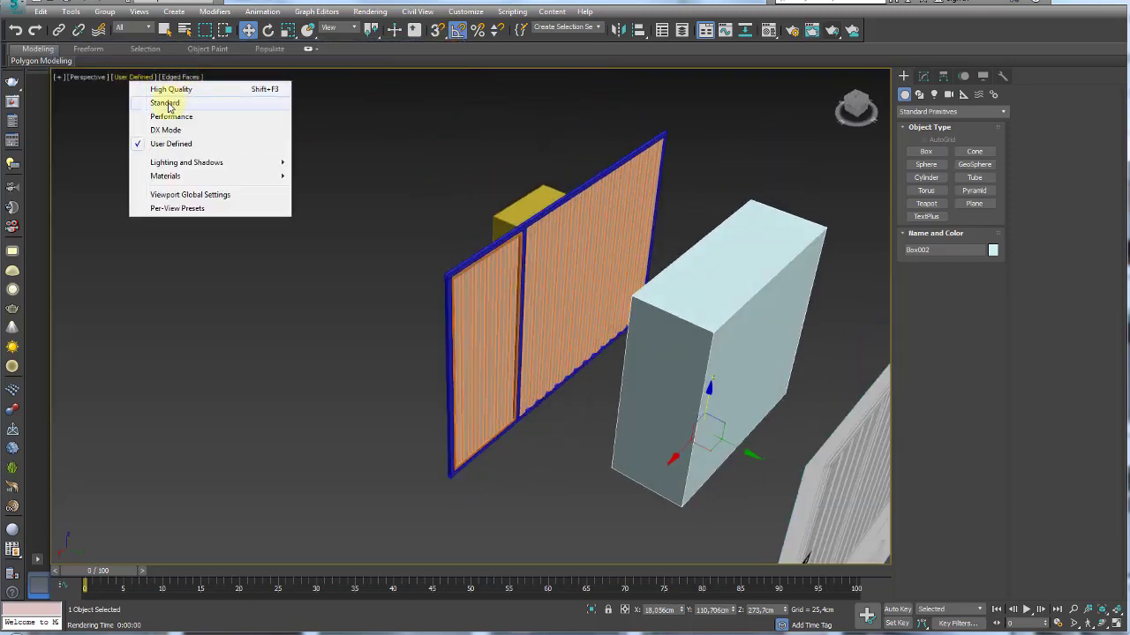
pyautogui.click(170, 106)
pyautogui.moveTo(494, 265)
pyautogui.keyDown('alt'); pyautogui.mouseDown(button='middle')
pyautogui.moveTo(518, 260)
pyautogui.moveTo(583, 280)
pyautogui.moveTo(638, 252)
pyautogui.moveTo(533, 274)
pyautogui.moveTo(532, 262)
pyautogui.moveTo(638, 361)
pyautogui.moveTo(584, 301)
pyautogui.mouseUp(button='middle'); pyautogui.keyUp('alt')
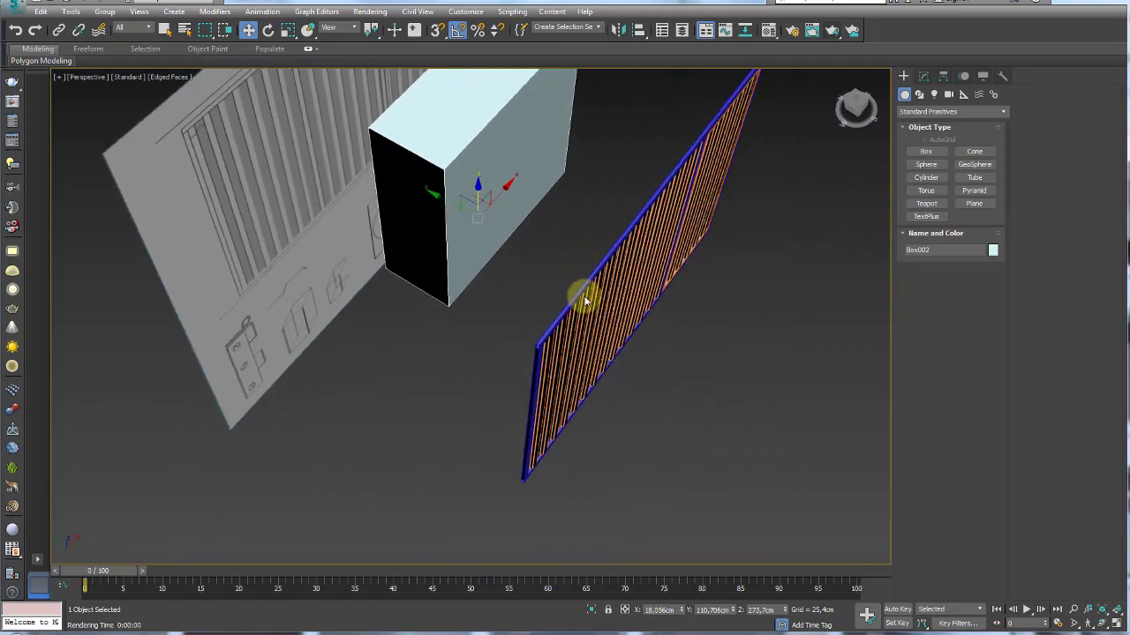
# Select both corrugated panels, zoom onto them, and isolate them in the viewport
pyautogui.click(611, 326)
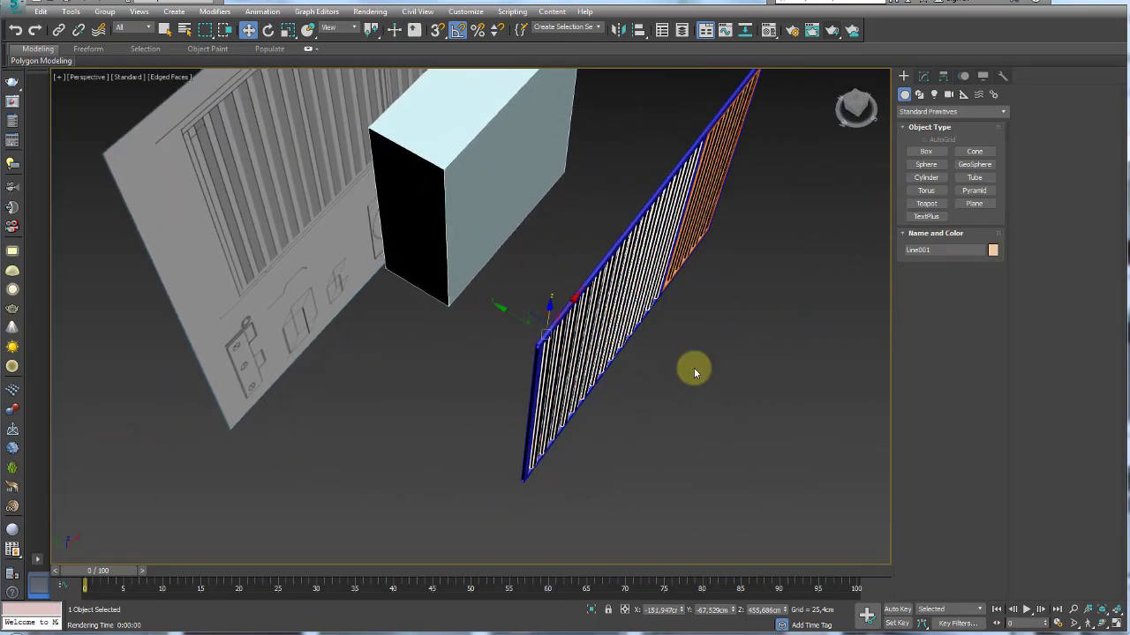
pyautogui.keyDown('ctrl'); pyautogui.click(694, 222); pyautogui.keyUp('ctrl')
pyautogui.press('z')
pyautogui.scroll(-5, 738, 349)
pyautogui.keyDown('alt'); pyautogui.moveTo(729, 351); pyautogui.dragTo(704, 343, button='middle'); pyautogui.keyUp('alt')
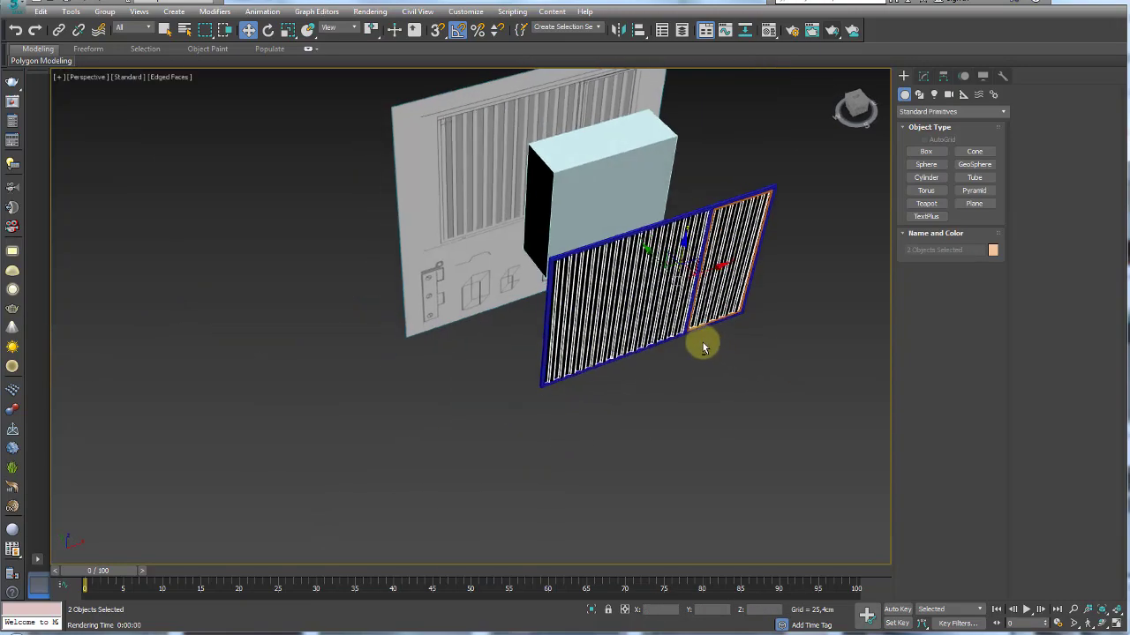
pyautogui.click(591, 609)
# Outline the large corrugated panel's profile spline so its extruded sheet gains thickness
pyautogui.click(477, 459)
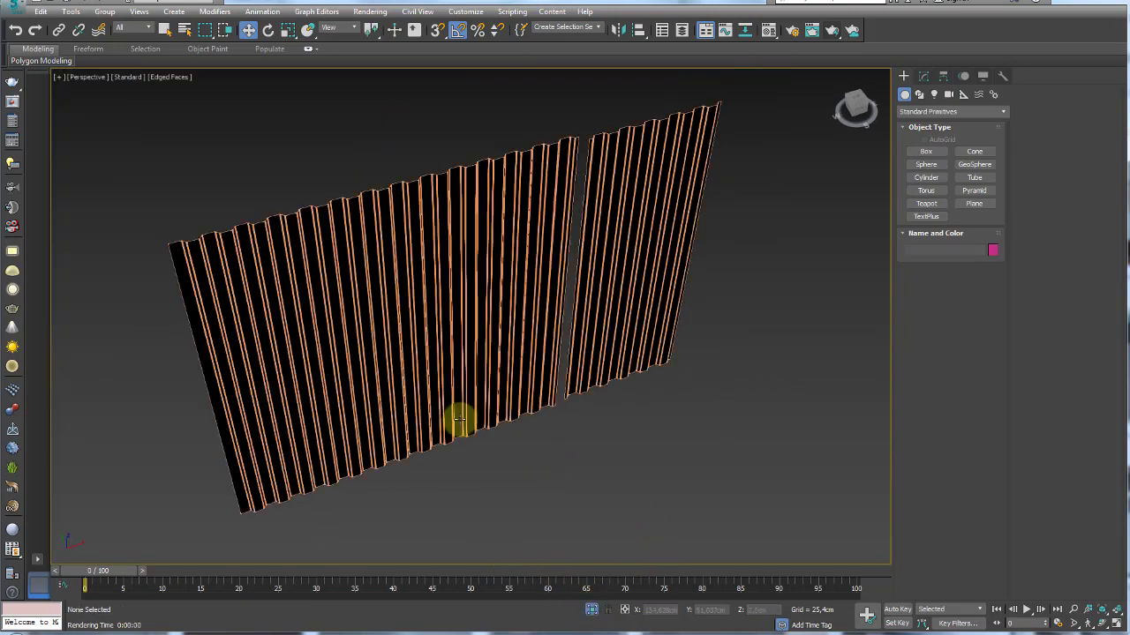
pyautogui.click(517, 365)
pyautogui.click(923, 78)
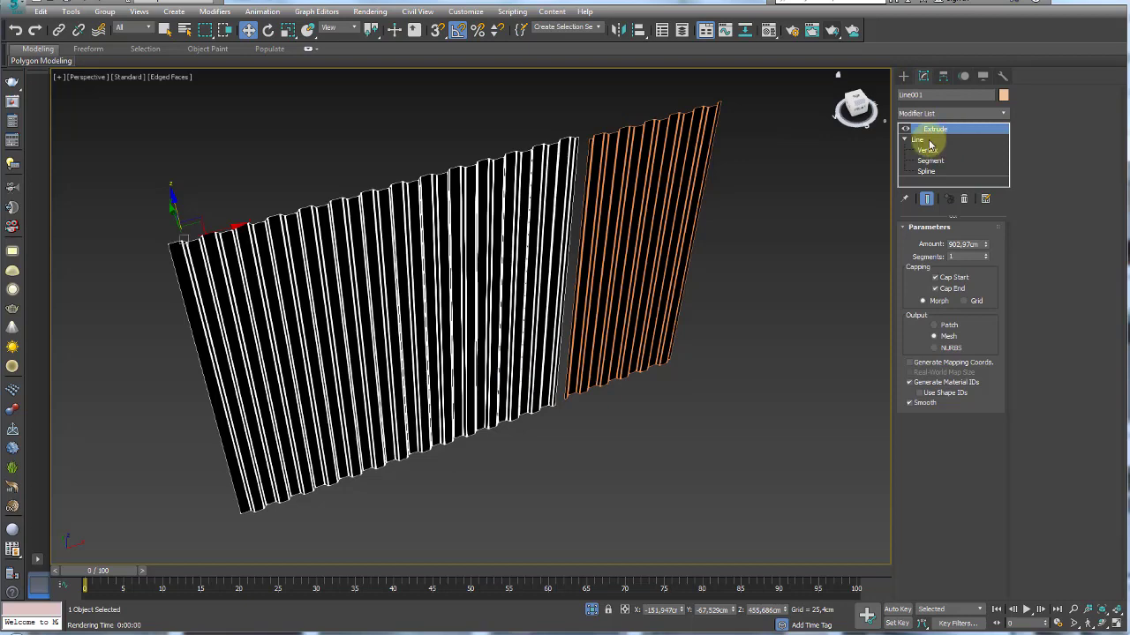
pyautogui.click(928, 141)
pyautogui.click(939, 173)
pyautogui.click(172, 237)
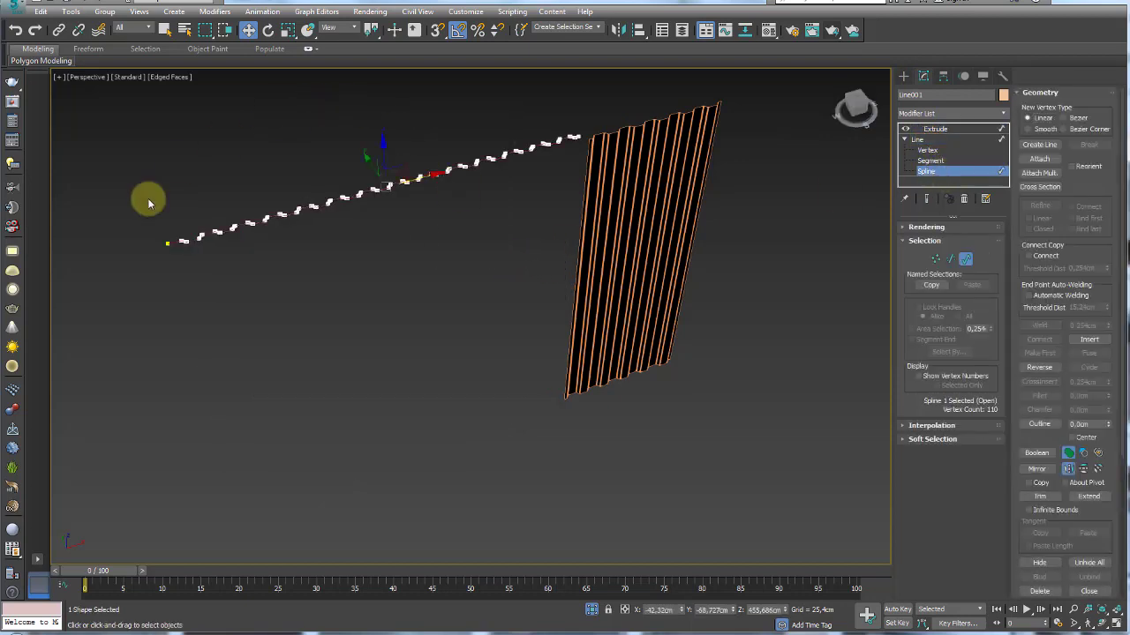
pyautogui.moveTo(151, 196)
pyautogui.keyDown('alt'); pyautogui.mouseDown(button='middle')
pyautogui.moveTo(350, 246)
pyautogui.moveTo(373, 220)
pyautogui.moveTo(497, 273)
pyautogui.moveTo(497, 304)
pyautogui.mouseUp(button='middle'); pyautogui.keyUp('alt')
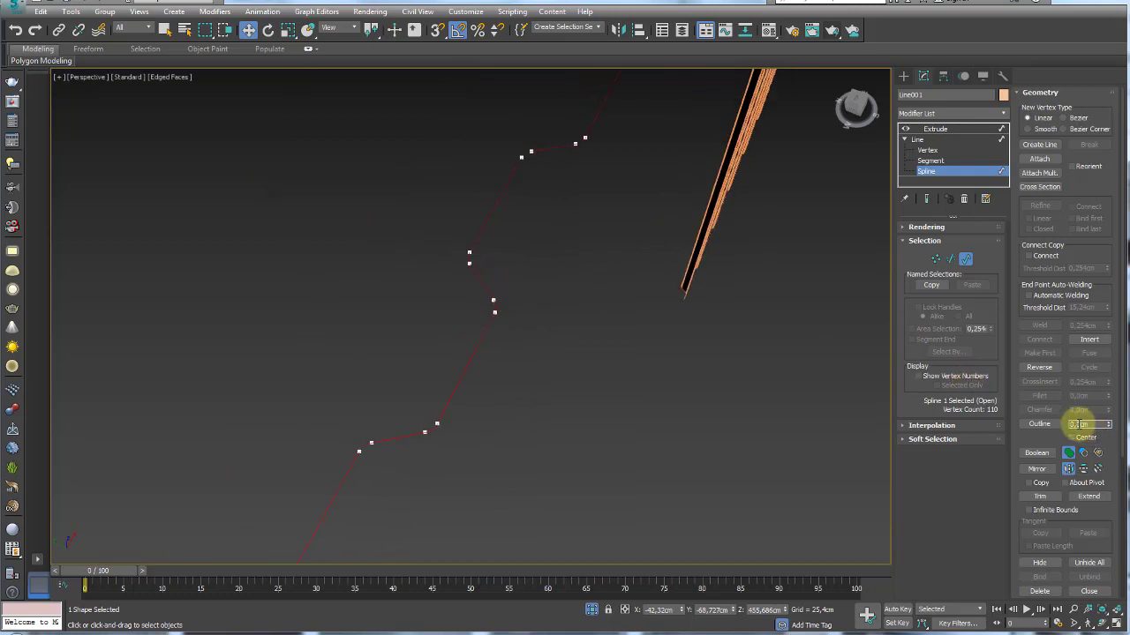
pyautogui.press('Return')
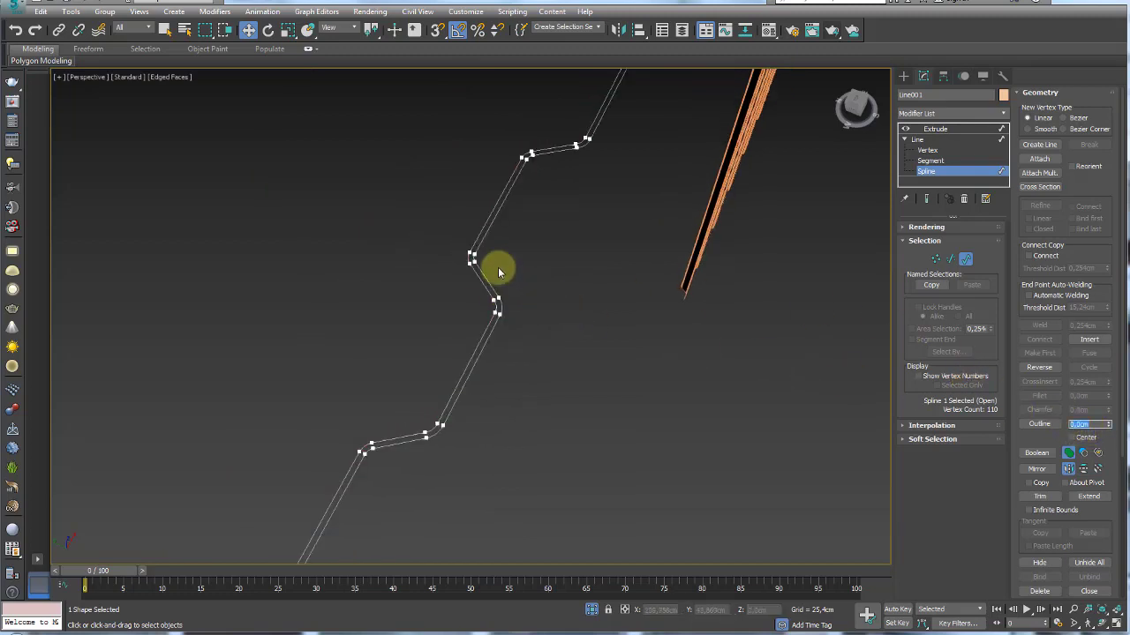
pyautogui.moveTo(498, 271)
pyautogui.keyDown('alt'); pyautogui.mouseDown(button='middle')
pyautogui.moveTo(502, 252)
pyautogui.moveTo(456, 391)
pyautogui.mouseUp(button='middle'); pyautogui.keyUp('alt')
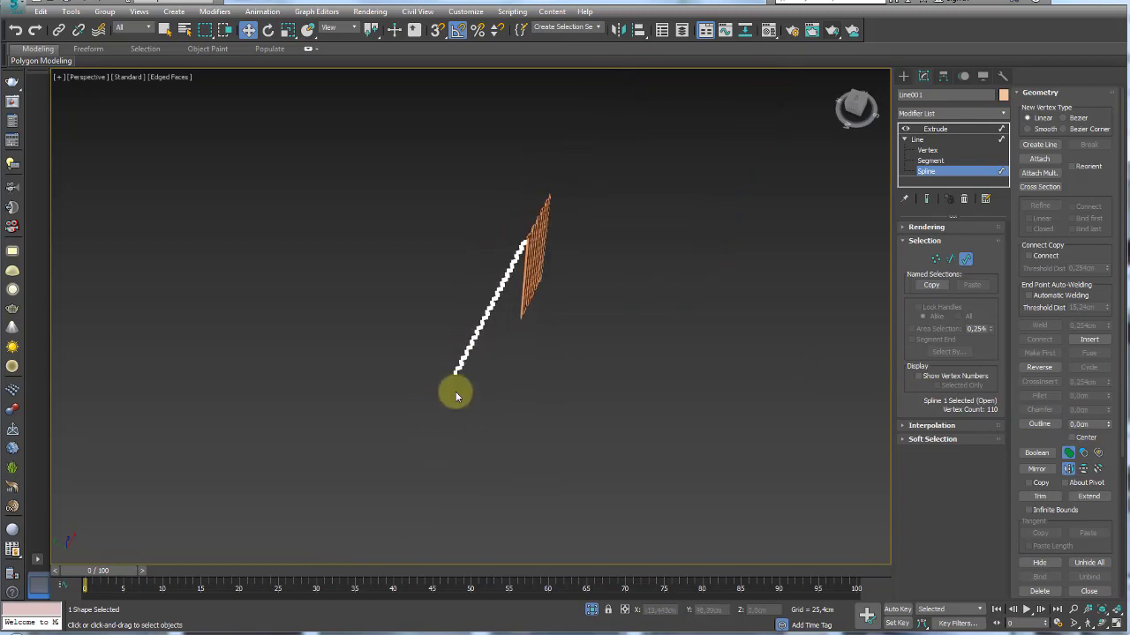
pyautogui.click(934, 129)
pyautogui.keyDown('alt'); pyautogui.moveTo(686, 320); pyautogui.dragTo(597, 291, button='middle'); pyautogui.keyUp('alt')
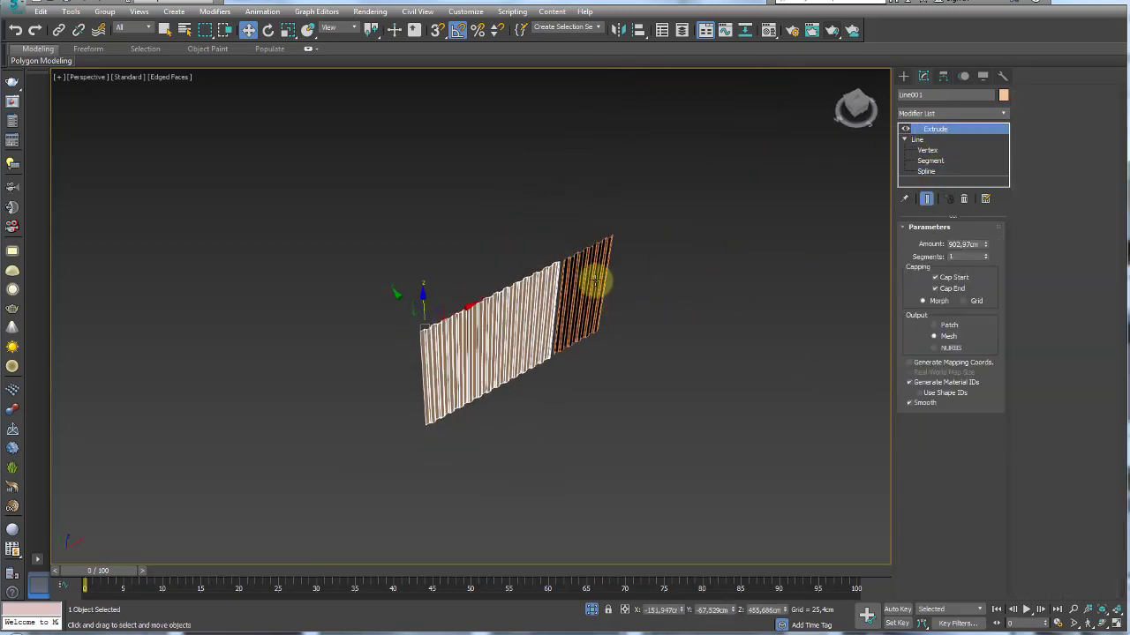
# Outline the smaller orange panel's profile spline the same way and return to Extrude
pyautogui.click(597, 273)
pyautogui.scroll(5, 603, 255)
pyautogui.click(929, 139)
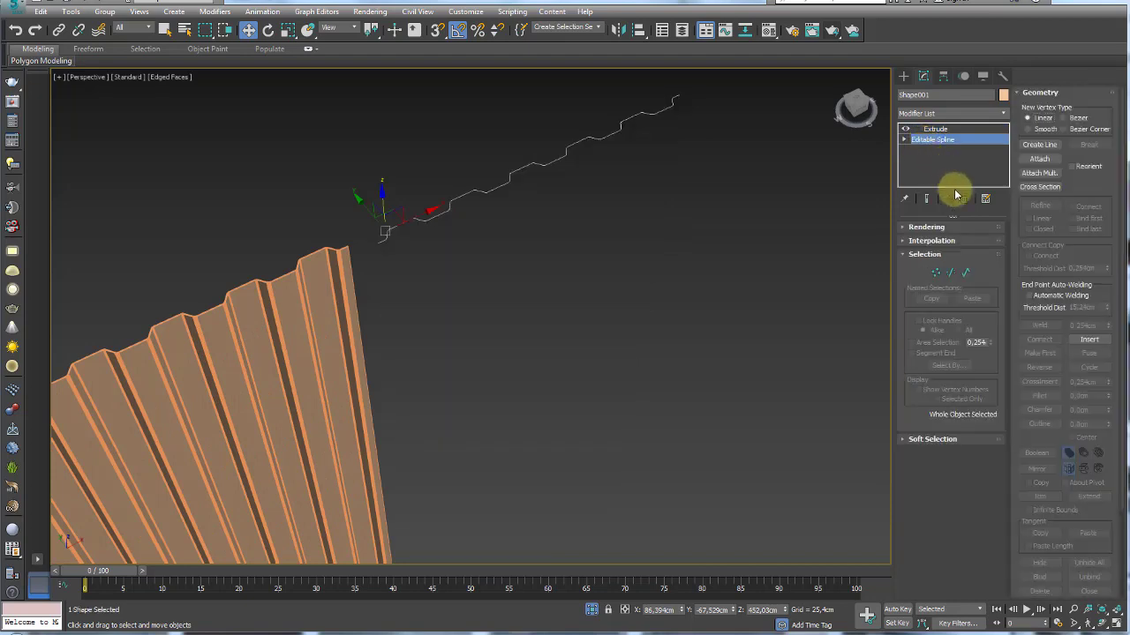
pyautogui.click(965, 273)
pyautogui.click(558, 181)
pyautogui.moveTo(559, 181); pyautogui.dragTo(612, 269, button='middle')
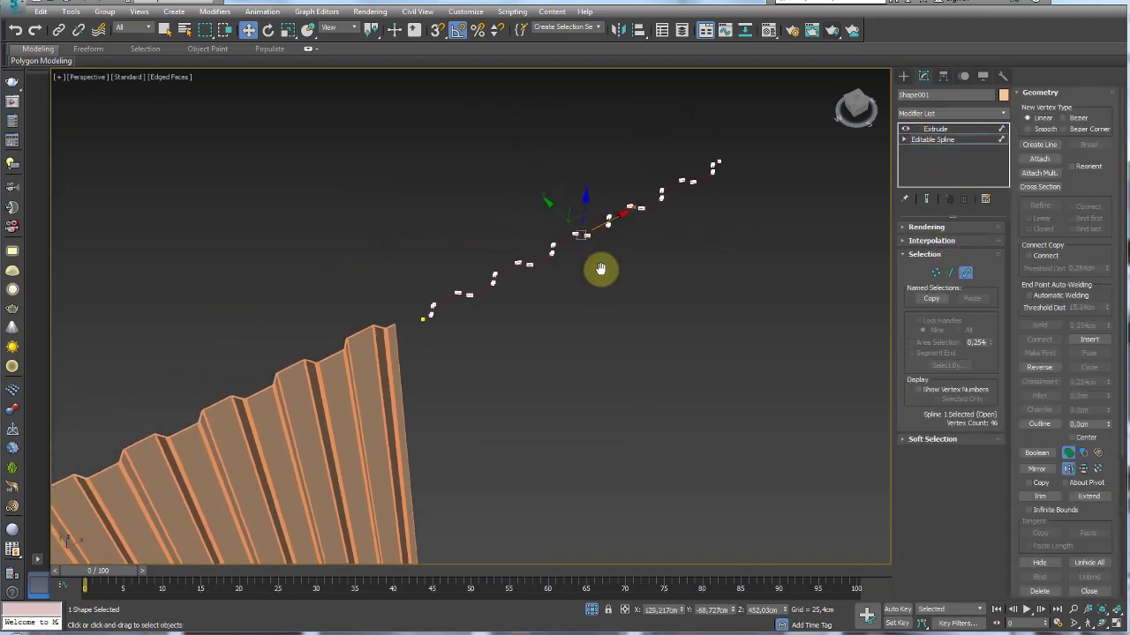
pyautogui.doubleClick(1089, 426)
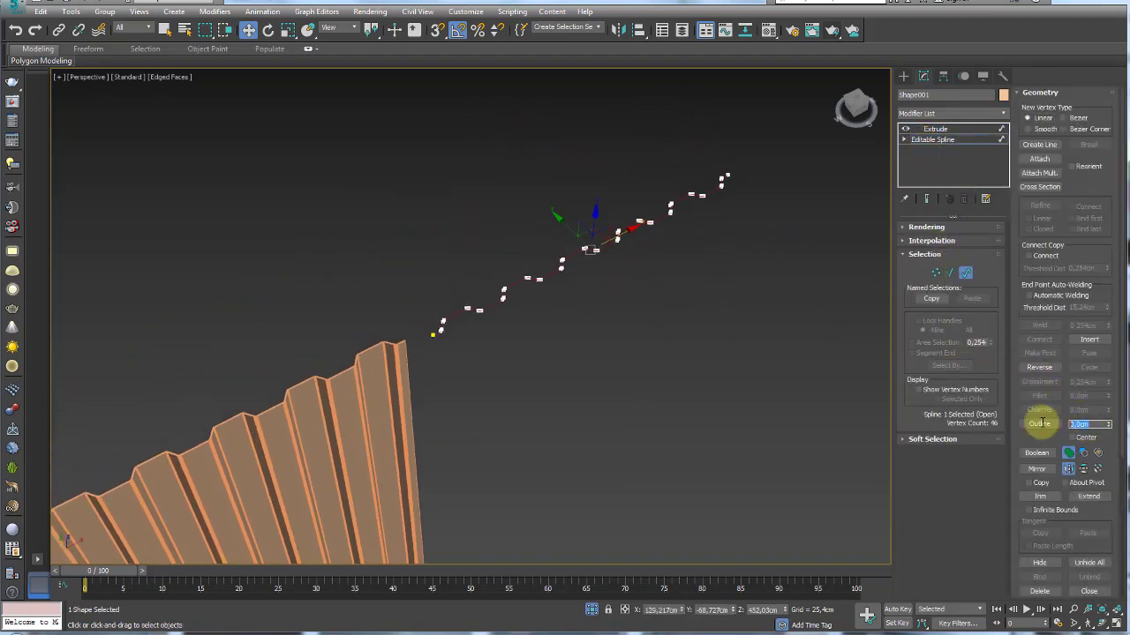
pyautogui.click(1035, 426)
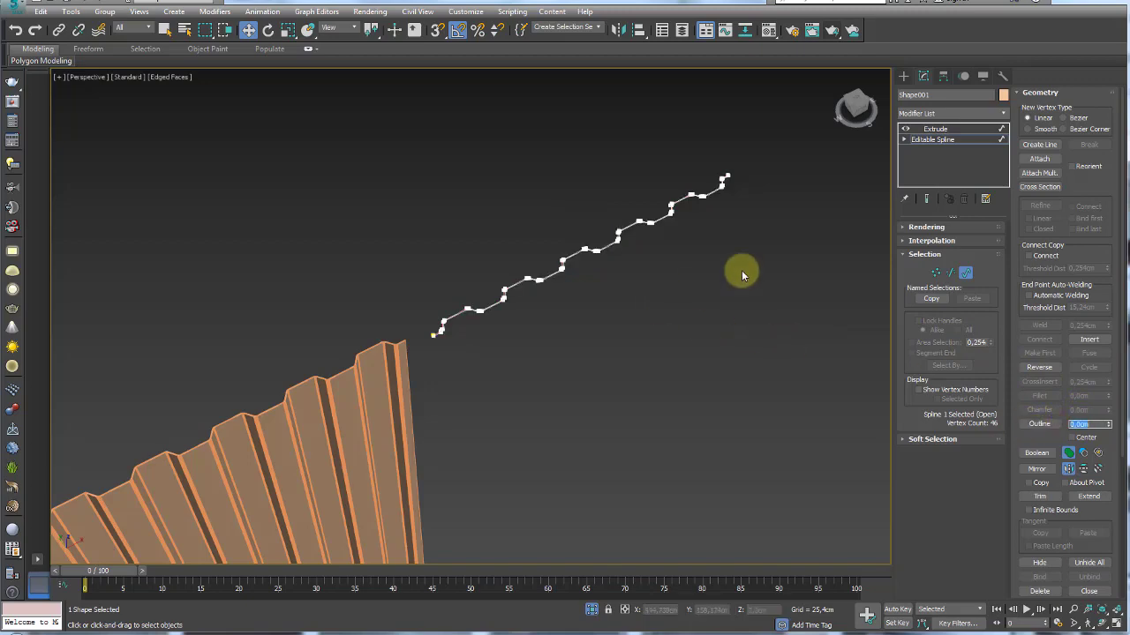
pyautogui.click(918, 129)
# Render the thickened panels from two angles, then close the render preview
pyautogui.moveTo(645, 335)
pyautogui.keyDown('alt'); pyautogui.mouseDown(button='middle')
pyautogui.moveTo(579, 308)
pyautogui.moveTo(621, 344)
pyautogui.moveTo(460, 337)
pyautogui.moveTo(668, 297)
pyautogui.moveTo(600, 320)
pyautogui.moveTo(602, 294)
pyautogui.moveTo(668, 264)
pyautogui.moveTo(618, 196)
pyautogui.mouseUp(button='middle'); pyautogui.keyUp('alt')
pyautogui.click(831, 30)
pyautogui.click(832, 30)
pyautogui.click(457, 45)
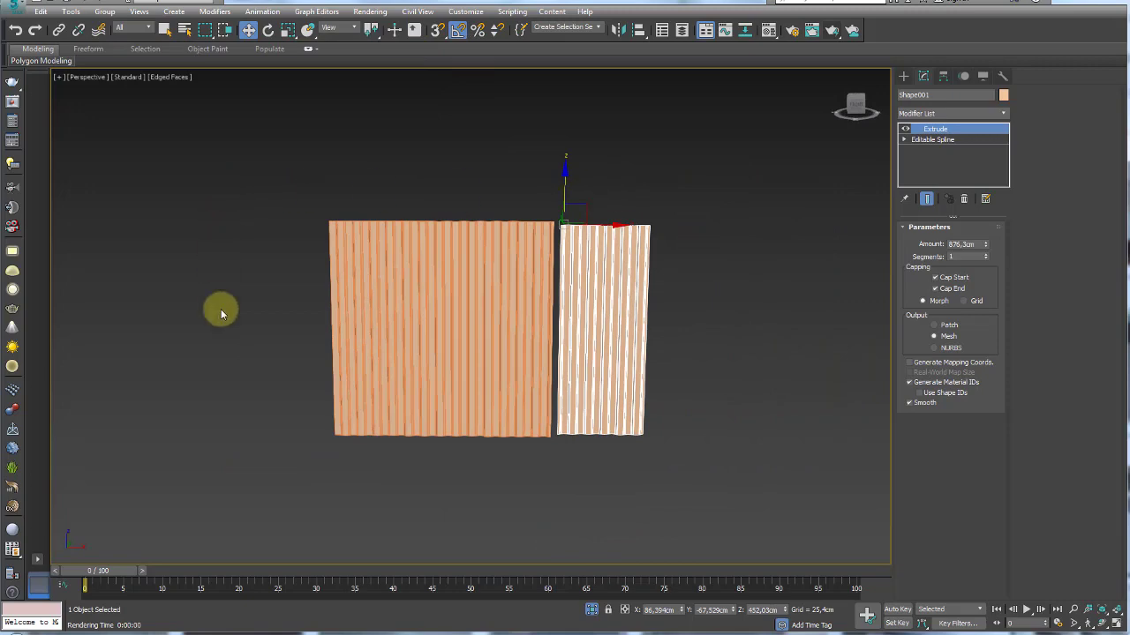
# Exit isolation and move all the slatted panel parts far to the left
pyautogui.keyDown('alt'); pyautogui.moveTo(733, 393); pyautogui.dragTo(635, 202, button='middle'); pyautogui.keyUp('alt')
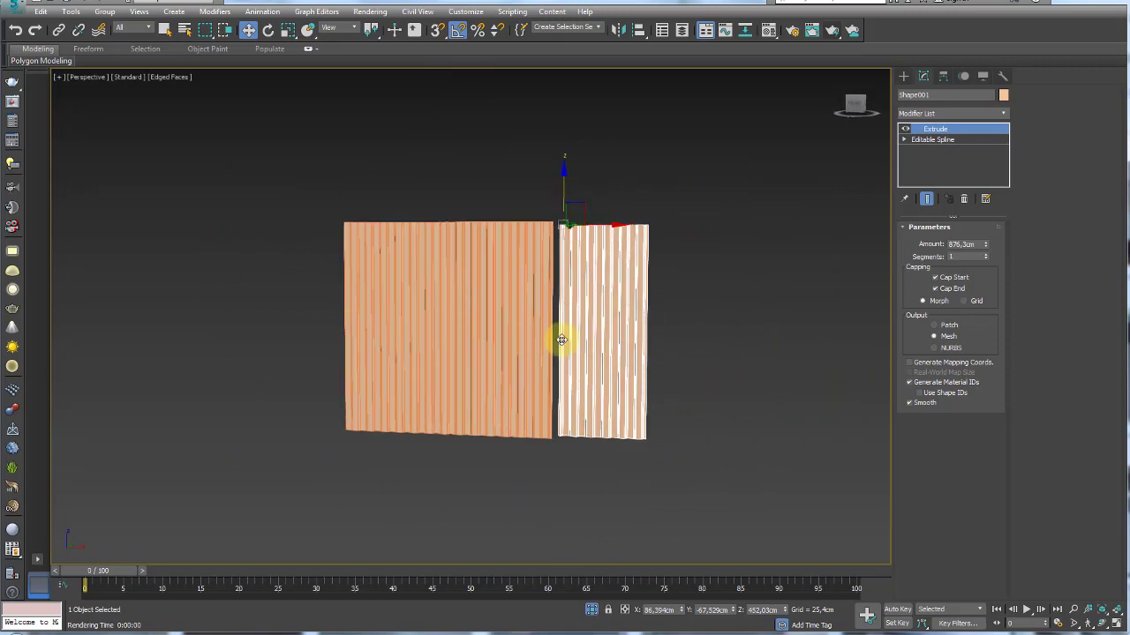
pyautogui.click(592, 609)
pyautogui.moveTo(613, 574)
pyautogui.keyDown('alt'); pyautogui.mouseDown(button='middle')
pyautogui.moveTo(668, 432)
pyautogui.moveTo(620, 401)
pyautogui.mouseUp(button='middle'); pyautogui.keyUp('alt')
pyautogui.moveTo(696, 239)
pyautogui.mouseDown(button='middle')
pyautogui.moveTo(650, 285)
pyautogui.moveTo(503, 350)
pyautogui.moveTo(537, 295)
pyautogui.moveTo(575, 406)
pyautogui.mouseUp(button='middle')
pyautogui.scroll(3, 650, 285)
pyautogui.scroll(-3, 656, 286)
pyautogui.moveTo(621, 375); pyautogui.dragTo(227, 251)
pyautogui.keyDown('alt'); pyautogui.moveTo(518, 339); pyautogui.dragTo(521, 295, button='middle'); pyautogui.keyUp('alt')
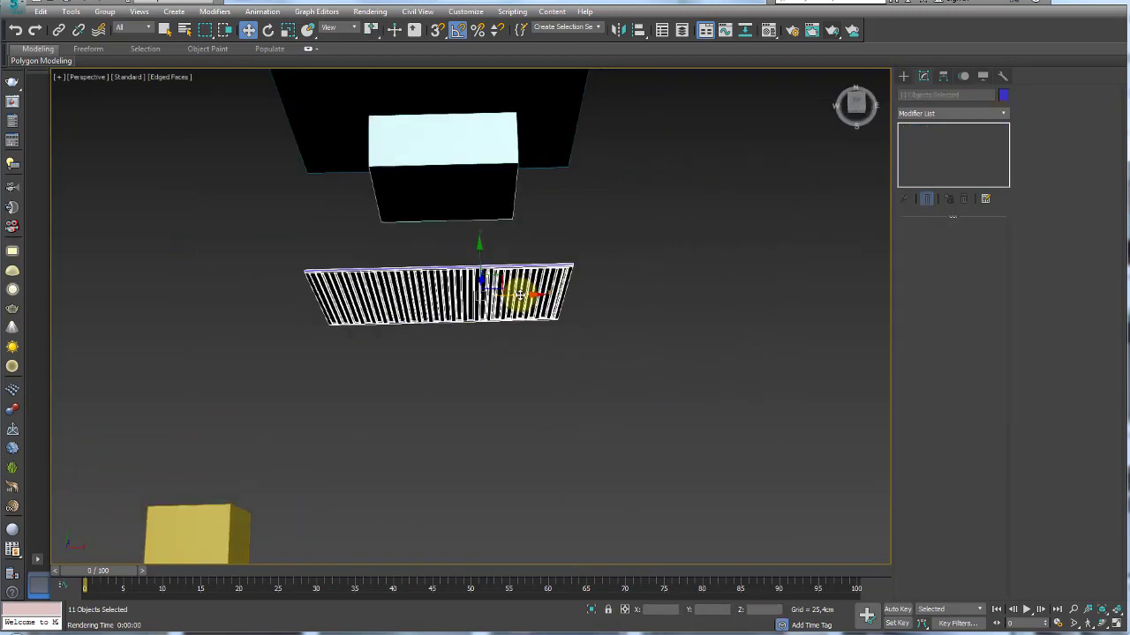
pyautogui.moveTo(521, 300); pyautogui.dragTo(207, 309)
# Delete the Box002 box and the yellow cube
pyautogui.click(462, 197)
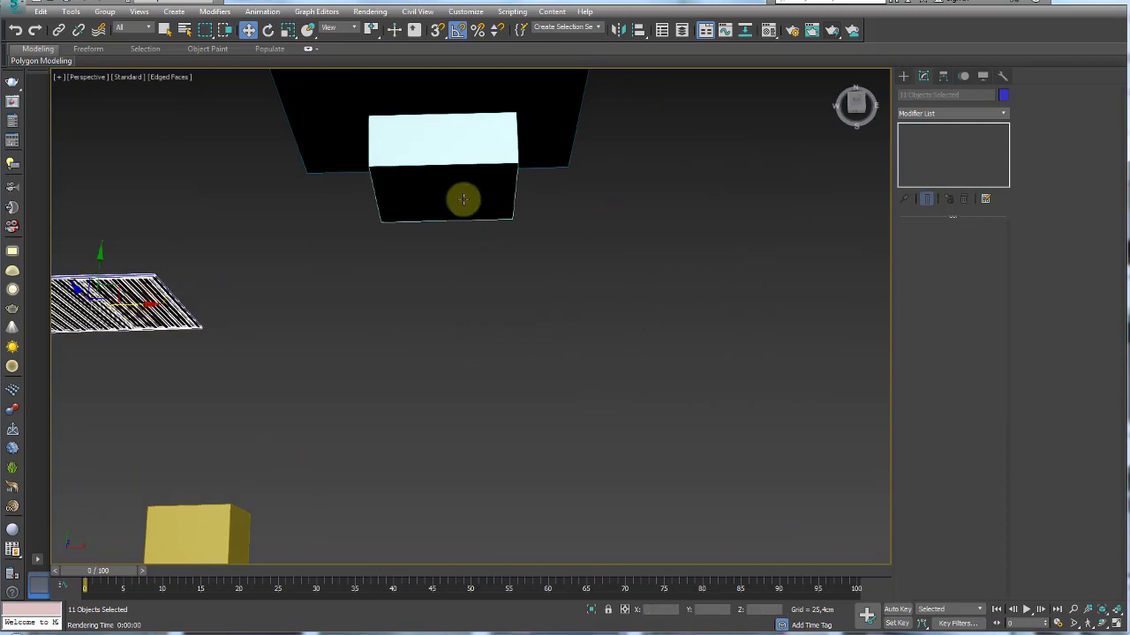
pyautogui.press('Delete')
pyautogui.click(210, 533)
pyautogui.scroll(-5, 457, 428)
pyautogui.press('Delete')
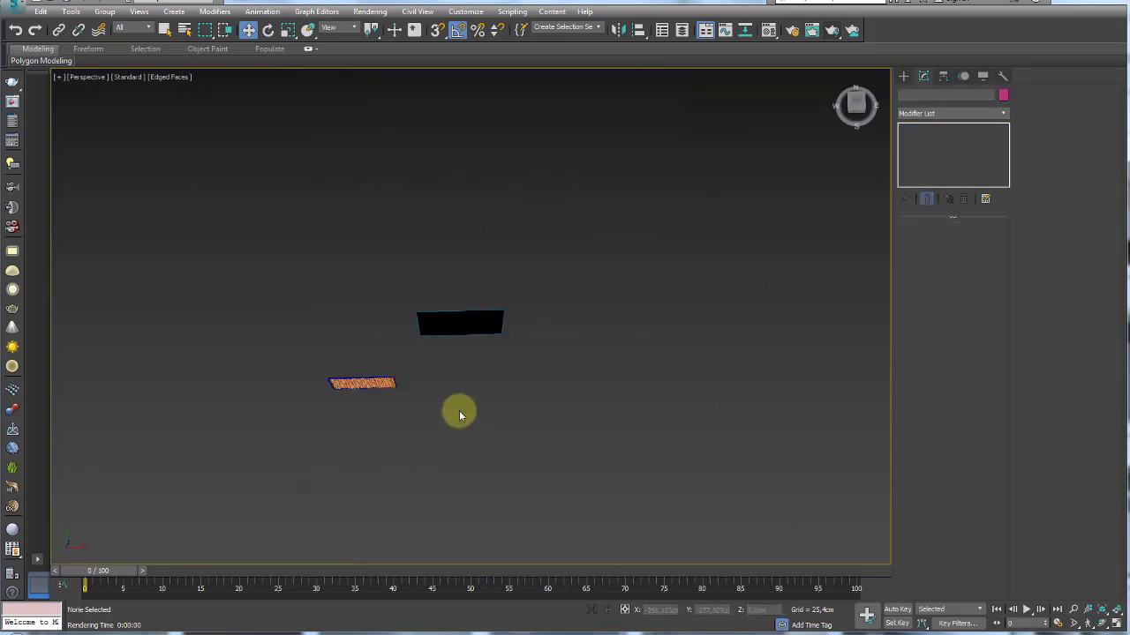
# Switch to Front view, zoom in on the wheel's side profile, and bring up 2D shape creation
pyautogui.press('f')
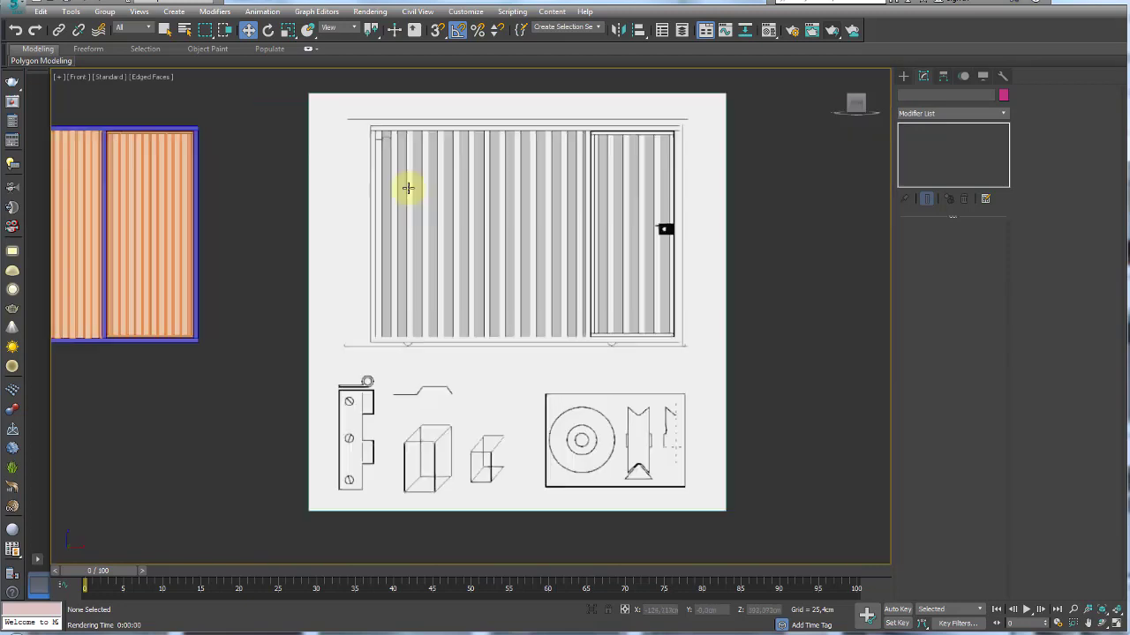
pyautogui.scroll(2, 593, 409)
pyautogui.scroll(2, 651, 454)
pyautogui.scroll(2, 575, 282)
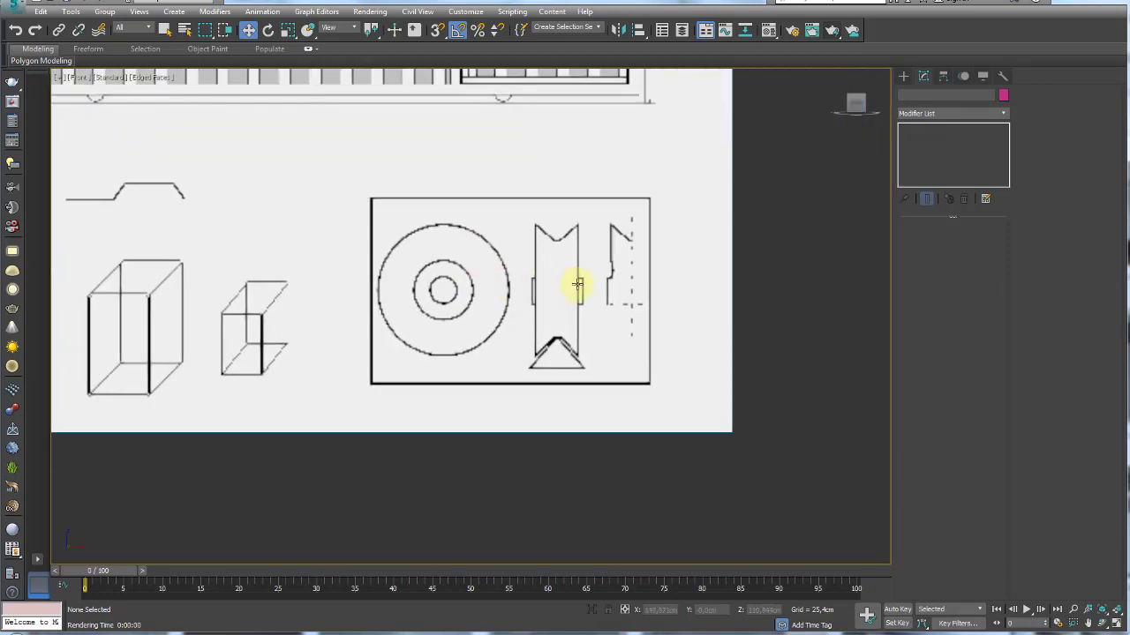
pyautogui.scroll(2, 645, 234)
pyautogui.scroll(2, 618, 265)
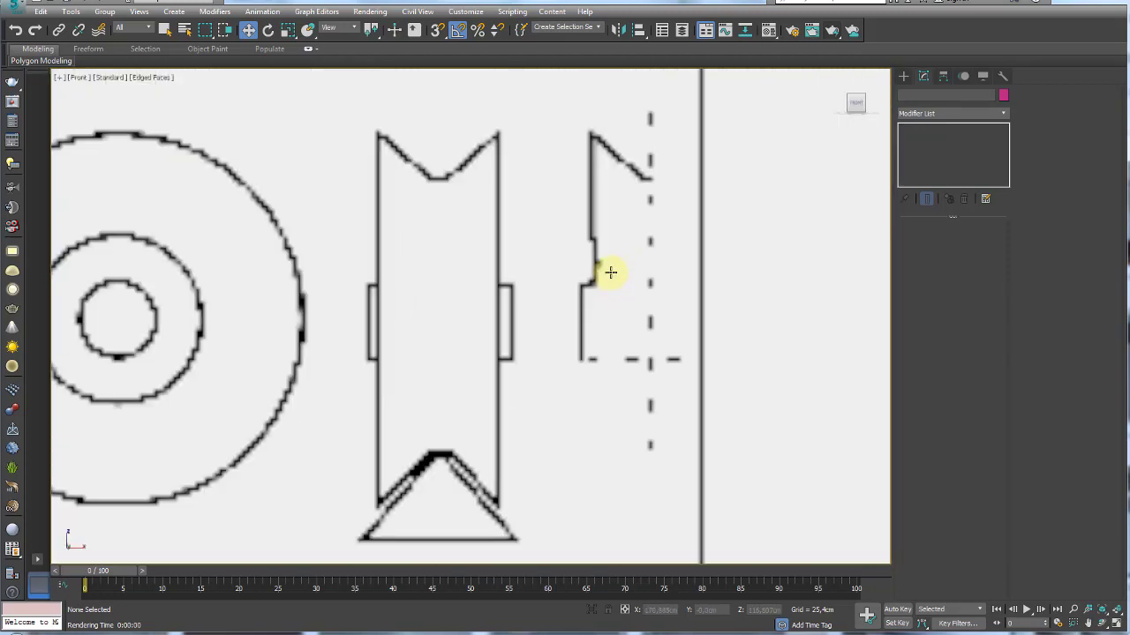
pyautogui.moveTo(610, 270)
pyautogui.mouseDown(button='middle')
pyautogui.moveTo(517, 308)
pyautogui.moveTo(539, 257)
pyautogui.moveTo(507, 265)
pyautogui.mouseUp(button='middle')
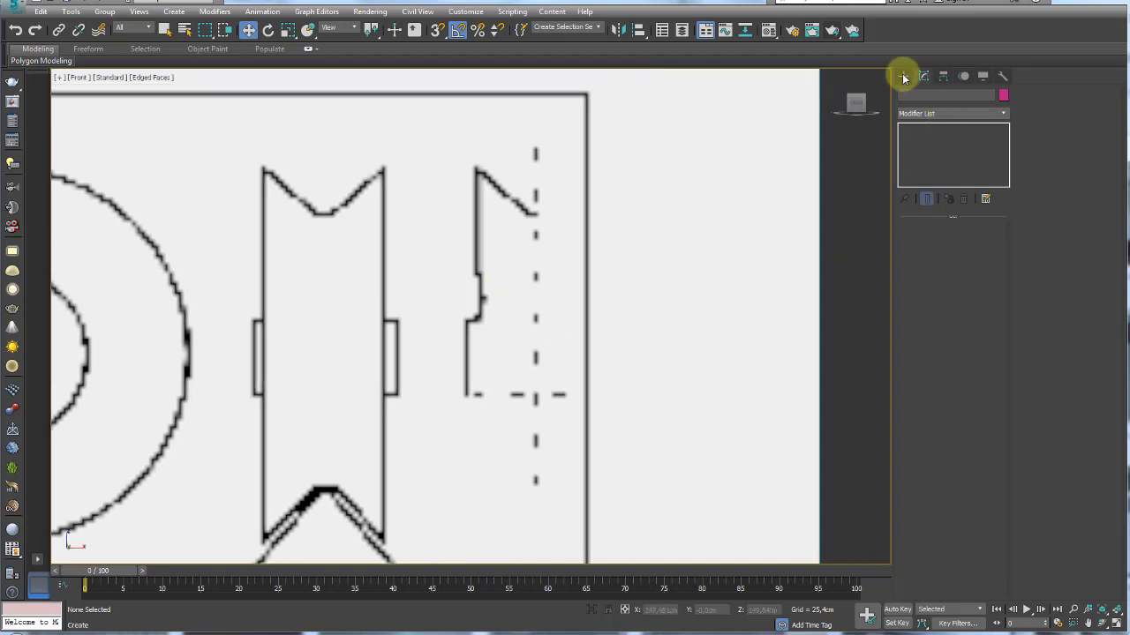
pyautogui.click(903, 76)
pyautogui.click(920, 94)
# Start a Line at the bottom of the pulley profile and trace up its vertical edge
pyautogui.click(926, 161)
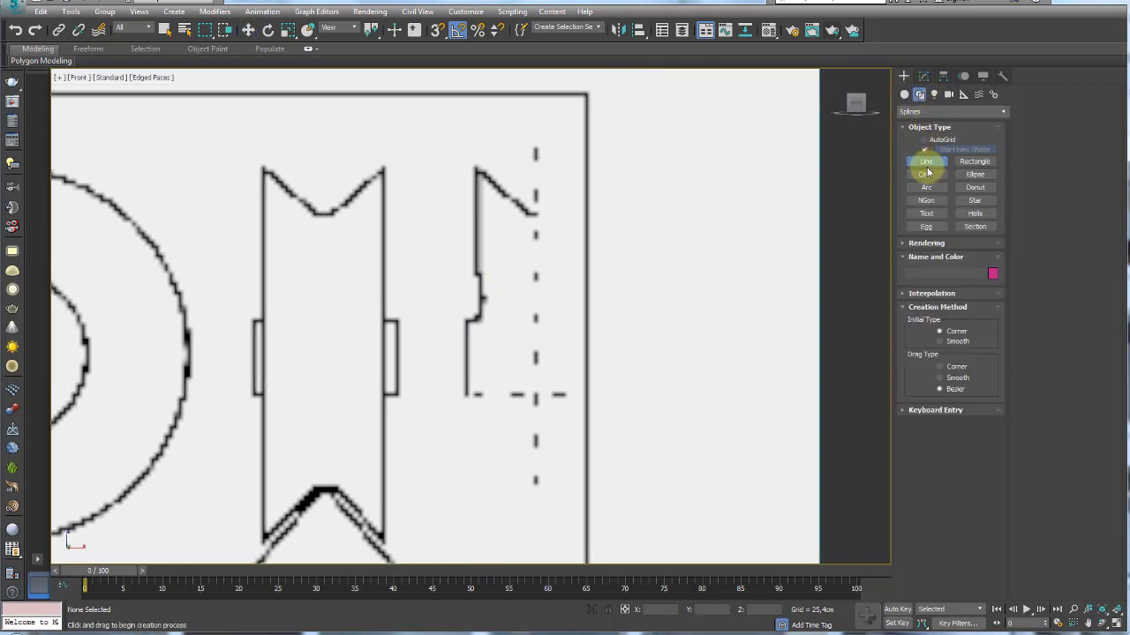
pyautogui.scroll(1, 457, 399)
pyautogui.moveTo(359, 311)
pyautogui.mouseDown(button='middle')
pyautogui.moveTo(457, 399)
pyautogui.moveTo(433, 433)
pyautogui.mouseUp(button='middle')
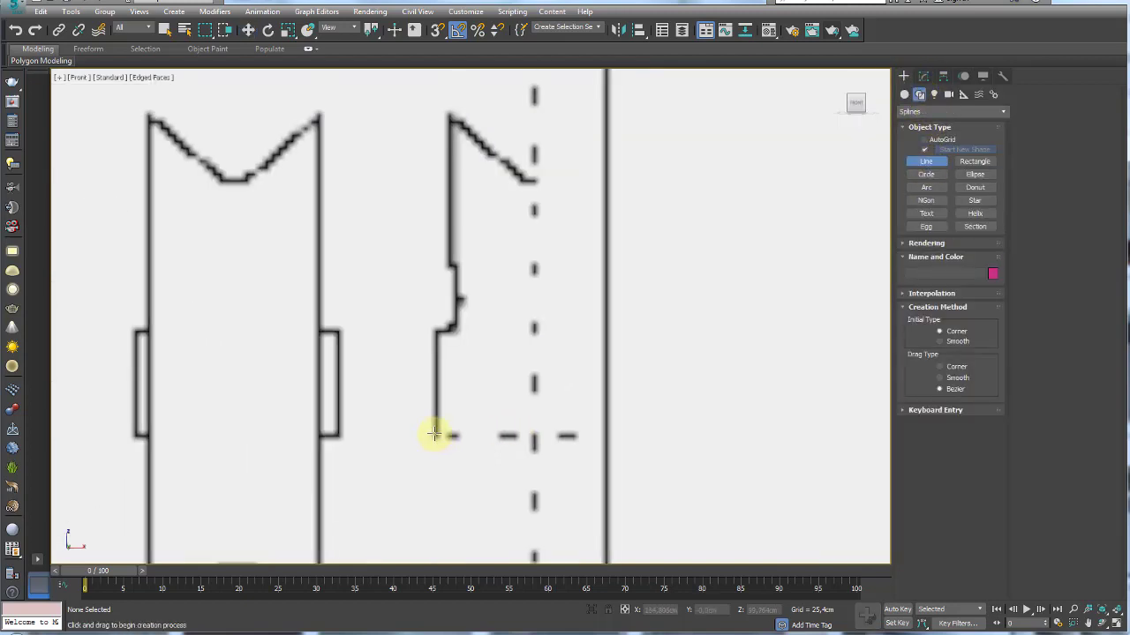
pyautogui.click(436, 434)
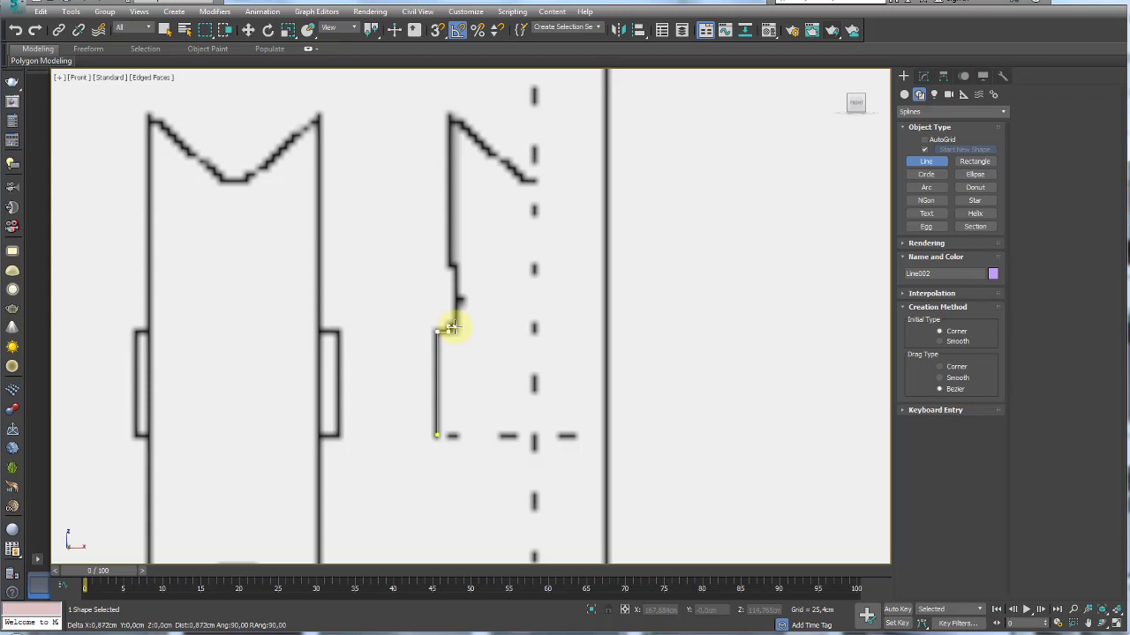
pyautogui.scroll(2, 450, 300)
pyautogui.scroll(2, 456, 304)
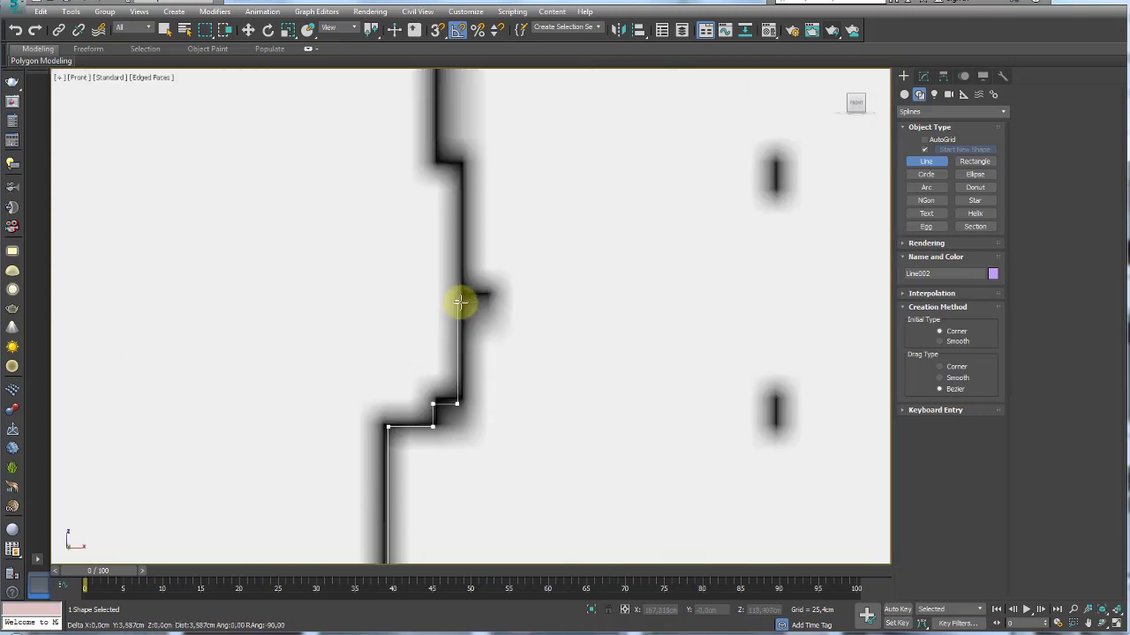
pyautogui.click(458, 303)
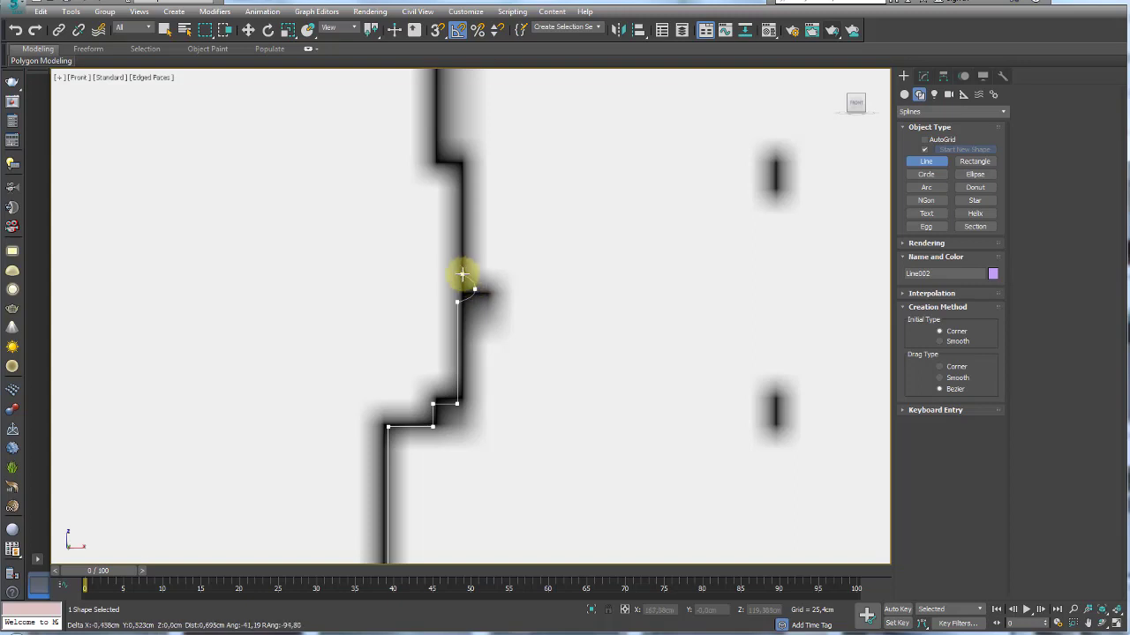
# Continue the line over the bump and steps to the top, ending at the wheel's centre axis
pyautogui.click(460, 274)
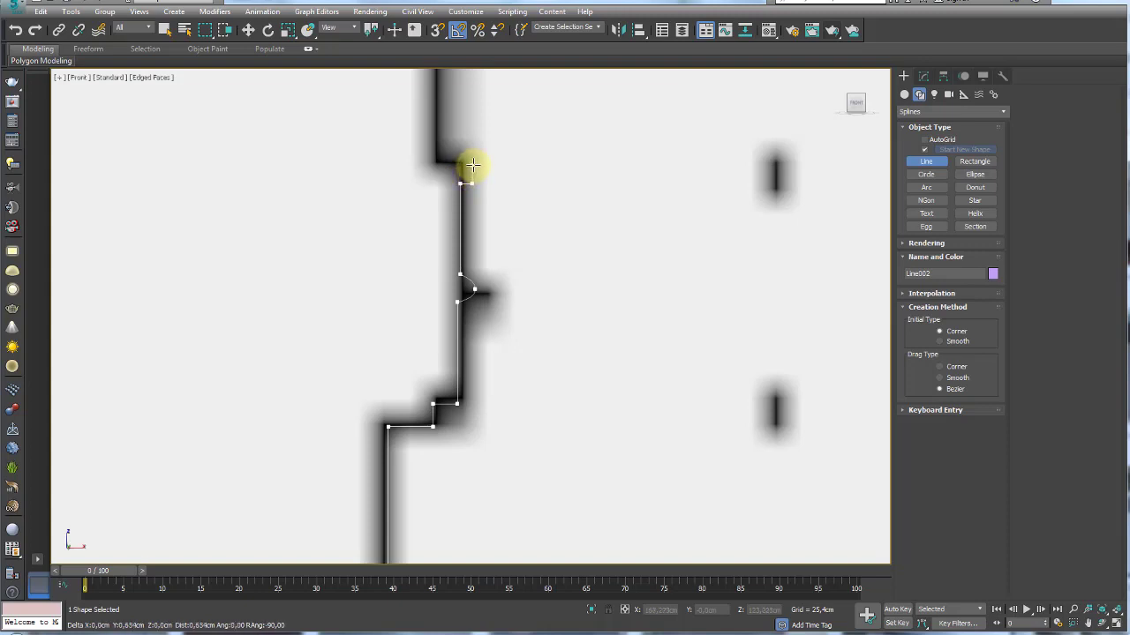
pyautogui.click(472, 165)
pyautogui.click(434, 163)
pyautogui.scroll(-5, 433, 141)
pyautogui.moveTo(433, 126); pyautogui.dragTo(421, 373, button='middle')
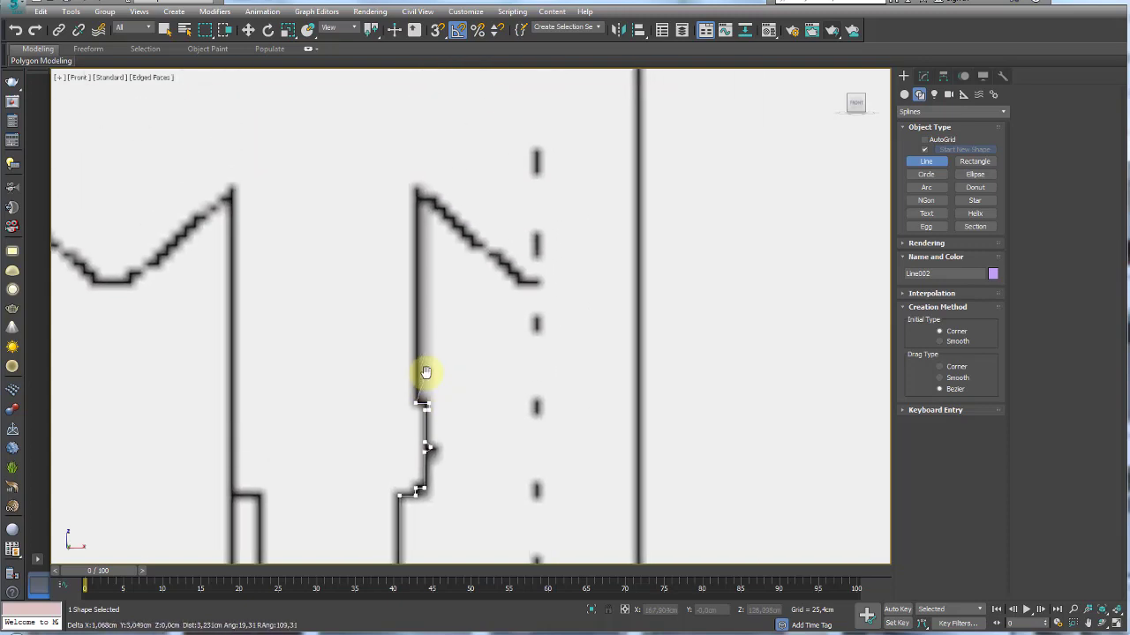
pyautogui.click(421, 187)
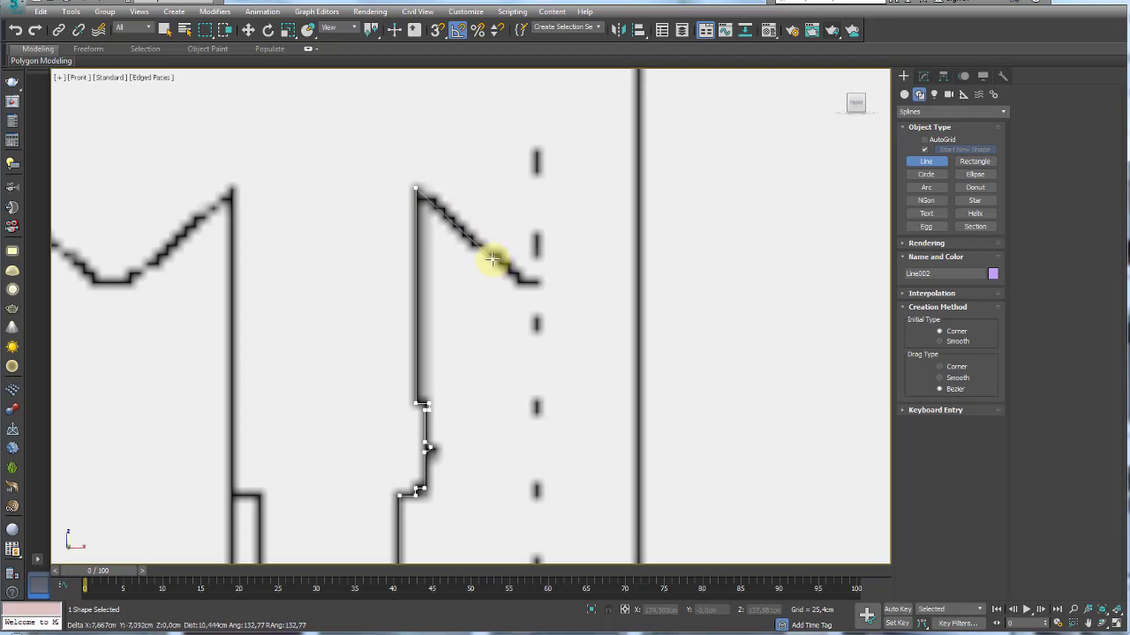
pyautogui.click(536, 281)
# End the line, frame the traced half-profile, and switch the view to wireframe
pyautogui.scroll(-5, 538, 283)
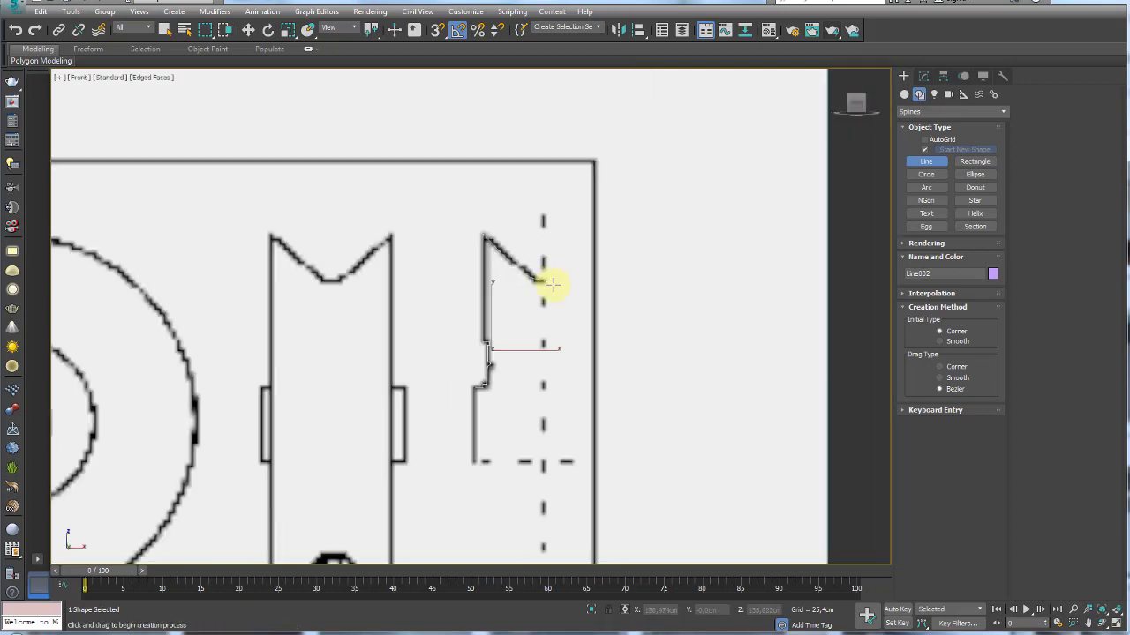
pyautogui.press('w')
pyautogui.moveTo(549, 323)
pyautogui.mouseDown(button='middle')
pyautogui.moveTo(512, 257)
pyautogui.moveTo(462, 276)
pyautogui.mouseUp(button='middle')
pyautogui.scroll(5, 512, 247)
pyautogui.press('F3')
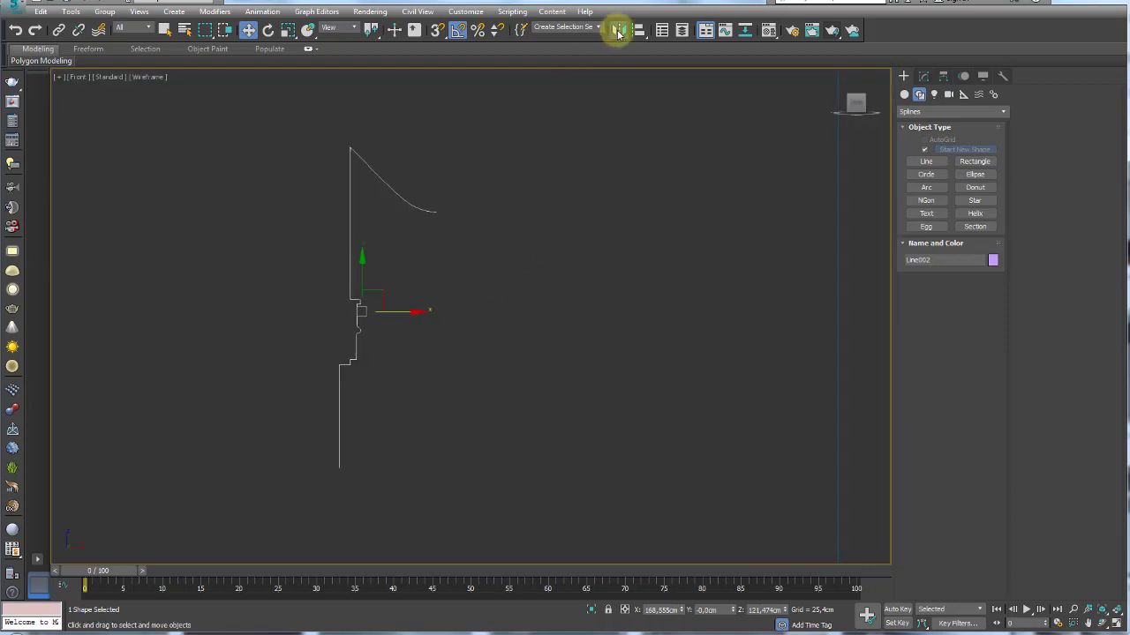
# Mirror a copy of the half-profile and move it to the right side
pyautogui.click(618, 30)
pyautogui.click(538, 343)
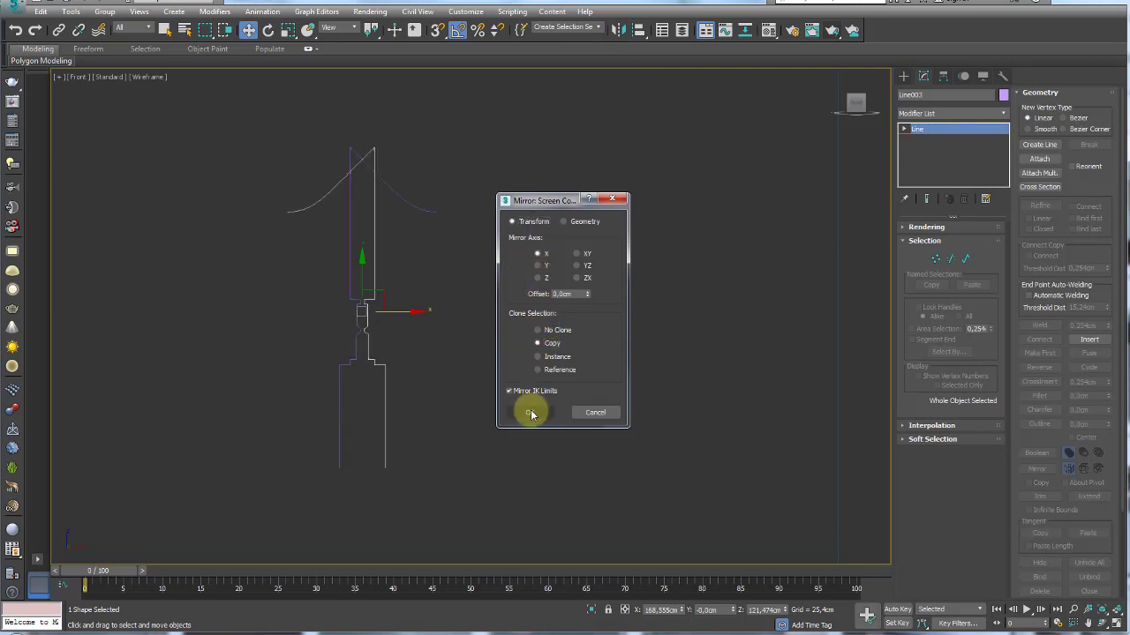
pyautogui.click(530, 414)
pyautogui.moveTo(403, 315); pyautogui.dragTo(547, 311)
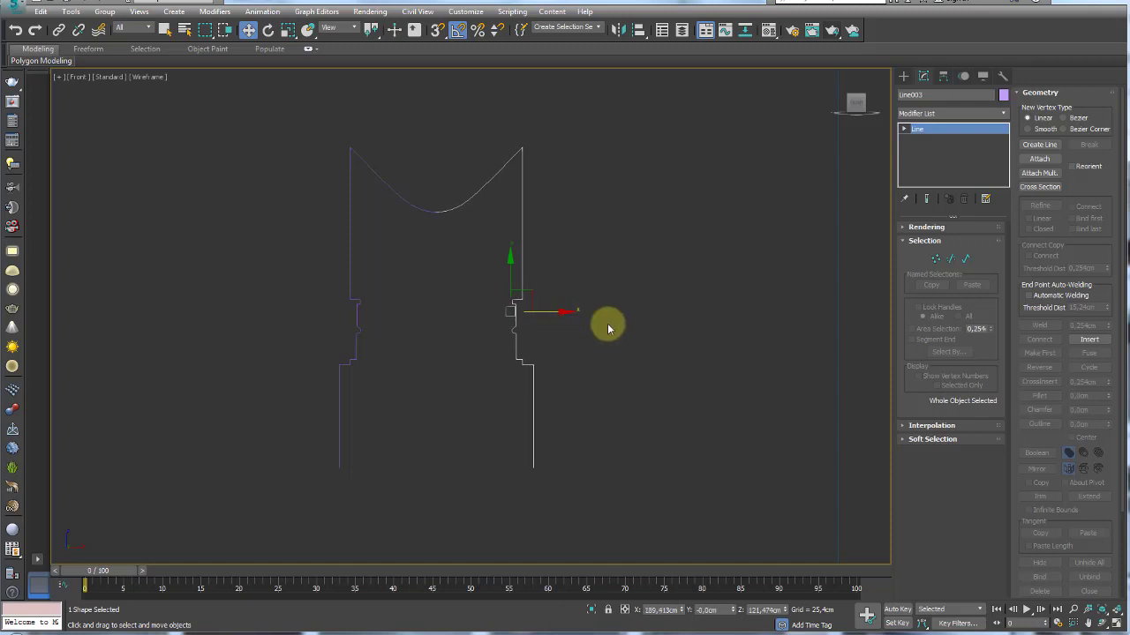
# Attach the original half to the mirrored copy and weld the two overlapping bottom vertices
pyautogui.click(1039, 159)
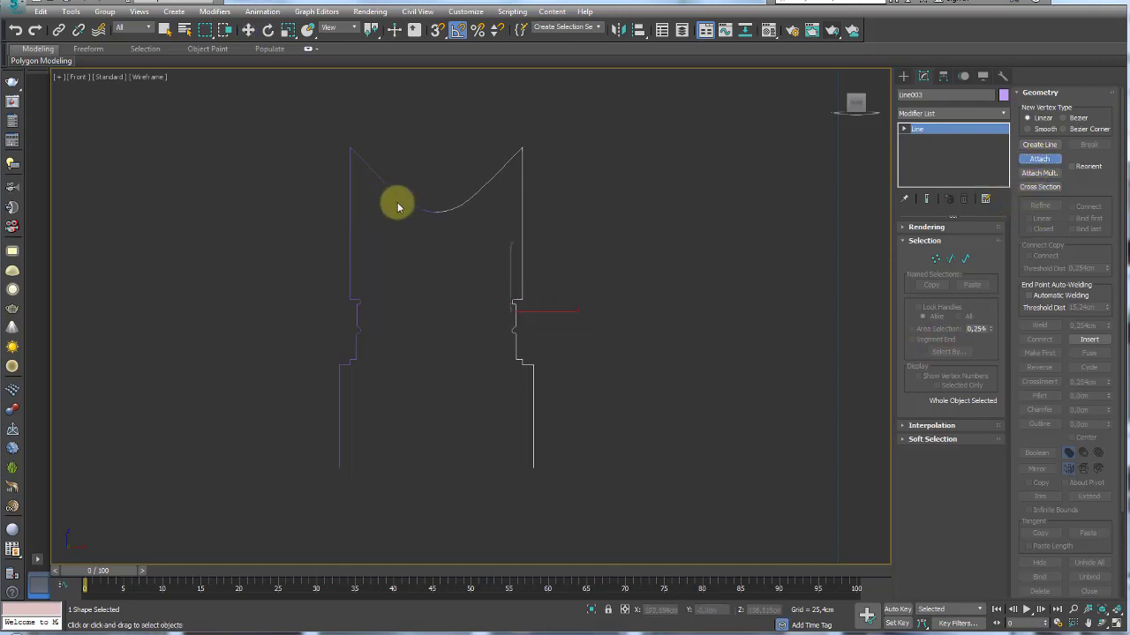
pyautogui.click(438, 210)
pyautogui.rightClick(810, 245)
pyautogui.click(935, 259)
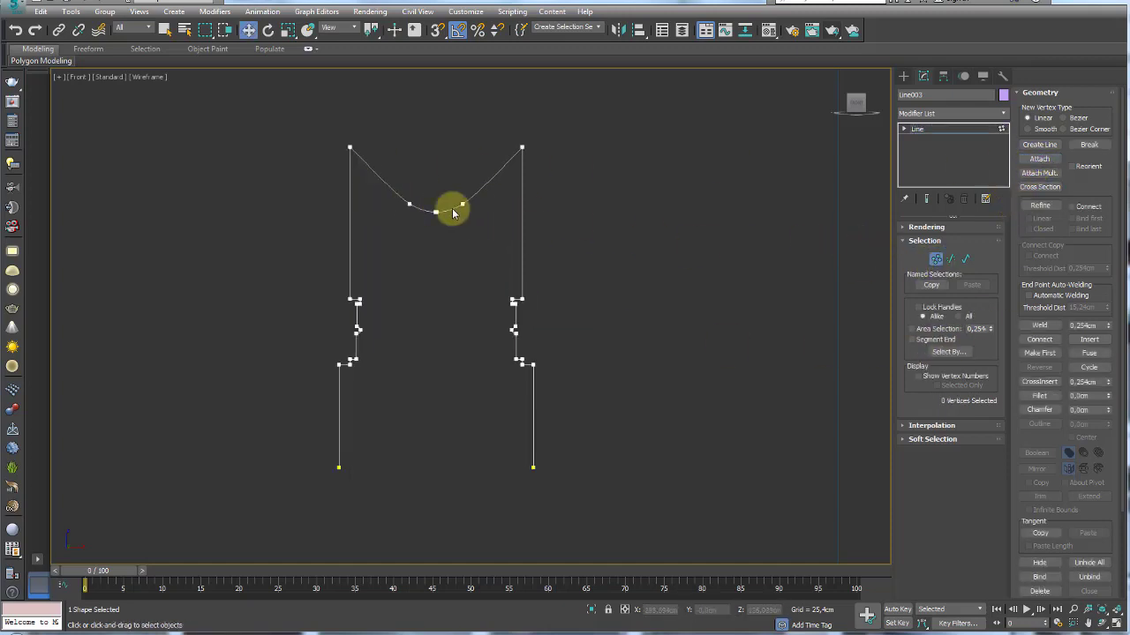
pyautogui.click(435, 212)
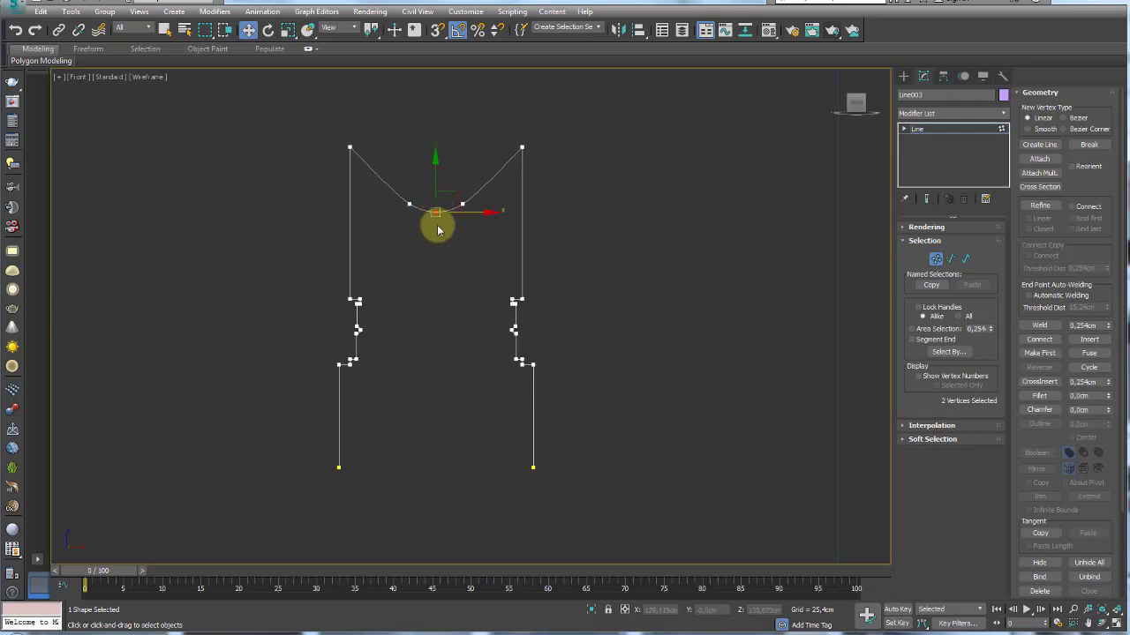
pyautogui.click(435, 211)
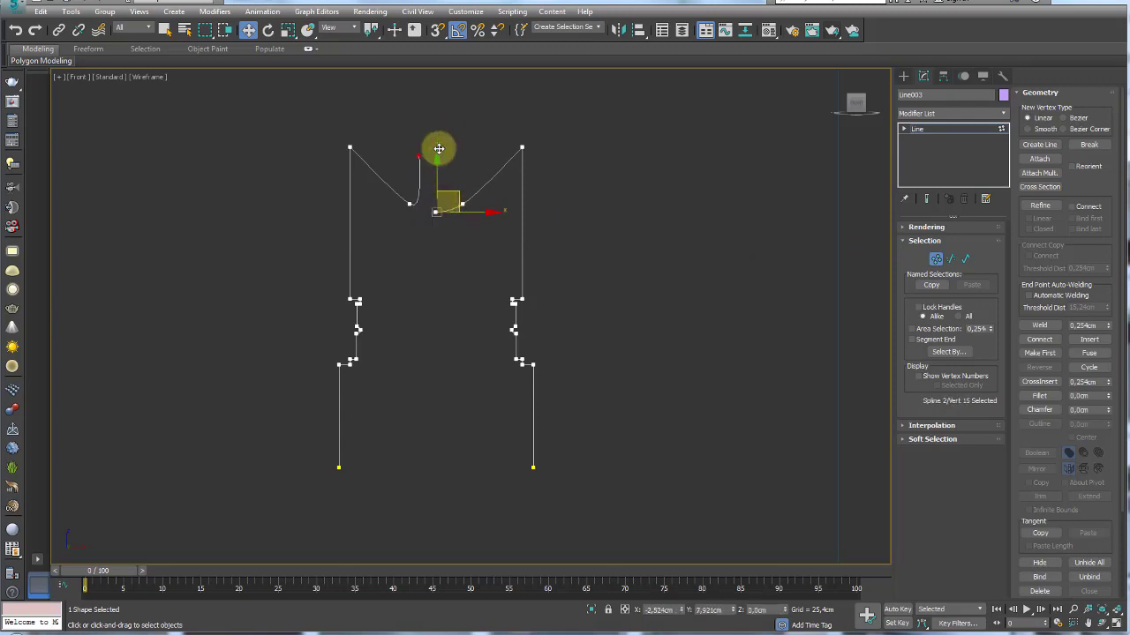
pyautogui.moveTo(451, 246); pyautogui.dragTo(418, 194)
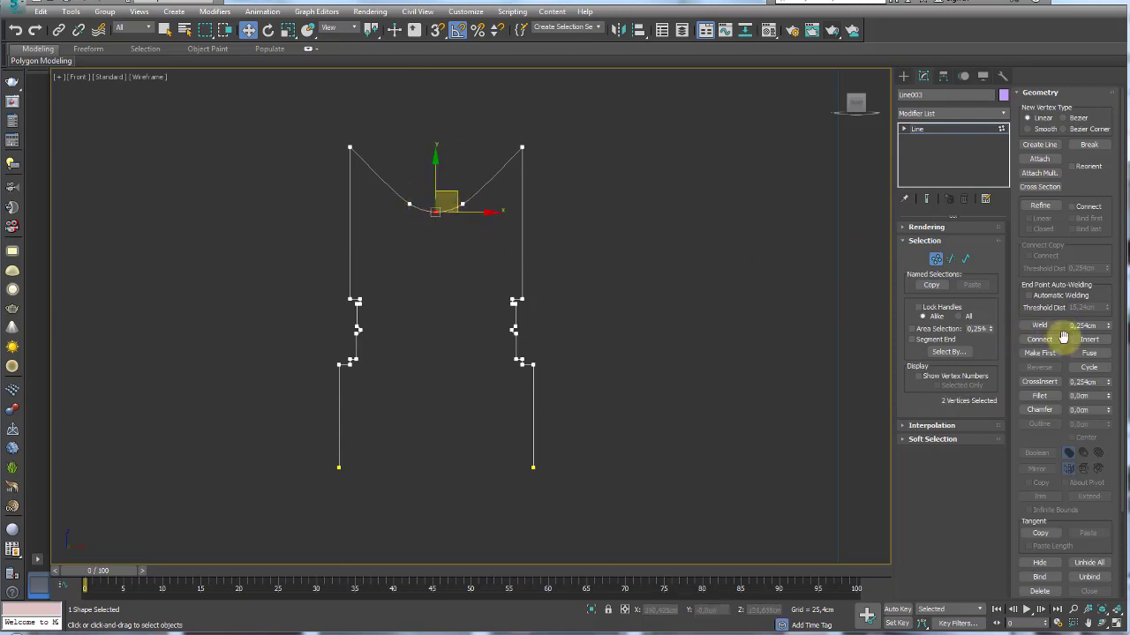
pyautogui.click(1041, 326)
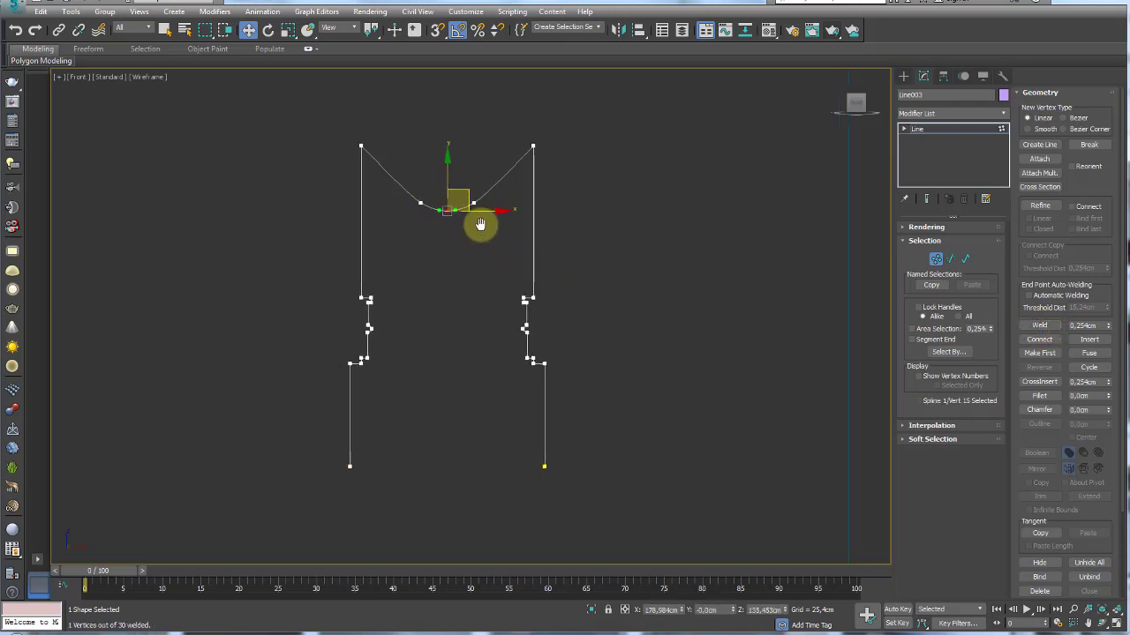
# Exit sub-object mode and re-frame the full wheel profile in the Front view
pyautogui.click(922, 129)
pyautogui.moveTo(699, 258); pyautogui.dragTo(670, 243, button='middle')
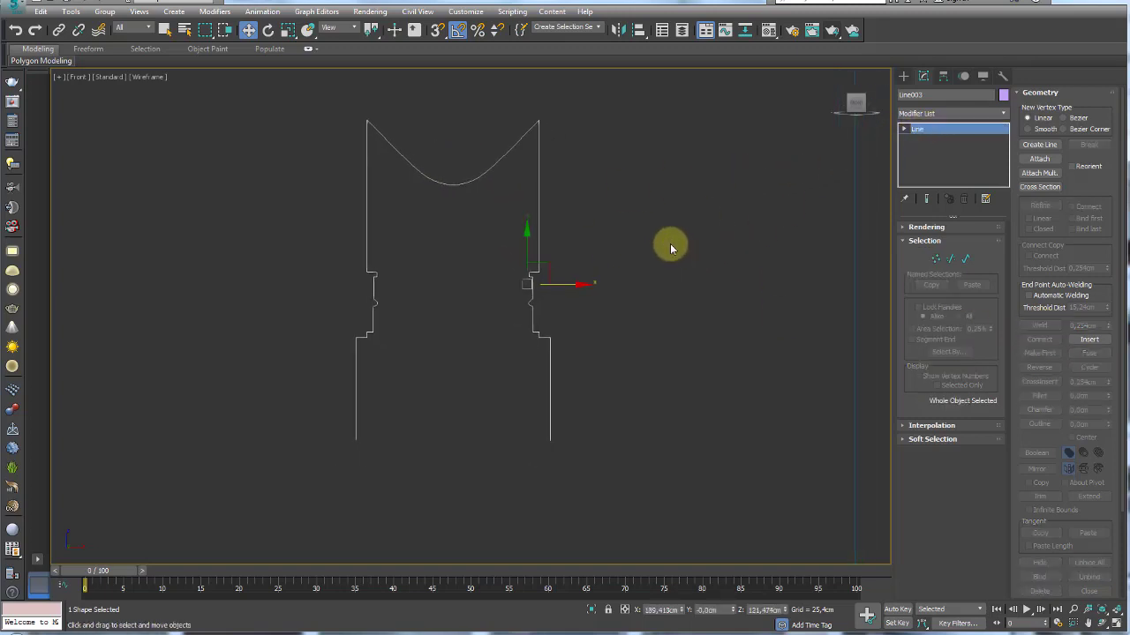
pyautogui.scroll(-3, 618, 278)
pyautogui.scroll(2, 590, 285)
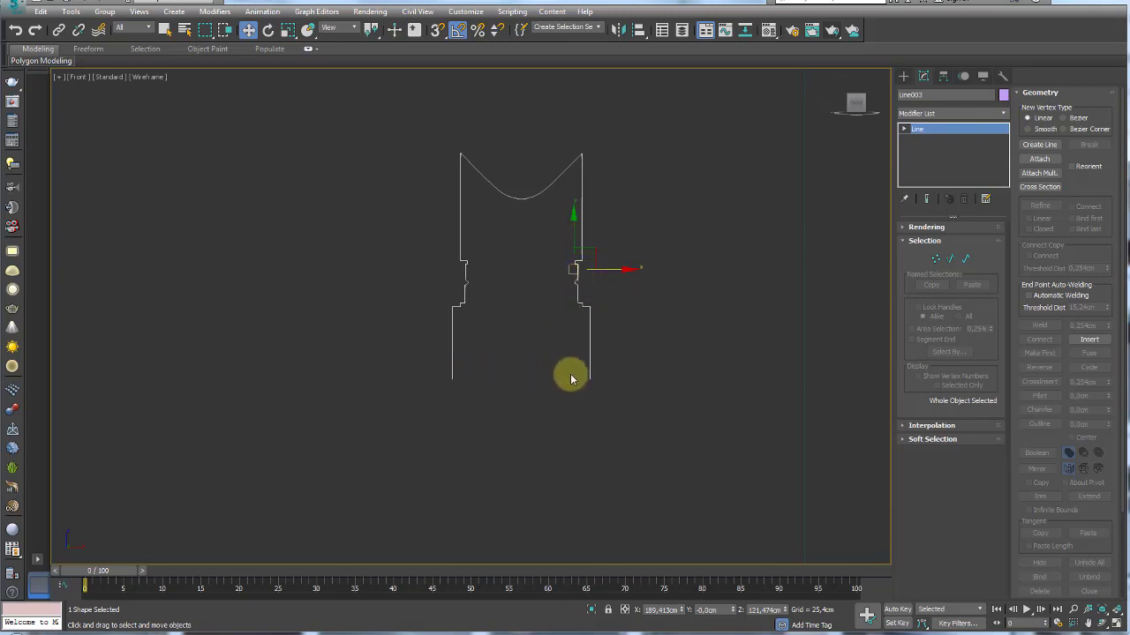
# Snap Line003's pivot to the profile's bottom-left vertex with Affect Pivot Only, then view in Perspective
pyautogui.moveTo(510, 374); pyautogui.dragTo(546, 373, button='middle')
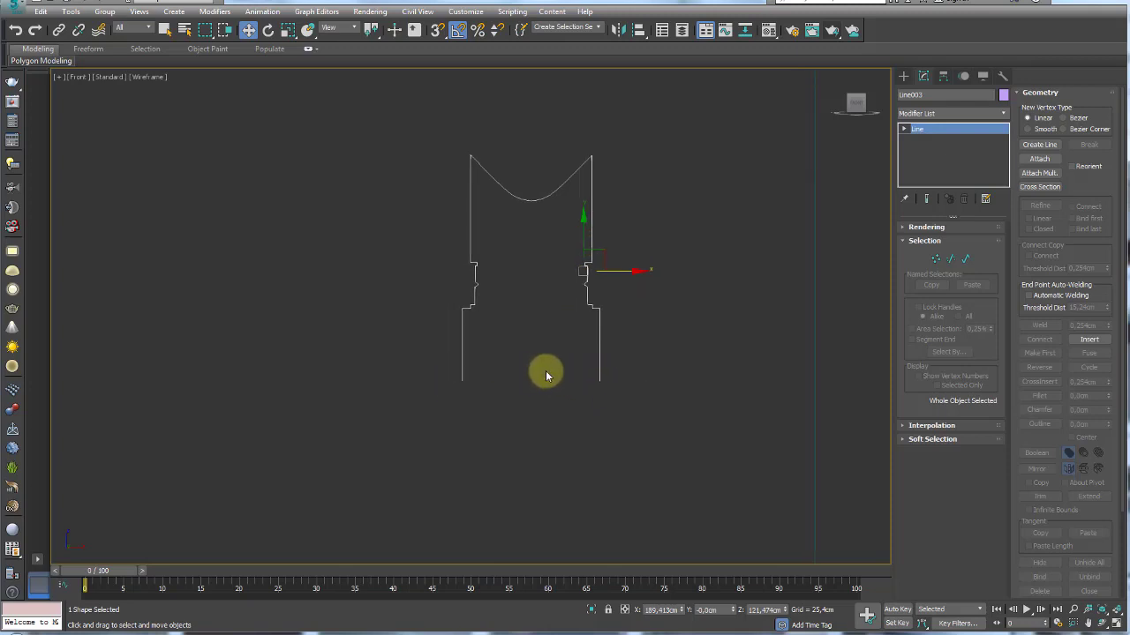
pyautogui.click(941, 76)
pyautogui.click(944, 162)
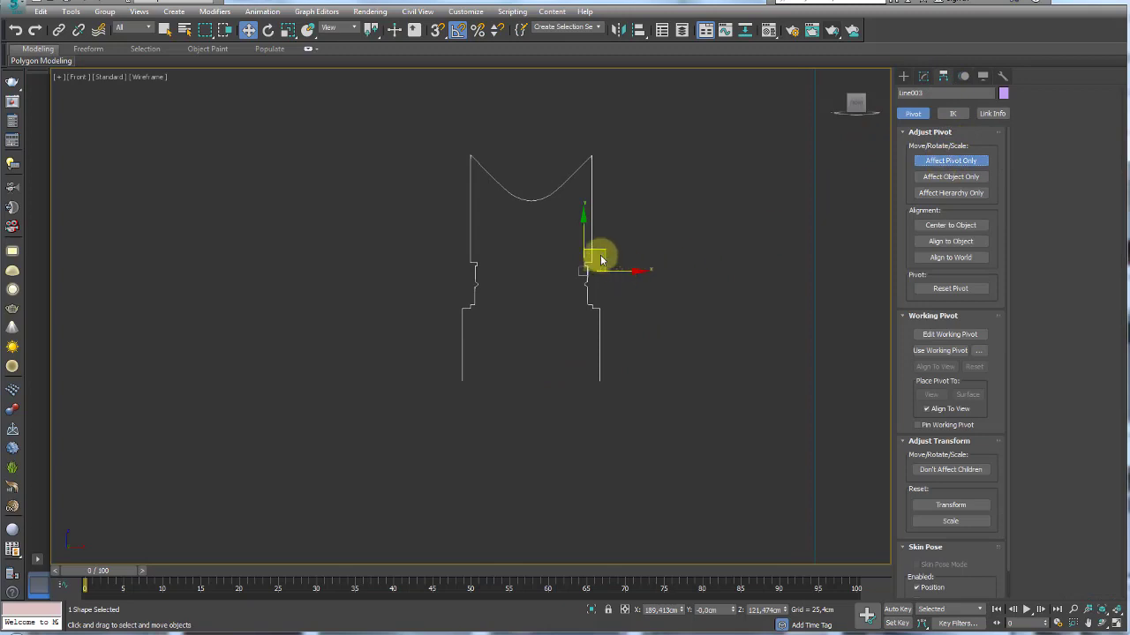
pyautogui.moveTo(603, 252)
pyautogui.mouseDown()
pyautogui.moveTo(469, 378)
pyautogui.moveTo(478, 386)
pyautogui.mouseUp()
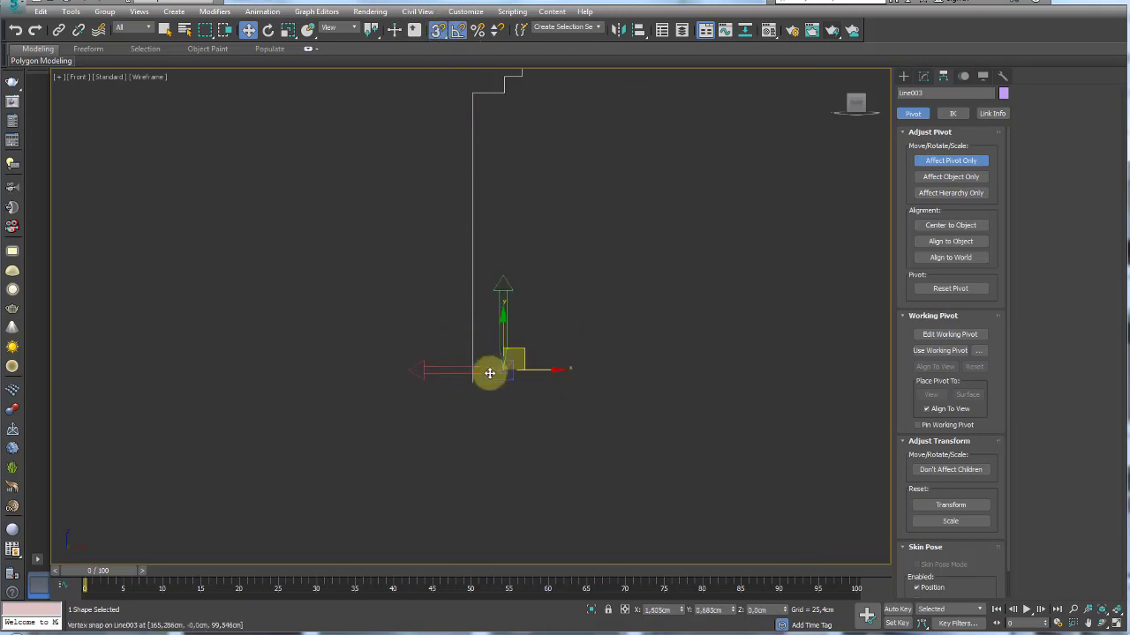
pyautogui.scroll(-2, 526, 350)
pyautogui.click(950, 160)
pyautogui.scroll(-3, 711, 256)
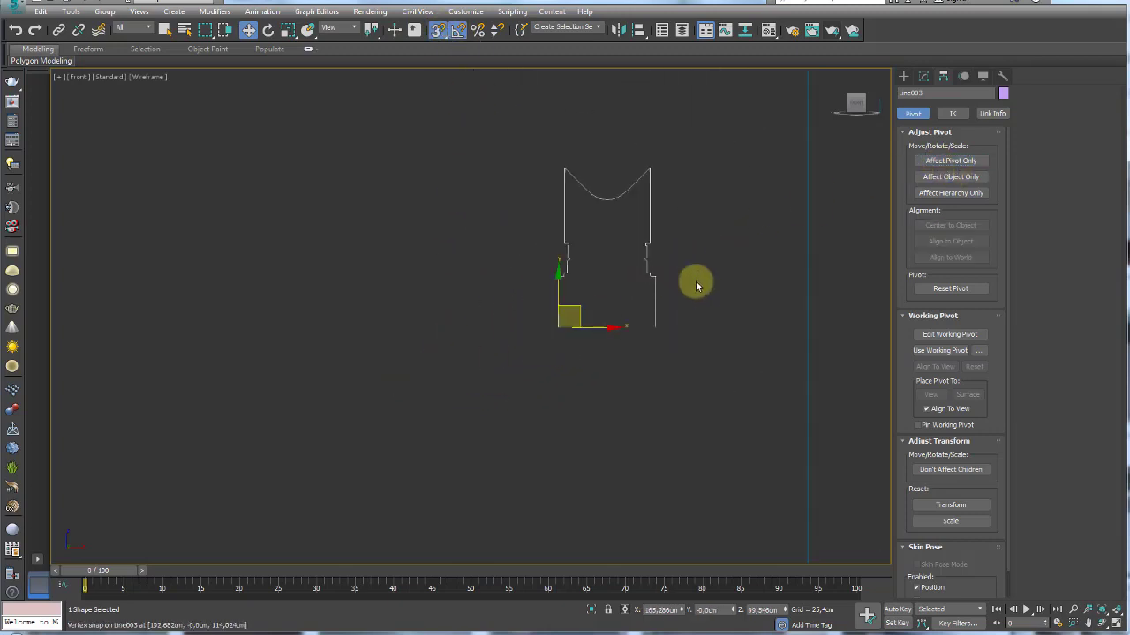
pyautogui.press('p')
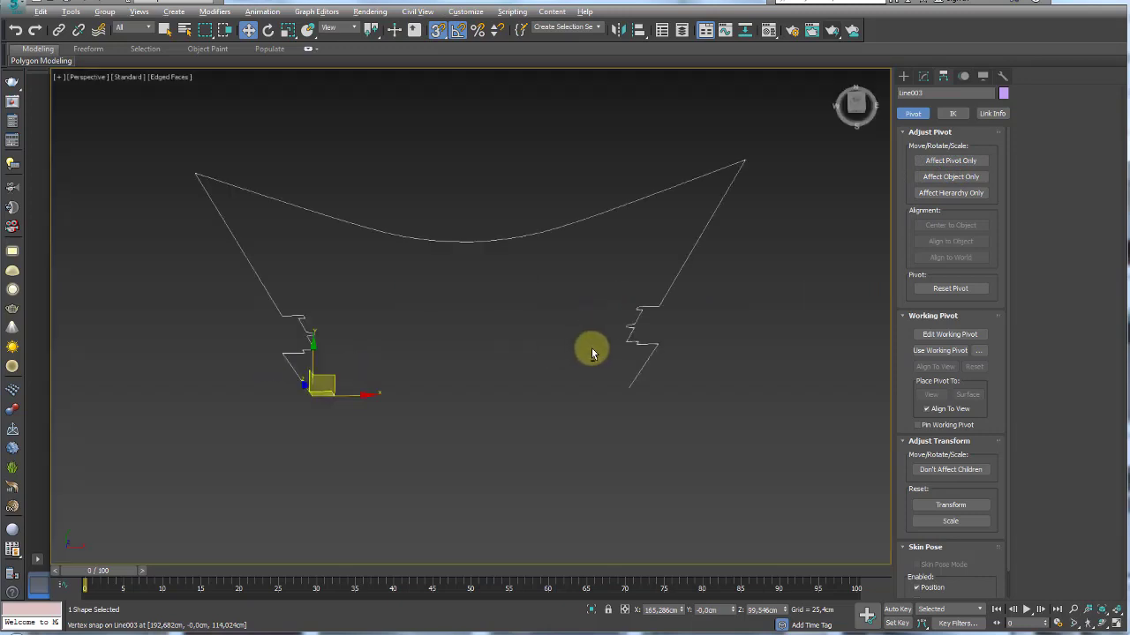
pyautogui.keyDown('alt'); pyautogui.moveTo(600, 300); pyautogui.dragTo(650, 314, button='middle'); pyautogui.keyUp('alt')
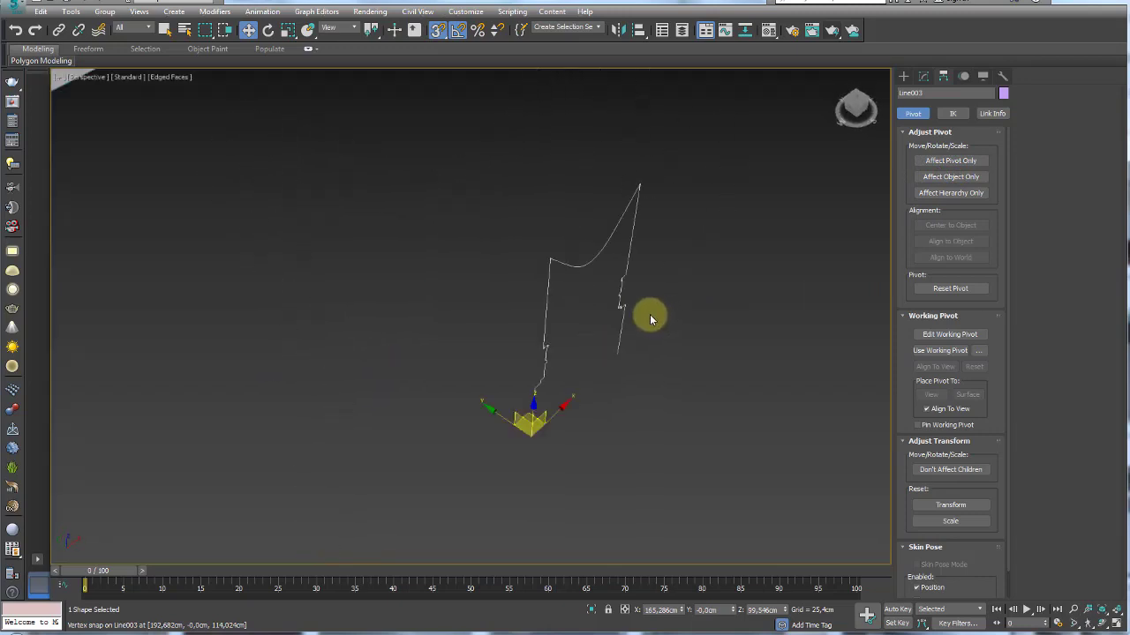
# Add a Lathe modifier to the Line003 profile, revolving it around the X axis into a wide wheel
pyautogui.click(923, 77)
pyautogui.click(974, 112)
pyautogui.moveTo(1005, 157); pyautogui.dragTo(1004, 287)
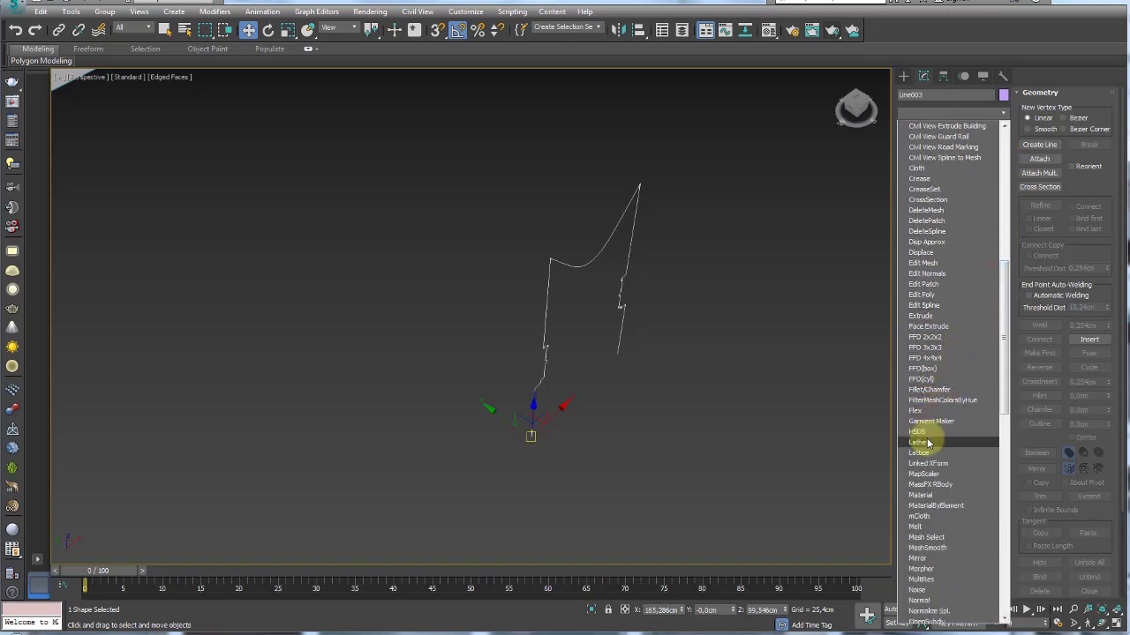
pyautogui.click(928, 443)
pyautogui.scroll(-3, 725, 371)
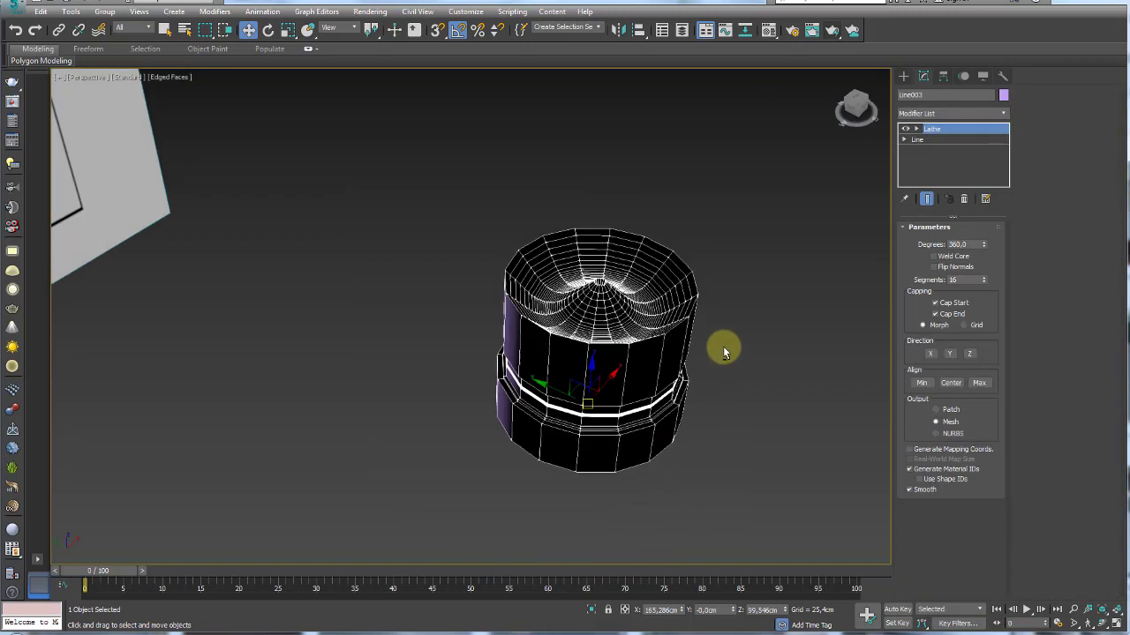
pyautogui.click(931, 354)
pyautogui.click(950, 354)
pyautogui.click(969, 354)
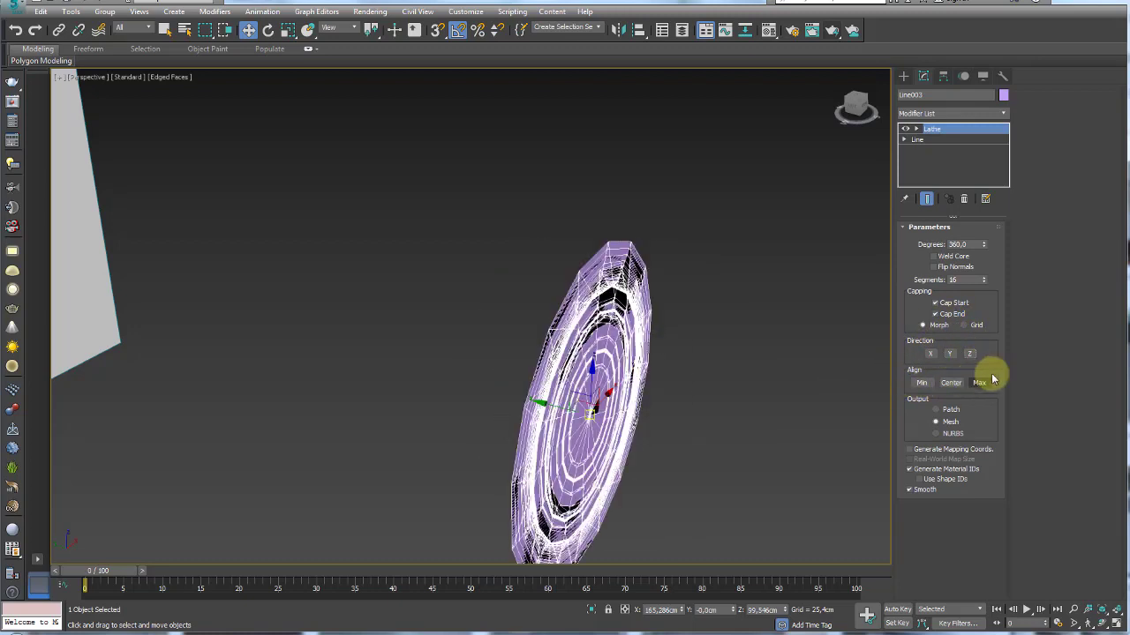
pyautogui.click(931, 354)
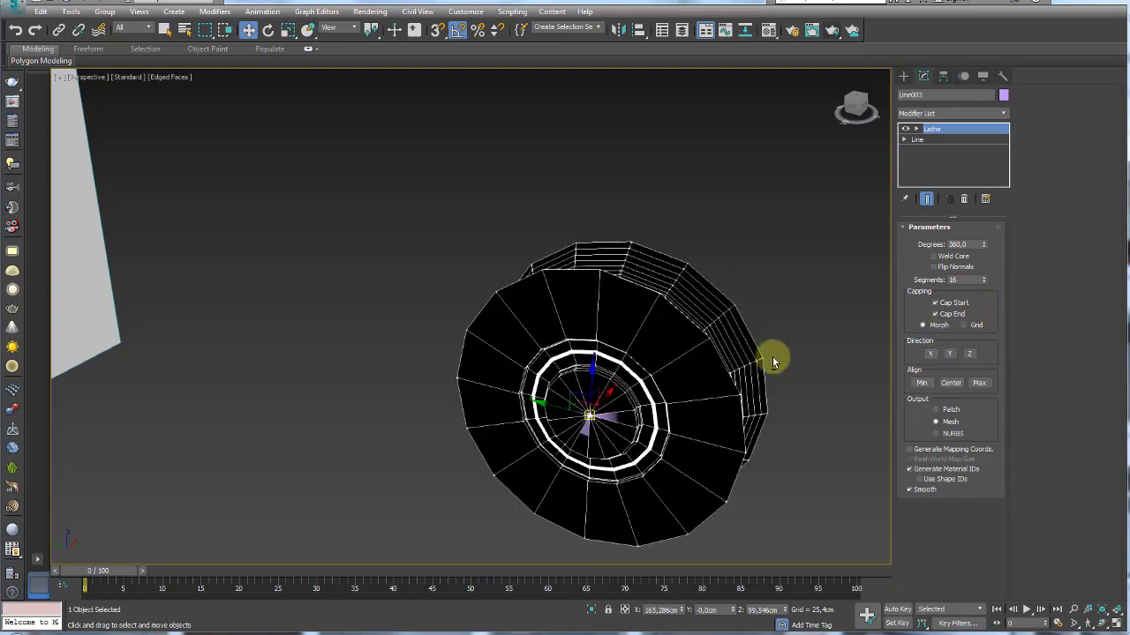
pyautogui.moveTo(771, 355)
pyautogui.keyDown('alt'); pyautogui.mouseDown(button='middle')
pyautogui.moveTo(702, 326)
pyautogui.moveTo(749, 297)
pyautogui.moveTo(757, 333)
pyautogui.mouseUp(button='middle'); pyautogui.keyUp('alt')
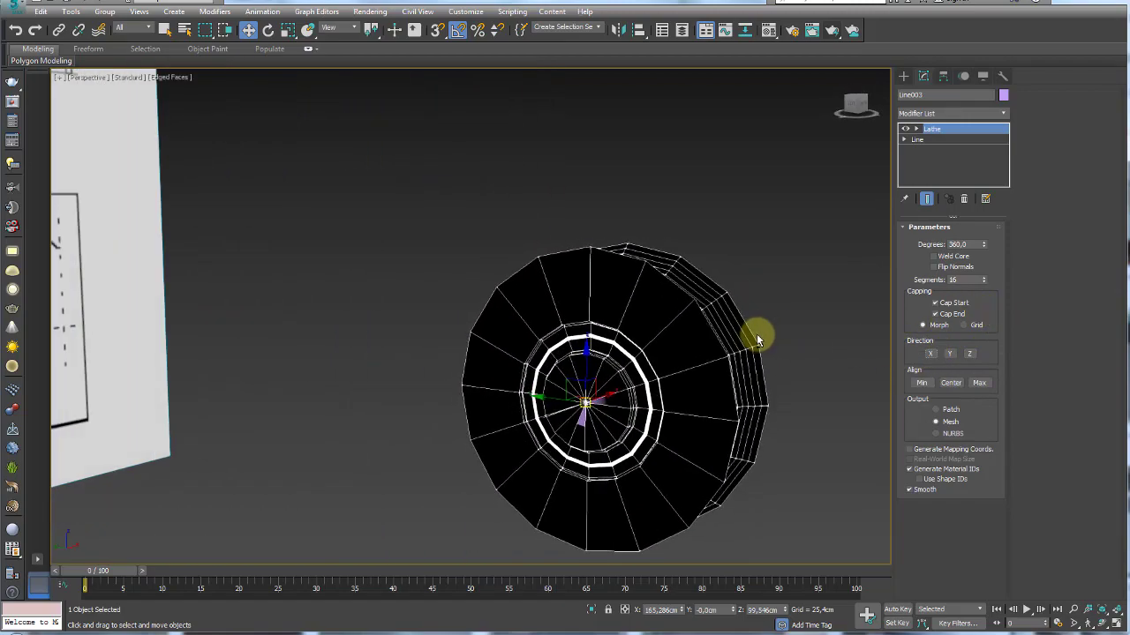
# Enable Weld Core and Flip Normals, set Lathe segments to 64, and inspect the wheel
pyautogui.click(934, 256)
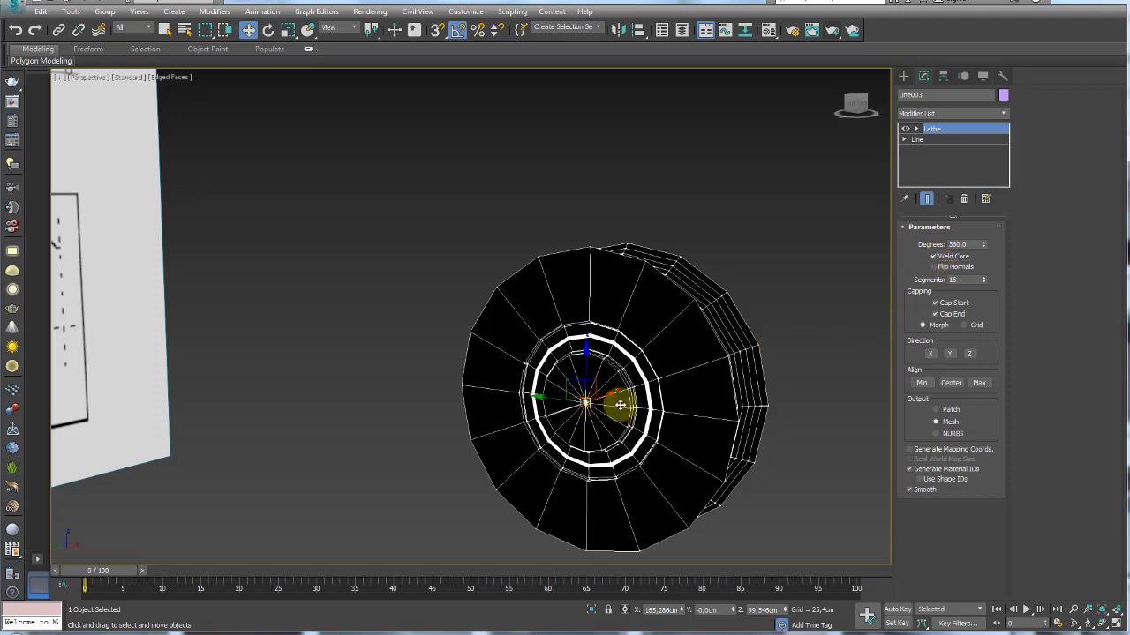
pyautogui.click(936, 266)
pyautogui.moveTo(788, 332)
pyautogui.keyDown('alt'); pyautogui.mouseDown(button='middle')
pyautogui.moveTo(731, 335)
pyautogui.moveTo(718, 315)
pyautogui.moveTo(562, 343)
pyautogui.moveTo(786, 331)
pyautogui.mouseUp(button='middle'); pyautogui.keyUp('alt')
pyautogui.click(970, 280)
pyautogui.moveTo(974, 280); pyautogui.dragTo(905, 281)
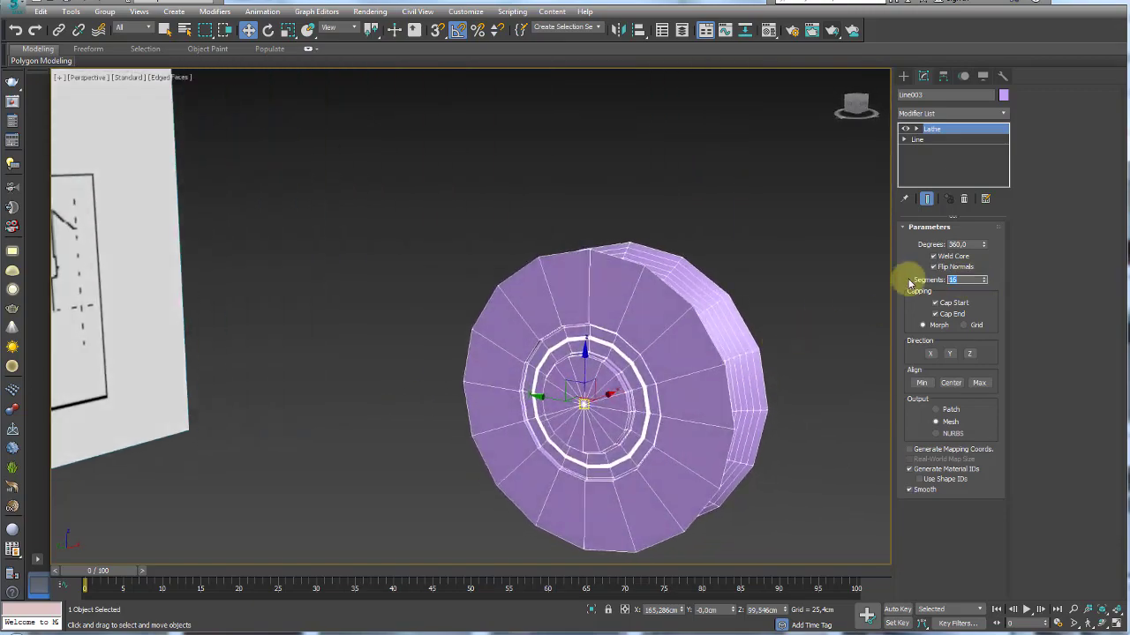
pyautogui.write('64')
pyautogui.press('Return')
pyautogui.moveTo(751, 335)
pyautogui.keyDown('alt'); pyautogui.mouseDown(button='middle')
pyautogui.moveTo(706, 315)
pyautogui.moveTo(645, 359)
pyautogui.moveTo(605, 341)
pyautogui.moveTo(650, 371)
pyautogui.mouseUp(button='middle'); pyautogui.keyUp('alt')
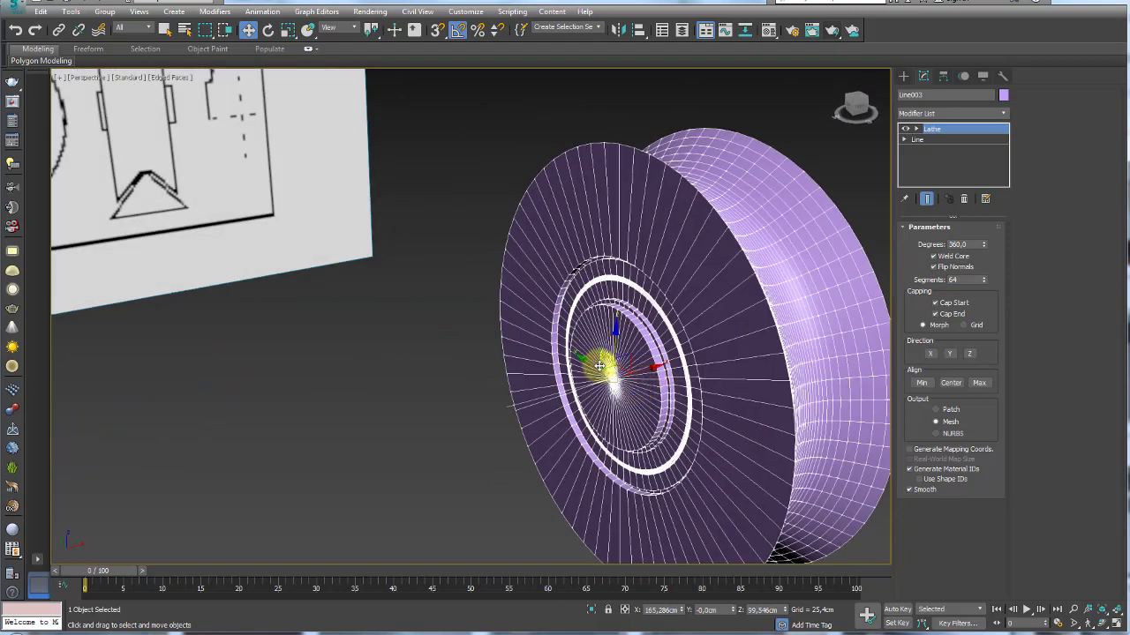
pyautogui.scroll(3, 598, 371)
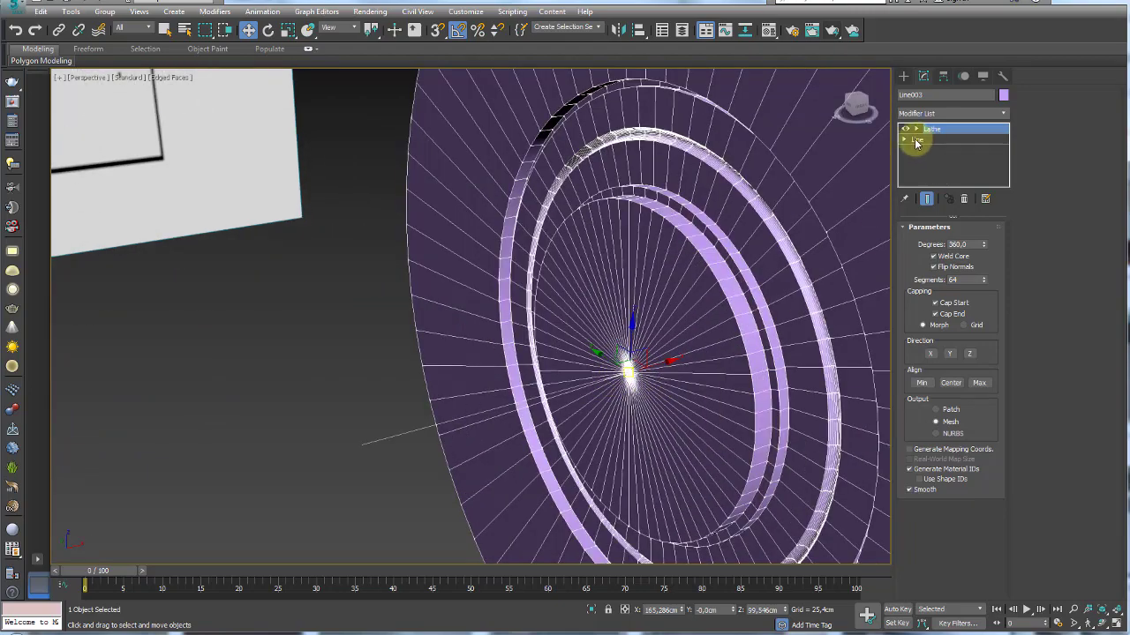
pyautogui.keyDown('alt'); pyautogui.moveTo(724, 285); pyautogui.dragTo(606, 227, button='middle'); pyautogui.keyUp('alt')
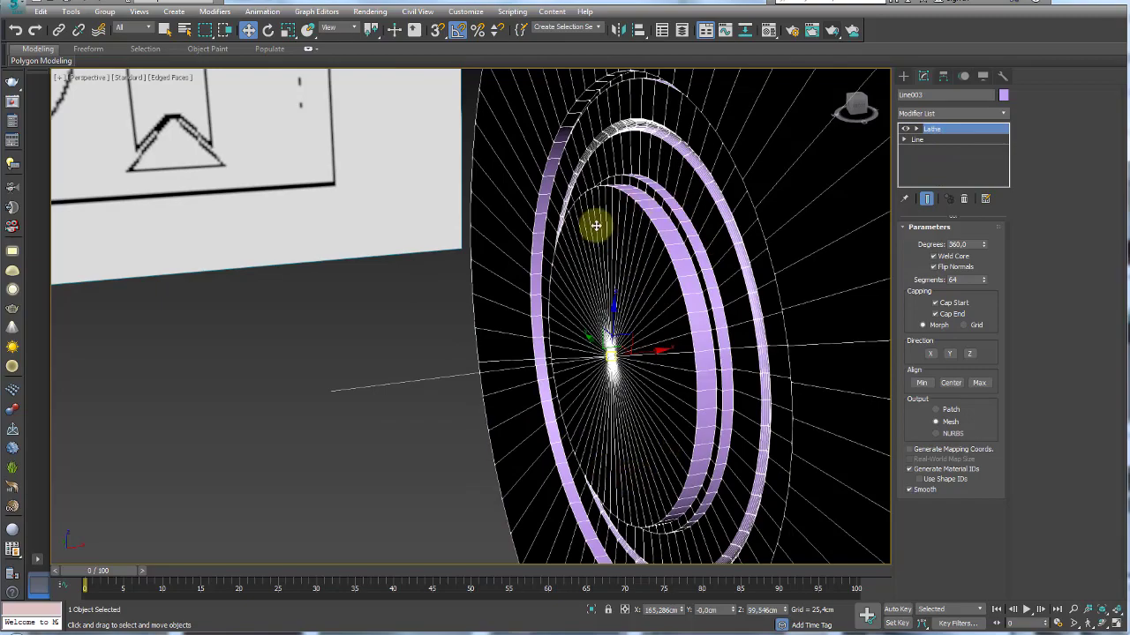
pyautogui.scroll(-4, 629, 351)
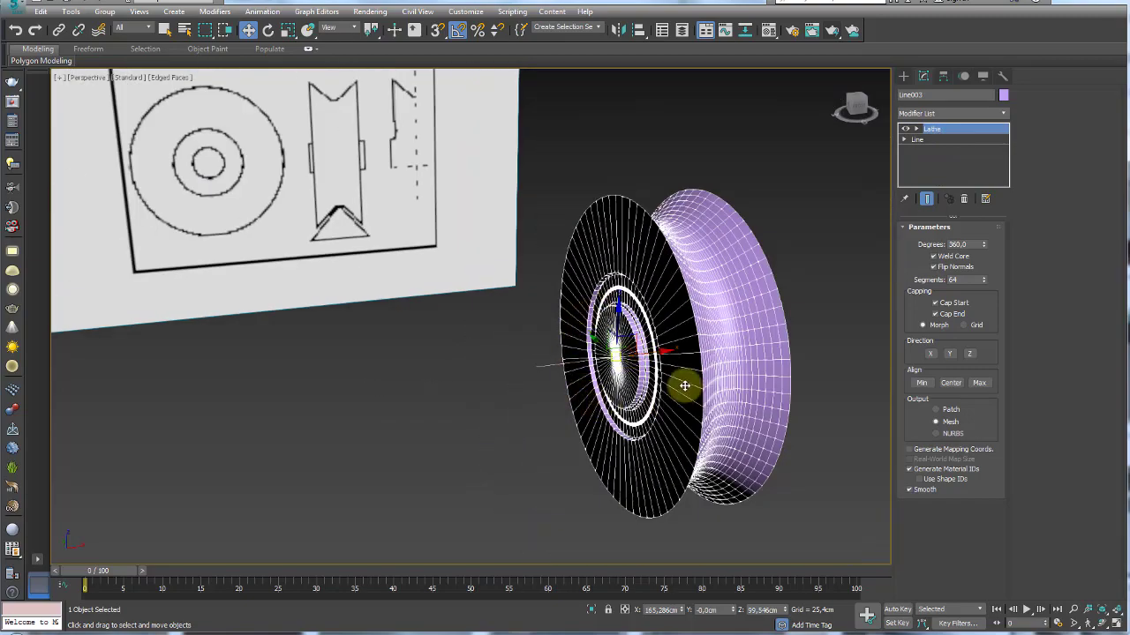
pyautogui.moveTo(681, 386)
pyautogui.keyDown('alt'); pyautogui.mouseDown(button='middle')
pyautogui.moveTo(664, 346)
pyautogui.moveTo(676, 347)
pyautogui.mouseUp(button='middle'); pyautogui.keyUp('alt')
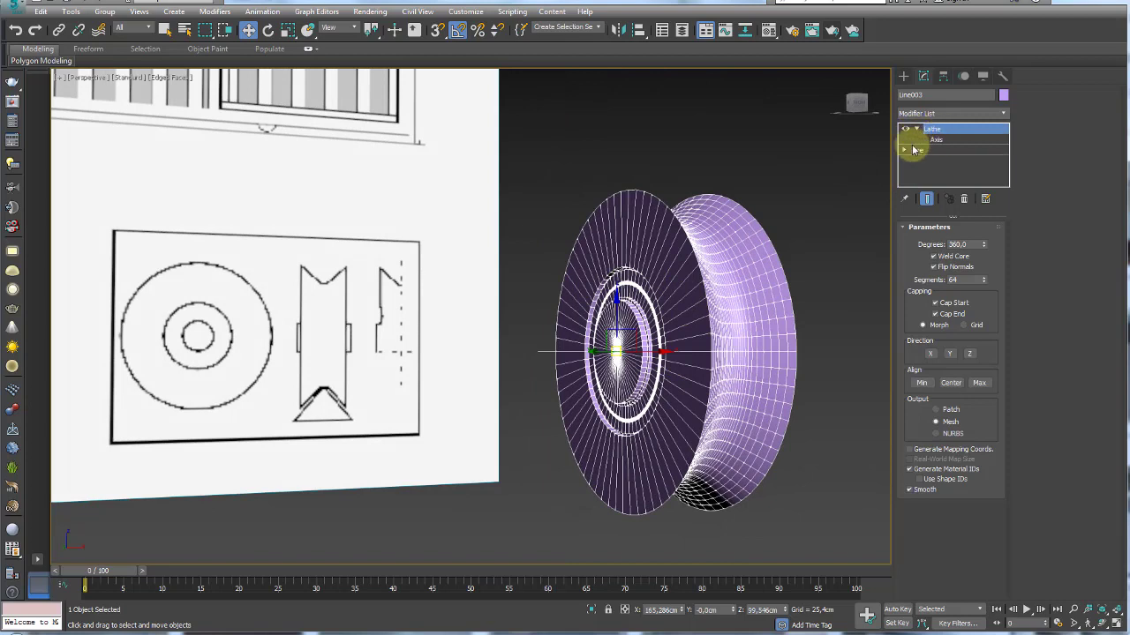
# Scale the profile's two bottom segments outward with Show End Result on to widen the hub
pyautogui.click(931, 172)
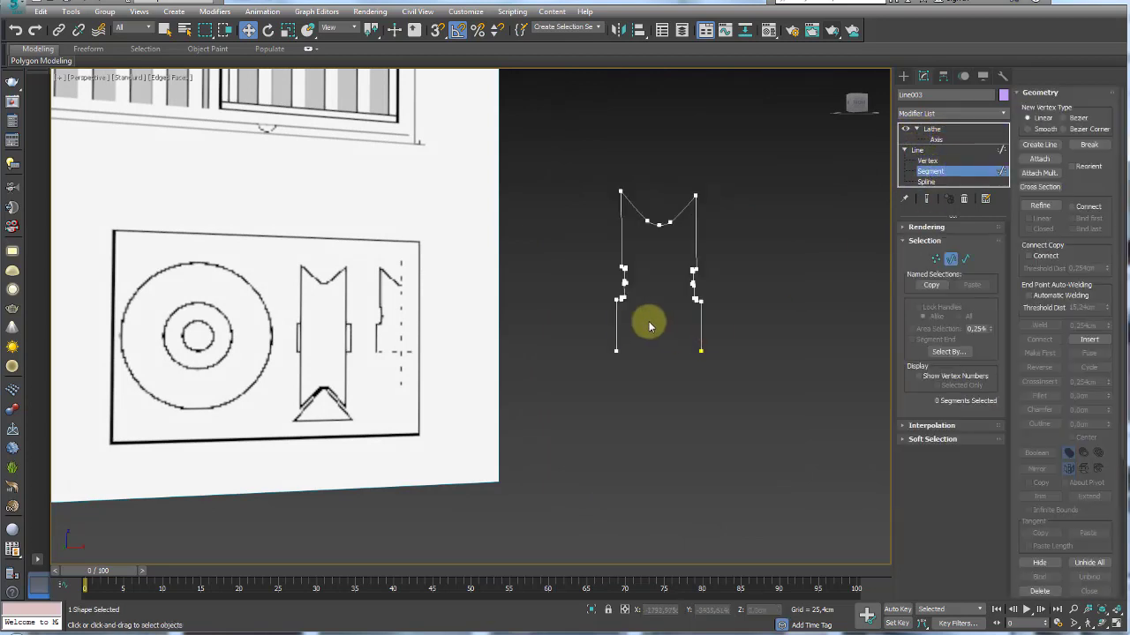
pyautogui.click(620, 328)
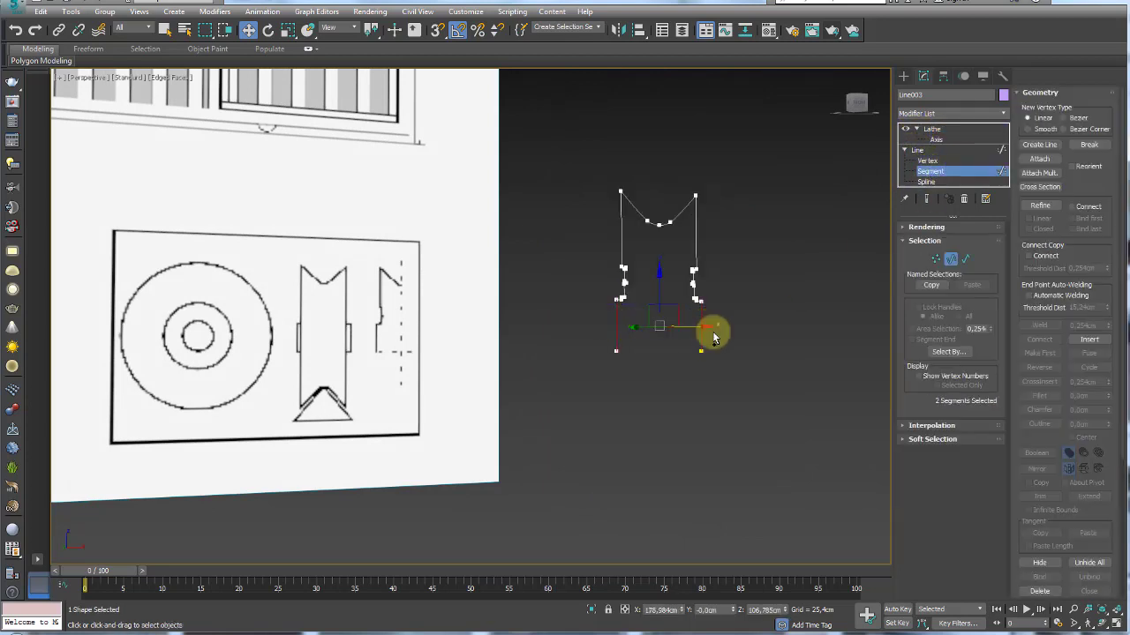
pyautogui.press('e')
pyautogui.press('r')
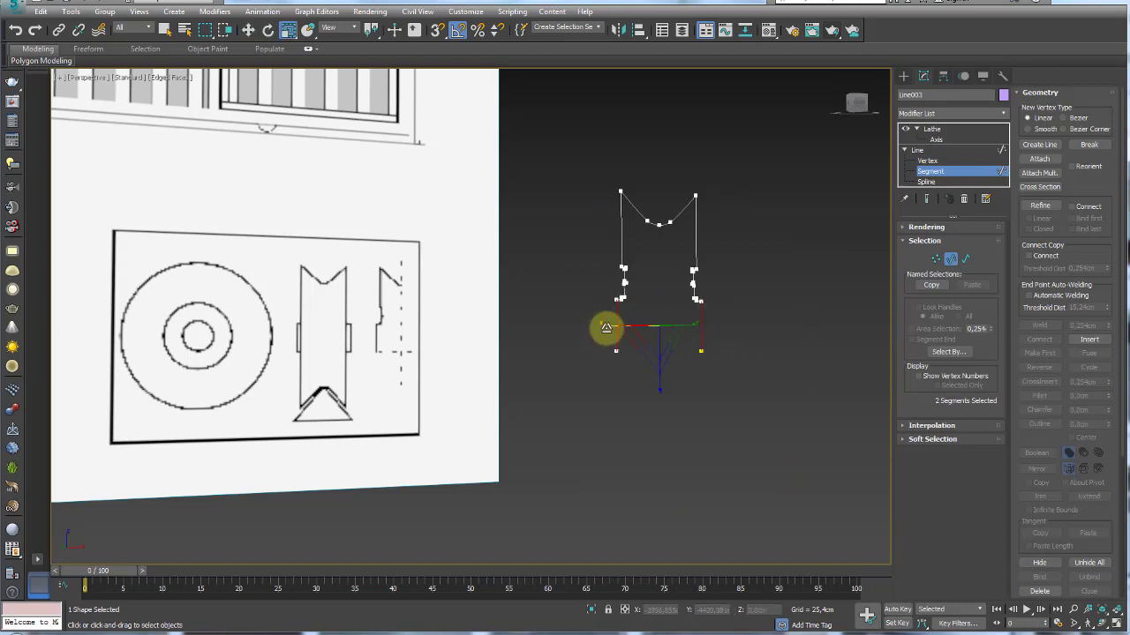
pyautogui.click(924, 200)
pyautogui.moveTo(618, 326)
pyautogui.mouseDown()
pyautogui.moveTo(424, 327)
pyautogui.moveTo(614, 321)
pyautogui.moveTo(600, 329)
pyautogui.mouseUp()
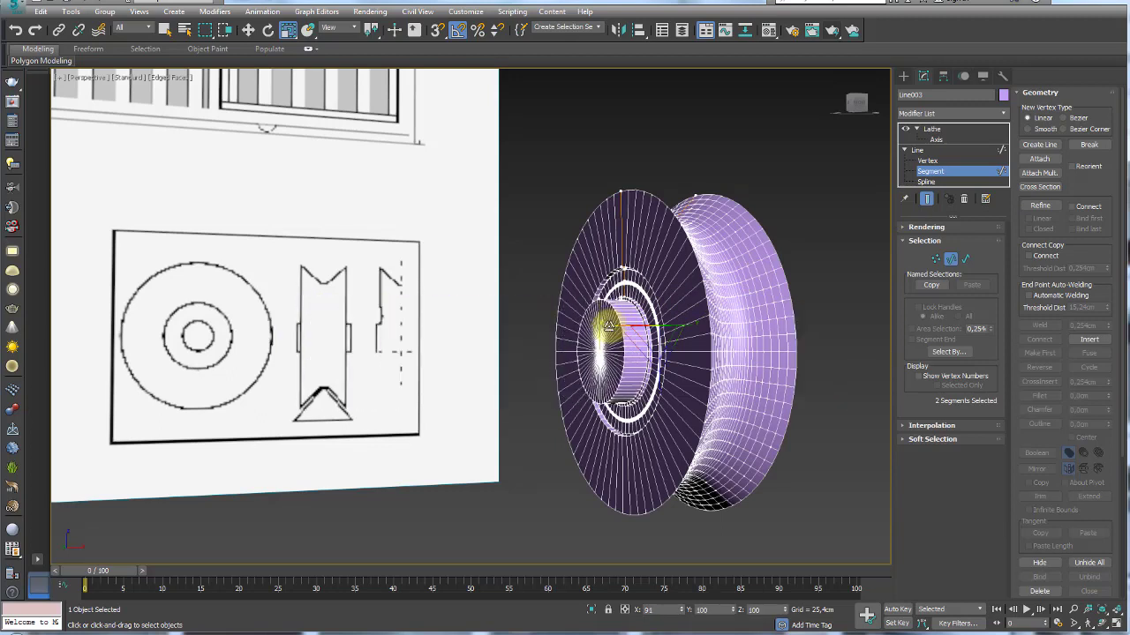
# Leave Segment level and return to the Lathe modifier's parameters
pyautogui.click(919, 150)
pyautogui.click(932, 128)
pyautogui.click(904, 150)
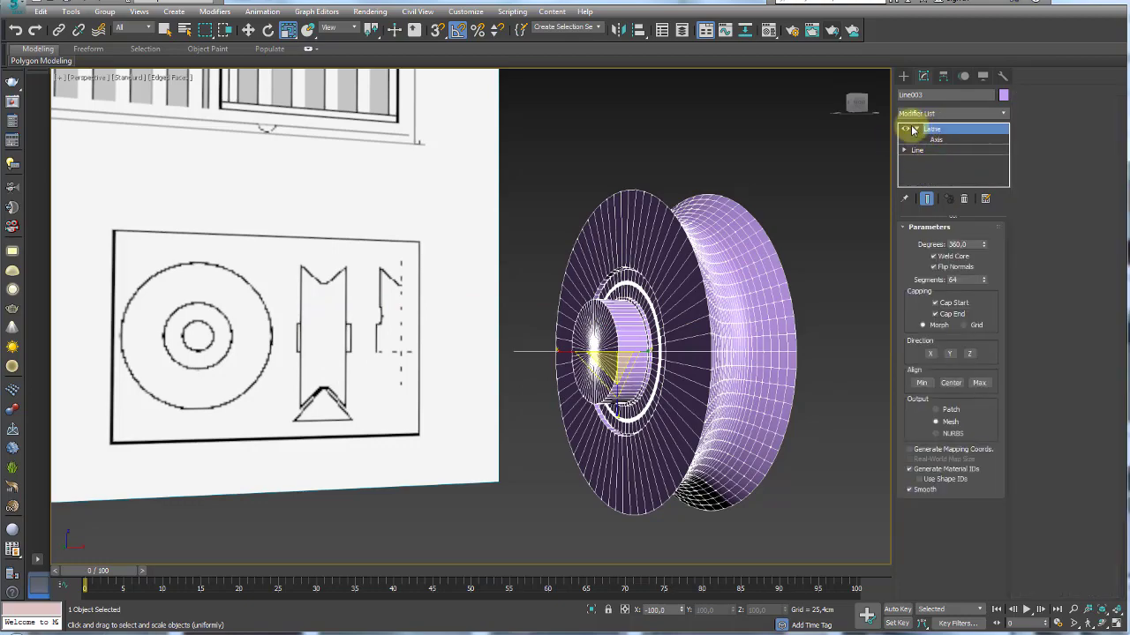
pyautogui.click(916, 129)
pyautogui.scroll(-5, 706, 265)
pyautogui.keyDown('alt'); pyautogui.moveTo(686, 272); pyautogui.dragTo(668, 265, button='middle'); pyautogui.keyUp('alt')
# Switch back to Move and select the profile line entry in the modifier stack
pyautogui.scroll(4, 668, 265)
pyautogui.press('w')
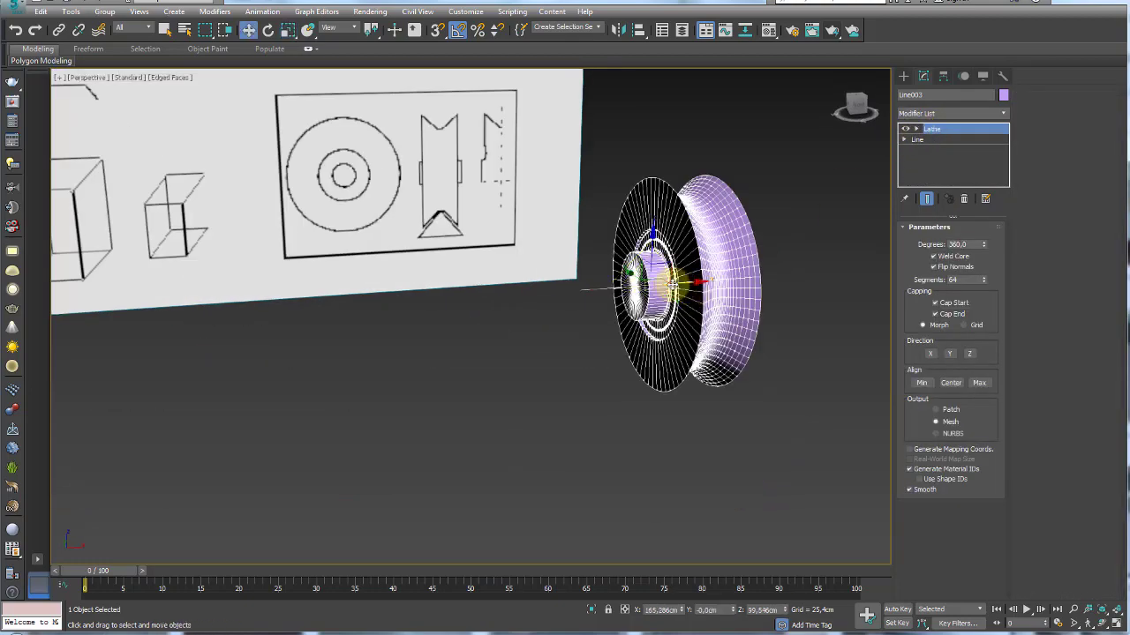
pyautogui.scroll(2, 696, 279)
pyautogui.scroll(3, 537, 285)
pyautogui.scroll(3, 517, 295)
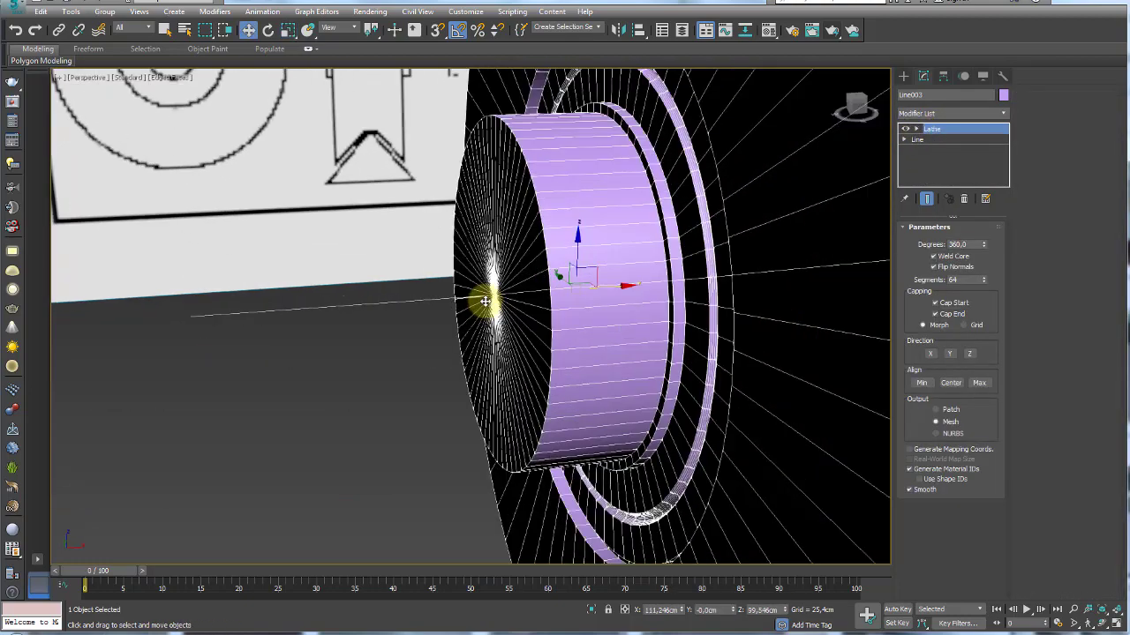
pyautogui.scroll(3, 486, 303)
pyautogui.scroll(1, 501, 315)
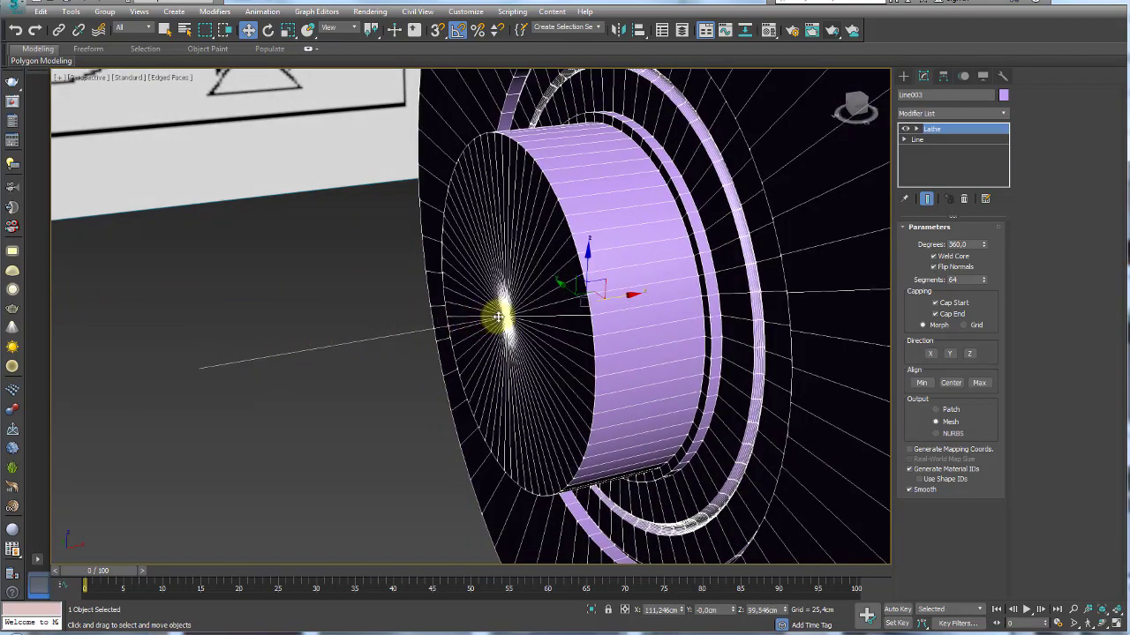
pyautogui.click(928, 141)
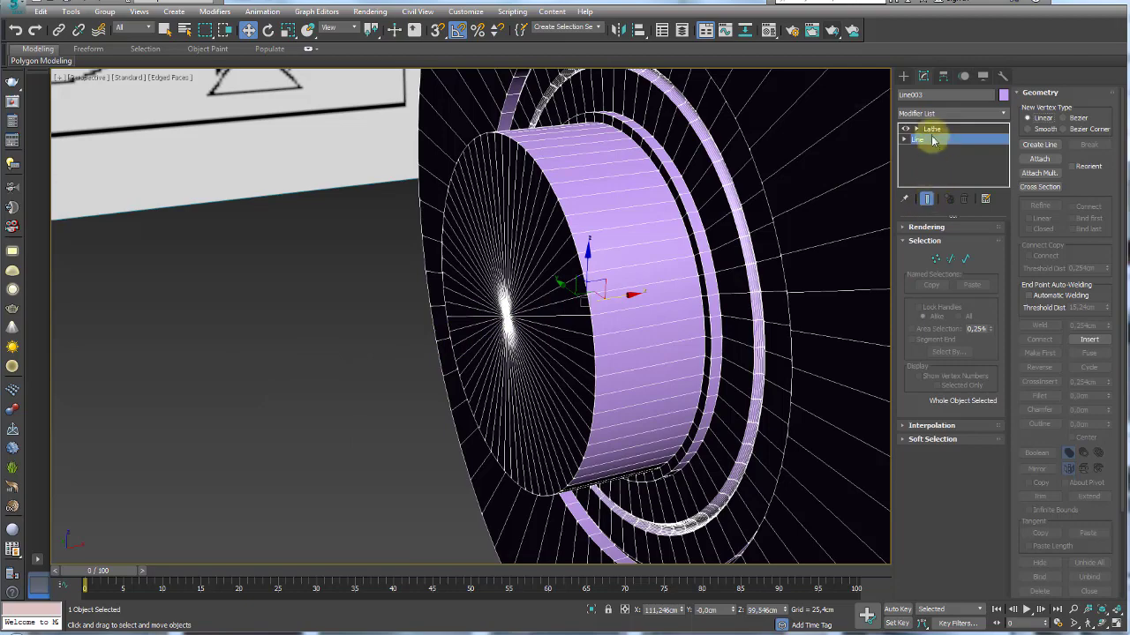
# Shift the Lathe axis slightly to reshape the wheel, then exit Axis sub-object level
pyautogui.click(917, 130)
pyautogui.click(934, 141)
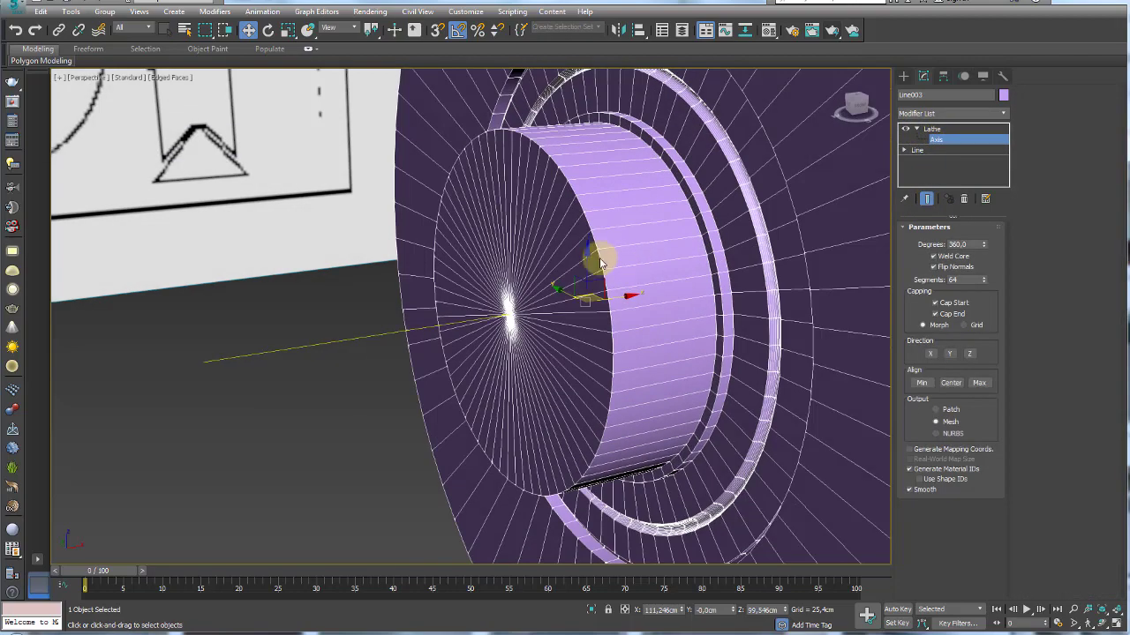
pyautogui.moveTo(587, 259); pyautogui.dragTo(591, 260)
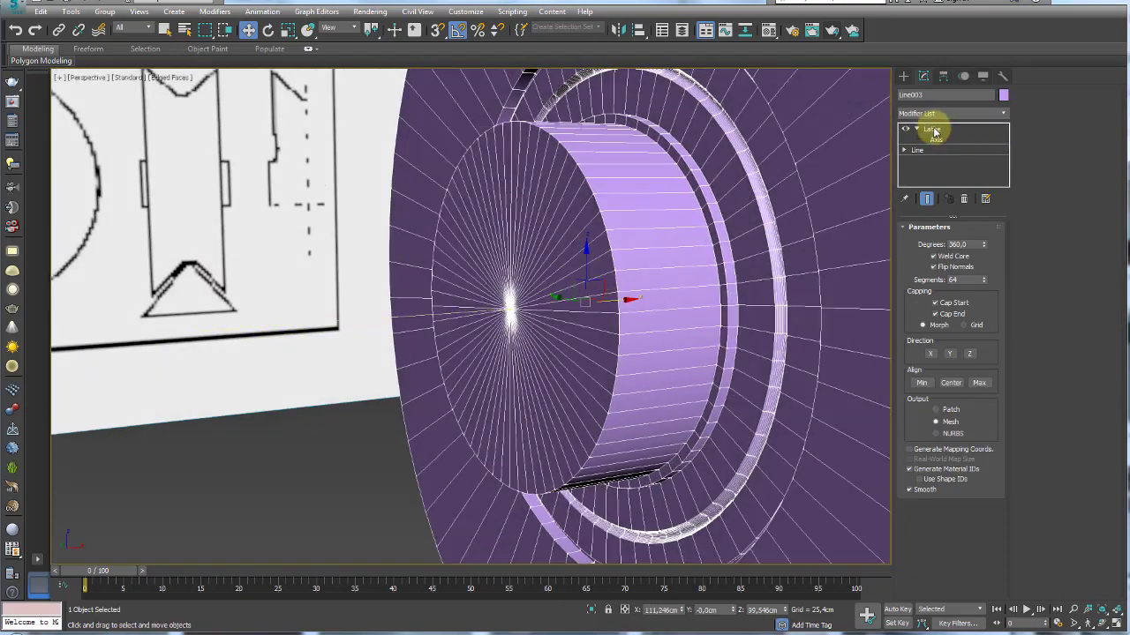
pyautogui.click(916, 130)
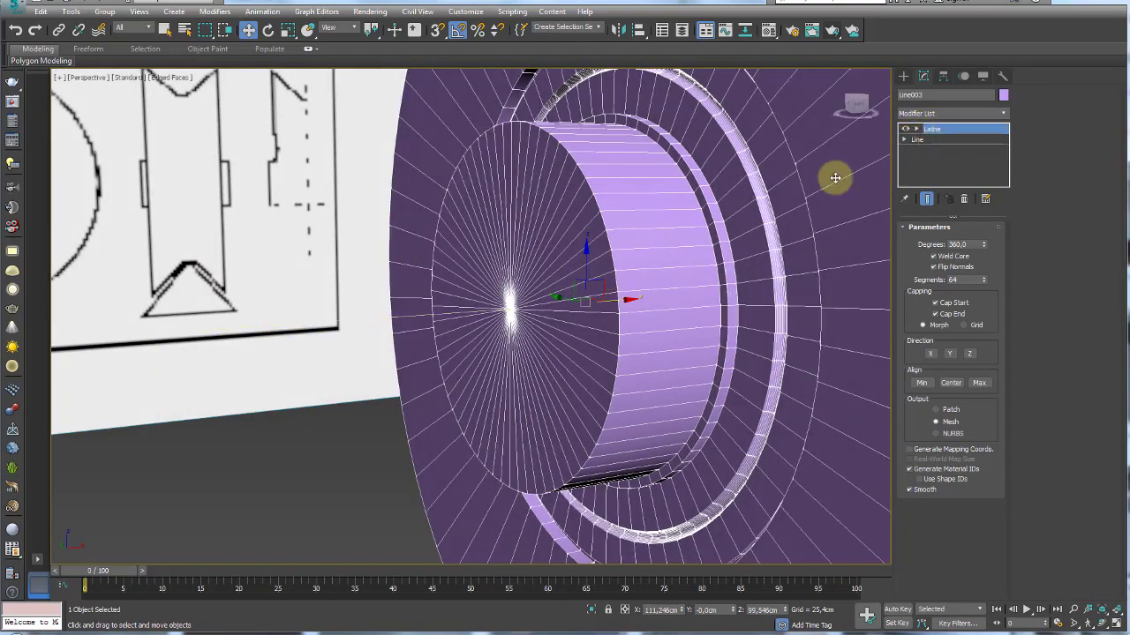
pyautogui.scroll(-5, 544, 304)
pyautogui.moveTo(545, 305)
pyautogui.keyDown('alt'); pyautogui.mouseDown(button='middle')
pyautogui.moveTo(537, 379)
pyautogui.moveTo(530, 296)
pyautogui.mouseUp(button='middle'); pyautogui.keyUp('alt')
# Convert the wheel to an Editable Poly and rotate it 90° to face front
pyautogui.rightClick(527, 291)
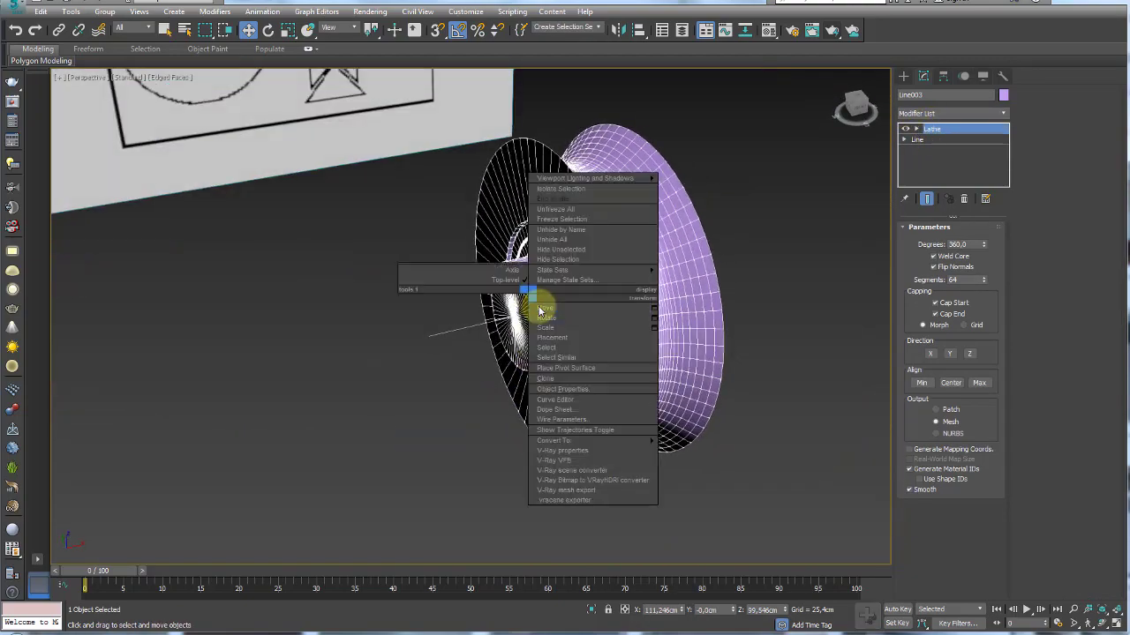
pyautogui.moveTo(554, 440)
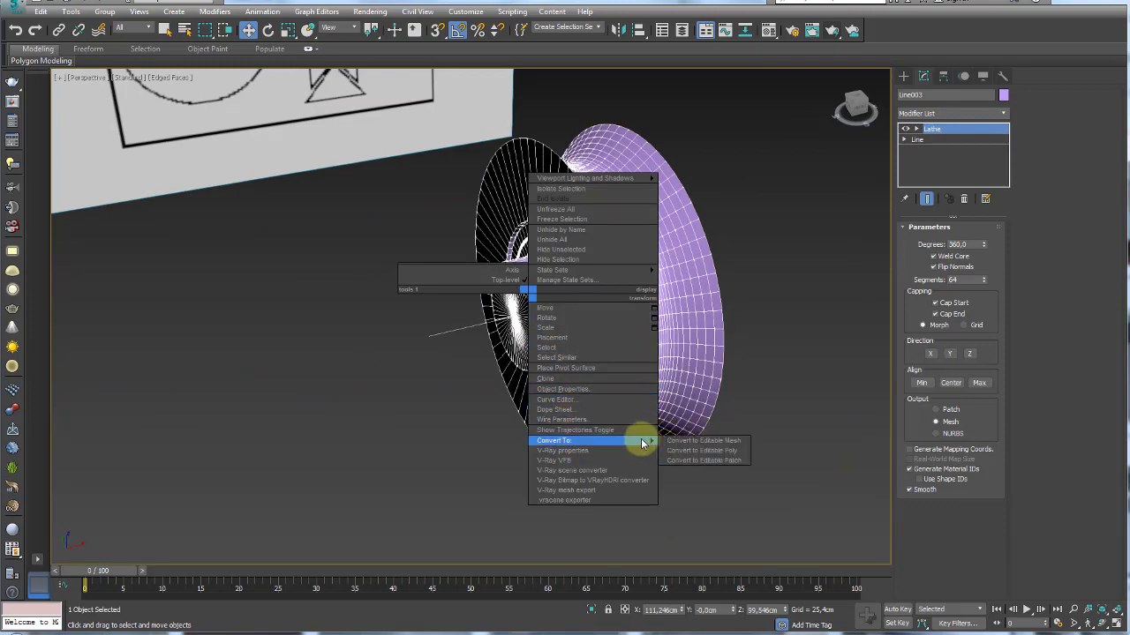
pyautogui.click(694, 453)
pyautogui.moveTo(744, 409)
pyautogui.keyDown('alt'); pyautogui.mouseDown(button='middle')
pyautogui.moveTo(650, 385)
pyautogui.moveTo(729, 397)
pyautogui.moveTo(721, 388)
pyautogui.moveTo(789, 429)
pyautogui.moveTo(686, 408)
pyautogui.moveTo(510, 315)
pyautogui.moveTo(600, 350)
pyautogui.mouseUp(button='middle'); pyautogui.keyUp('alt')
pyautogui.press('e')
pyautogui.moveTo(619, 359); pyautogui.dragTo(668, 349)
pyautogui.scroll(-3, 668, 350)
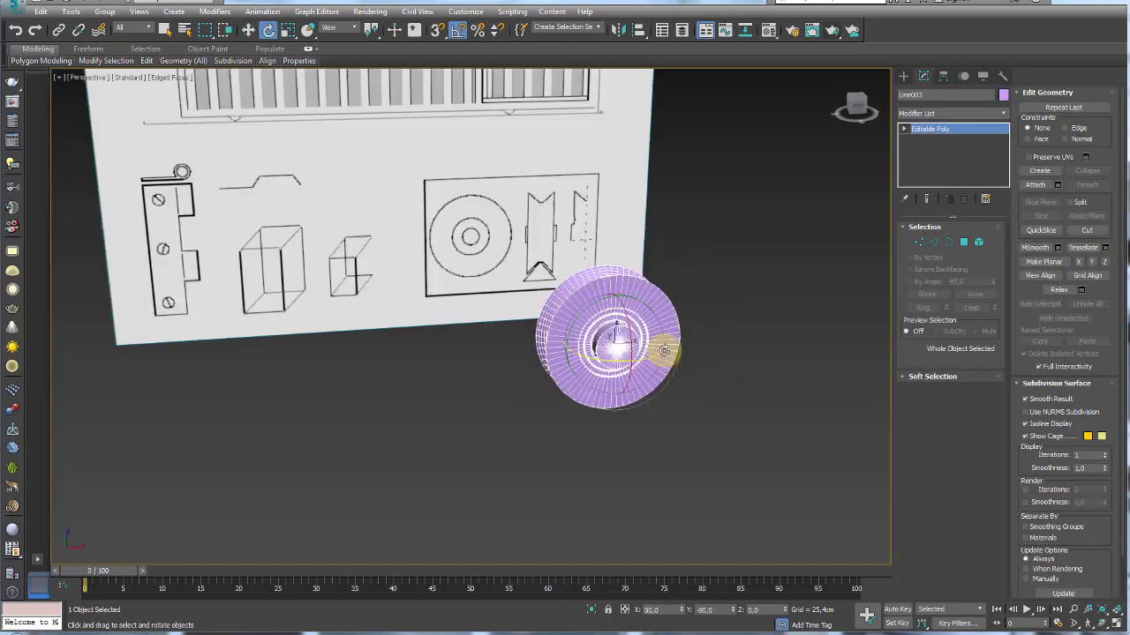
pyautogui.scroll(-2, 667, 353)
# In Front view, pan to the reference drawing and box-select all eleven gate boards
pyautogui.press('f')
pyautogui.scroll(-3, 645, 351)
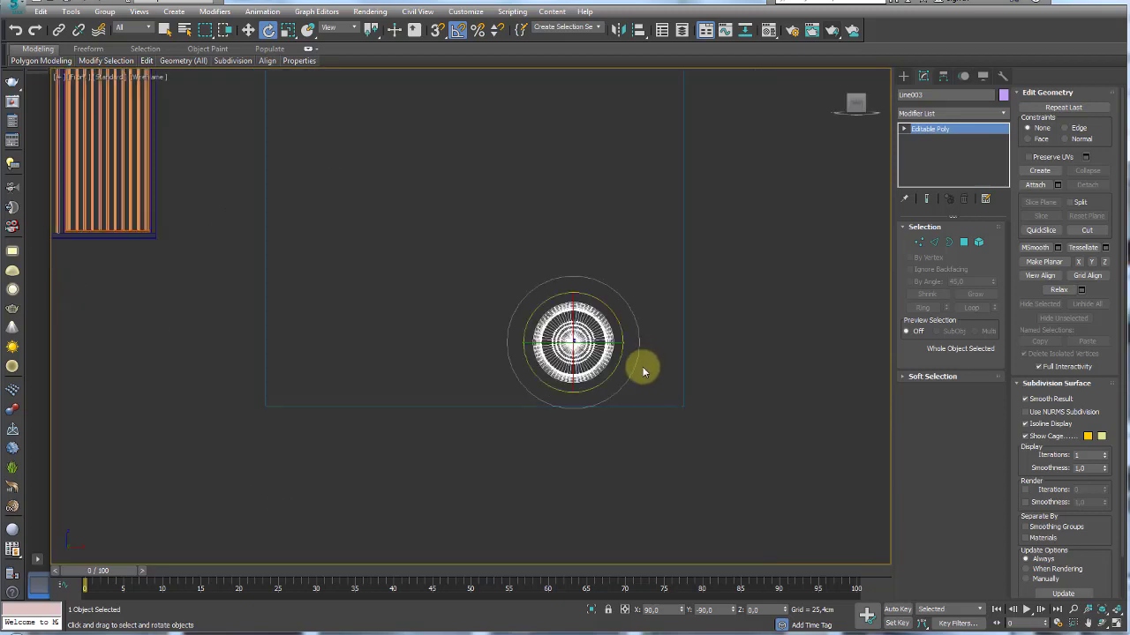
pyautogui.scroll(-2, 645, 371)
pyautogui.scroll(-1, 626, 378)
pyautogui.scroll(5, 613, 383)
pyautogui.press('w')
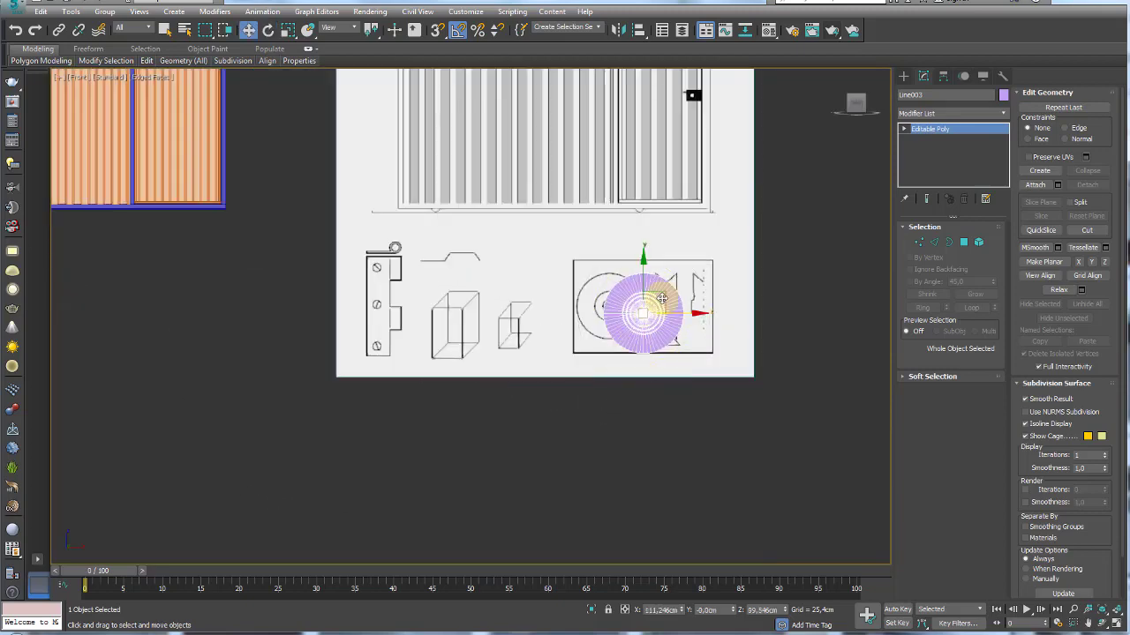
pyautogui.moveTo(238, 201); pyautogui.dragTo(454, 354, button='middle')
pyautogui.moveTo(62, 93)
pyautogui.mouseDown()
pyautogui.moveTo(390, 240)
pyautogui.moveTo(815, 239)
pyautogui.mouseUp()
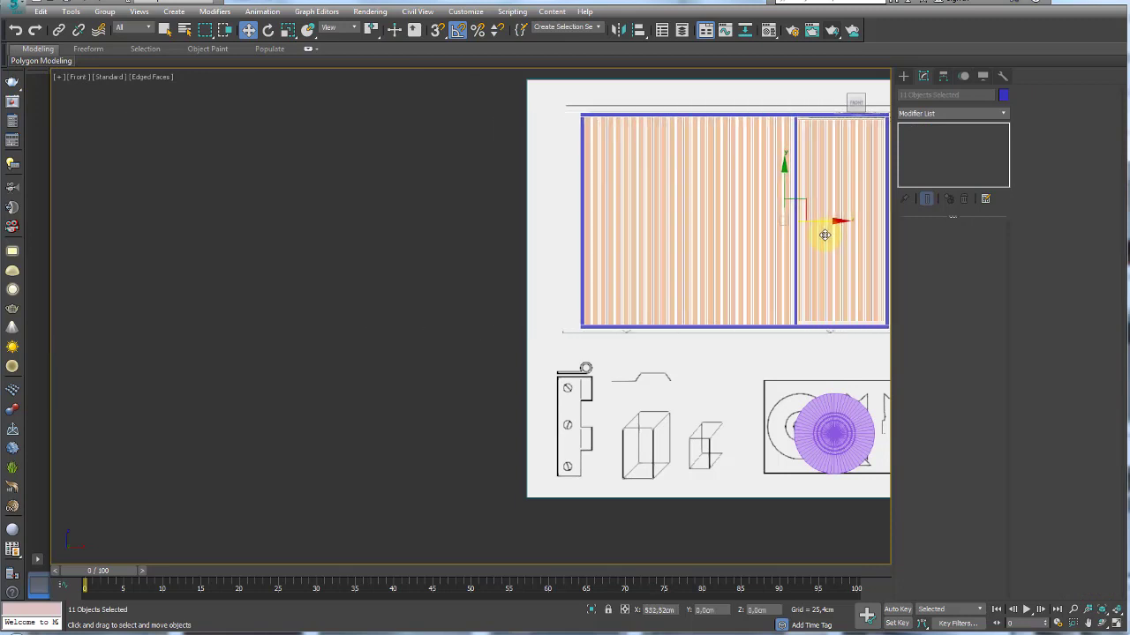
# Align the gate boards with the drawing, then move the wheel under the bottom rail and shrink it
pyautogui.moveTo(756, 238); pyautogui.dragTo(456, 249, button='middle')
pyautogui.moveTo(533, 235); pyautogui.dragTo(542, 232)
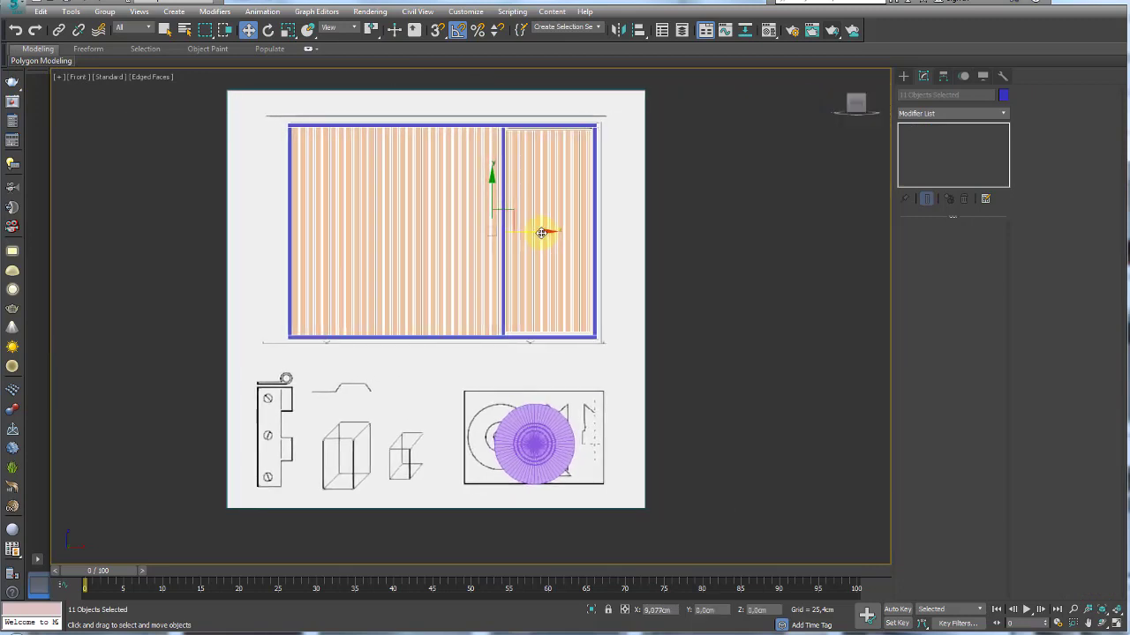
pyautogui.click(538, 448)
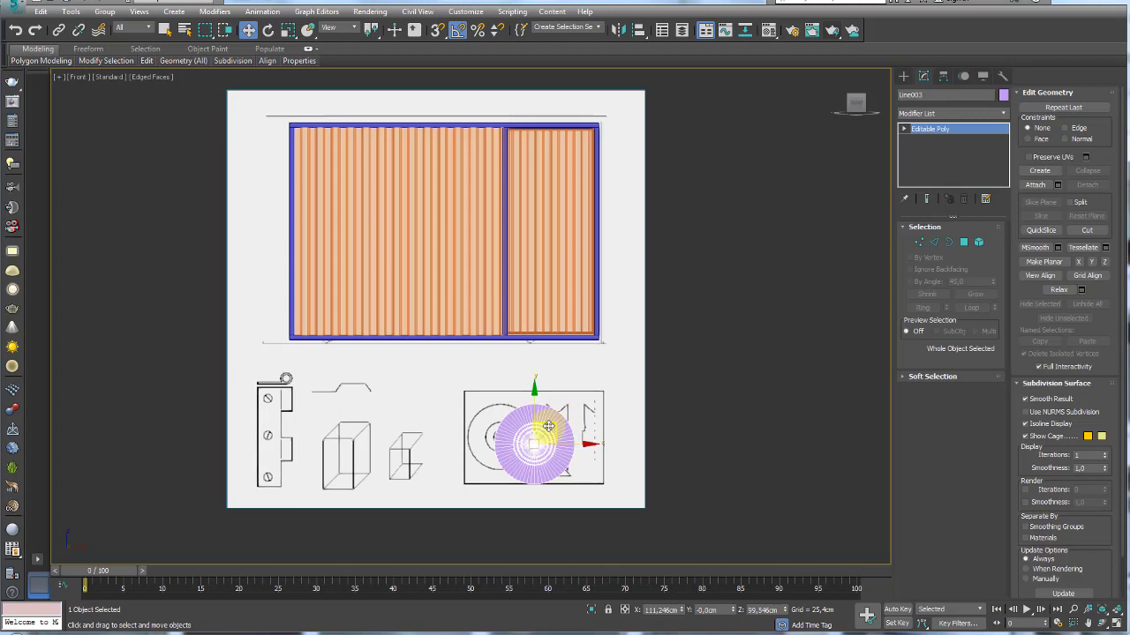
pyautogui.moveTo(548, 426); pyautogui.dragTo(544, 324)
pyautogui.press('r')
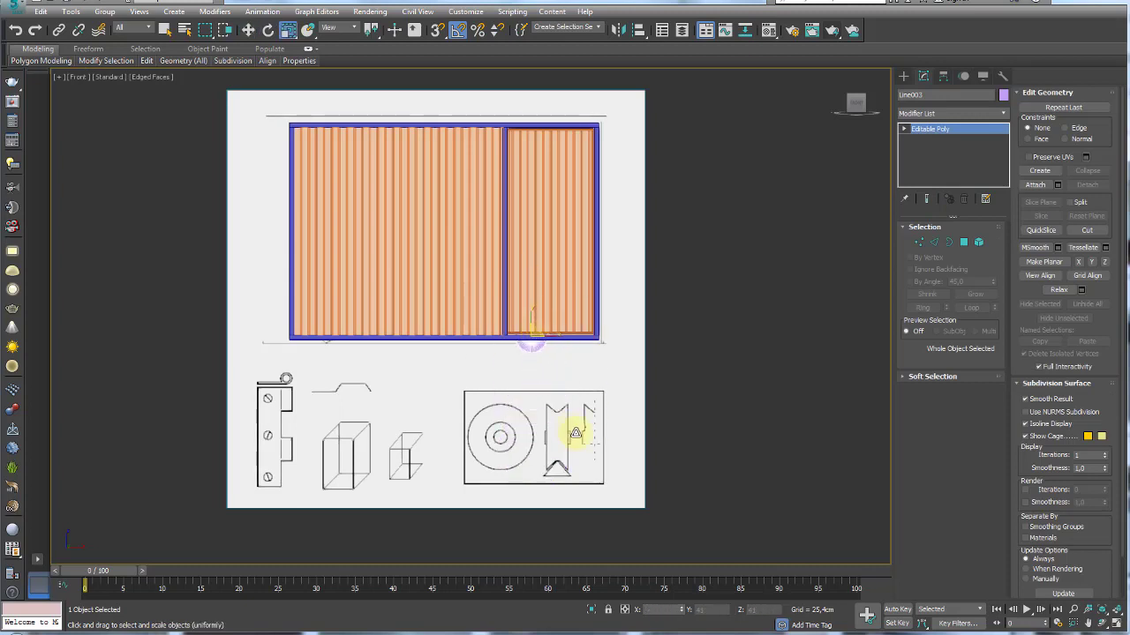
pyautogui.scroll(2, 537, 345)
pyautogui.scroll(8, 520, 295)
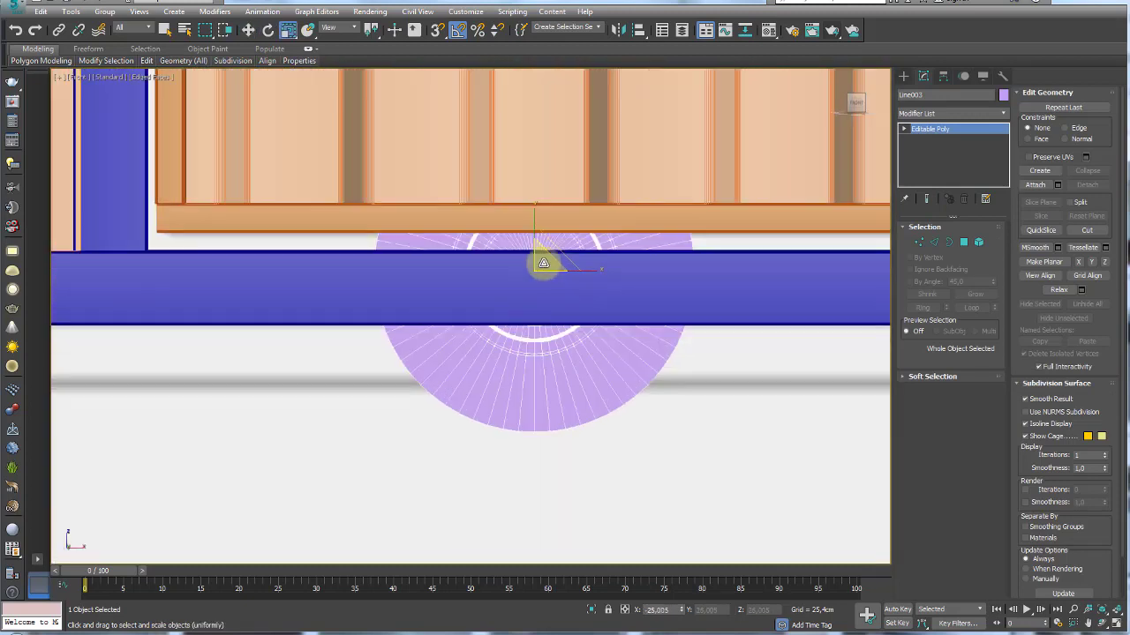
pyautogui.moveTo(544, 263)
pyautogui.mouseDown()
pyautogui.moveTo(565, 352)
pyautogui.moveTo(542, 277)
pyautogui.moveTo(541, 301)
pyautogui.mouseUp()
pyautogui.press('w')
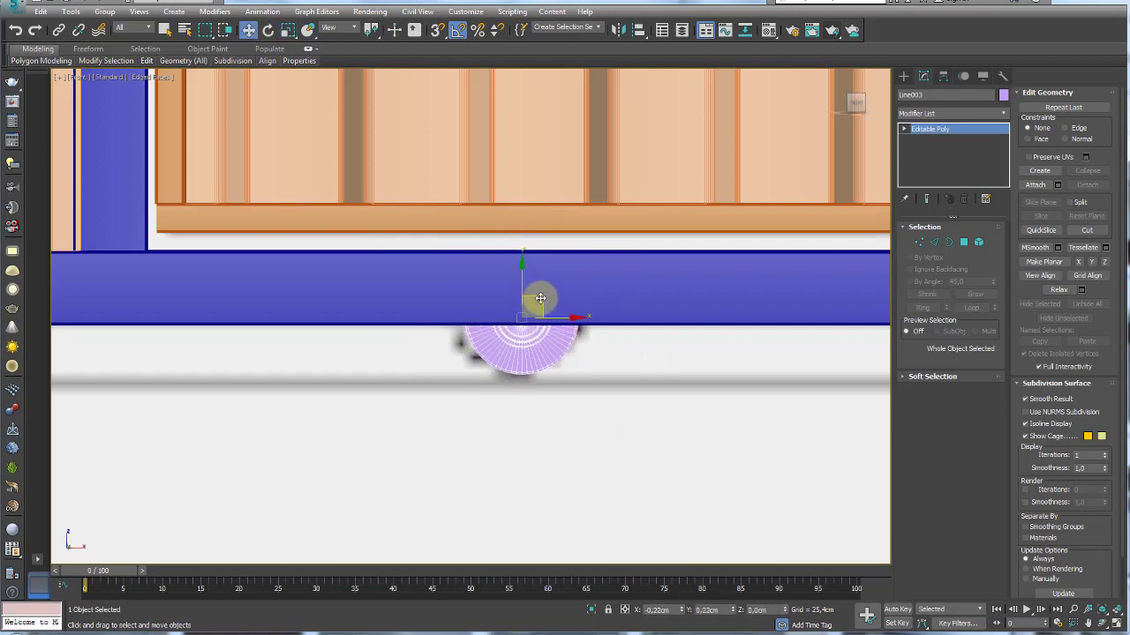
# Clone the wheel as Line004 beneath the rail's other end and select both wheels
pyautogui.scroll(-3, 539, 301)
pyautogui.scroll(-3, 534, 323)
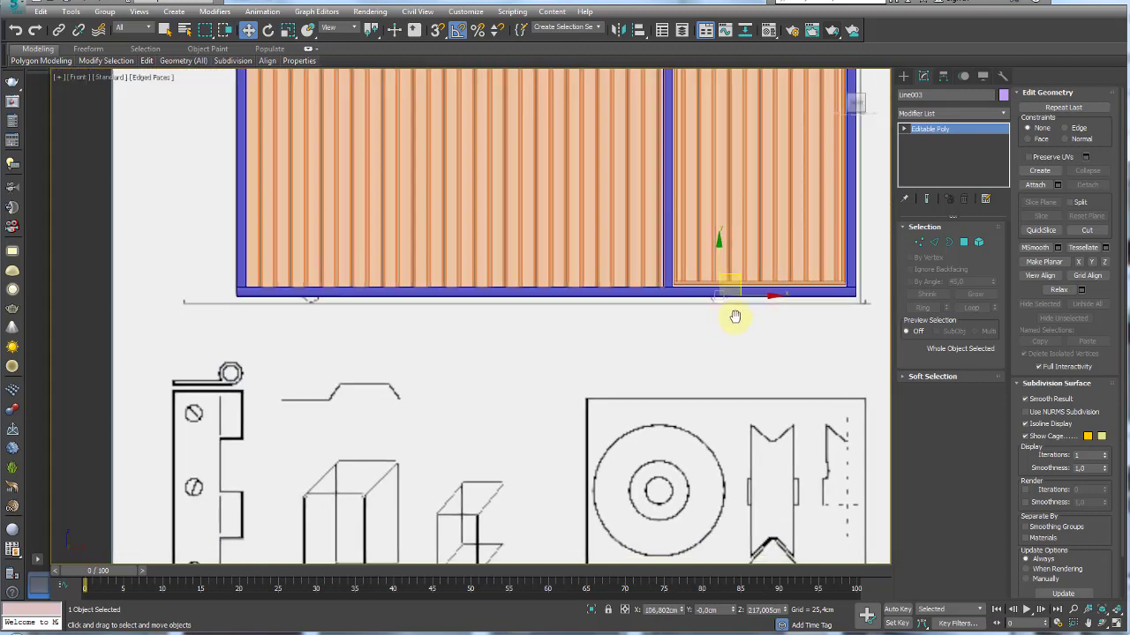
pyautogui.scroll(-2, 733, 315)
pyautogui.click(401, 296)
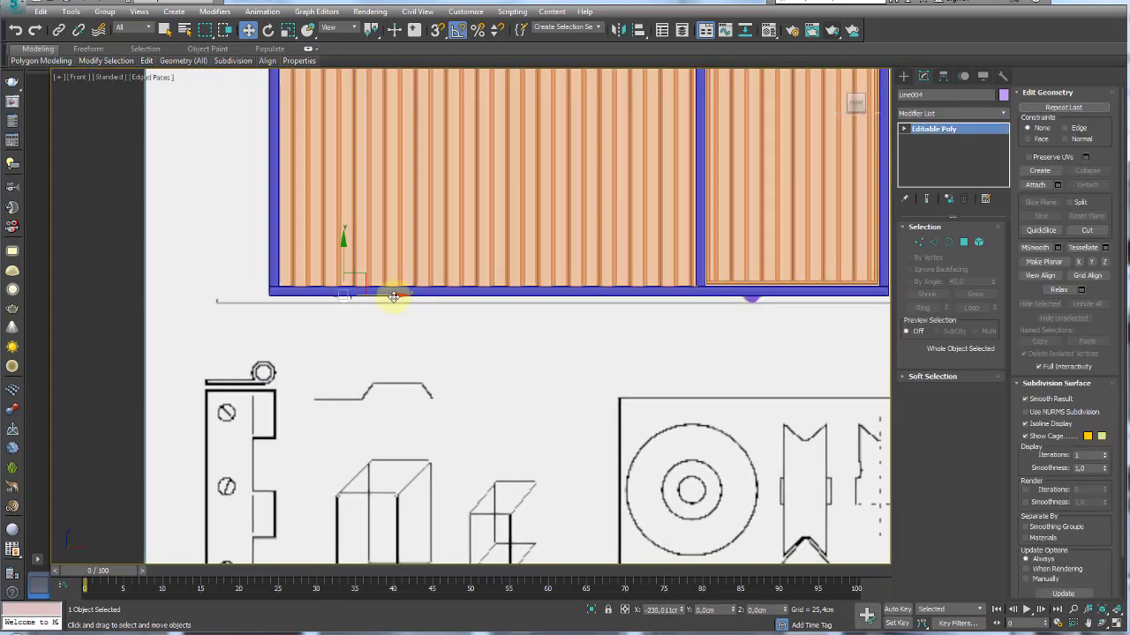
pyautogui.keyDown('shift'); pyautogui.moveTo(393, 296); pyautogui.dragTo(535, 349); pyautogui.keyUp('shift')
pyautogui.click(555, 373)
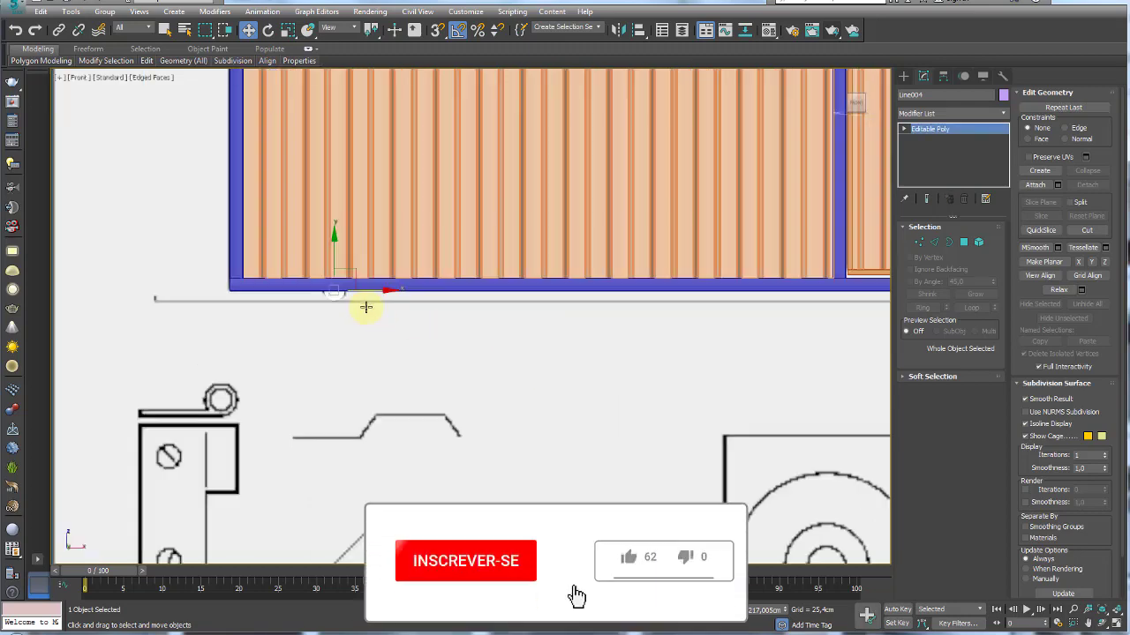
pyautogui.scroll(5, 300, 253)
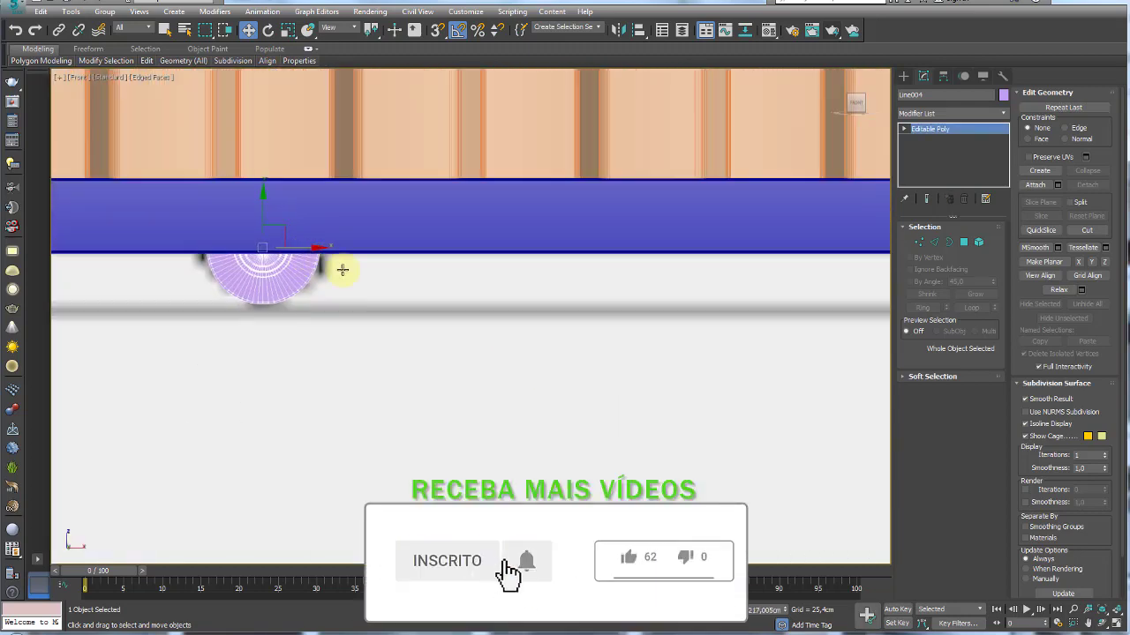
pyautogui.scroll(-5, 343, 269)
pyautogui.keyDown('ctrl'); pyautogui.click(762, 278); pyautogui.keyUp('ctrl')
pyautogui.moveTo(759, 298); pyautogui.dragTo(706, 302, button='middle')
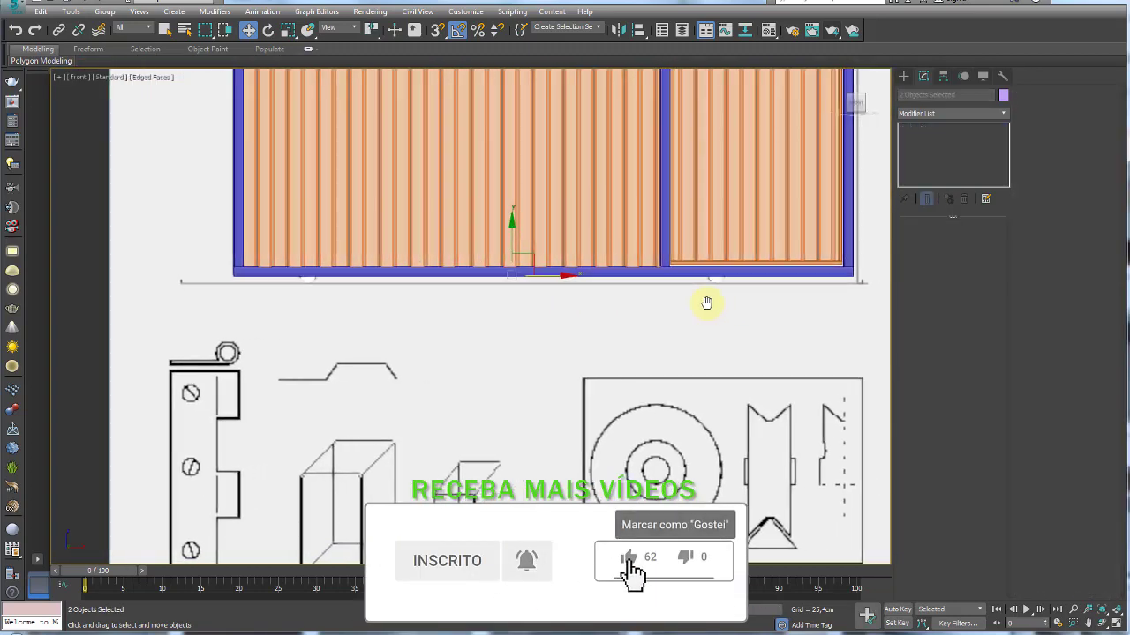
# In Left view, move both wheels along X to centre them under the gate frame
pyautogui.press('l')
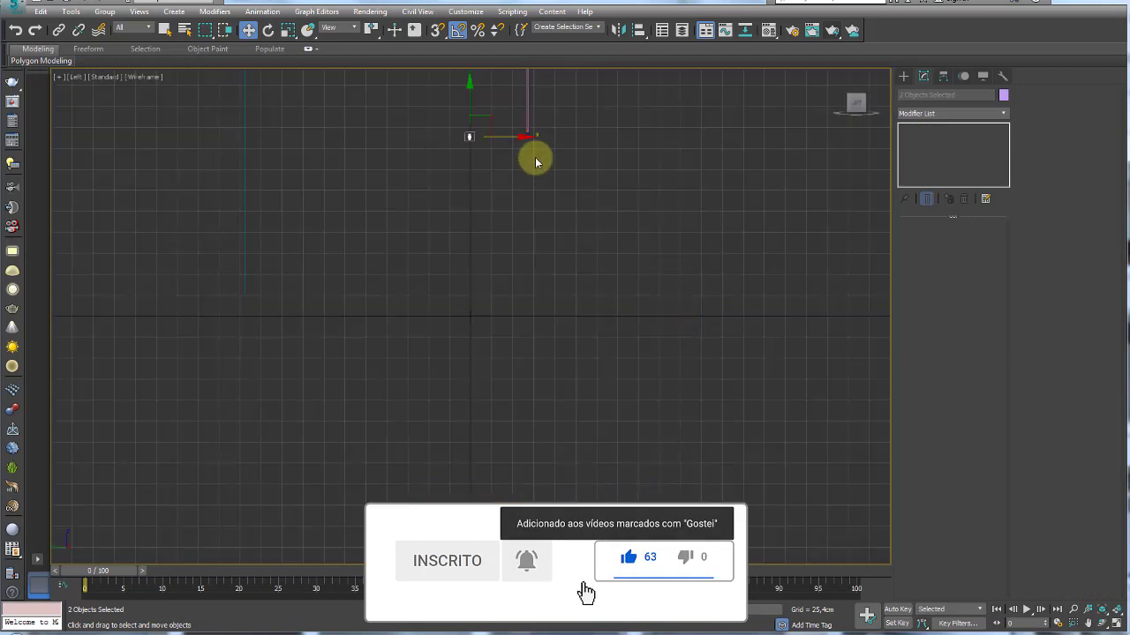
pyautogui.press('z')
pyautogui.scroll(-3, 529, 344)
pyautogui.scroll(-4, 532, 339)
pyautogui.moveTo(578, 345); pyautogui.dragTo(738, 345)
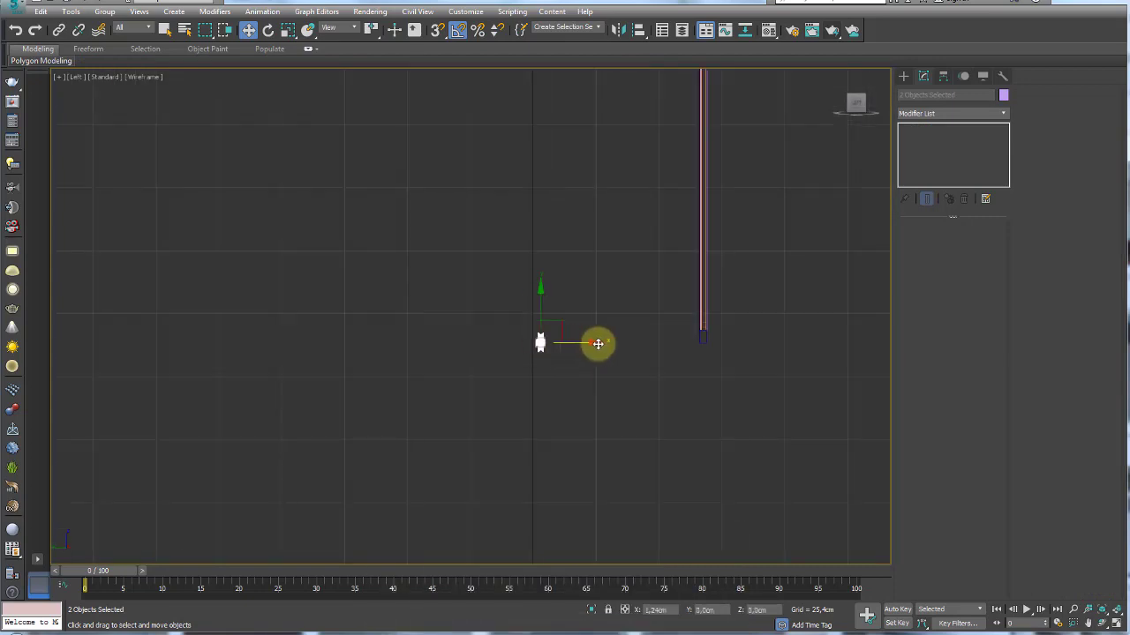
pyautogui.scroll(2, 739, 345)
pyautogui.scroll(2, 697, 336)
pyautogui.scroll(2, 653, 346)
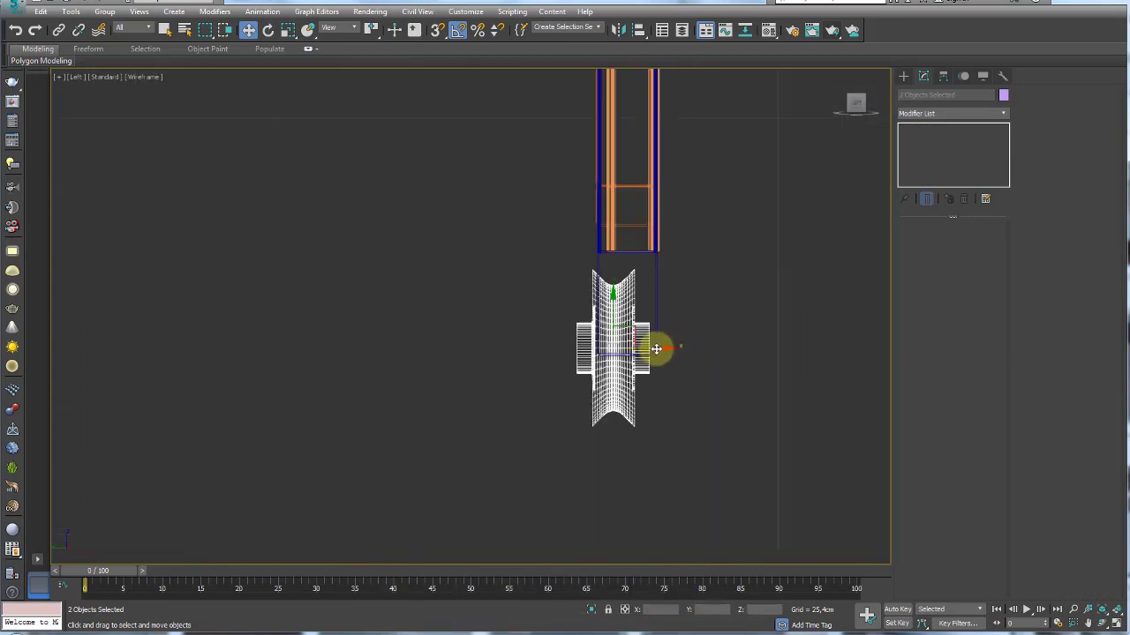
pyautogui.scroll(1, 676, 350)
pyautogui.scroll(1, 670, 353)
pyautogui.moveTo(671, 353); pyautogui.dragTo(671, 353)
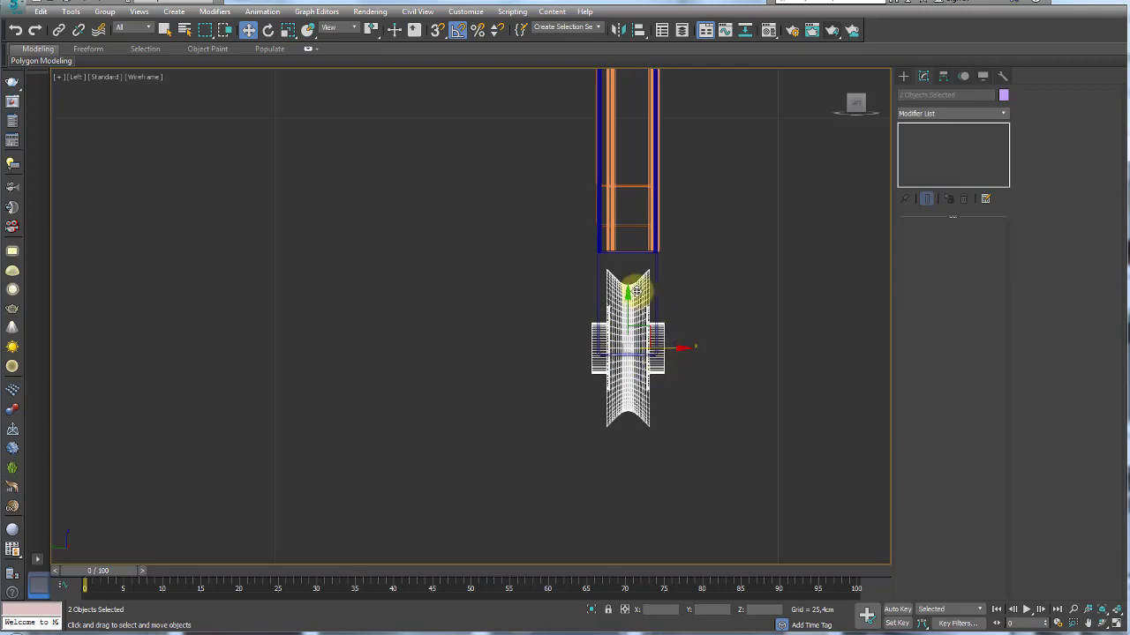
# Check the wheels' placement under the gate in Perspective view
pyautogui.press('p')
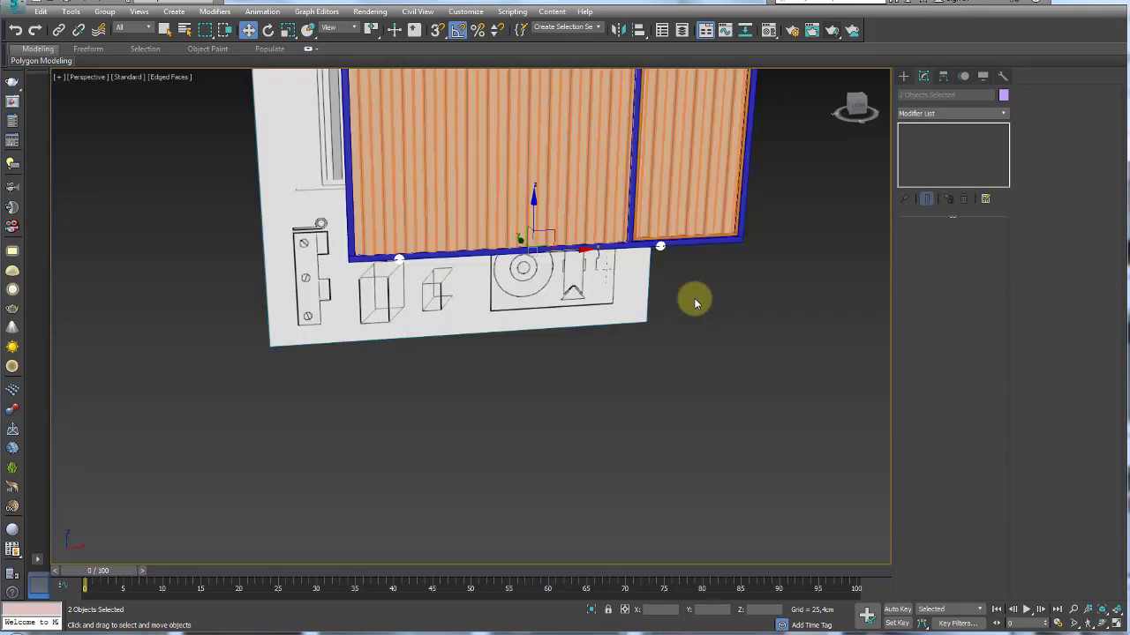
pyautogui.scroll(-5, 680, 303)
pyautogui.scroll(5, 662, 300)
pyautogui.moveTo(668, 290)
pyautogui.mouseDown(button='middle')
pyautogui.moveTo(571, 330)
pyautogui.moveTo(630, 255)
pyautogui.mouseUp(button='middle')
pyautogui.scroll(-3, 571, 330)
pyautogui.scroll(-3, 565, 335)
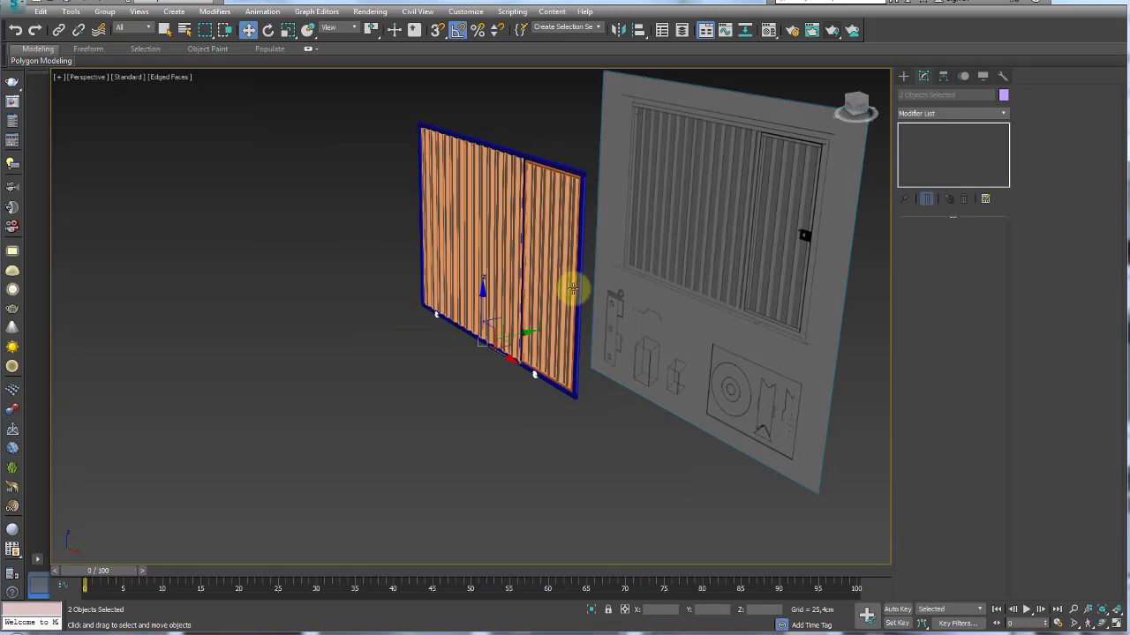
# In Top view, draw a small rectangle shape at the gate rail's right end
pyautogui.press('t')
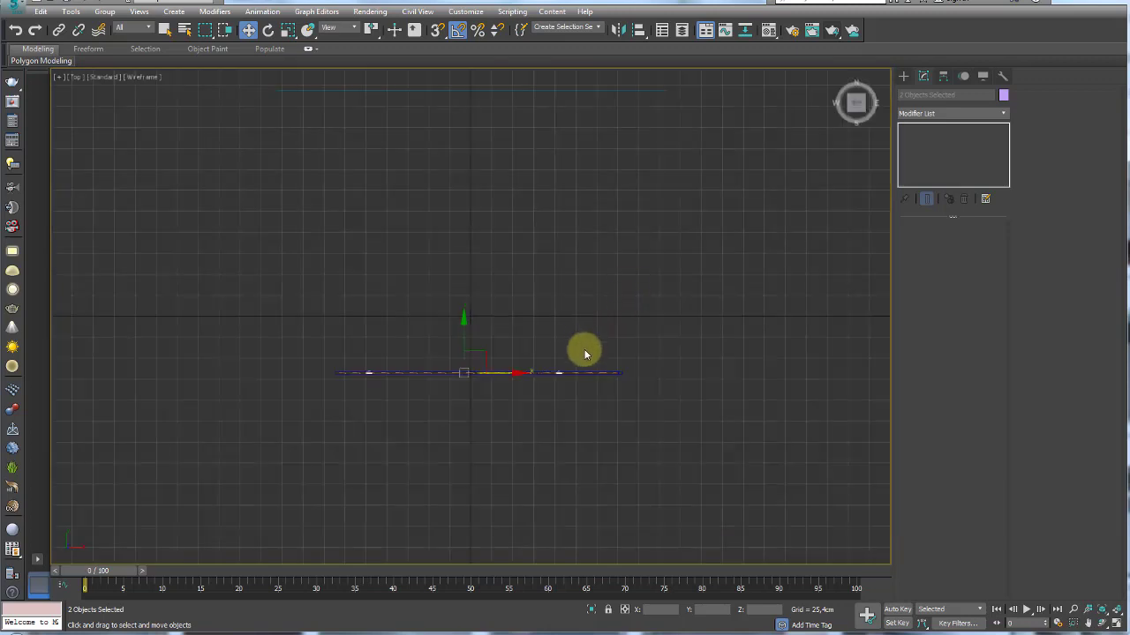
pyautogui.scroll(3, 547, 335)
pyautogui.scroll(-3, 574, 315)
pyautogui.scroll(2, 583, 318)
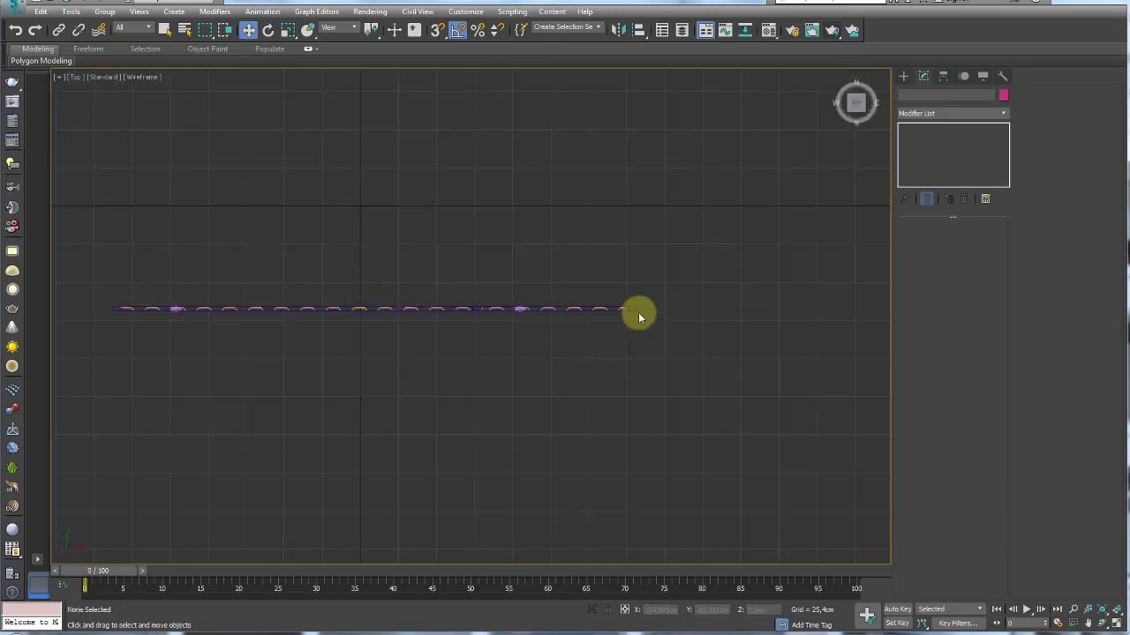
pyautogui.scroll(2, 635, 309)
pyautogui.scroll(1, 633, 302)
pyautogui.click(917, 77)
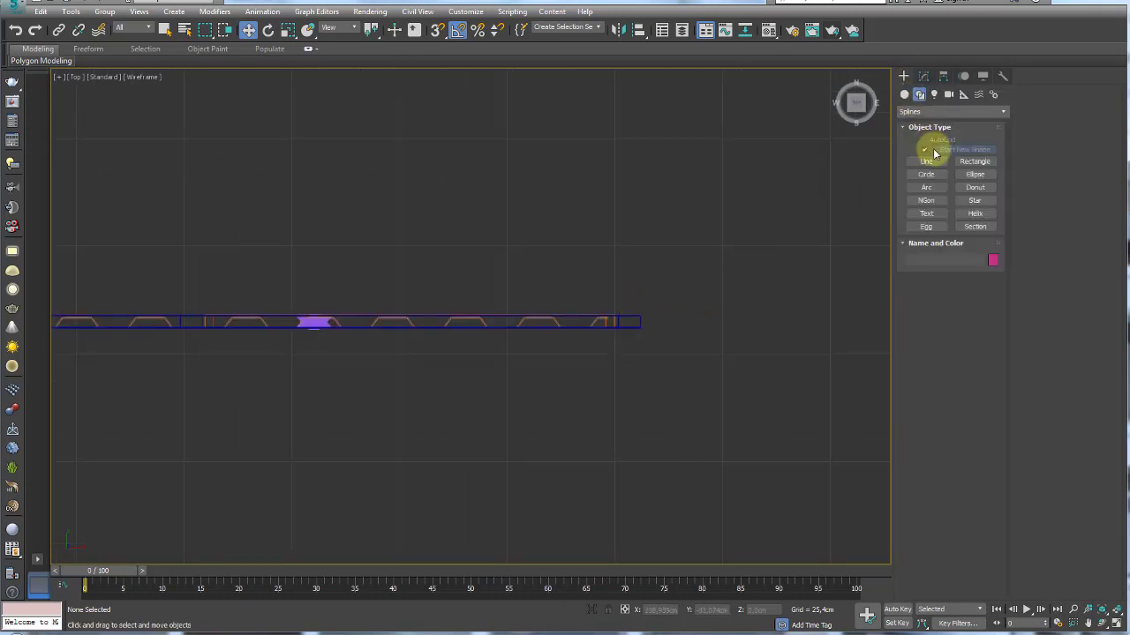
pyautogui.click(974, 162)
pyautogui.scroll(1, 663, 280)
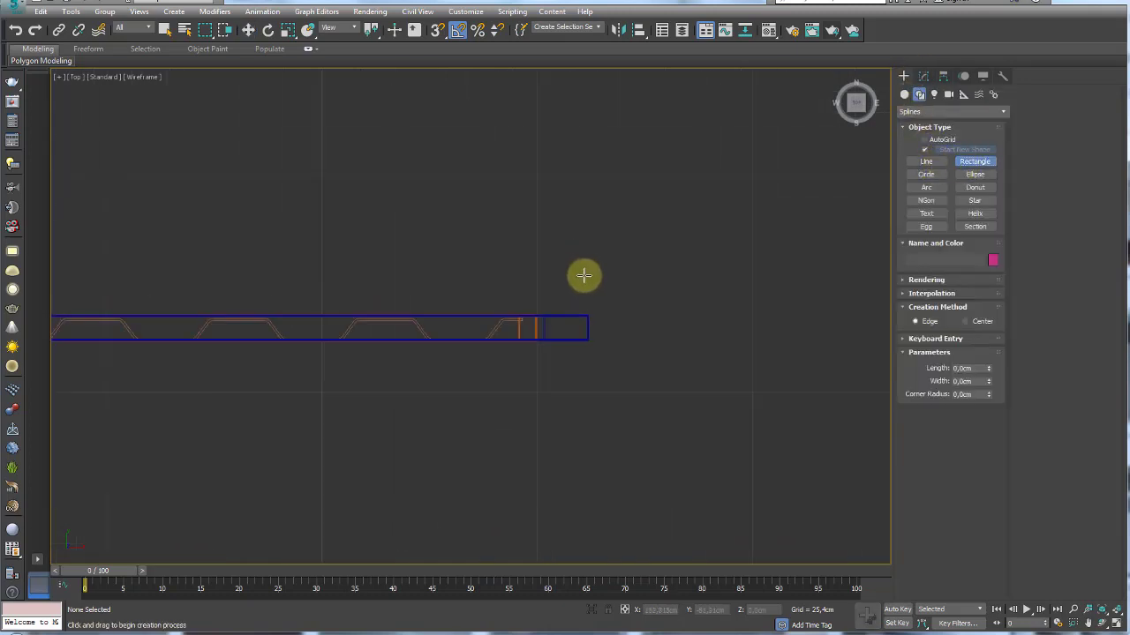
pyautogui.scroll(2, 574, 291)
pyautogui.moveTo(546, 325); pyautogui.dragTo(588, 363)
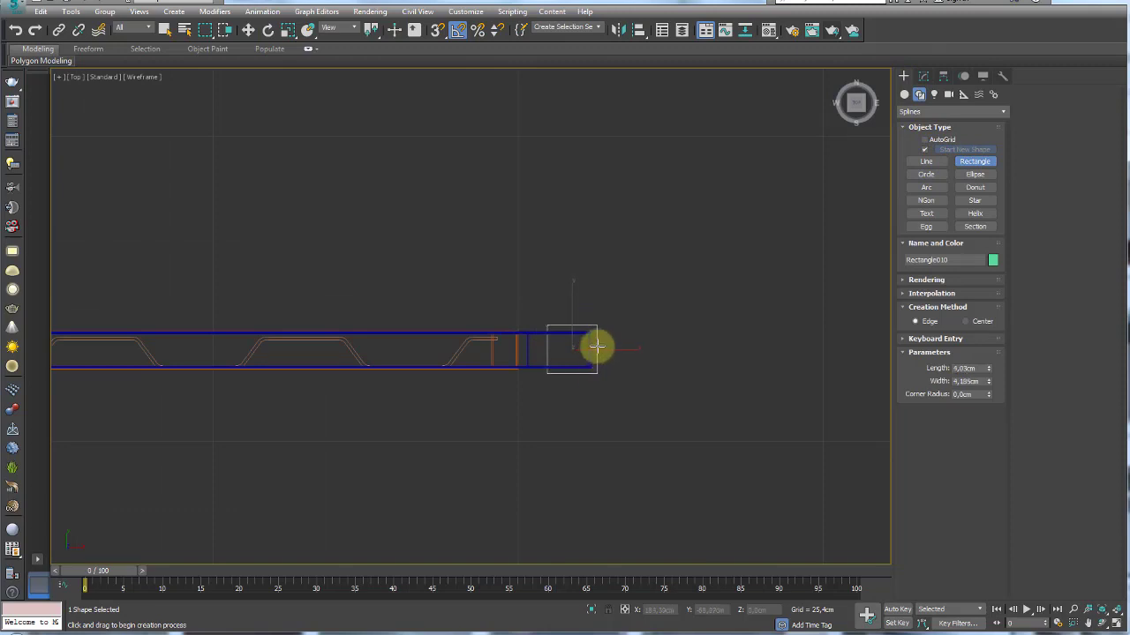
# Convert the new Rectangle010 to an Editable Spline
pyautogui.rightClick(596, 346)
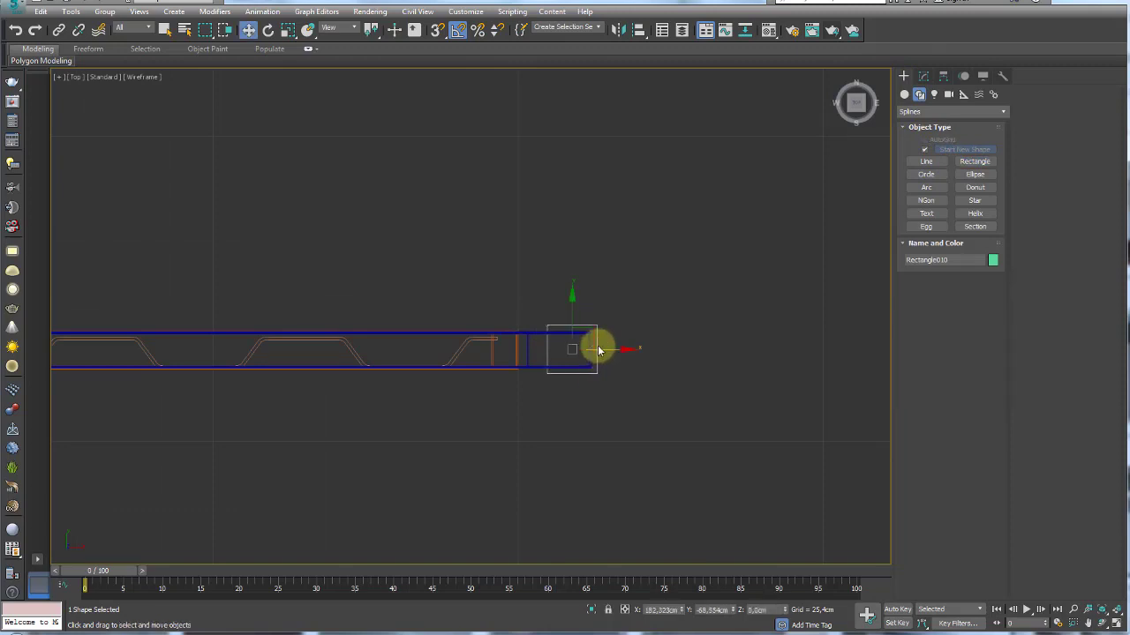
pyautogui.rightClick(597, 347)
pyautogui.moveTo(619, 489)
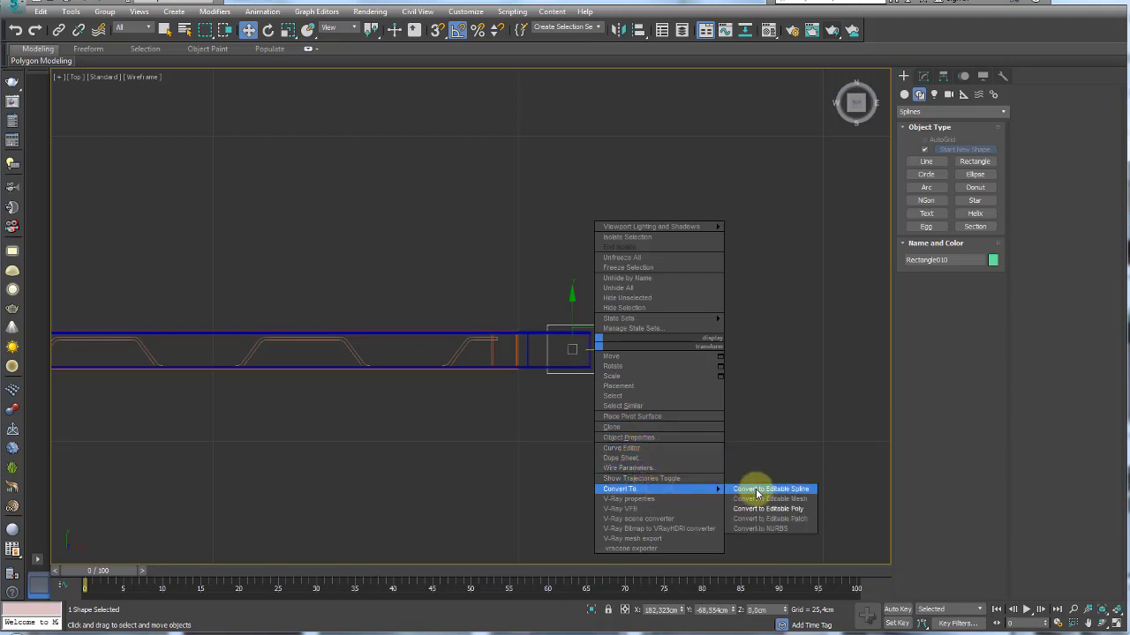
pyautogui.click(756, 491)
# Select the rounded channel spline and outline it by about 0.219cm into a double wall
pyautogui.click(951, 273)
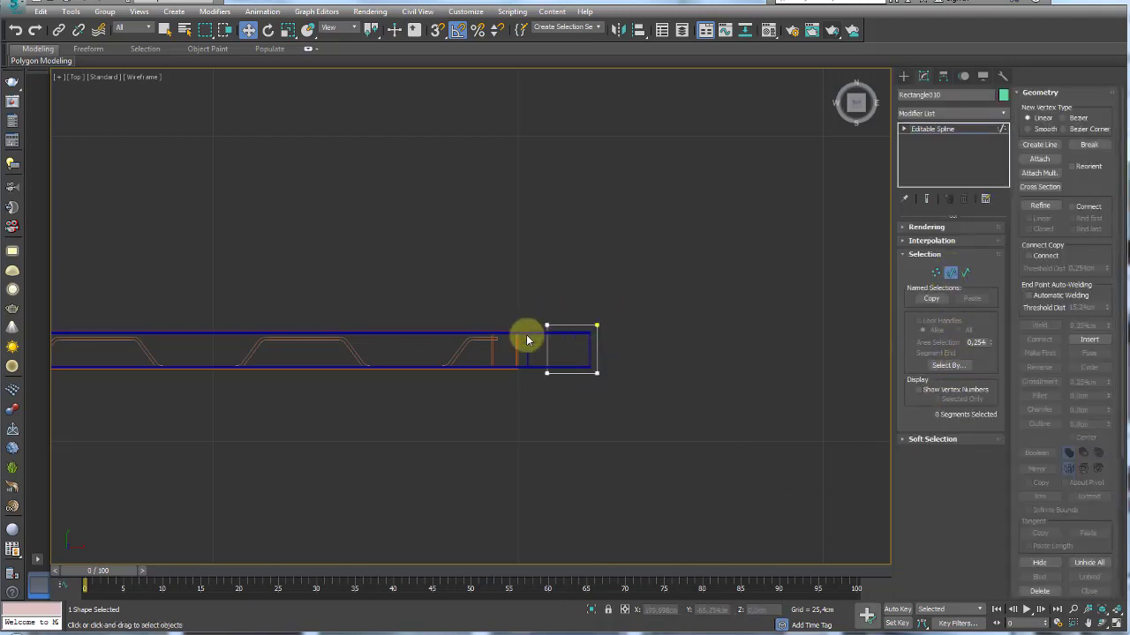
pyautogui.click(967, 273)
pyautogui.click(936, 274)
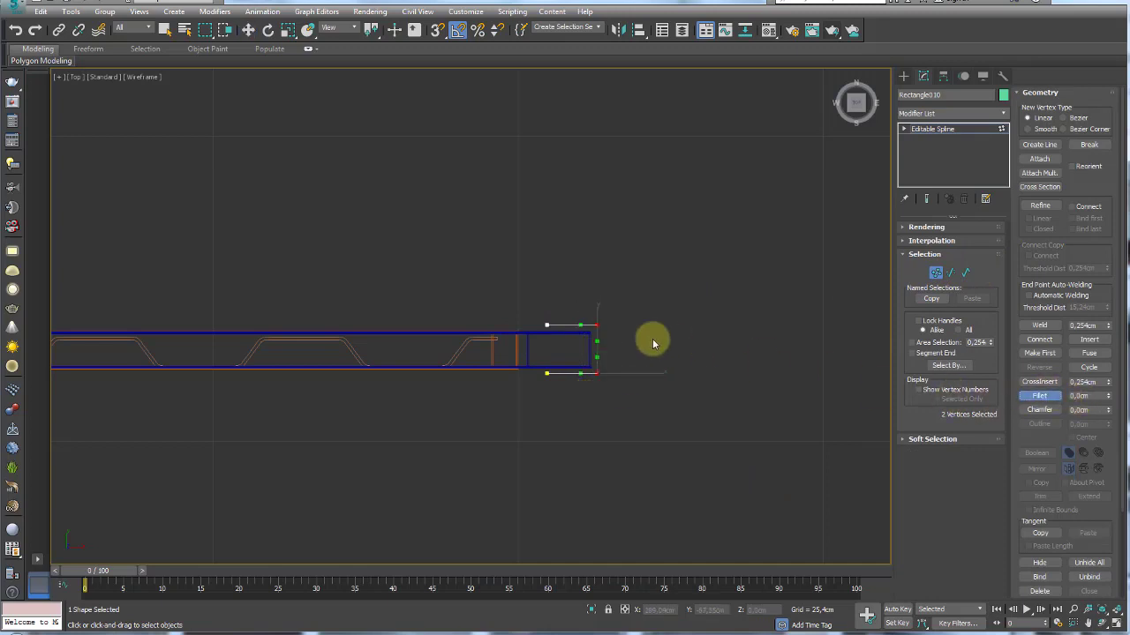
pyautogui.scroll(5, 652, 340)
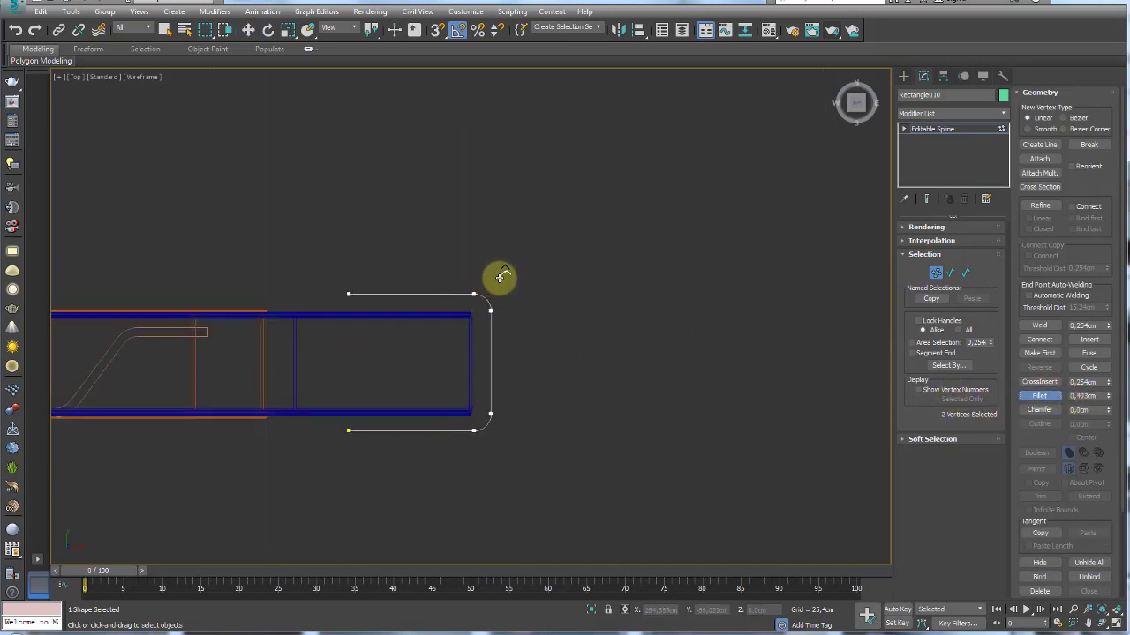
pyautogui.click(965, 272)
pyautogui.moveTo(626, 277); pyautogui.dragTo(474, 360)
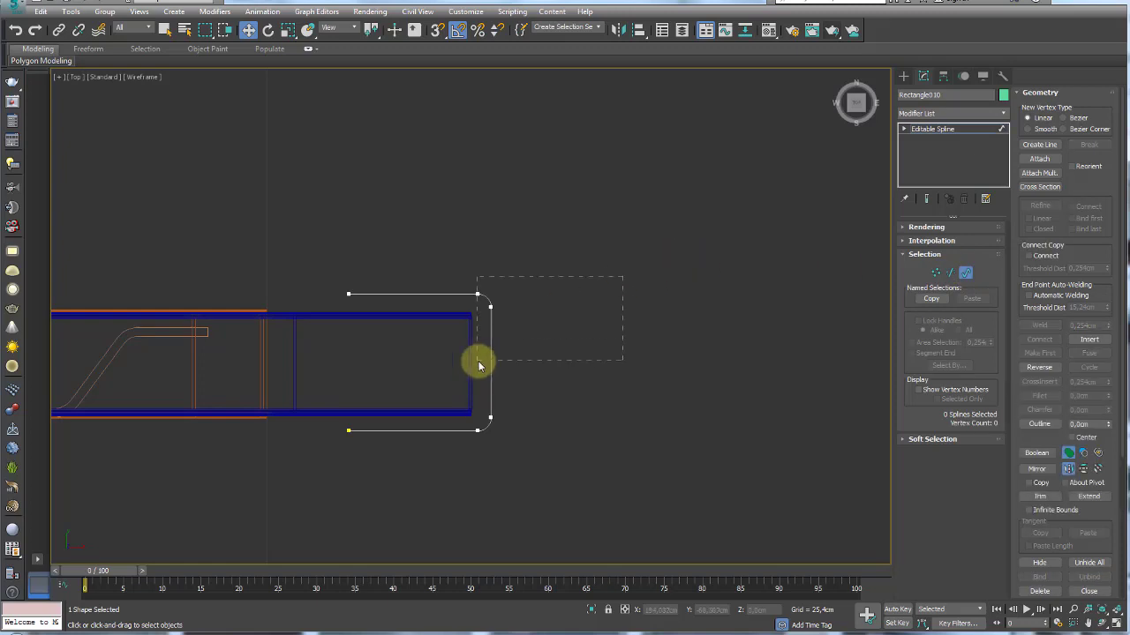
pyautogui.click(1040, 424)
pyautogui.moveTo(497, 312); pyautogui.dragTo(501, 302)
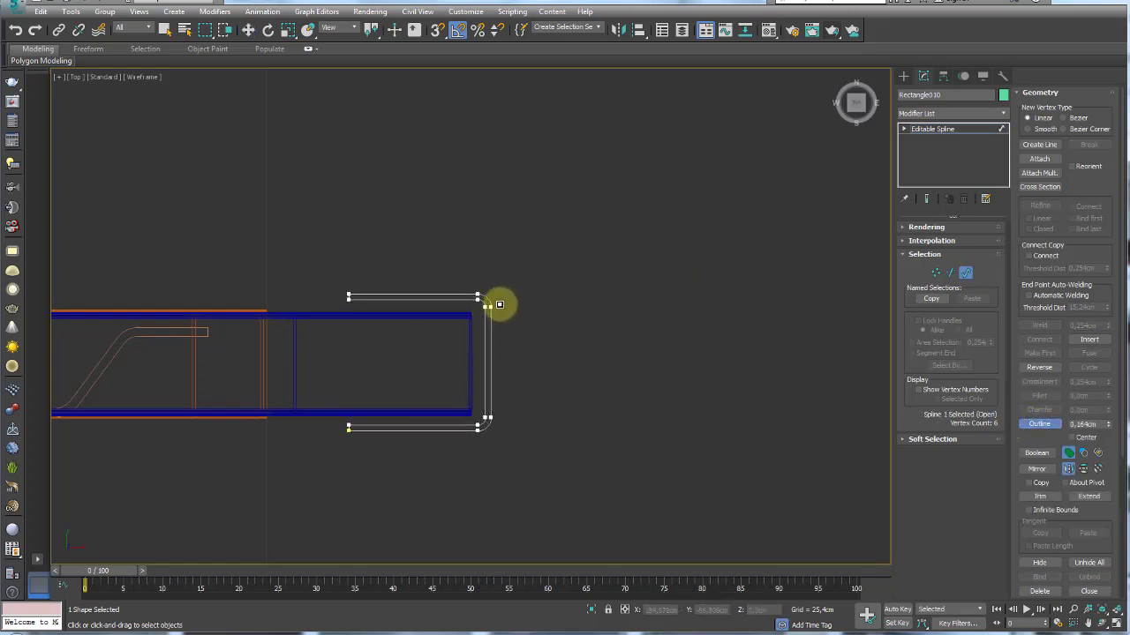
# Scale the outlined Rectangle010 channel profile up slightly at object level
pyautogui.click(935, 130)
pyautogui.press('r')
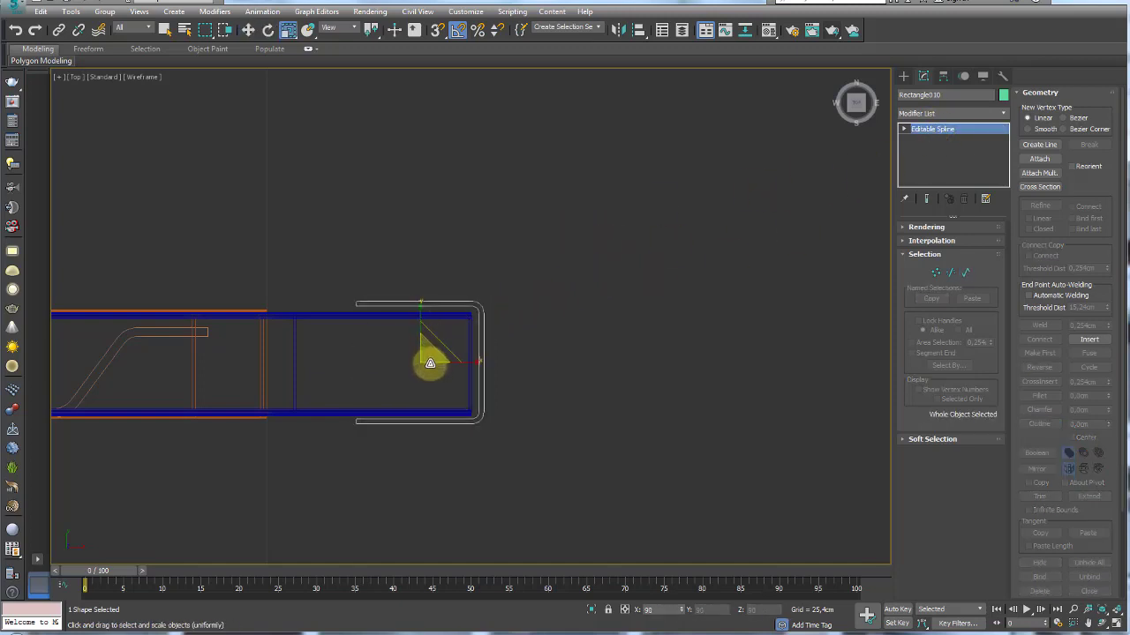
pyautogui.moveTo(430, 363); pyautogui.dragTo(429, 359)
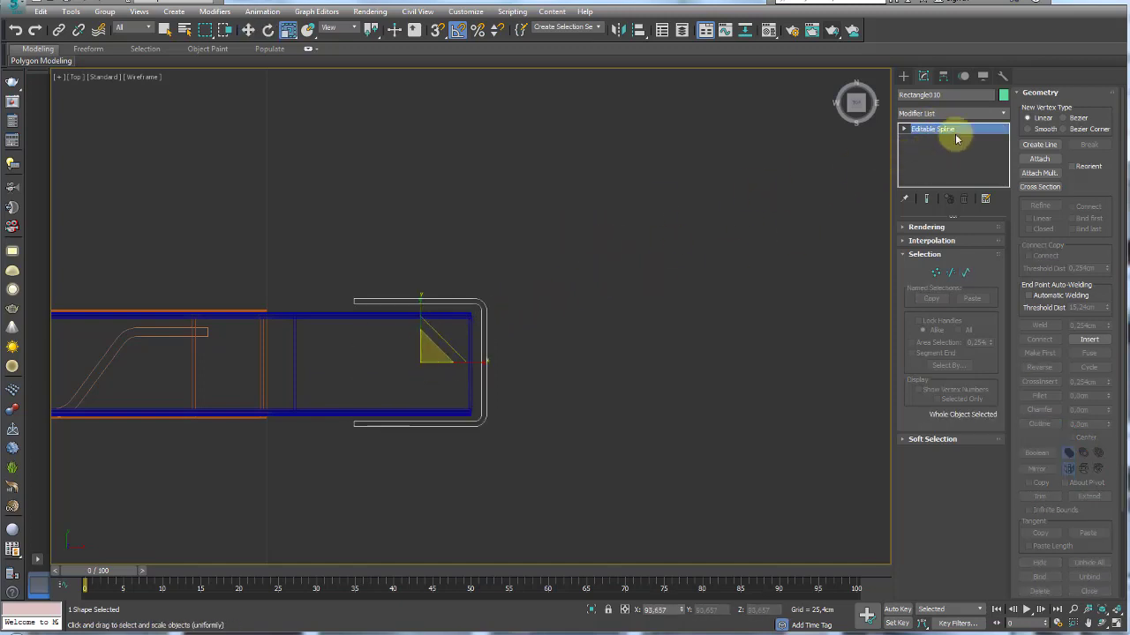
# Add an Extrude modifier to the channel profile and lower Amount from 876.3cm to about 297cm
pyautogui.click(1002, 117)
pyautogui.scroll(-10, 997, 212)
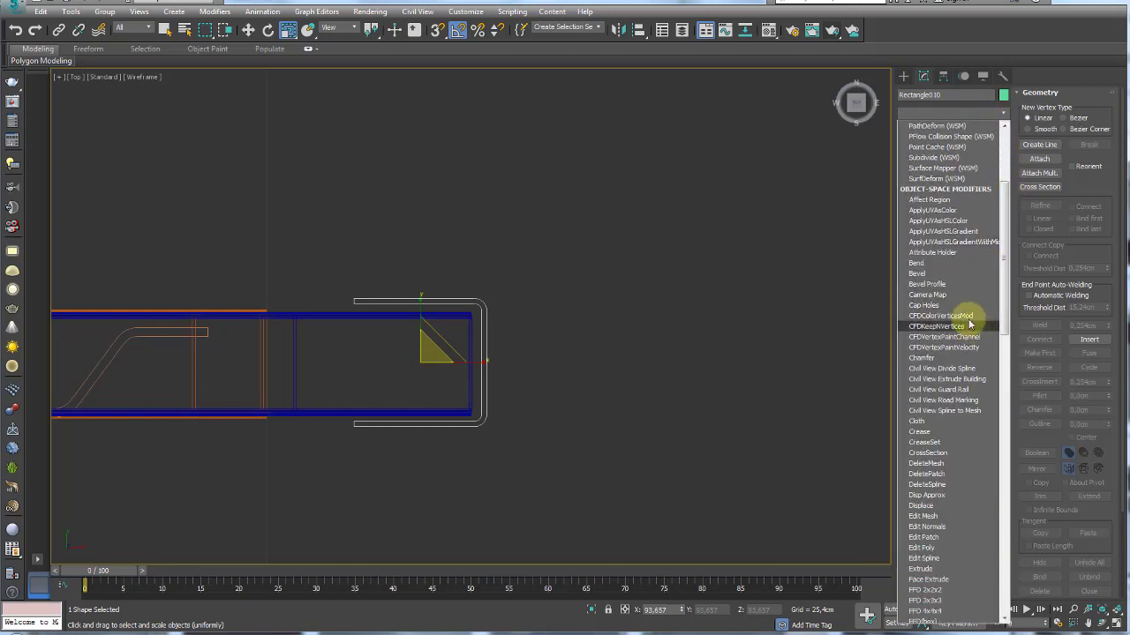
pyautogui.click(922, 569)
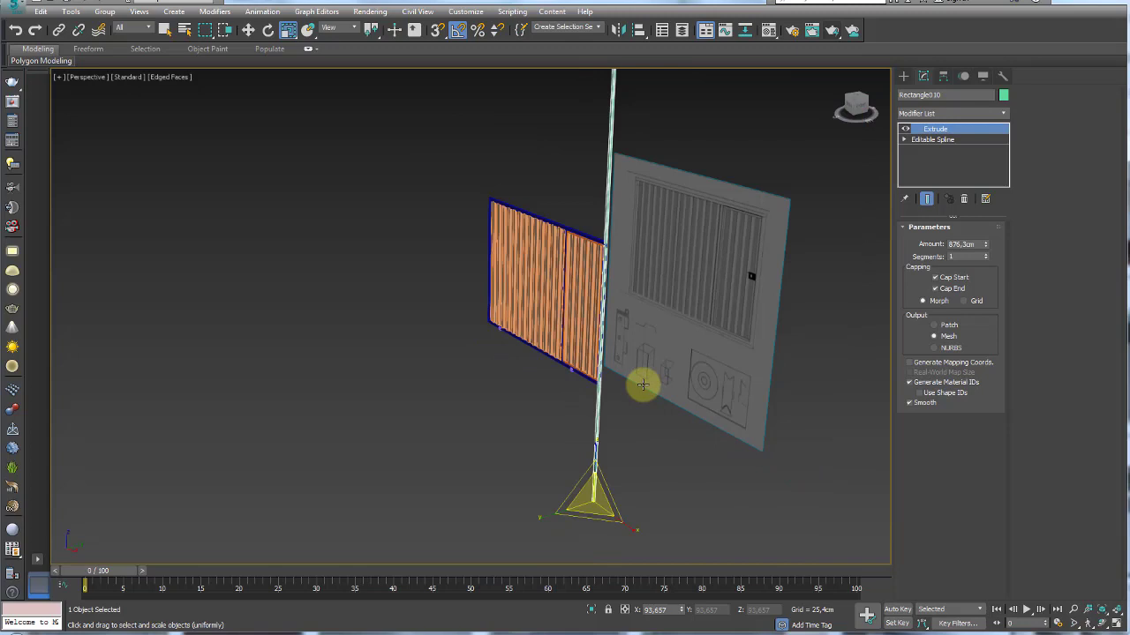
pyautogui.moveTo(643, 383)
pyautogui.keyDown('alt'); pyautogui.mouseDown(button='middle')
pyautogui.moveTo(711, 386)
pyautogui.moveTo(686, 396)
pyautogui.mouseUp(button='middle'); pyautogui.keyUp('alt')
pyautogui.moveTo(984, 251); pyautogui.dragTo(981, 527)
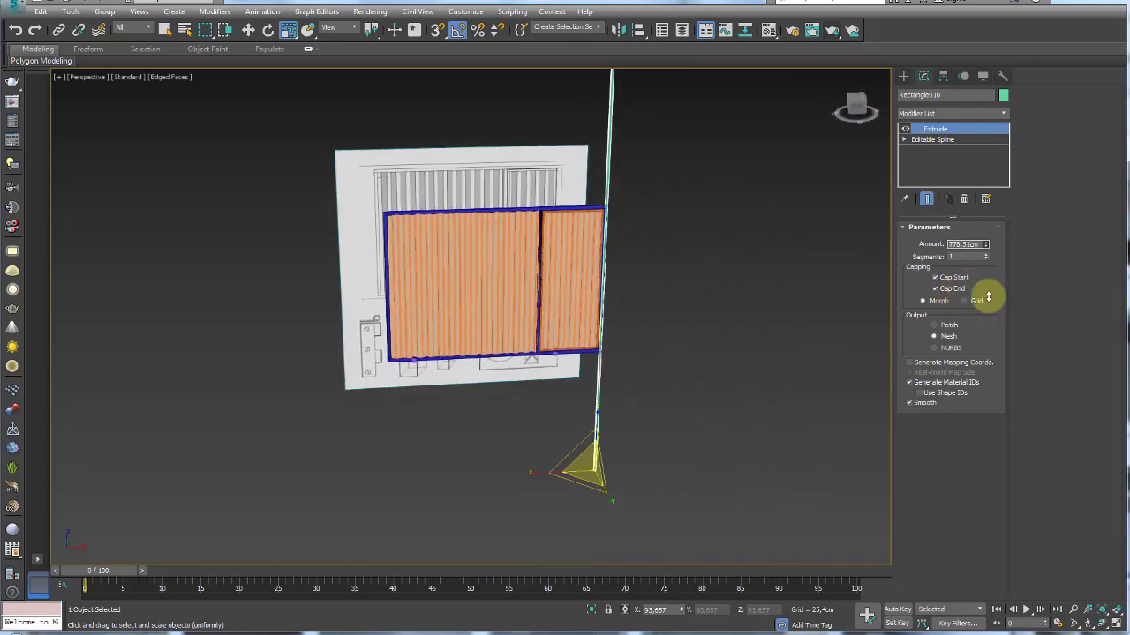
pyautogui.press('w')
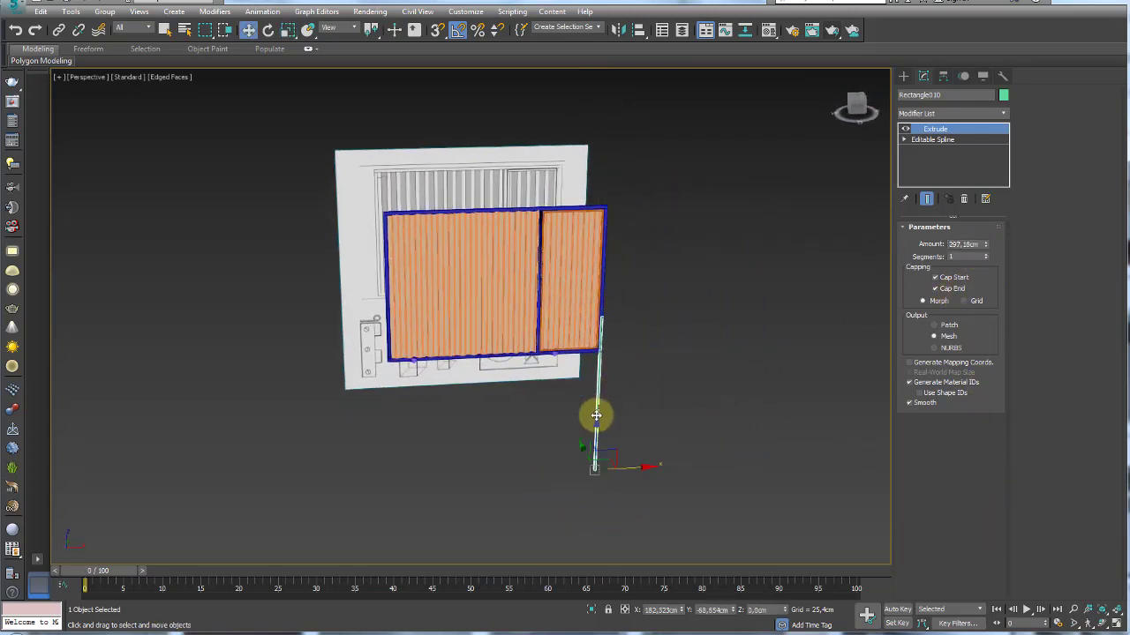
pyautogui.scroll(5, 608, 310)
pyautogui.scroll(3, 609, 309)
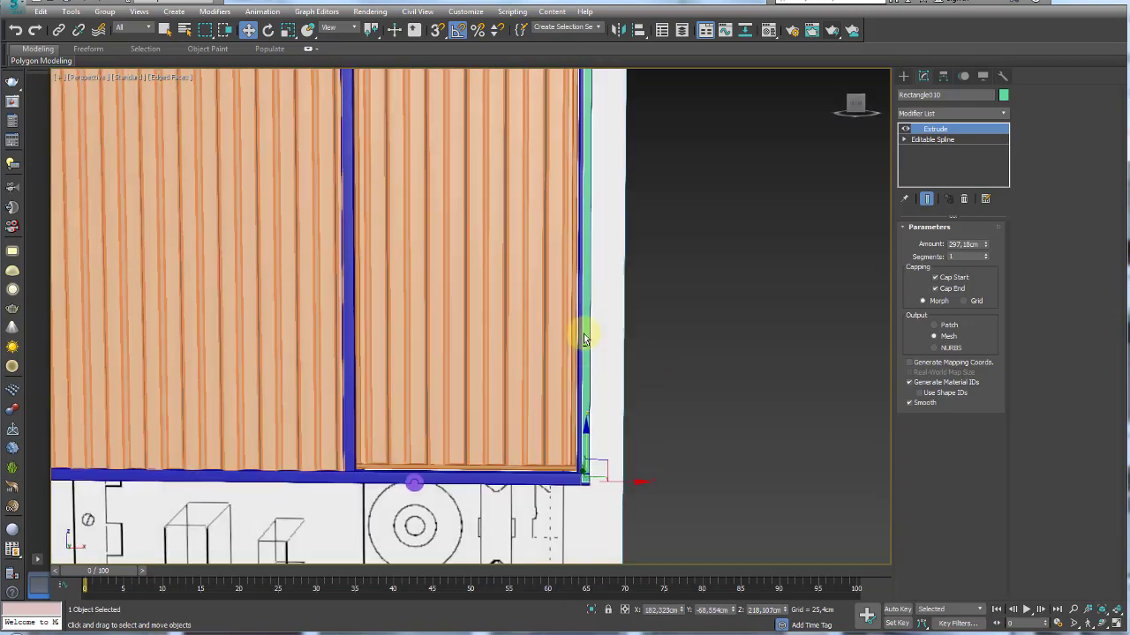
# Trim the side rail's extrusion to about 262.86cm, checking it from several angles
pyautogui.moveTo(586, 453)
pyautogui.keyDown('alt'); pyautogui.mouseDown(button='middle')
pyautogui.moveTo(663, 486)
pyautogui.moveTo(607, 484)
pyautogui.moveTo(583, 453)
pyautogui.moveTo(594, 491)
pyautogui.mouseUp(button='middle'); pyautogui.keyUp('alt')
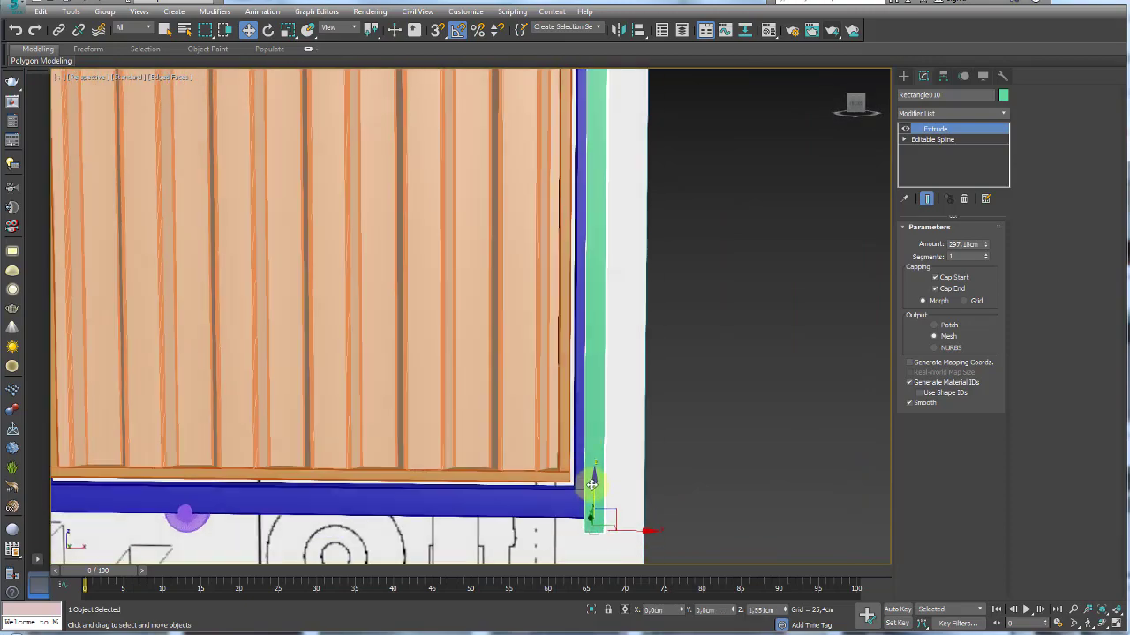
pyautogui.scroll(-3, 595, 483)
pyautogui.scroll(5, 623, 347)
pyautogui.scroll(-10, 608, 232)
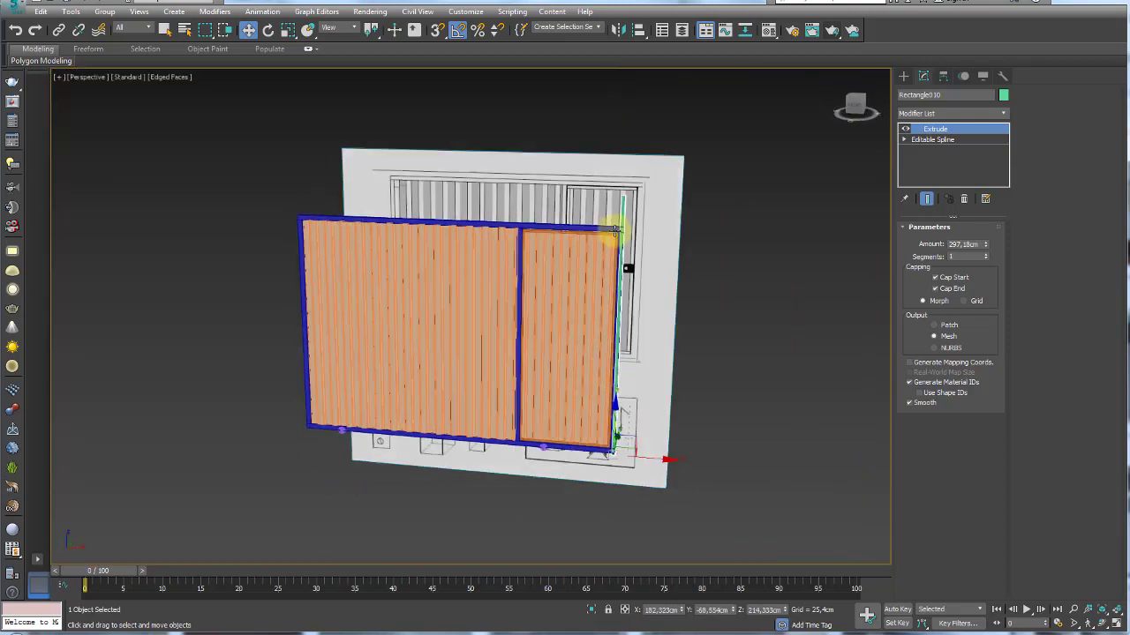
pyautogui.scroll(10, 628, 210)
pyautogui.keyDown('alt'); pyautogui.moveTo(628, 210); pyautogui.dragTo(783, 237, button='middle'); pyautogui.keyUp('alt')
pyautogui.moveTo(987, 255); pyautogui.dragTo(990, 262)
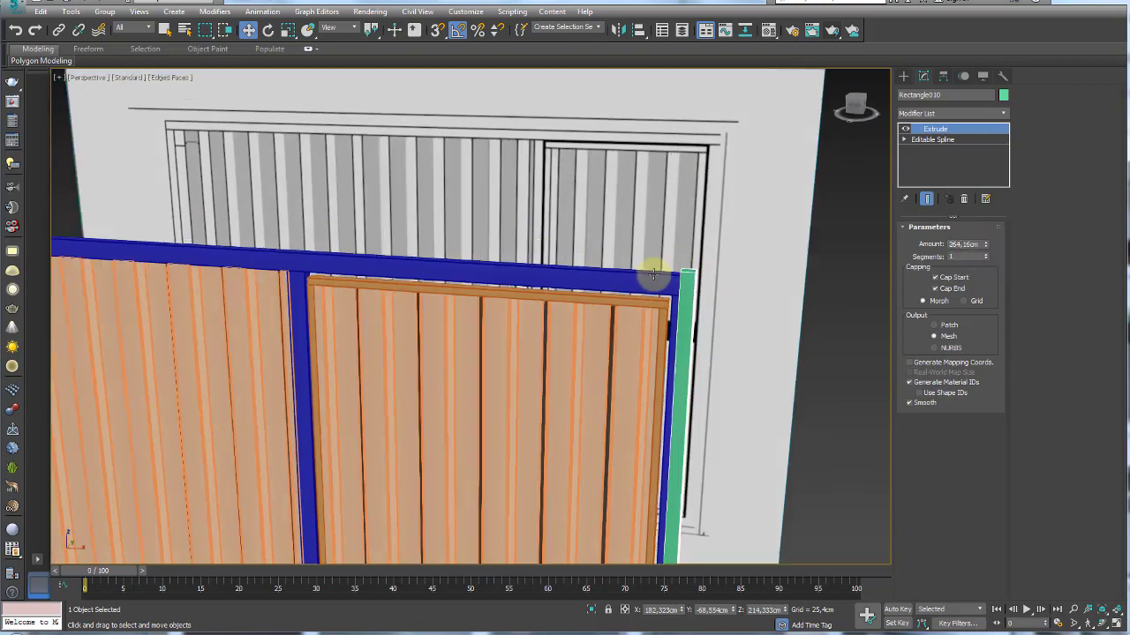
pyautogui.keyDown('alt'); pyautogui.moveTo(651, 273); pyautogui.dragTo(587, 272, button='middle'); pyautogui.keyUp('alt')
pyautogui.keyDown('alt'); pyautogui.moveTo(815, 171); pyautogui.dragTo(638, 198, button='middle'); pyautogui.keyUp('alt')
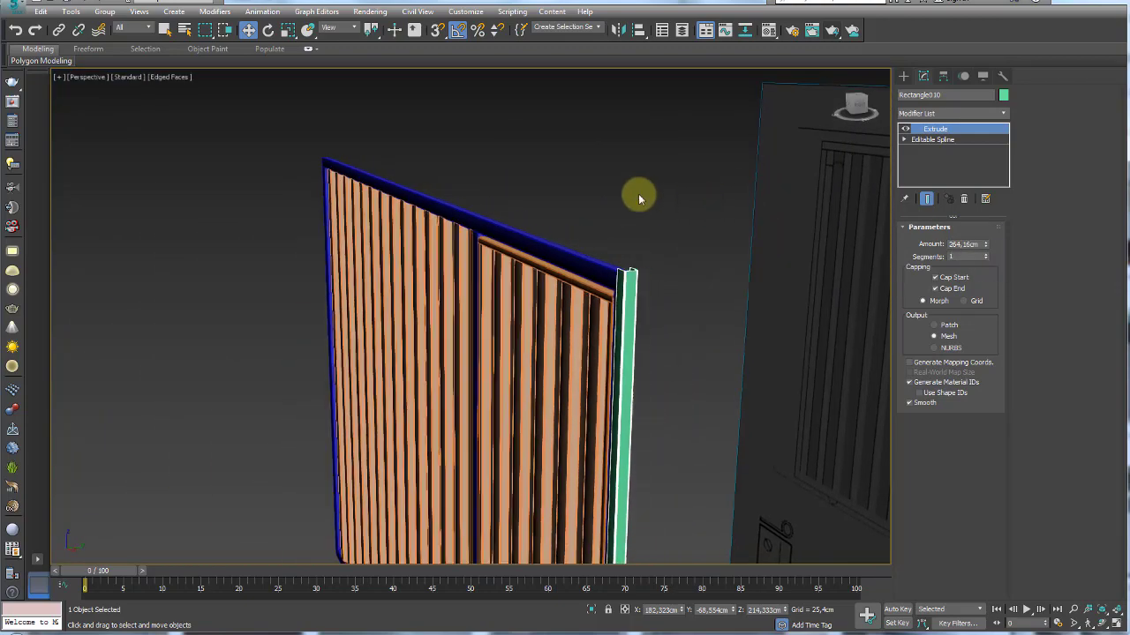
pyautogui.moveTo(572, 253)
pyautogui.keyDown('alt'); pyautogui.mouseDown(button='middle')
pyautogui.moveTo(598, 220)
pyautogui.moveTo(605, 245)
pyautogui.moveTo(575, 245)
pyautogui.mouseUp(button='middle'); pyautogui.keyUp('alt')
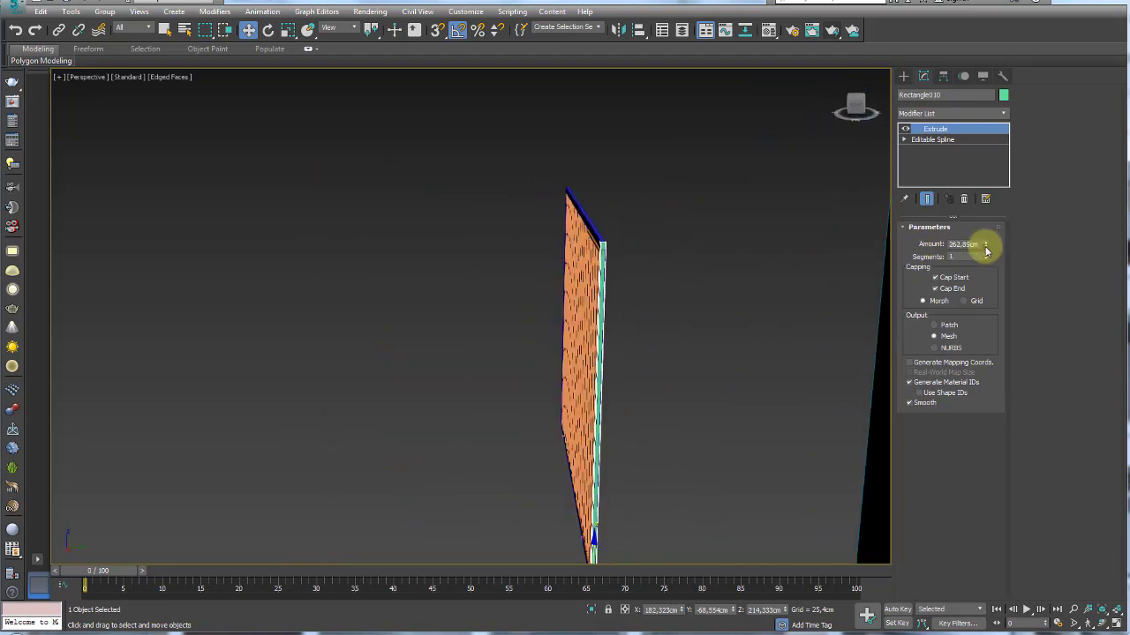
# Frame the top end of the rail in the Left view
pyautogui.press('l')
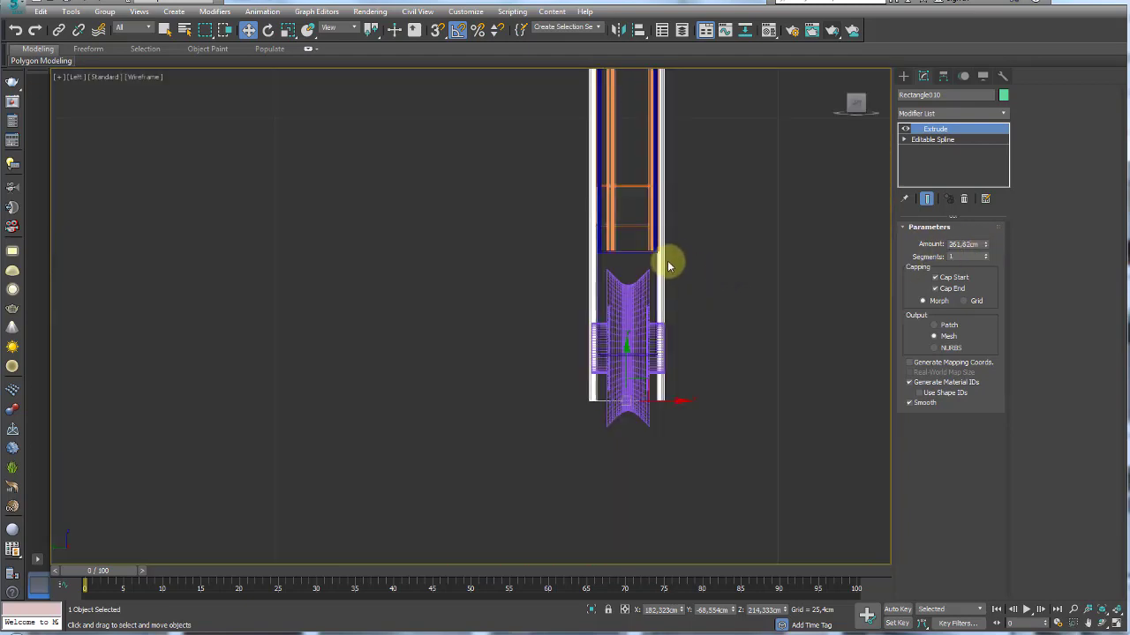
pyautogui.scroll(1, 653, 300)
pyautogui.scroll(-3, 623, 300)
pyautogui.scroll(-1, 629, 212)
pyautogui.scroll(-2, 617, 238)
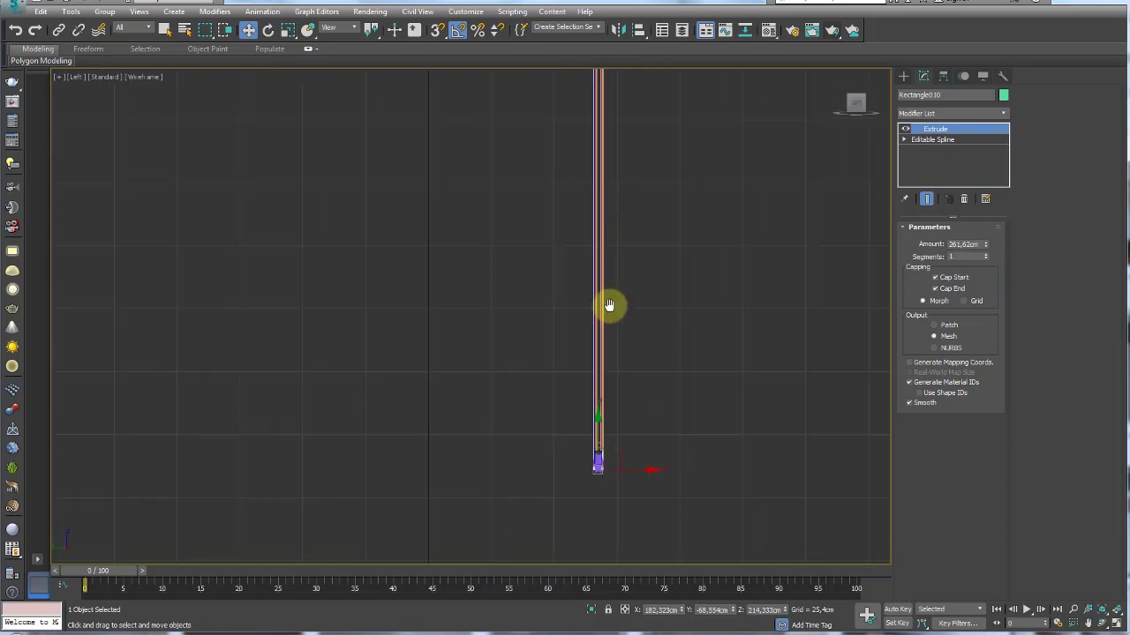
pyautogui.scroll(3, 585, 194)
pyautogui.moveTo(585, 194)
pyautogui.mouseDown(button='middle')
pyautogui.moveTo(603, 159)
pyautogui.moveTo(559, 199)
pyautogui.mouseUp(button='middle')
pyautogui.scroll(3, 565, 196)
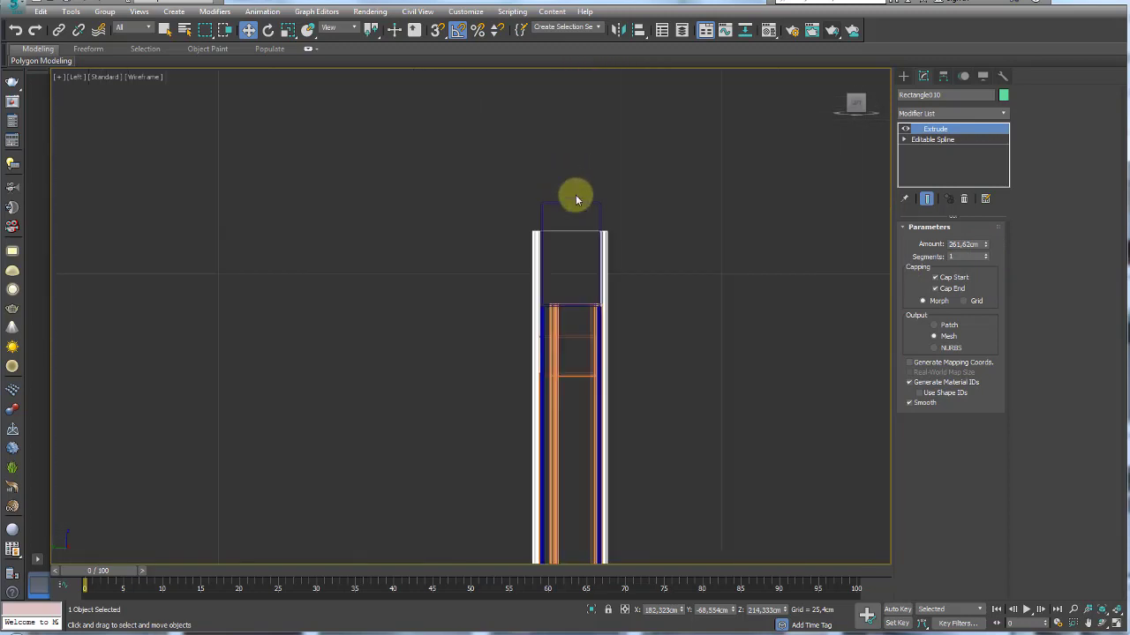
pyautogui.scroll(2, 576, 194)
pyautogui.scroll(1, 543, 197)
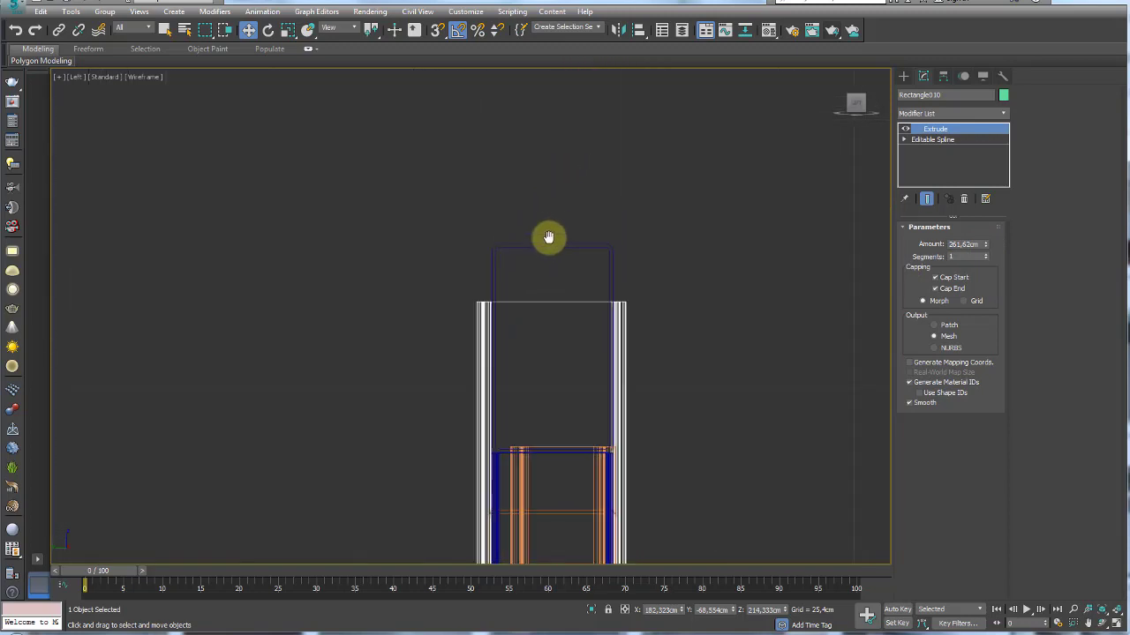
# Draw a wide flat rectangle above the guide channel and a tall narrow rectangle on top of it
pyautogui.click(903, 76)
pyautogui.click(974, 161)
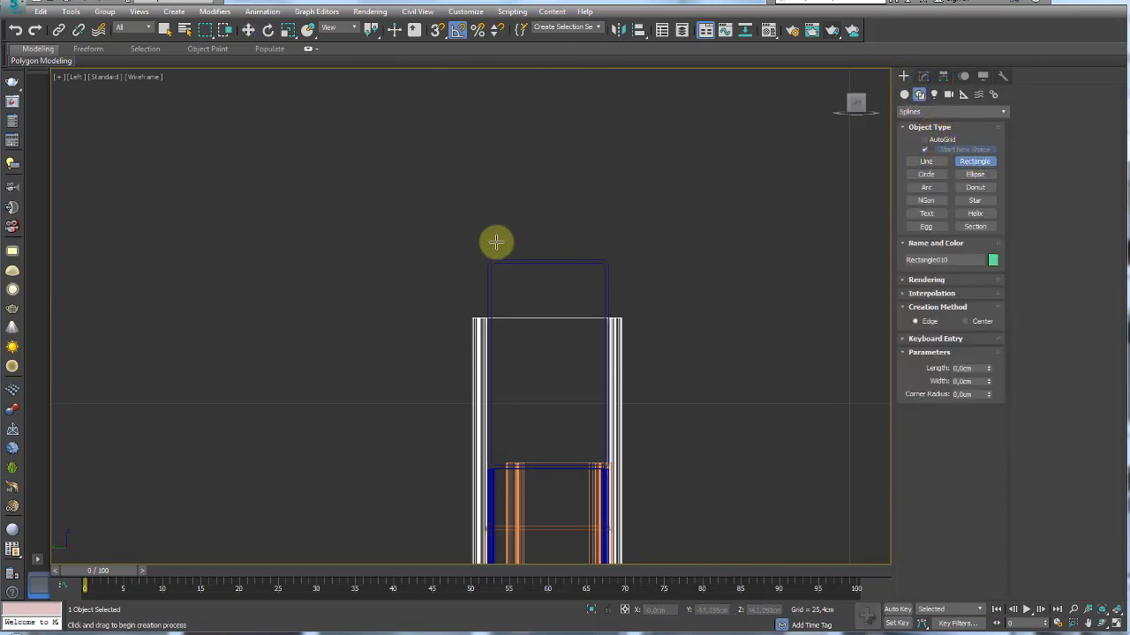
pyautogui.moveTo(502, 248); pyautogui.dragTo(597, 256)
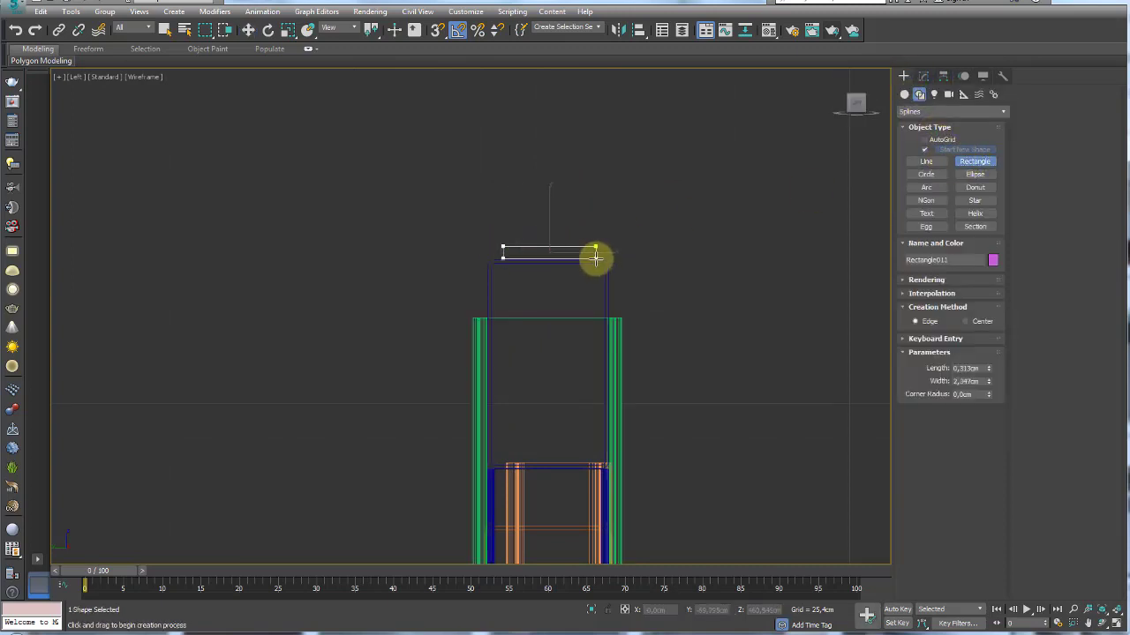
pyautogui.moveTo(545, 249); pyautogui.dragTo(551, 172)
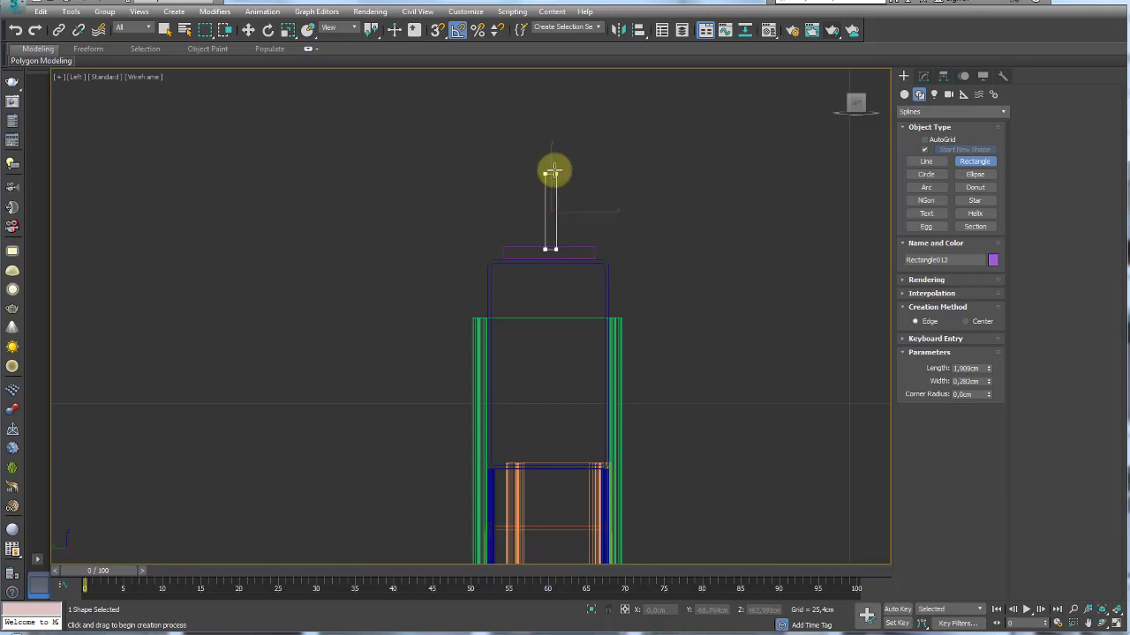
pyautogui.press('w')
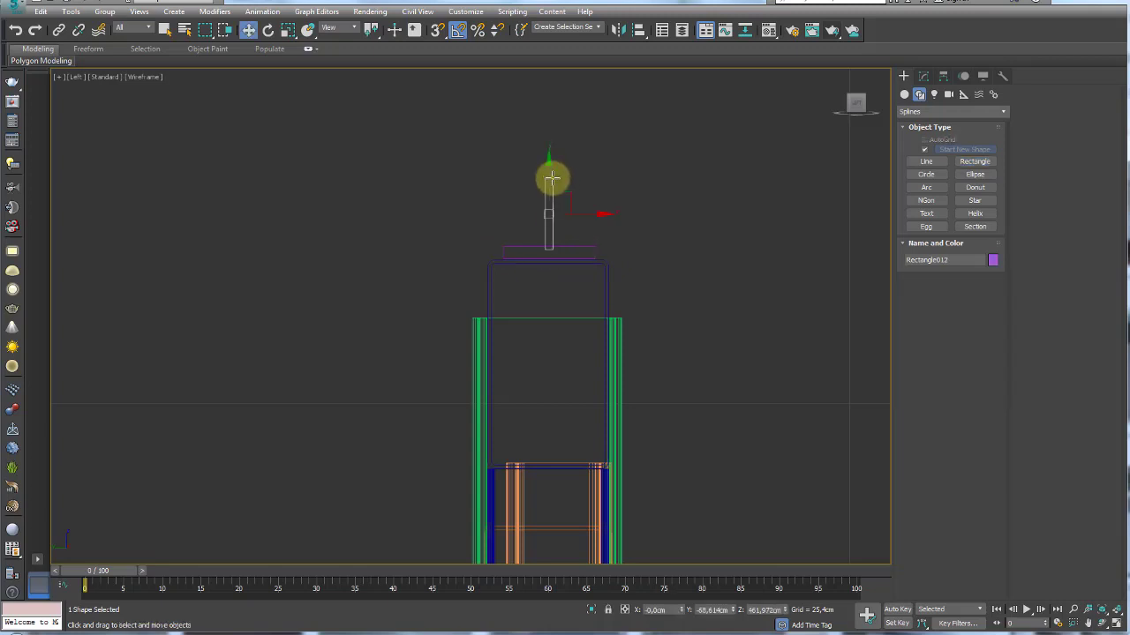
pyautogui.hotkey('ctrl', 'z')
pyautogui.rightClick(575, 247)
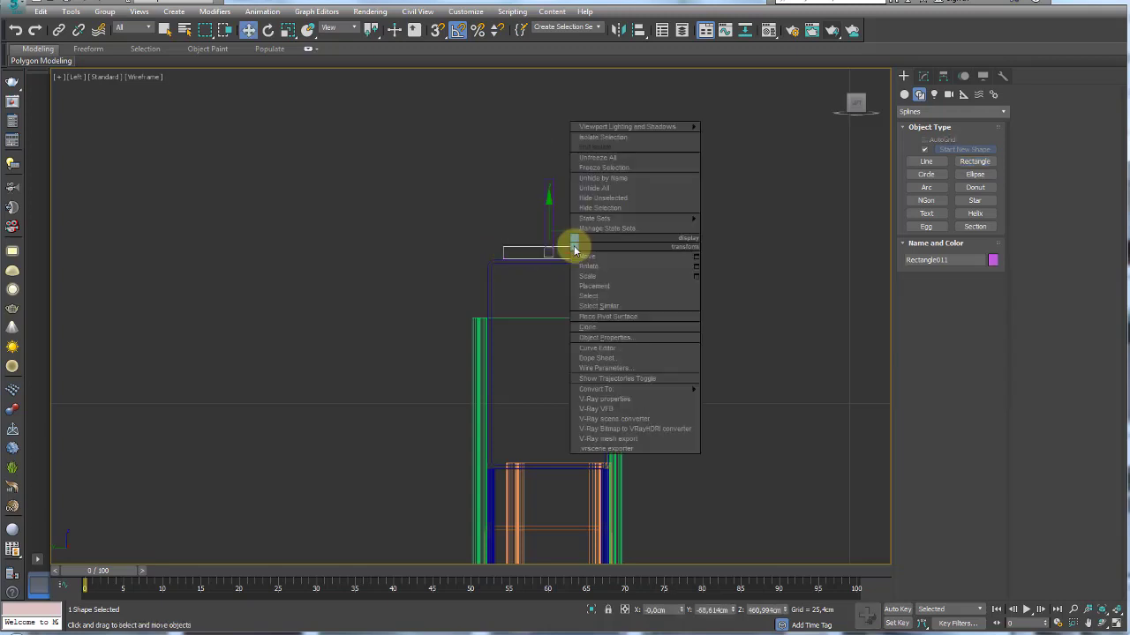
pyautogui.moveTo(618, 389)
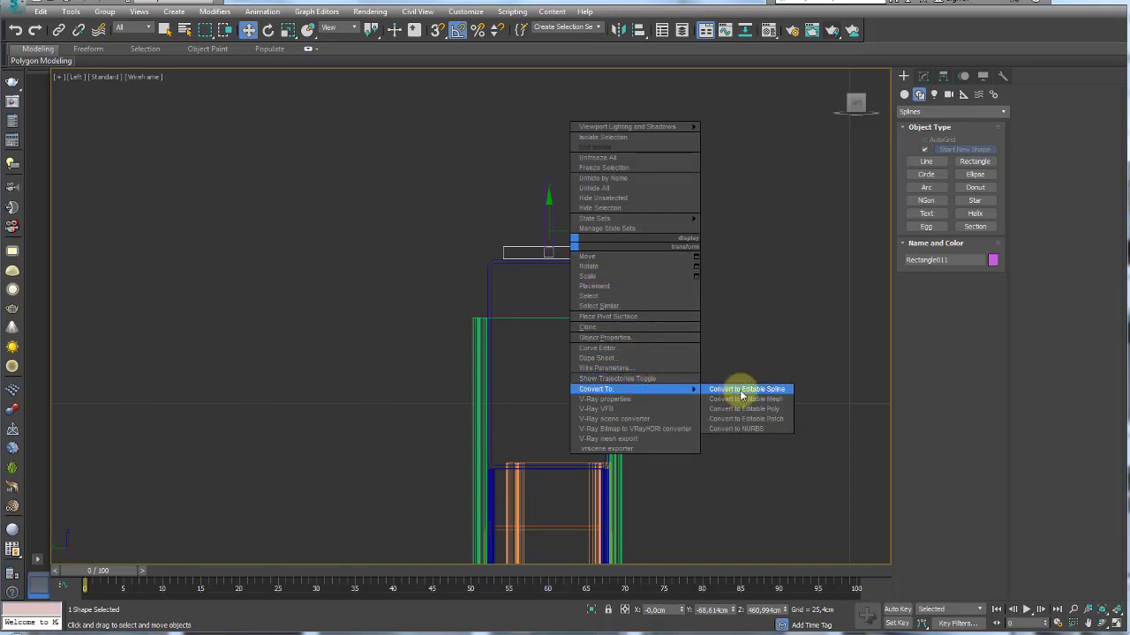
# Convert the flat rectangle to an editable spline and attach the tall rectangle to it
pyautogui.click(741, 390)
pyautogui.click(1039, 173)
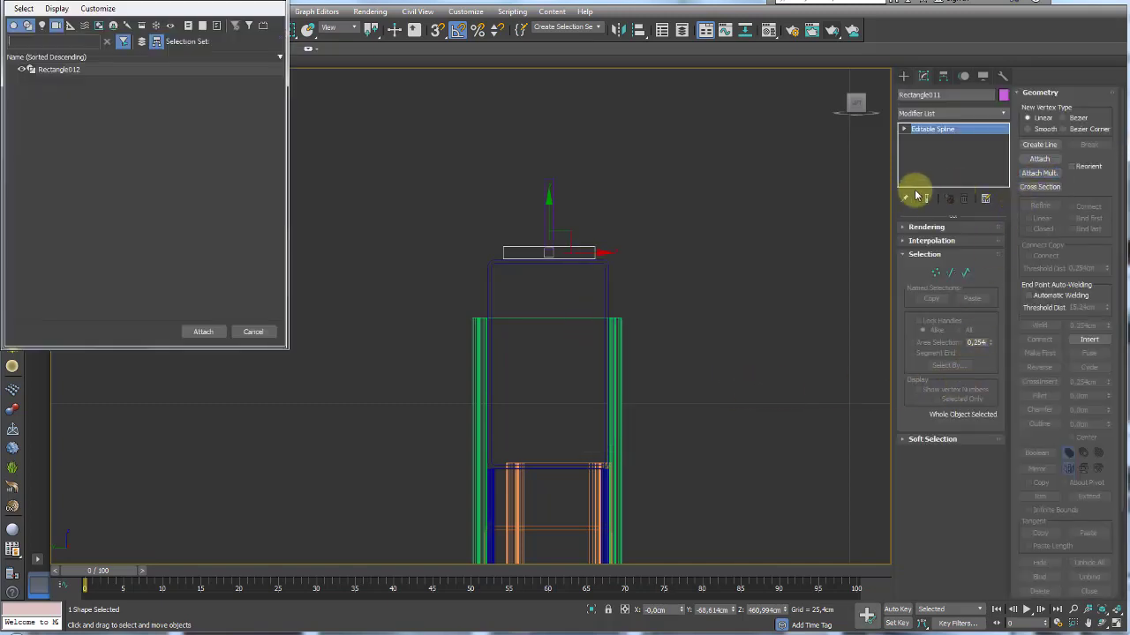
pyautogui.click(294, 3)
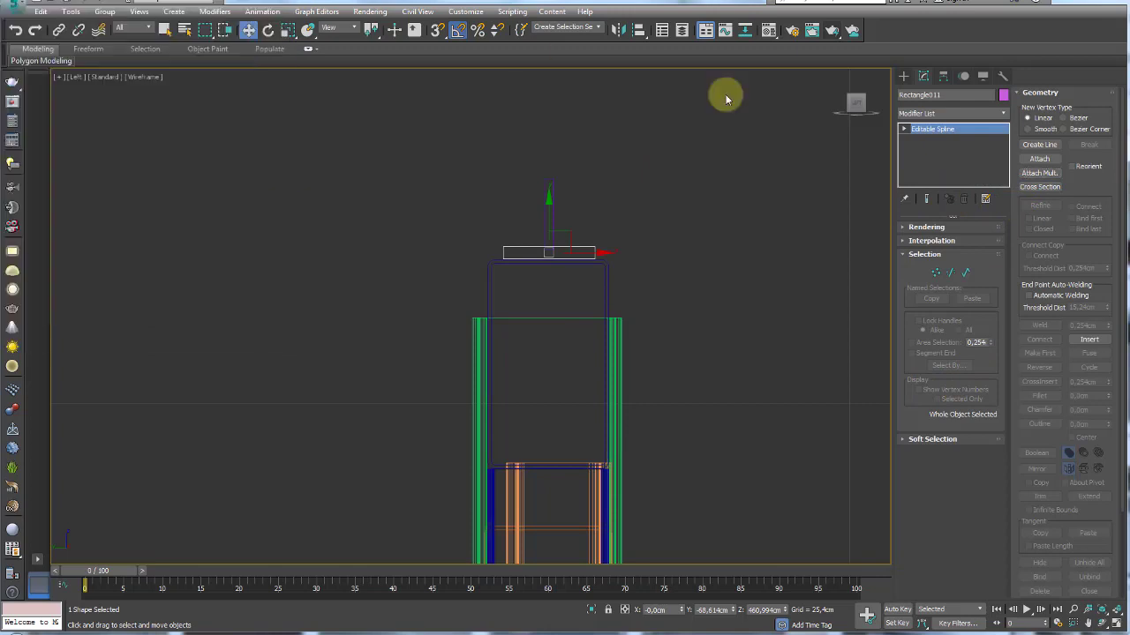
pyautogui.click(1037, 159)
pyautogui.click(554, 218)
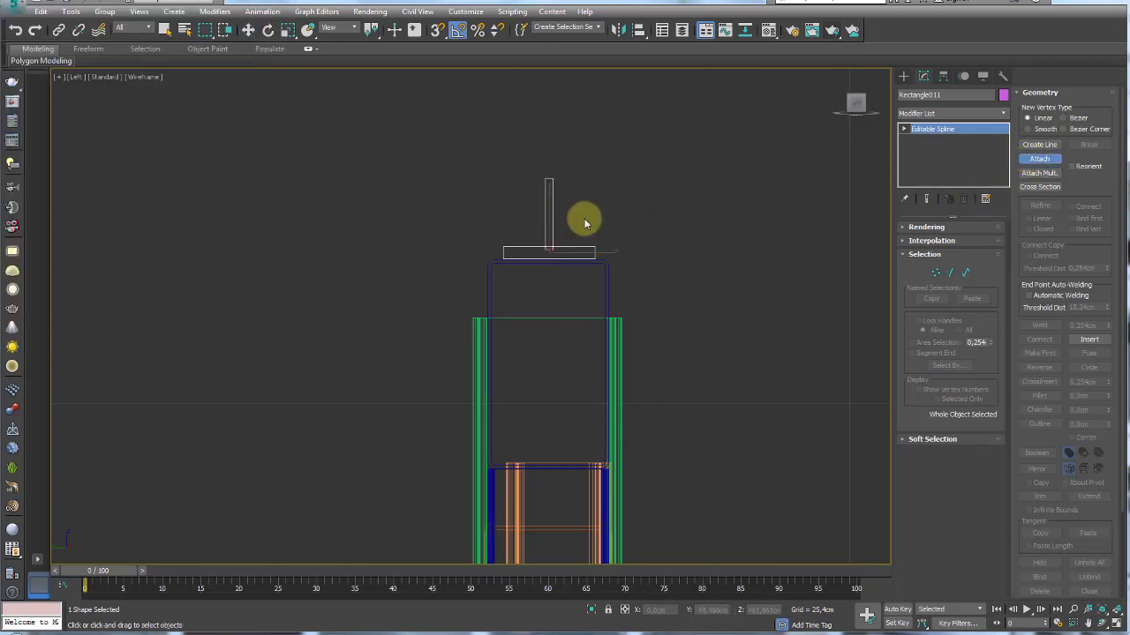
pyautogui.rightClick(582, 221)
# Trim the overlapping segments and weld the vertices where the two rectangles meet
pyautogui.scroll(5, 567, 226)
pyautogui.click(967, 272)
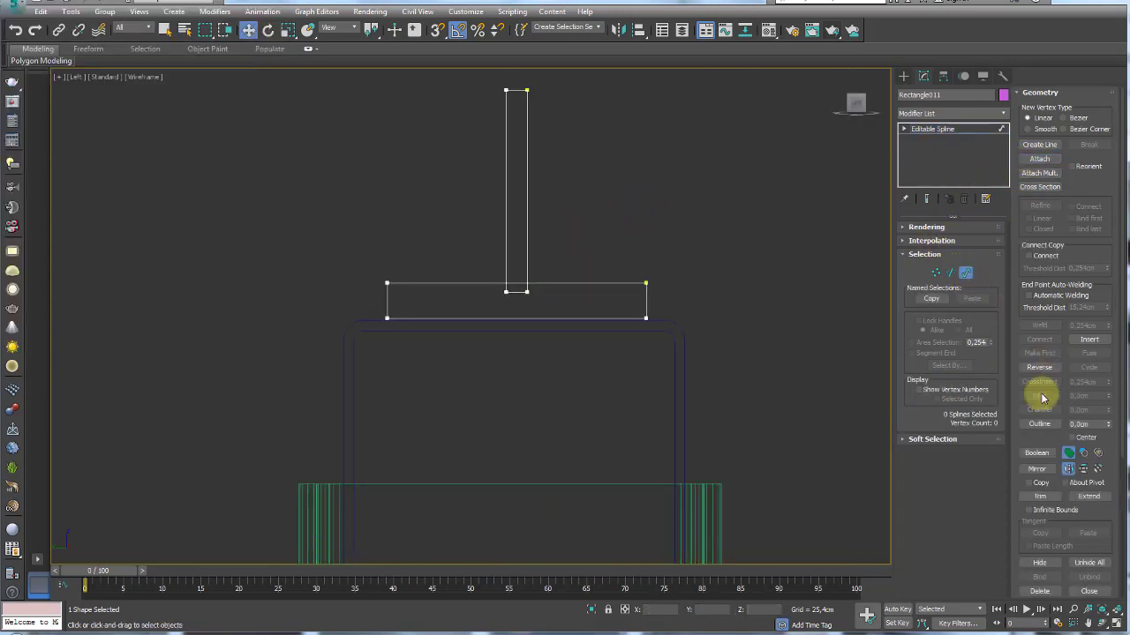
pyautogui.scroll(-3, 1041, 433)
pyautogui.click(1040, 377)
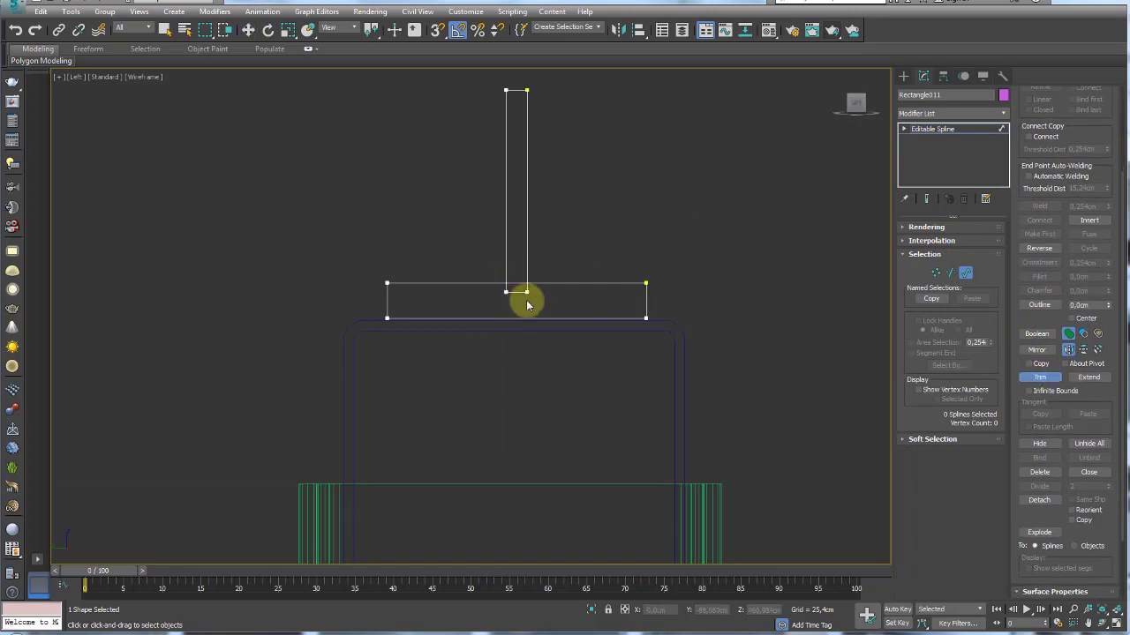
pyautogui.click(936, 273)
pyautogui.moveTo(528, 277); pyautogui.dragTo(463, 296)
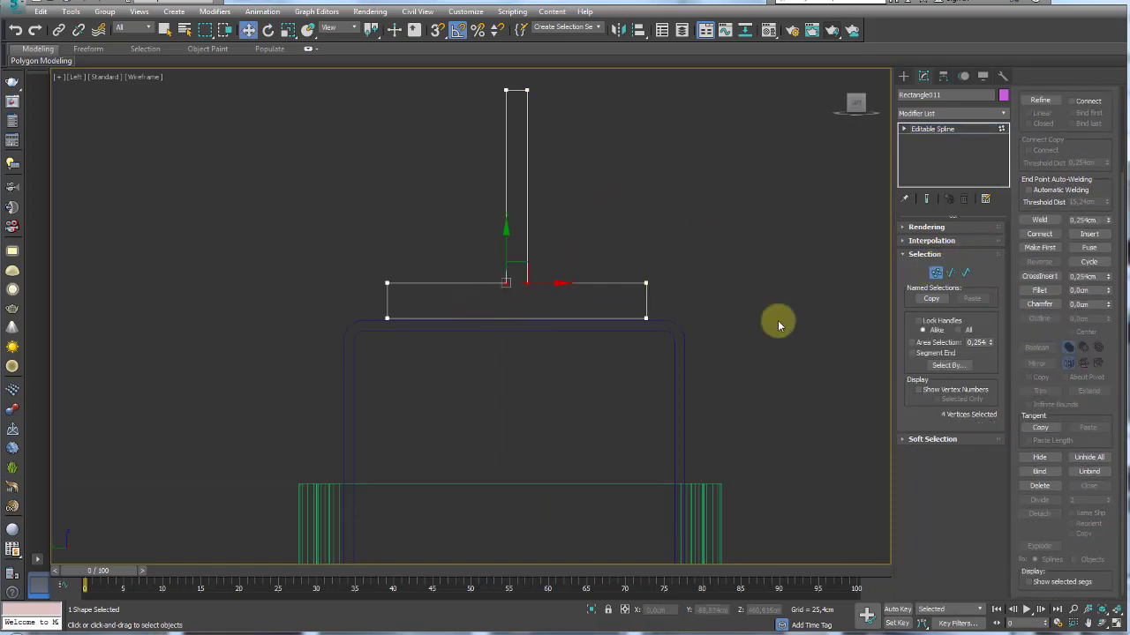
pyautogui.click(1039, 220)
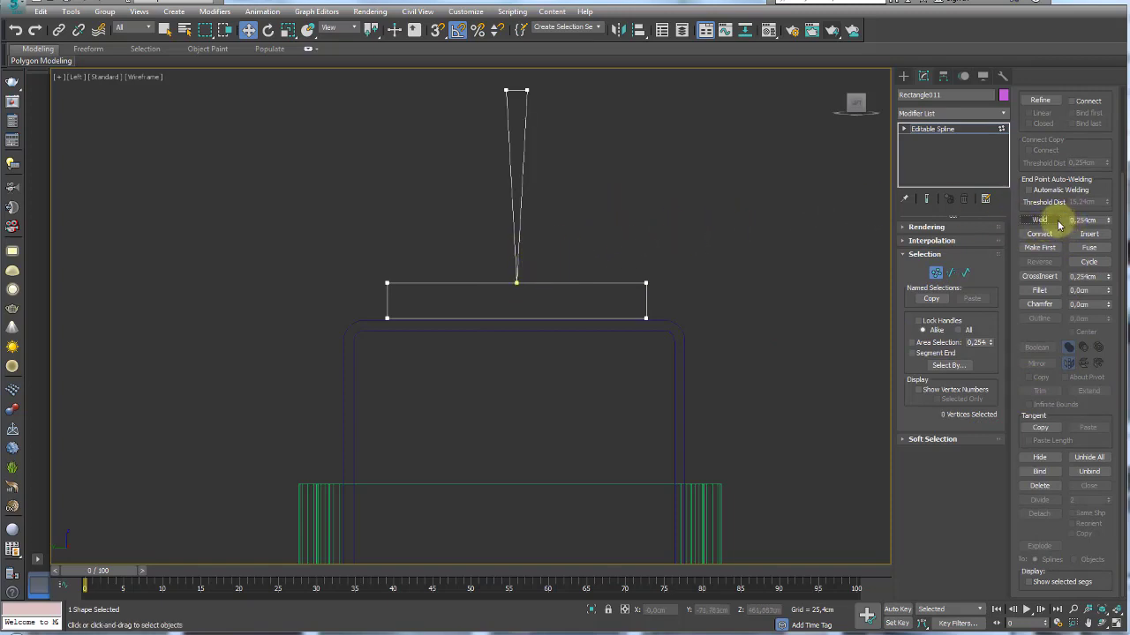
# Undo the weld, set the weld threshold to 0.1 cm, and re-enter vertex editing
pyautogui.hotkey('ctrl', 'z')
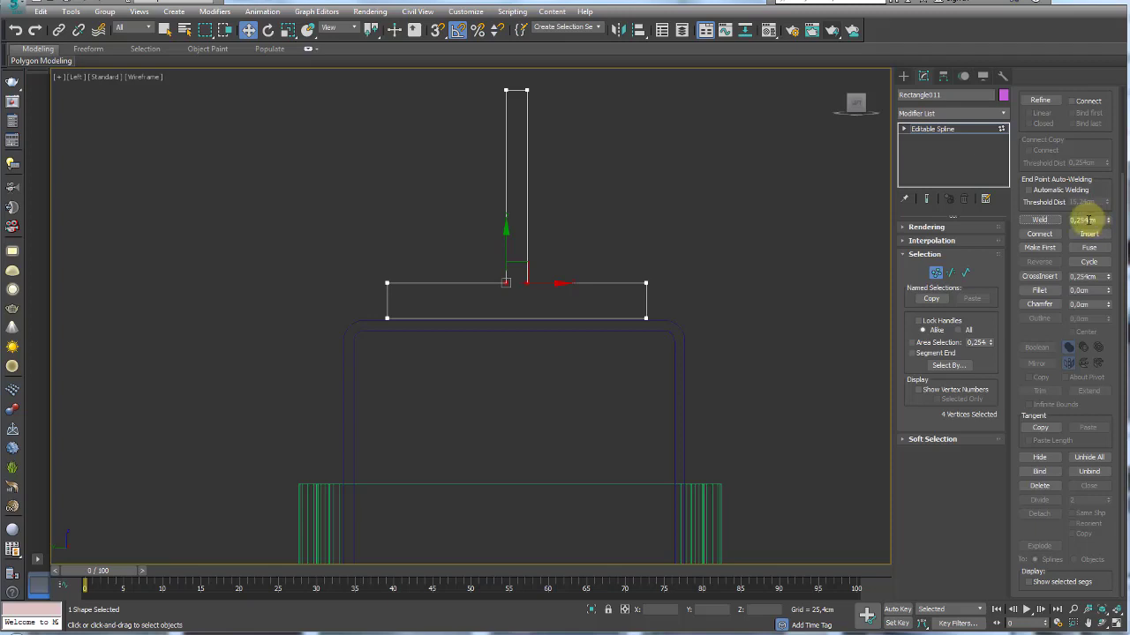
pyautogui.write('0,1')
pyautogui.press('Return')
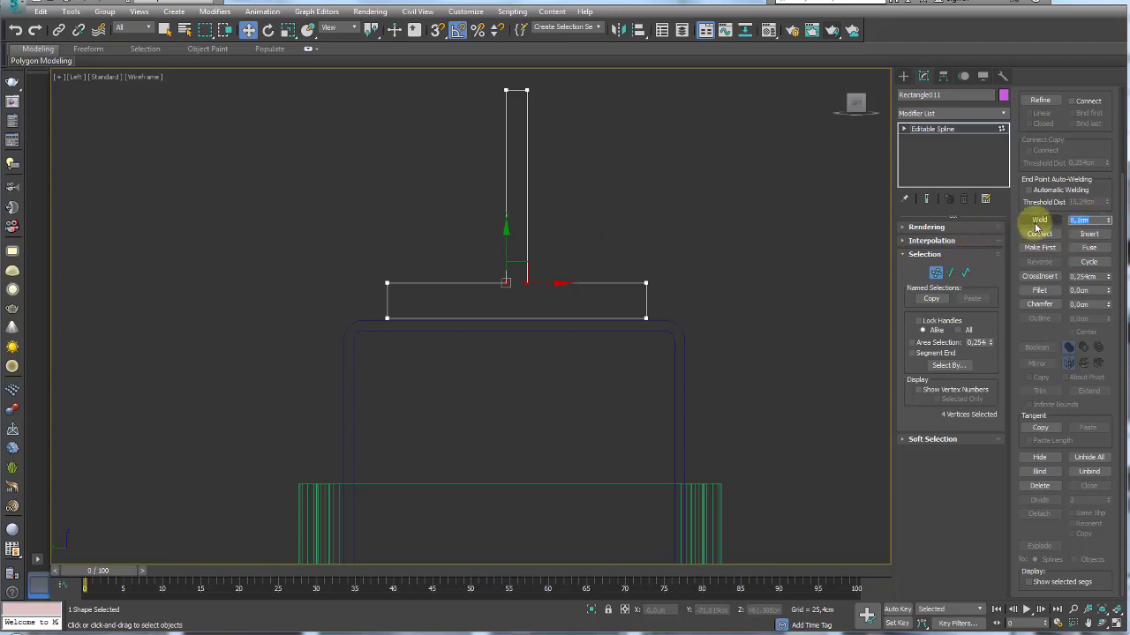
pyautogui.click(953, 156)
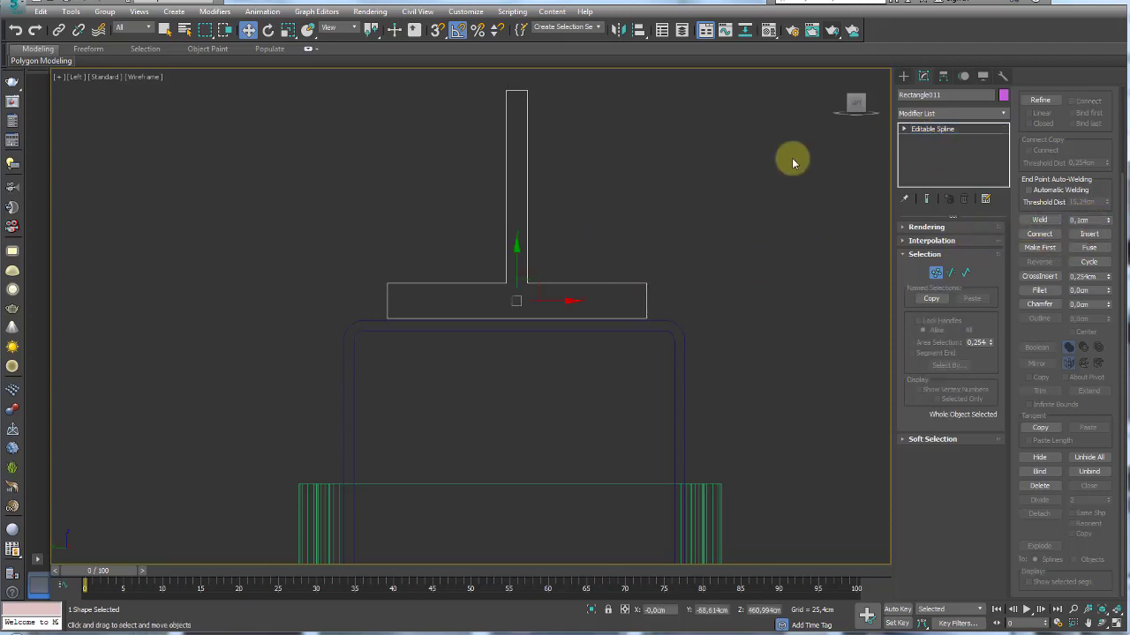
pyautogui.click(936, 272)
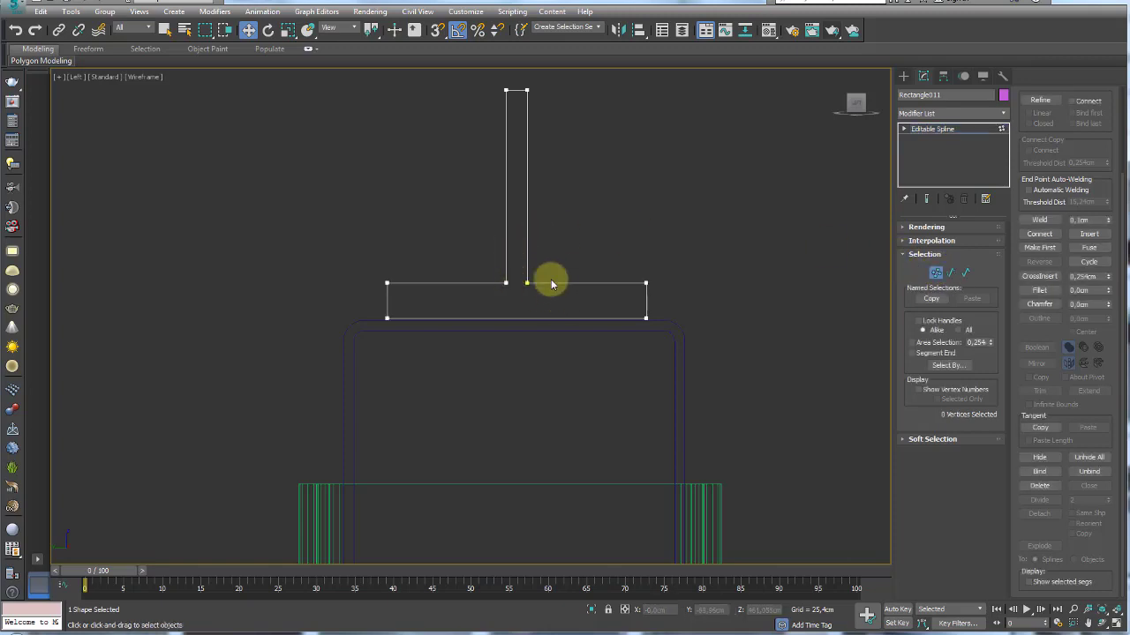
# Finish sub-object editing of the T-profile outline and view it in Perspective
pyautogui.press('e')
pyautogui.press('r')
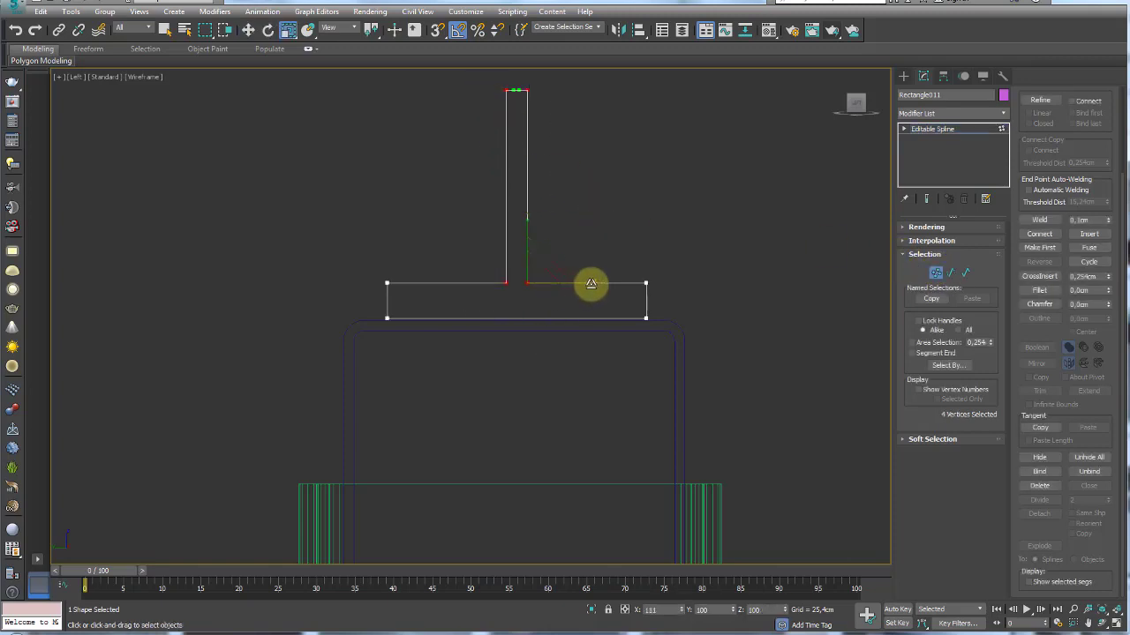
pyautogui.rightClick(533, 197)
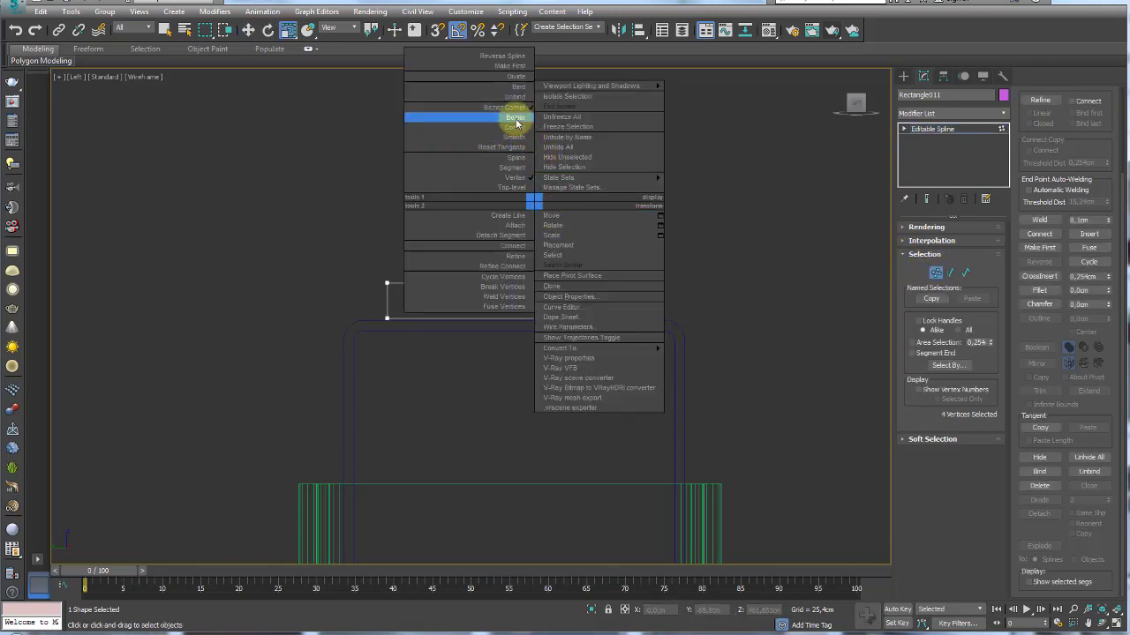
pyautogui.click(579, 169)
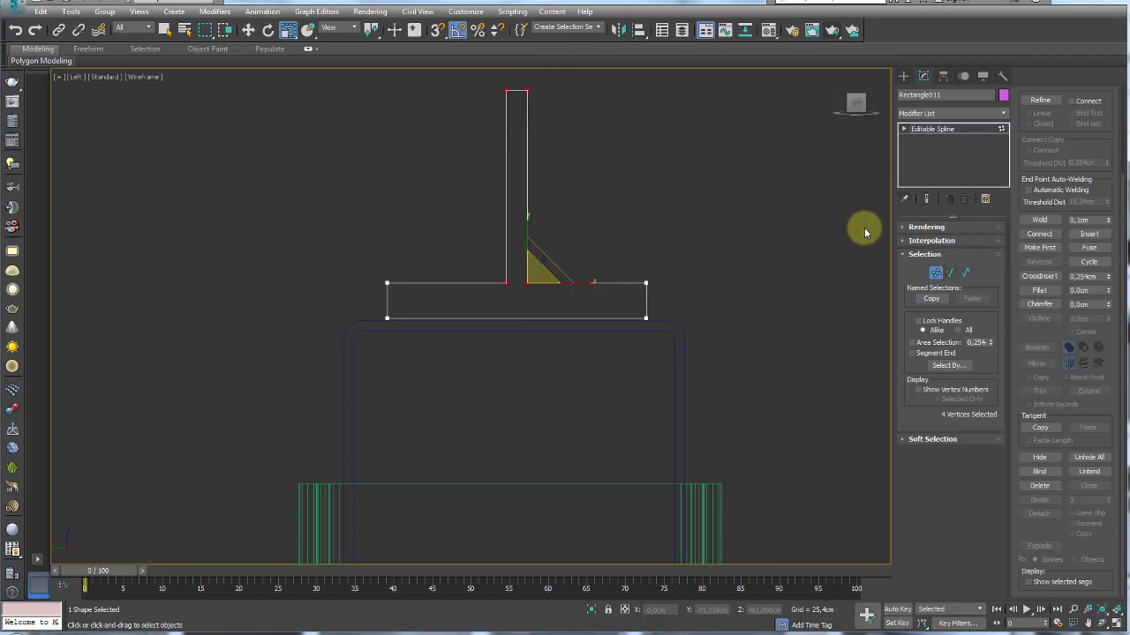
pyautogui.click(952, 275)
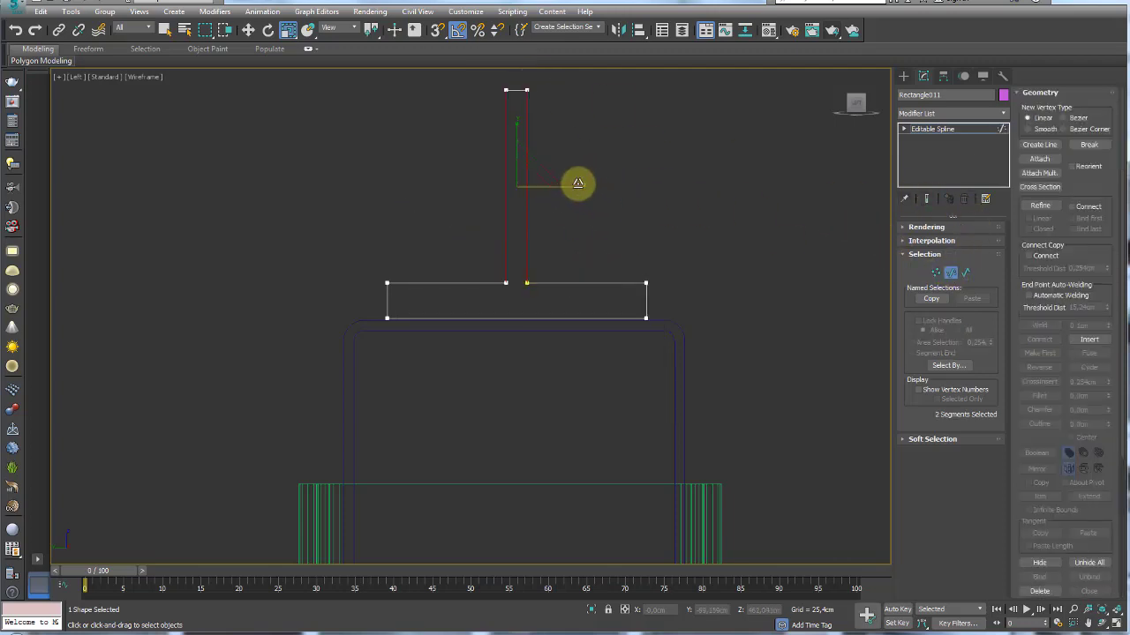
pyautogui.click(921, 129)
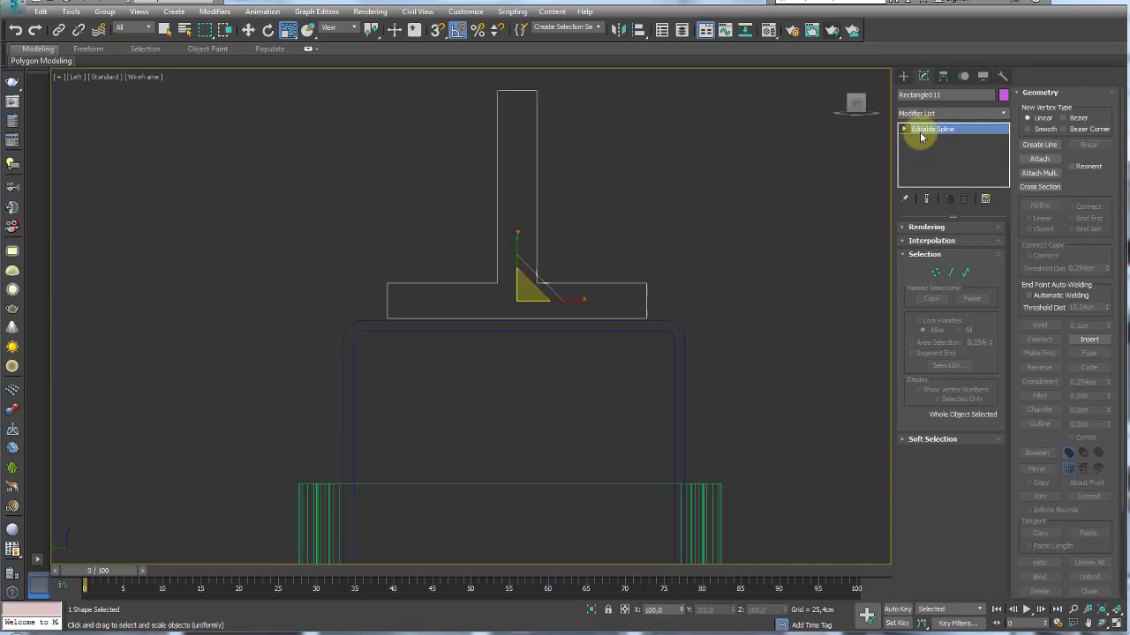
pyautogui.press('p')
pyautogui.moveTo(685, 196)
pyautogui.keyDown('alt'); pyautogui.mouseDown(button='middle')
pyautogui.moveTo(653, 221)
pyautogui.moveTo(638, 202)
pyautogui.mouseUp(button='middle'); pyautogui.keyUp('alt')
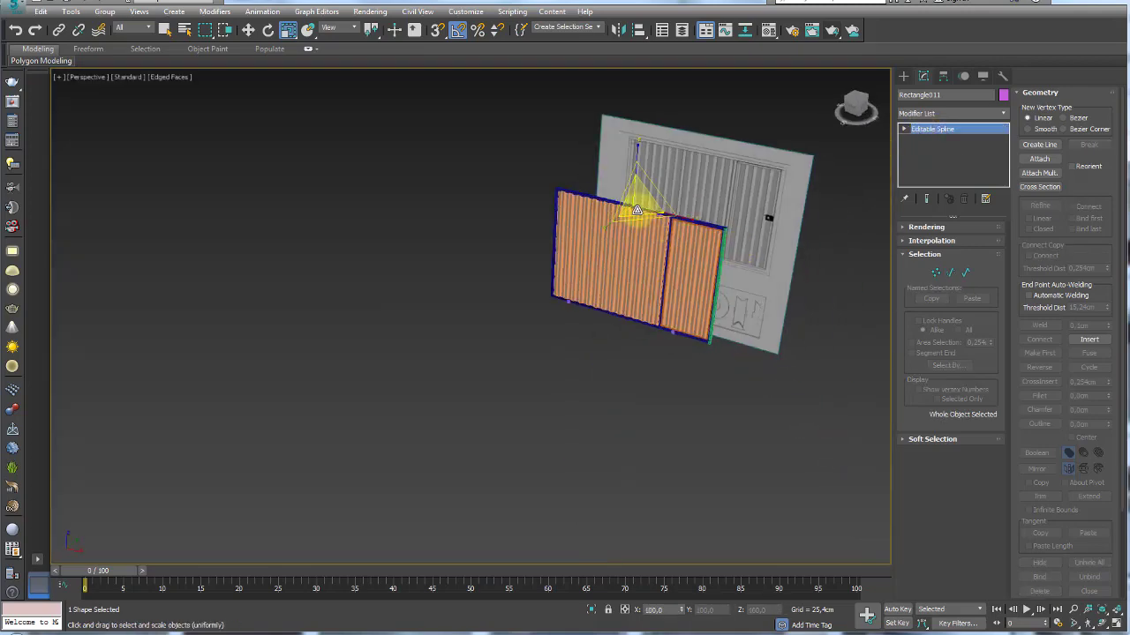
pyautogui.scroll(5, 676, 203)
pyautogui.scroll(3, 676, 204)
# Extrude the T-profile outline to a depth of 8.89cm
pyautogui.click(1003, 114)
pyautogui.scroll(-5, 1003, 177)
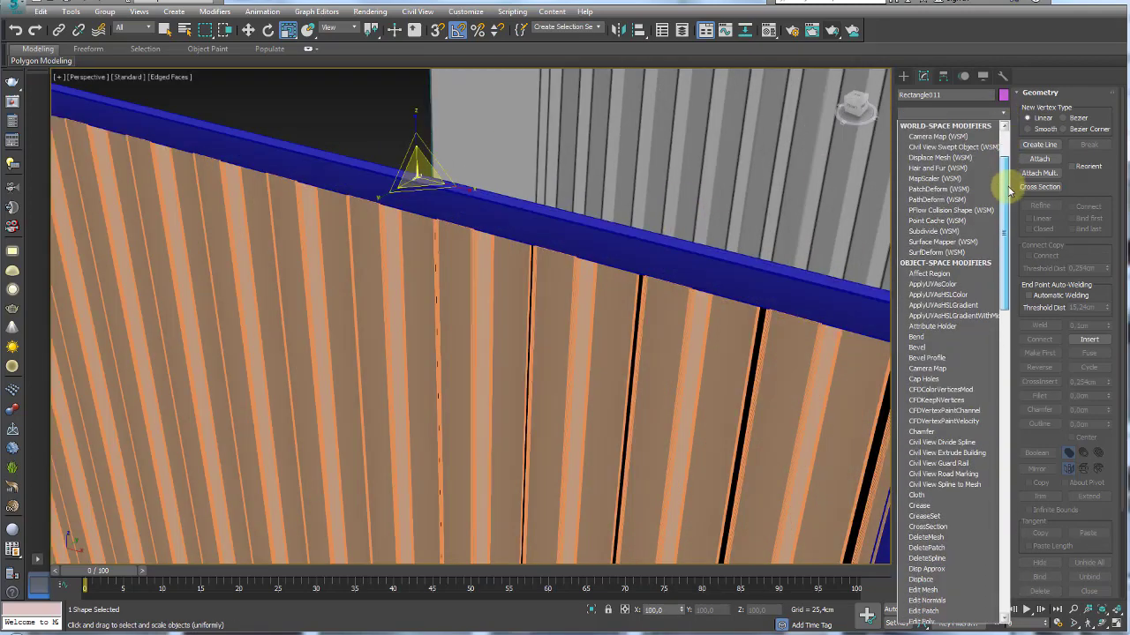
pyautogui.scroll(-1, 964, 254)
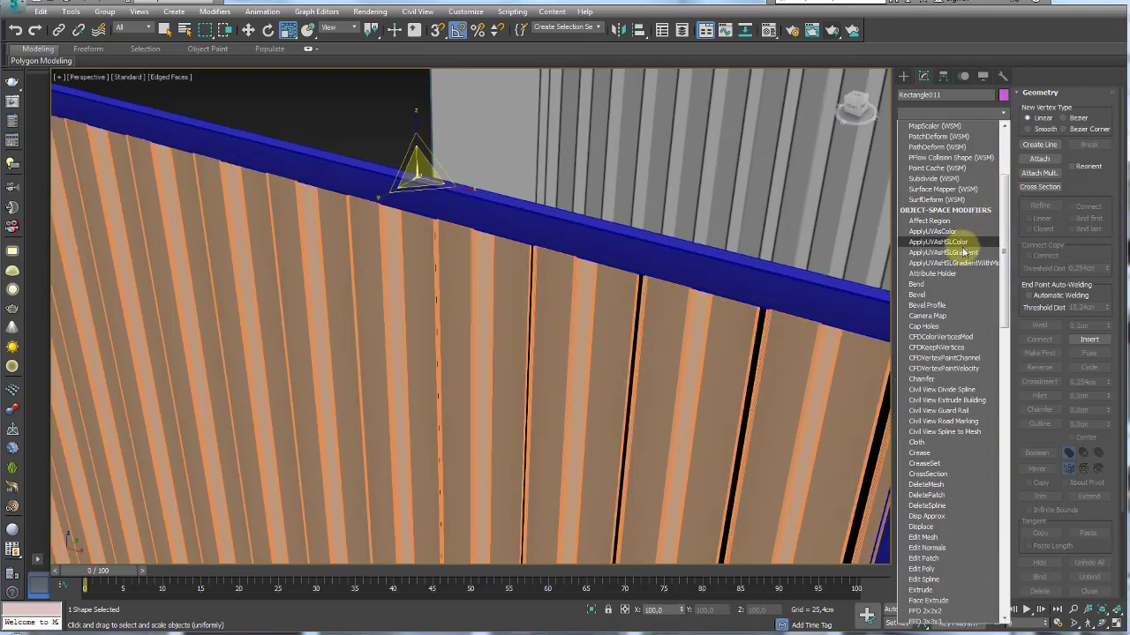
pyautogui.click(928, 590)
pyautogui.moveTo(533, 227); pyautogui.dragTo(549, 247, button='middle')
pyautogui.moveTo(985, 244)
pyautogui.mouseDown()
pyautogui.moveTo(984, 230)
pyautogui.moveTo(983, 239)
pyautogui.mouseUp()
pyautogui.moveTo(577, 250)
pyautogui.keyDown('alt'); pyautogui.mouseDown(button='middle')
pyautogui.moveTo(539, 260)
pyautogui.moveTo(556, 248)
pyautogui.moveTo(252, 232)
pyautogui.moveTo(144, 207)
pyautogui.mouseUp(button='middle'); pyautogui.keyUp('alt')
pyautogui.press('w')
pyautogui.scroll(-1, 191, 217)
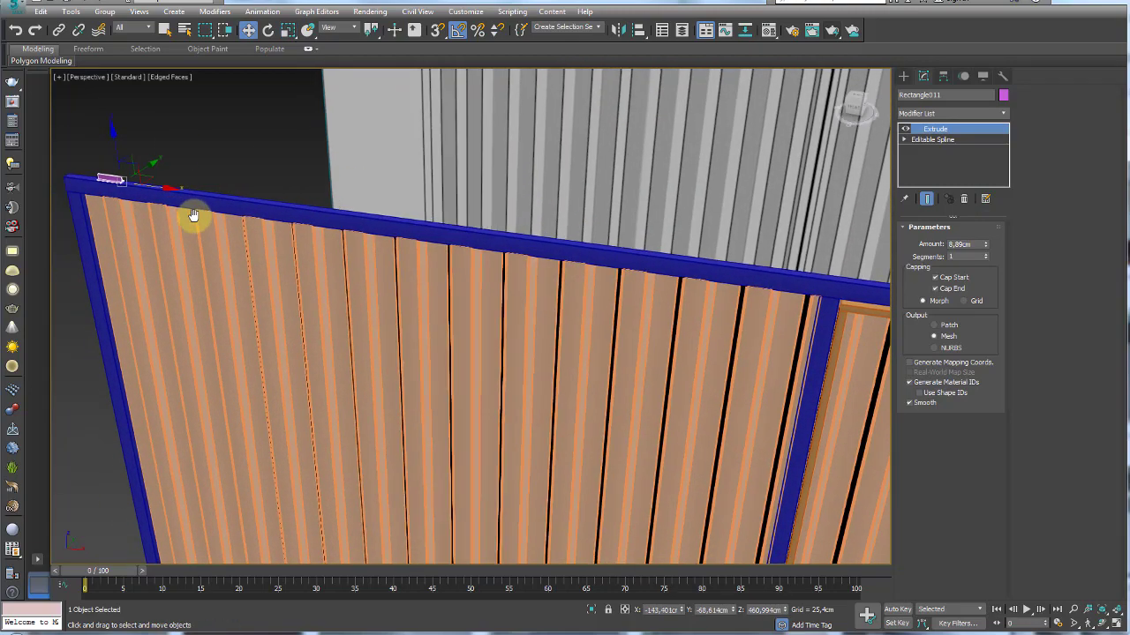
pyautogui.scroll(-3, 203, 212)
pyautogui.scroll(2, 205, 211)
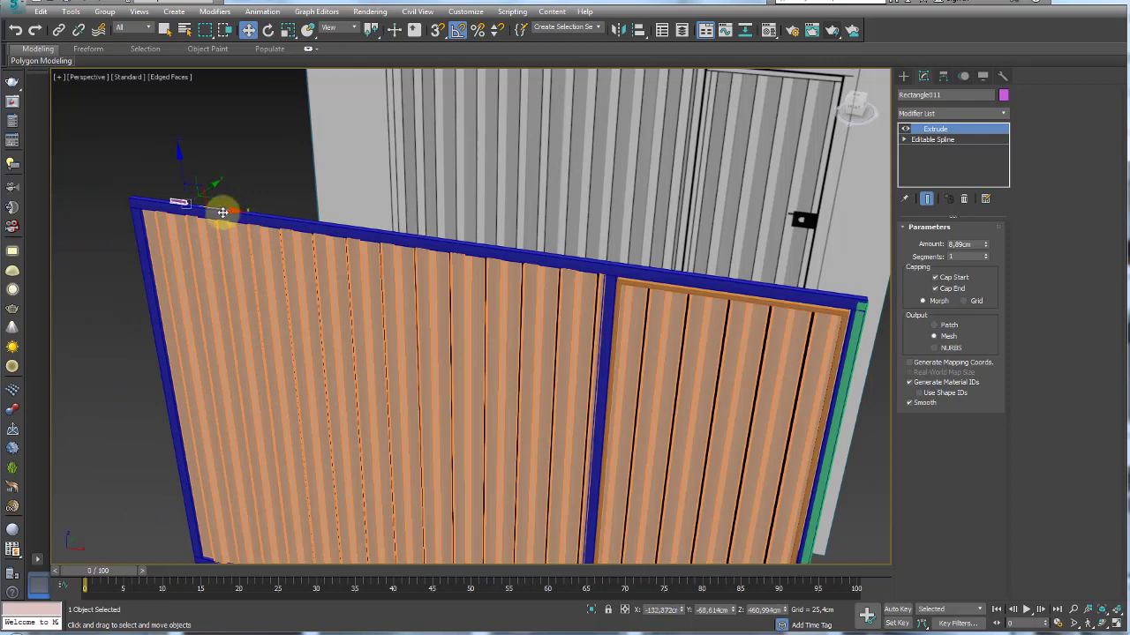
# Clone the rail piece along the top edge and move the copy further right
pyautogui.moveTo(223, 212)
pyautogui.keyDown('shift'); pyautogui.mouseDown()
pyautogui.moveTo(524, 247)
pyautogui.moveTo(479, 252)
pyautogui.mouseUp(); pyautogui.keyUp('shift')
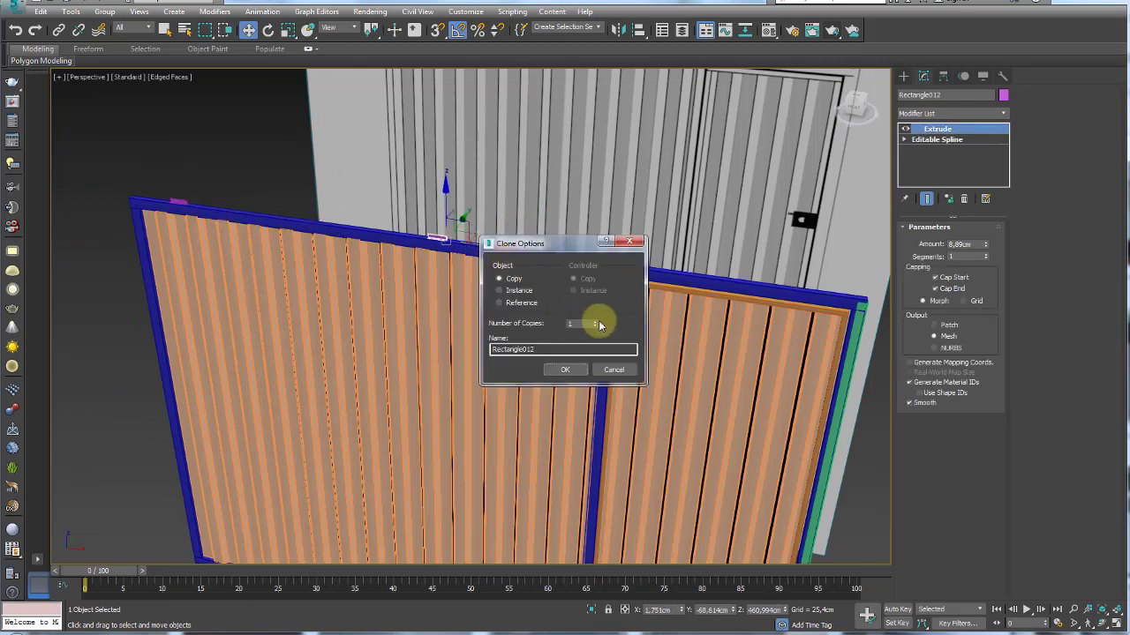
pyautogui.click(567, 370)
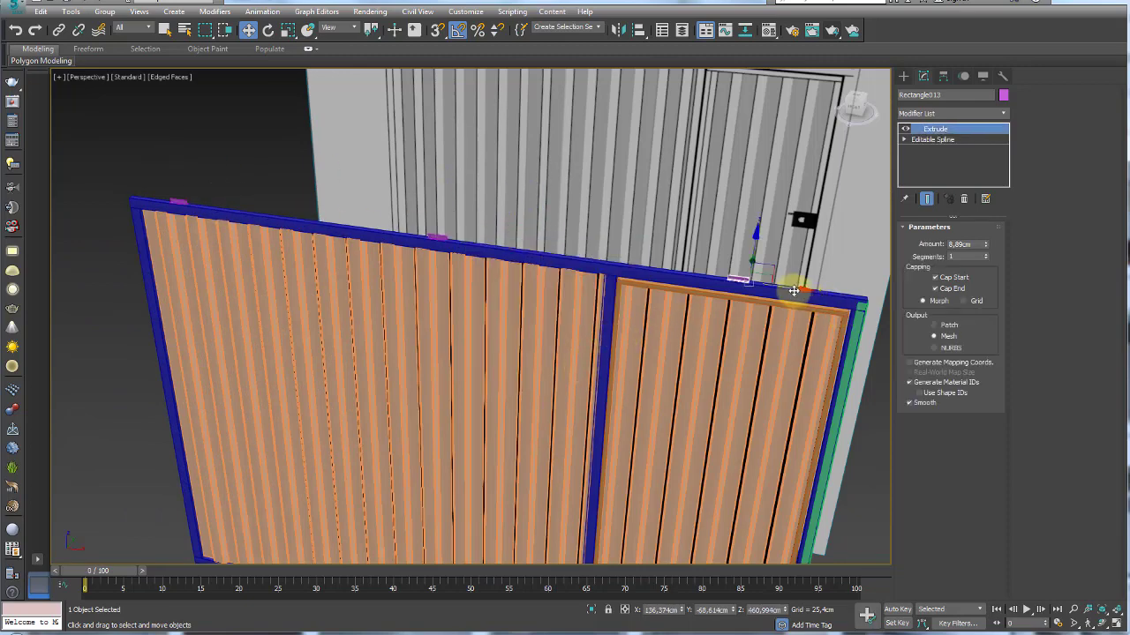
pyautogui.moveTo(794, 290); pyautogui.dragTo(860, 296)
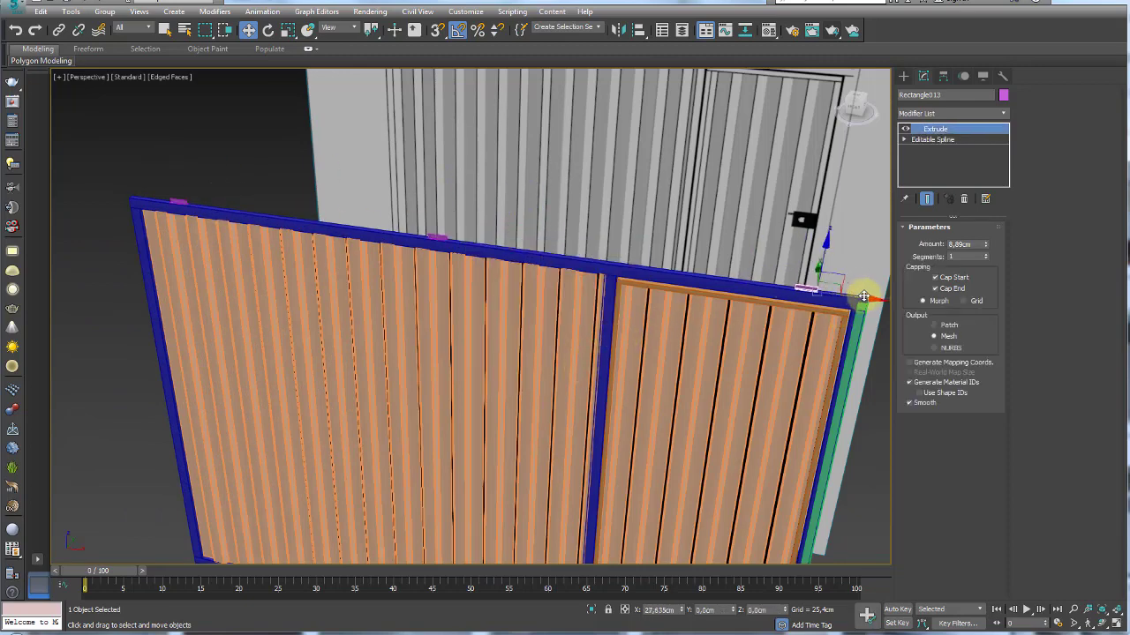
# Isolate the first copied rail piece to inspect it, then return to the Left view
pyautogui.click(435, 237)
pyautogui.hotkey('alt', 'q')
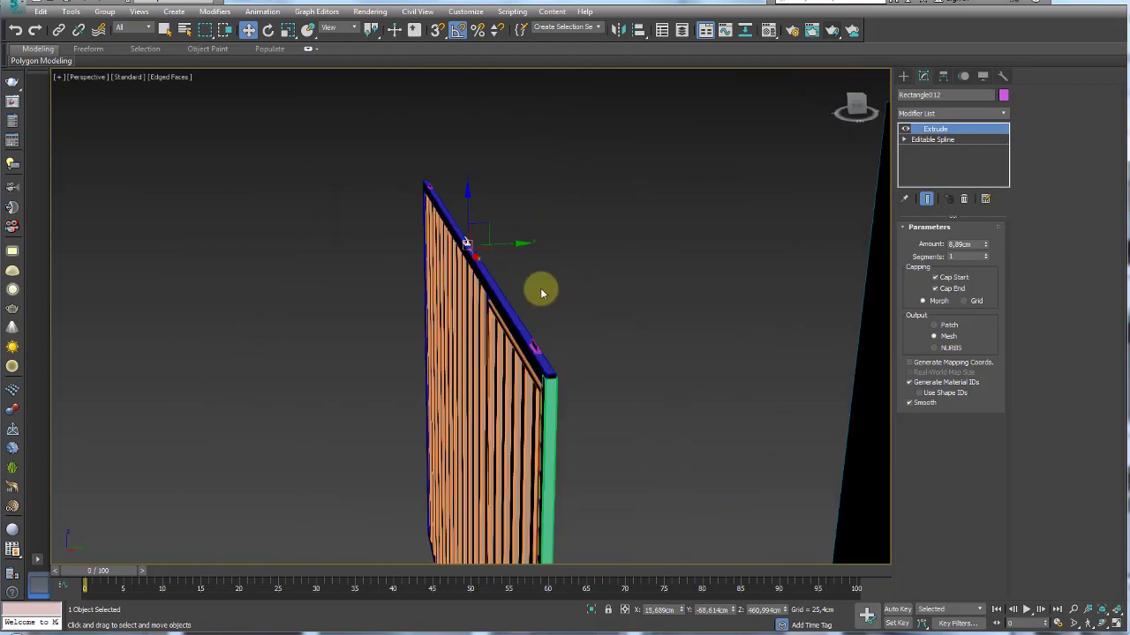
pyautogui.keyDown('alt'); pyautogui.moveTo(550, 363); pyautogui.dragTo(515, 307, button='middle'); pyautogui.keyUp('alt')
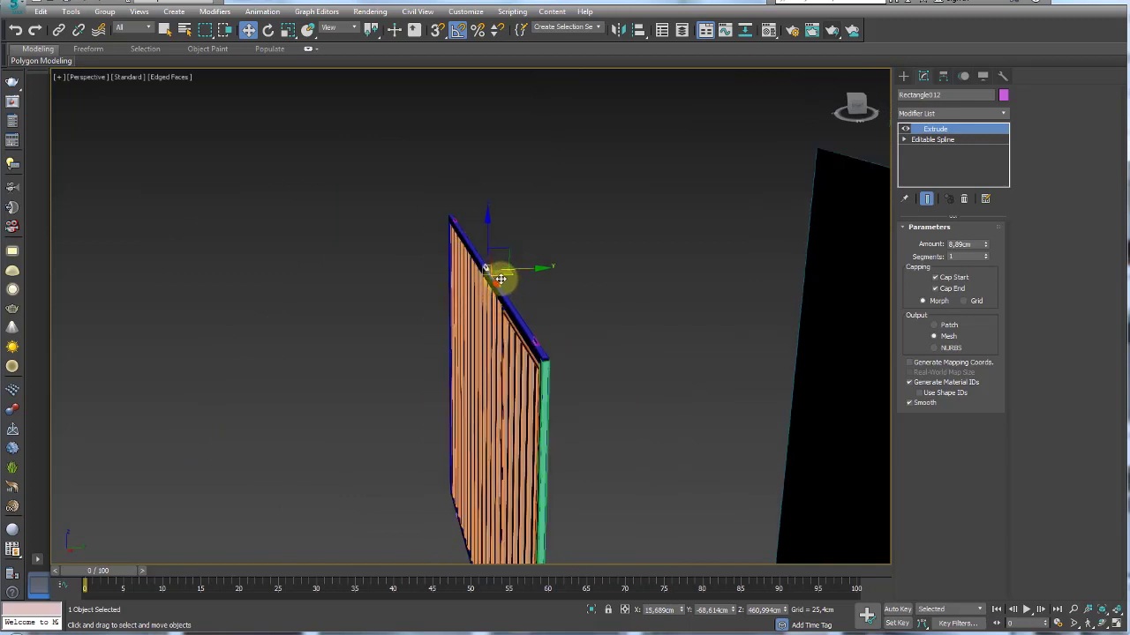
pyautogui.press('l')
pyautogui.scroll(-2, 512, 282)
# Draw a tall rectangle over the T-profile and raise it slightly
pyautogui.click(903, 76)
pyautogui.click(919, 95)
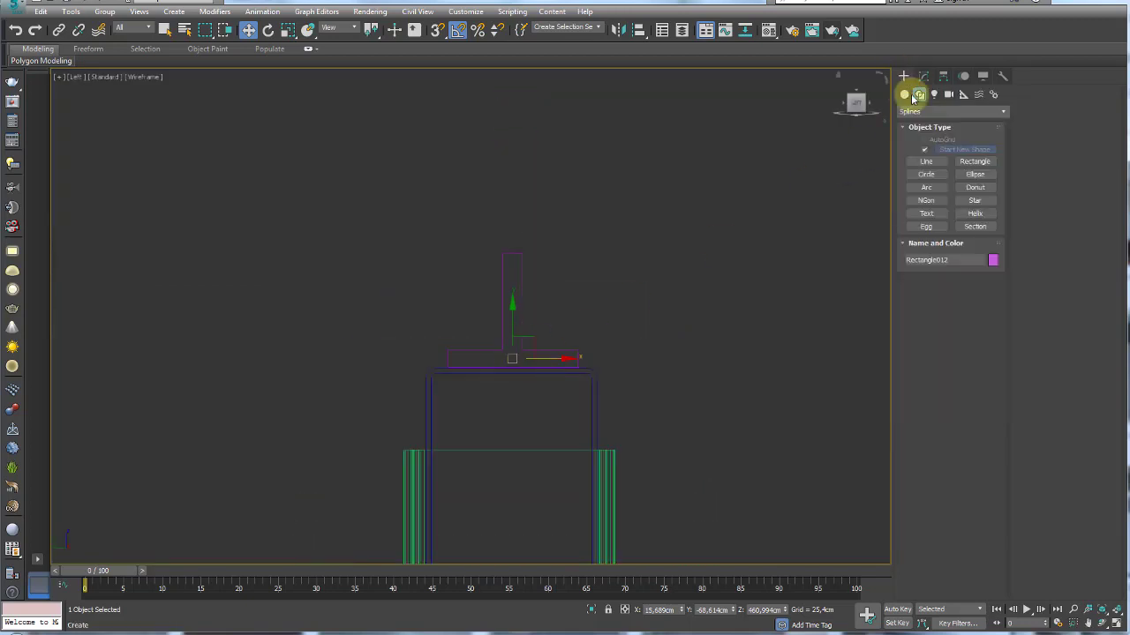
pyautogui.click(973, 162)
pyautogui.scroll(-2, 559, 359)
pyautogui.moveTo(465, 347); pyautogui.dragTo(439, 376, button='middle')
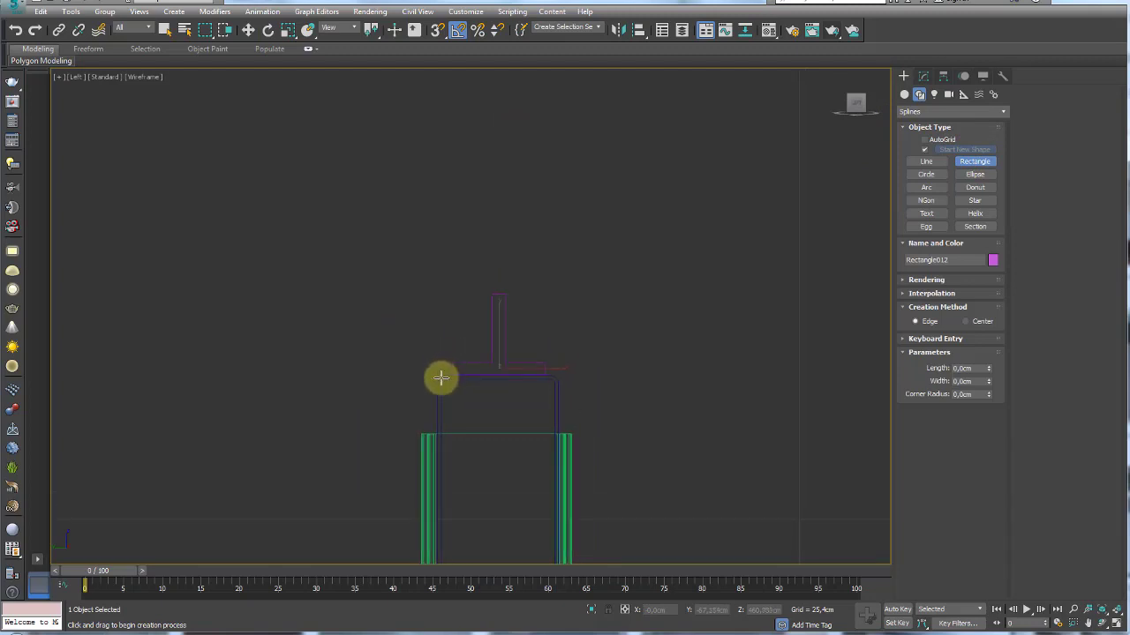
pyautogui.moveTo(441, 378); pyautogui.dragTo(555, 185)
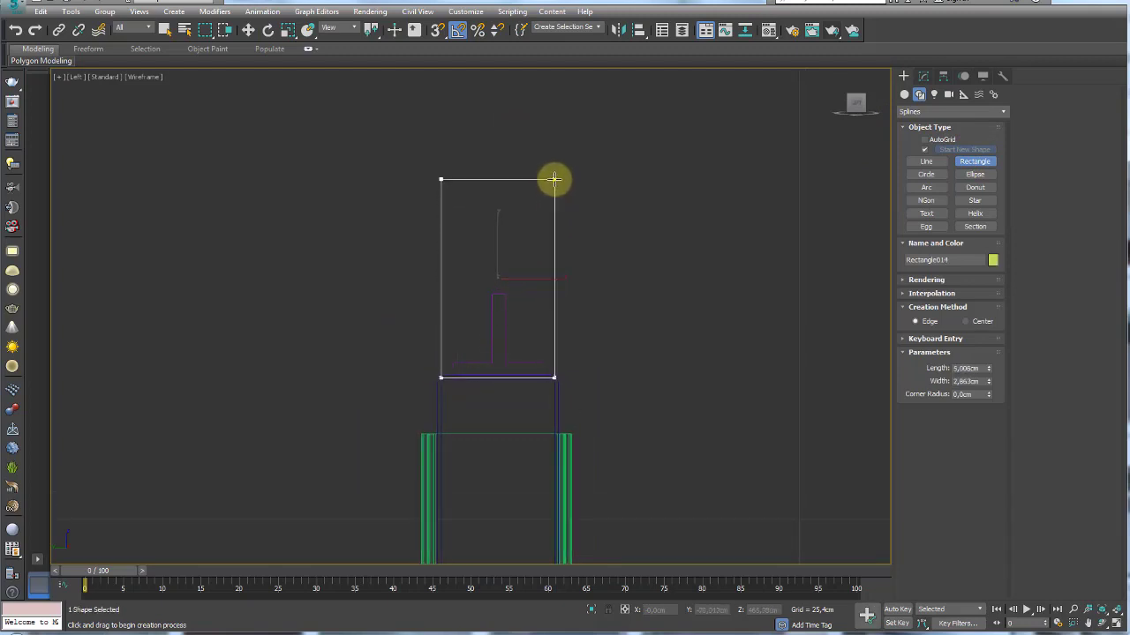
pyautogui.scroll(-2, 582, 323)
pyautogui.scroll(2, 536, 337)
pyautogui.press('w')
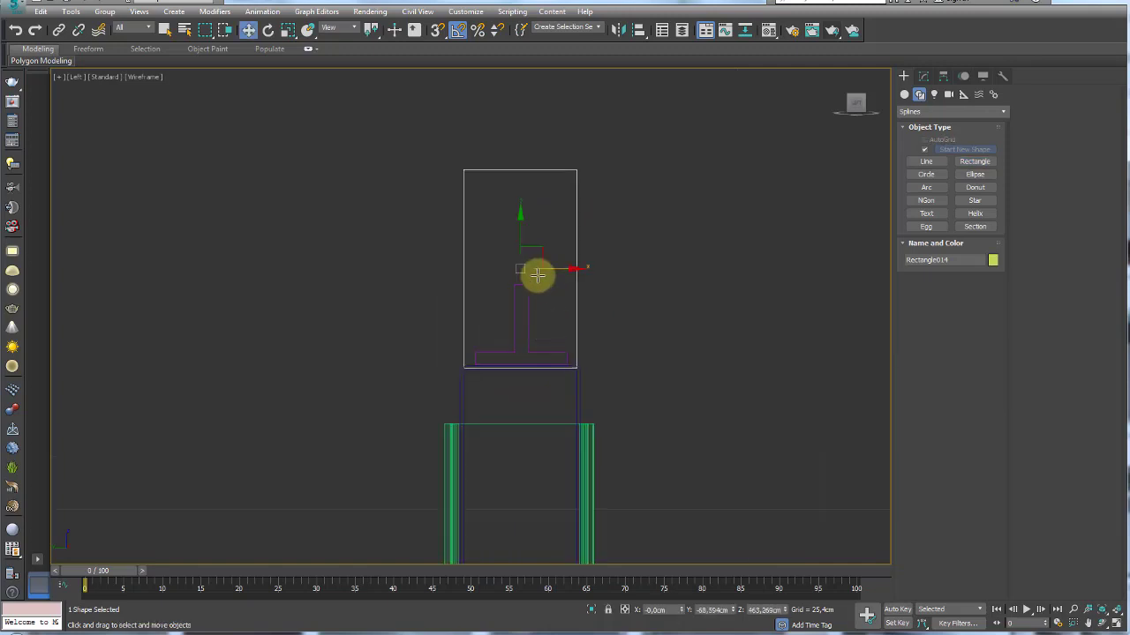
pyautogui.moveTo(517, 235); pyautogui.dragTo(534, 245)
# Convert the rectangle to an editable spline and fillet its bottom and left-edge corners
pyautogui.rightClick(537, 271)
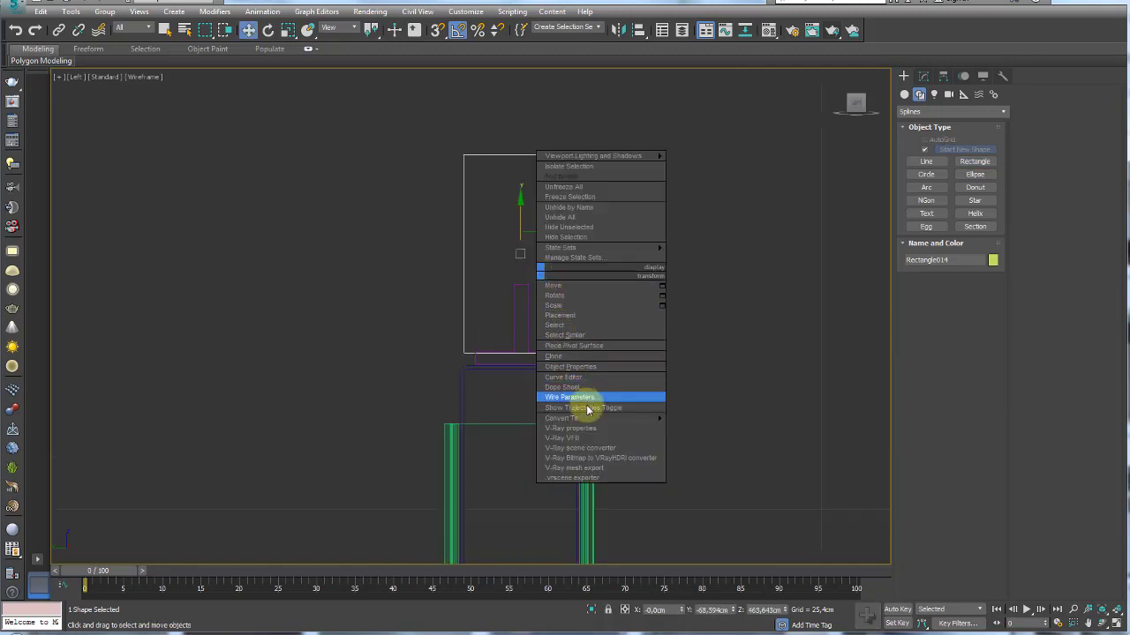
pyautogui.click(697, 418)
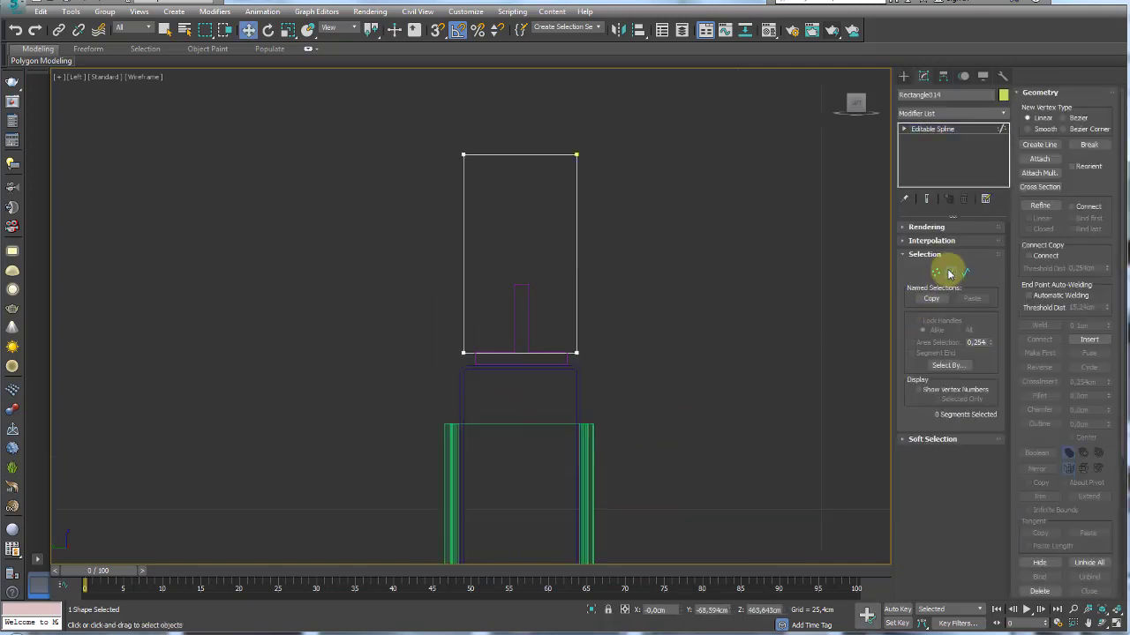
pyautogui.click(526, 353)
pyautogui.moveTo(1039, 415); pyautogui.dragTo(1013, 196)
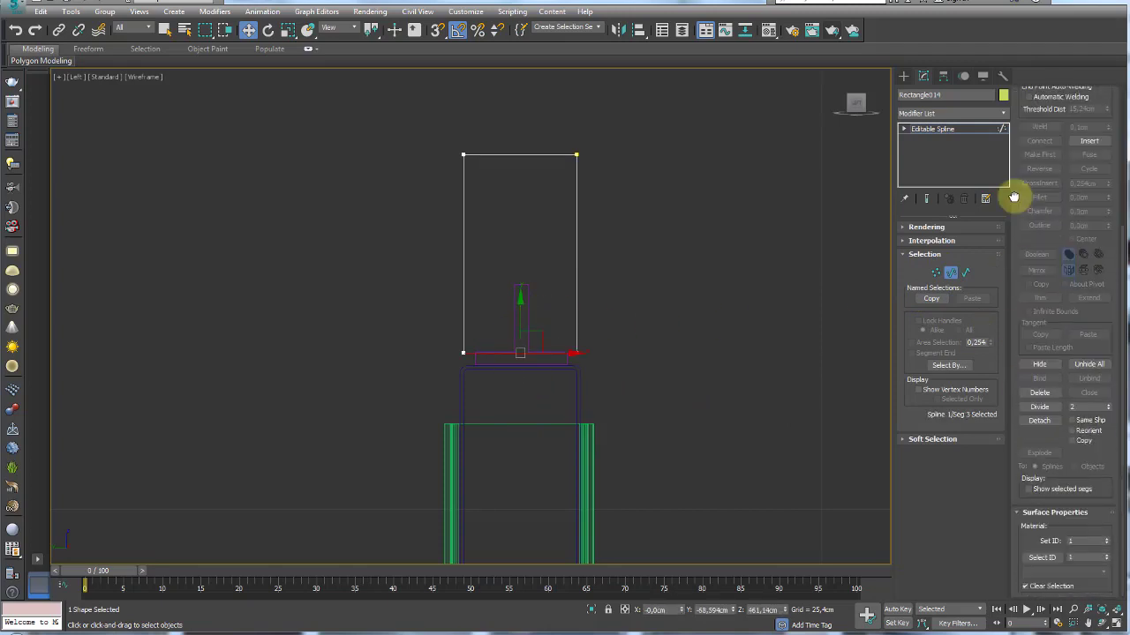
pyautogui.scroll(4, 520, 379)
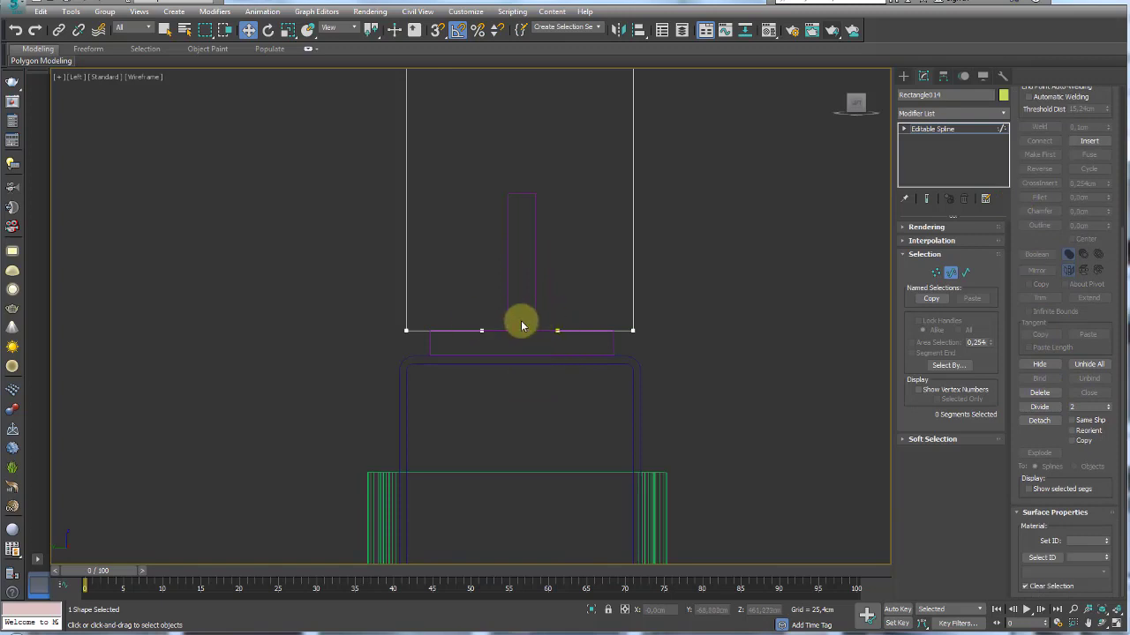
pyautogui.scroll(-4, 676, 397)
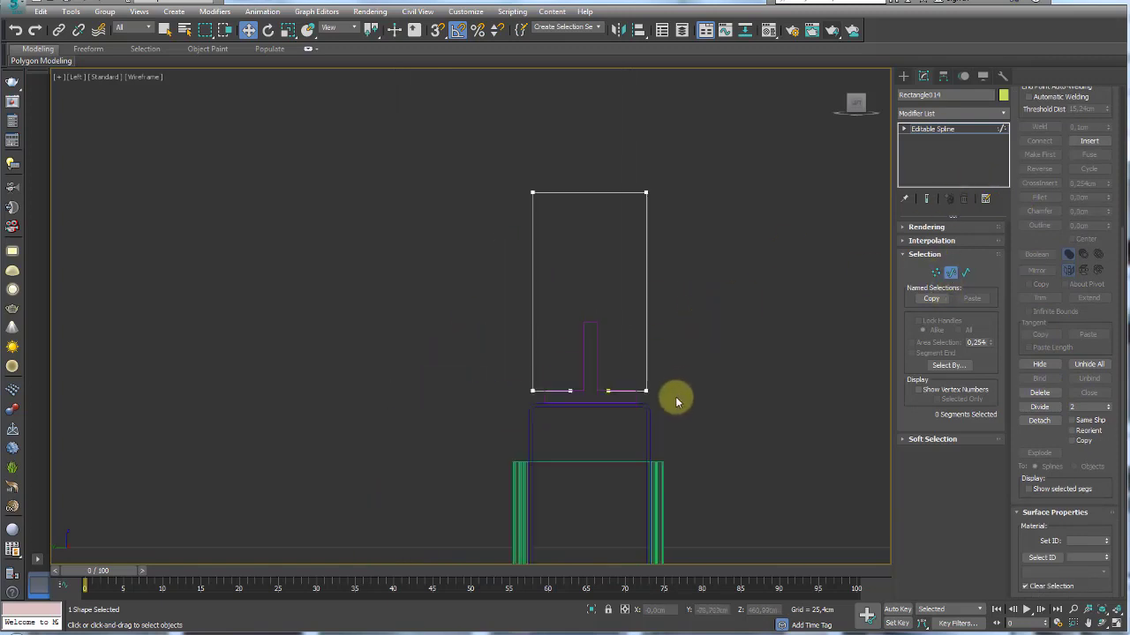
pyautogui.click(935, 272)
pyautogui.moveTo(692, 397); pyautogui.dragTo(635, 172)
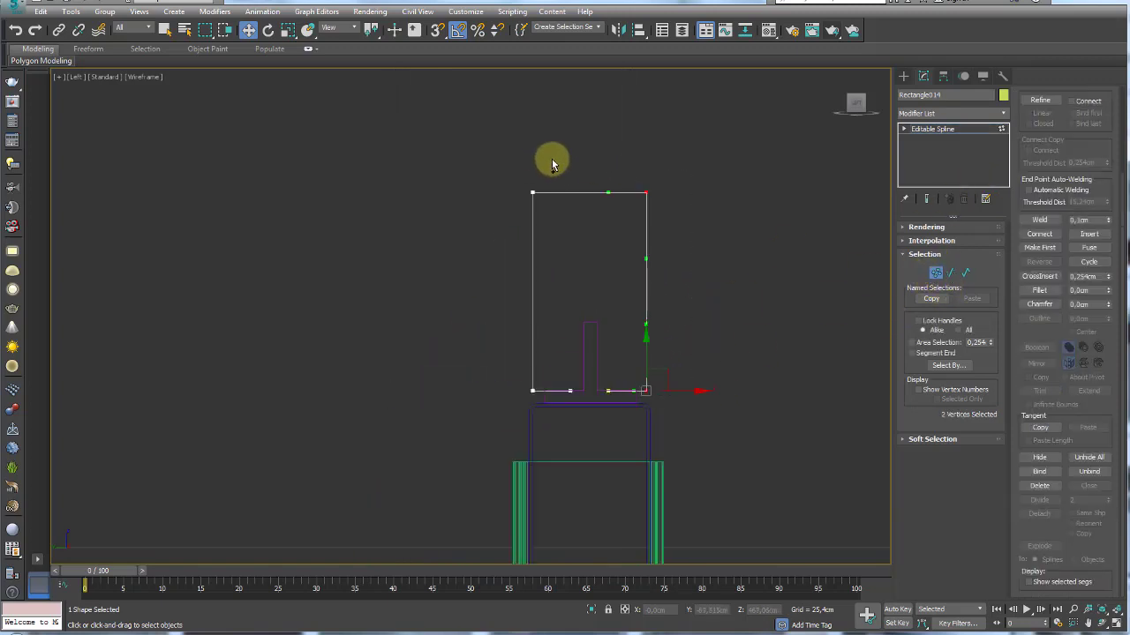
pyautogui.keyDown('ctrl'); pyautogui.moveTo(552, 165); pyautogui.dragTo(524, 434); pyautogui.keyUp('ctrl')
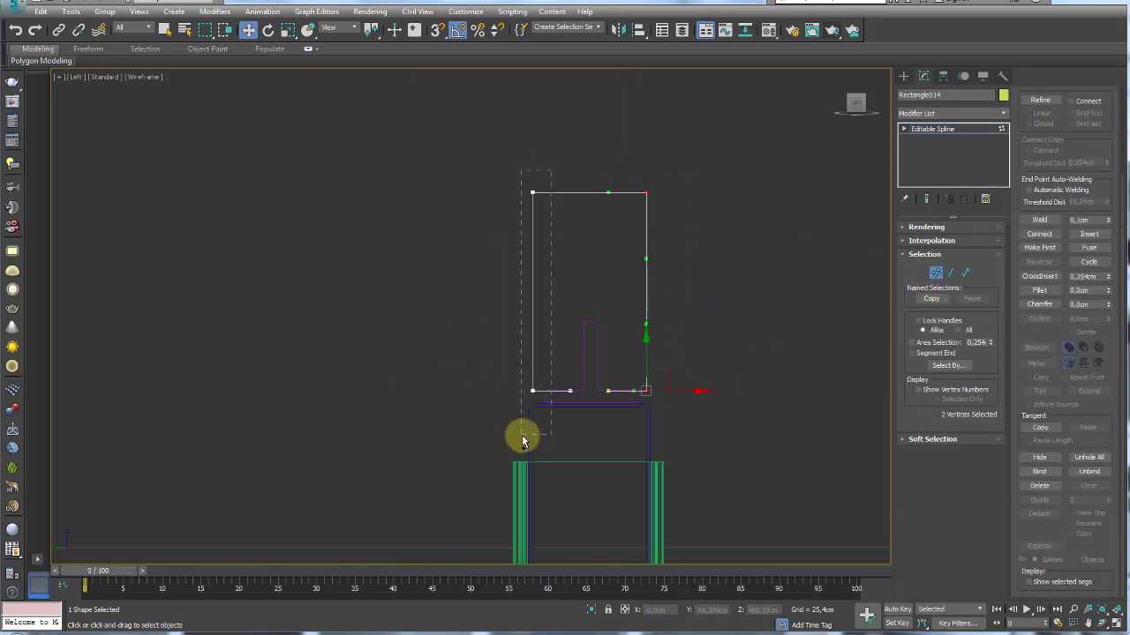
pyautogui.click(1041, 291)
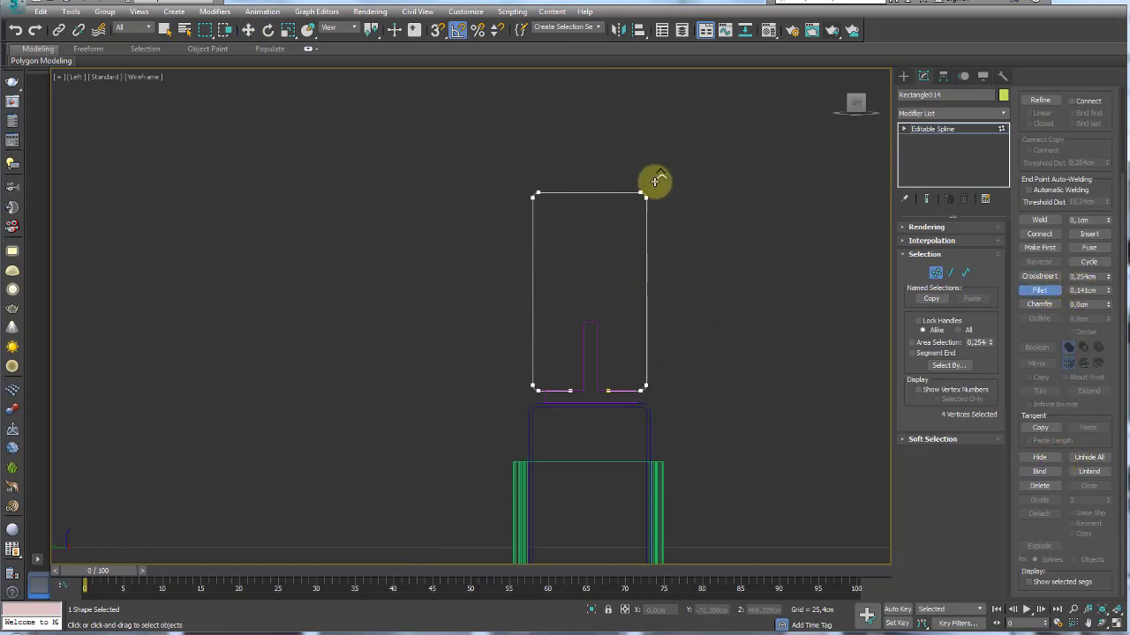
# Outline the rounded profile by a small offset into a thin double-walled contour
pyautogui.click(966, 273)
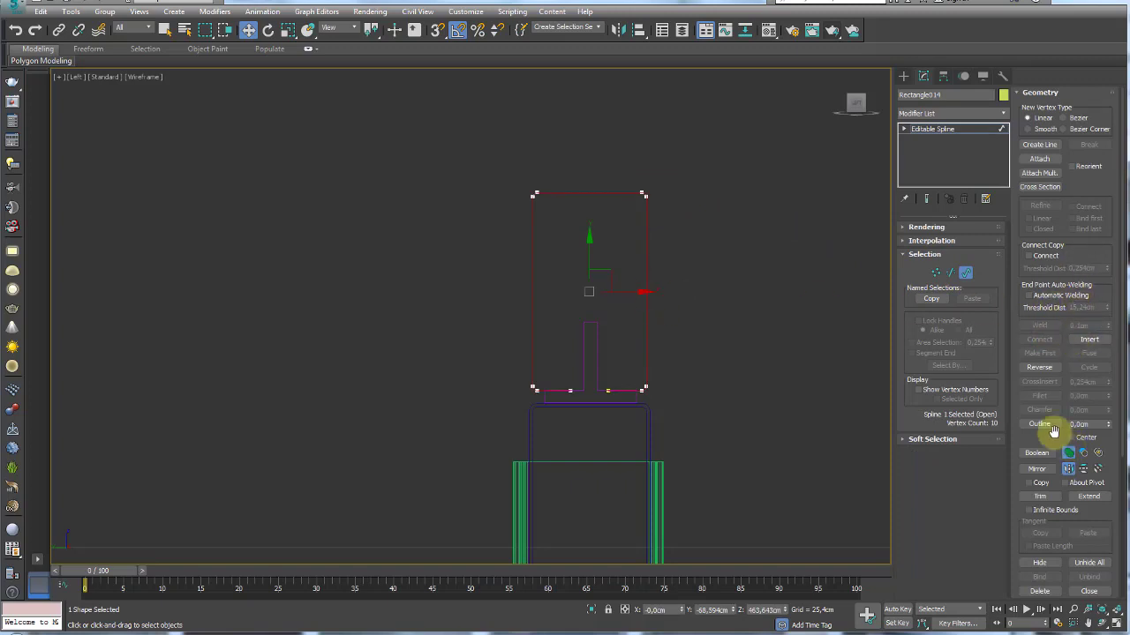
pyautogui.moveTo(643, 255); pyautogui.dragTo(642, 255)
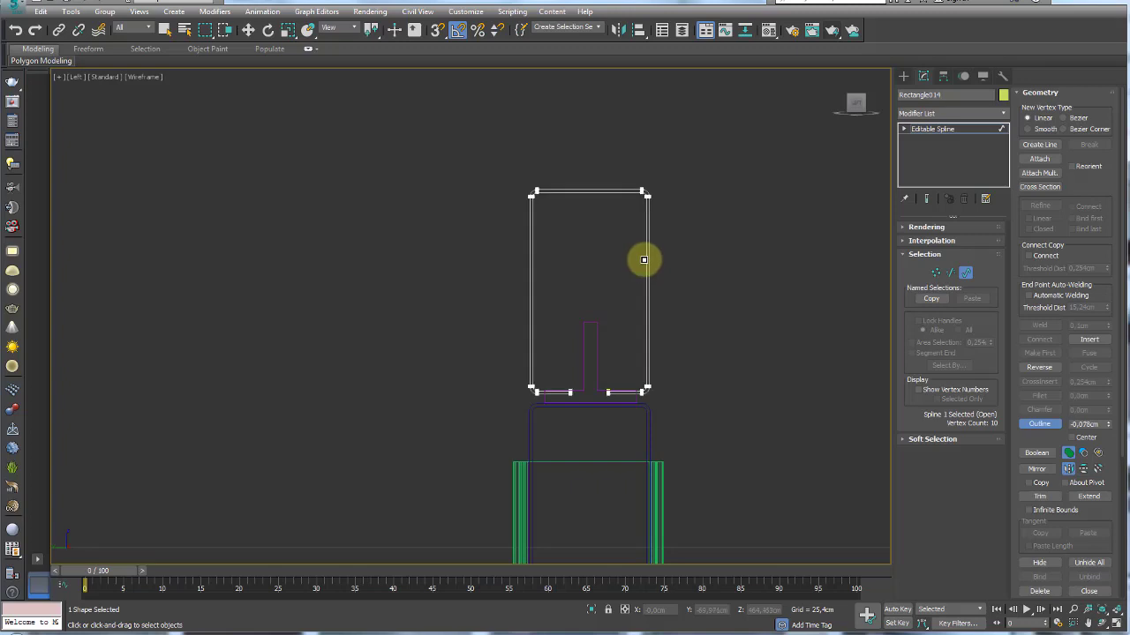
pyautogui.moveTo(642, 255); pyautogui.dragTo(634, 263)
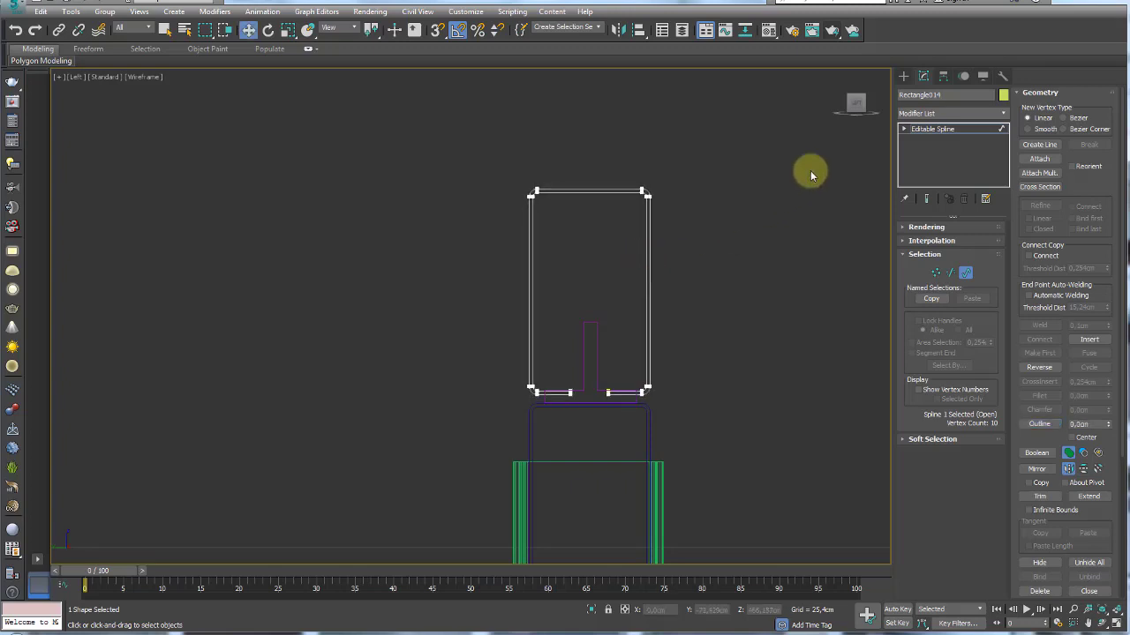
pyautogui.click(948, 129)
pyautogui.click(1002, 112)
# Add an Extrude modifier to the outlined channel profile
pyautogui.moveTo(1008, 143); pyautogui.dragTo(1001, 298)
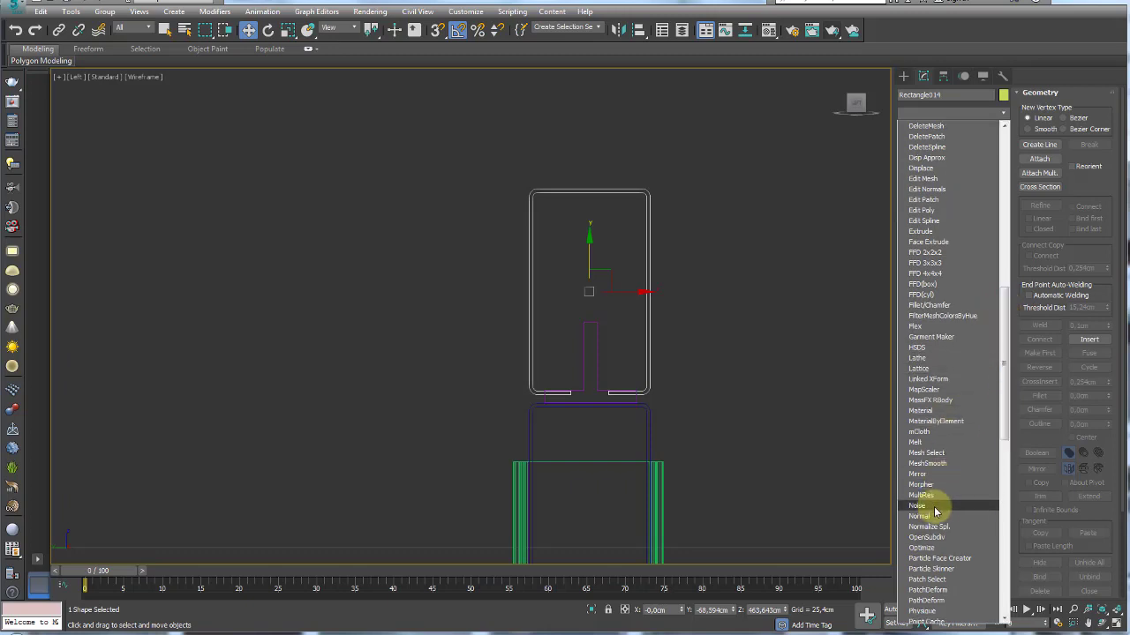
pyautogui.scroll(1, 942, 444)
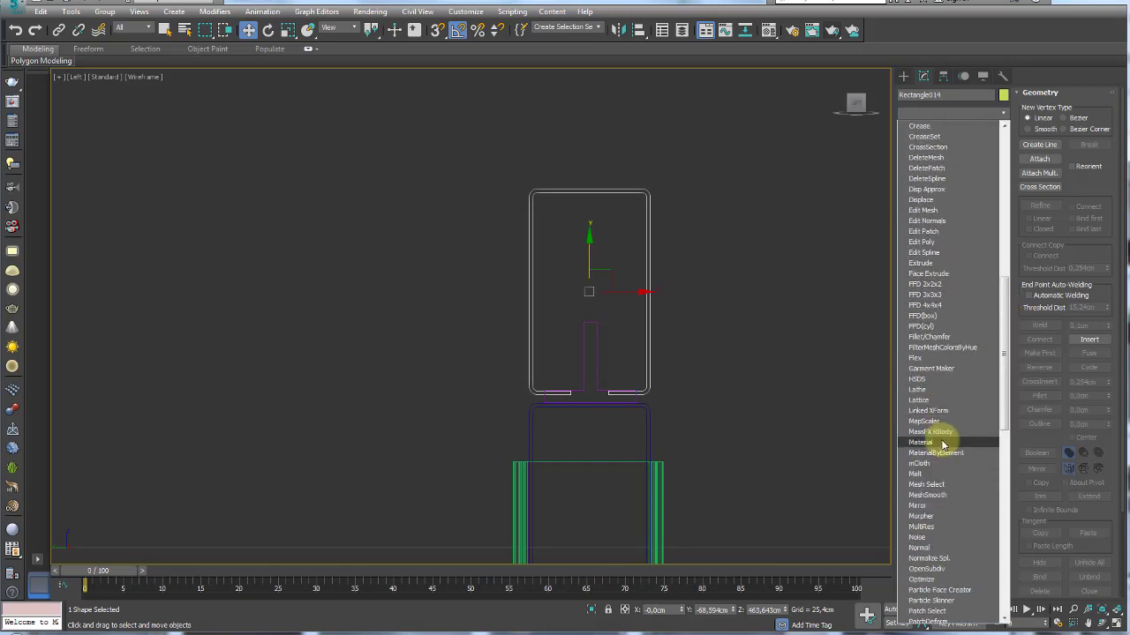
pyautogui.scroll(-1, 943, 444)
pyautogui.scroll(-1, 940, 444)
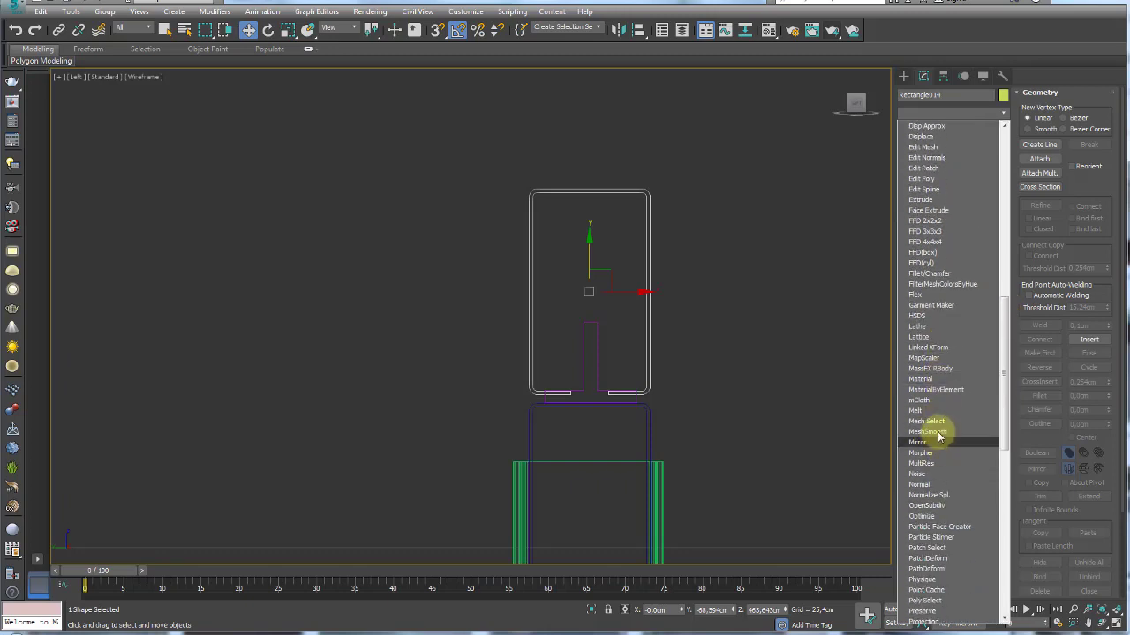
pyautogui.scroll(2, 937, 438)
pyautogui.scroll(2, 935, 429)
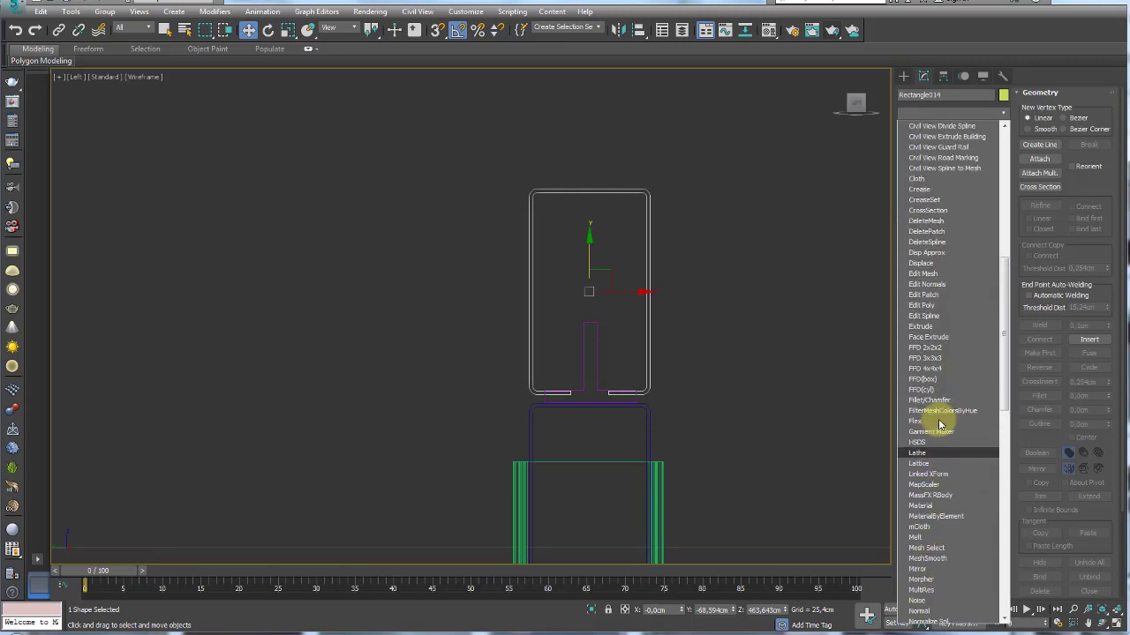
pyautogui.click(930, 328)
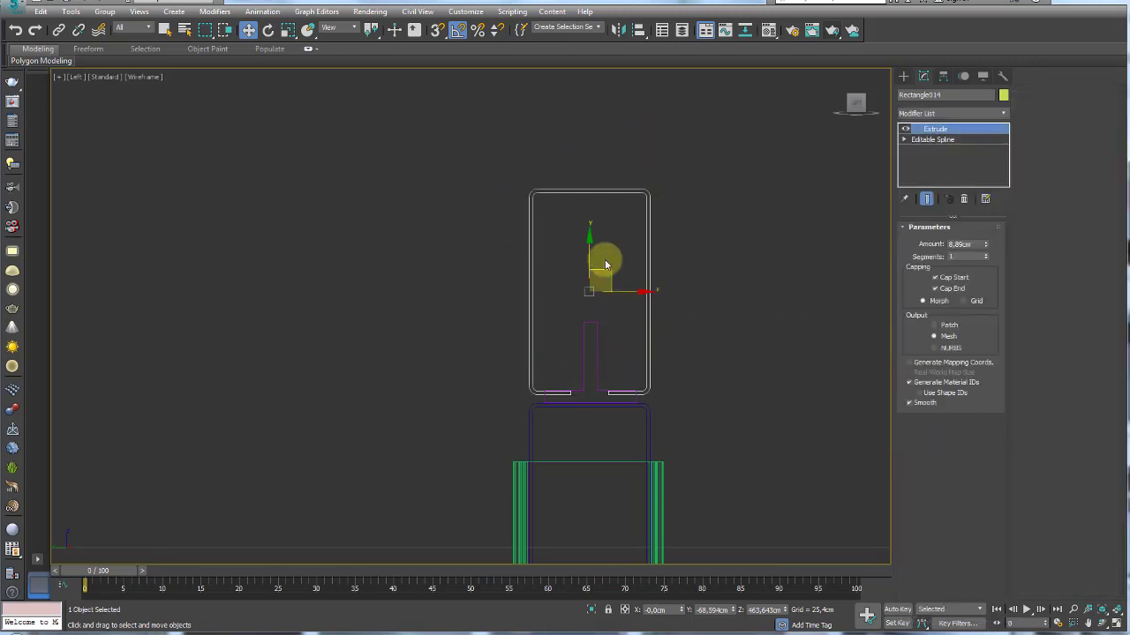
pyautogui.moveTo(590, 245); pyautogui.dragTo(589, 235)
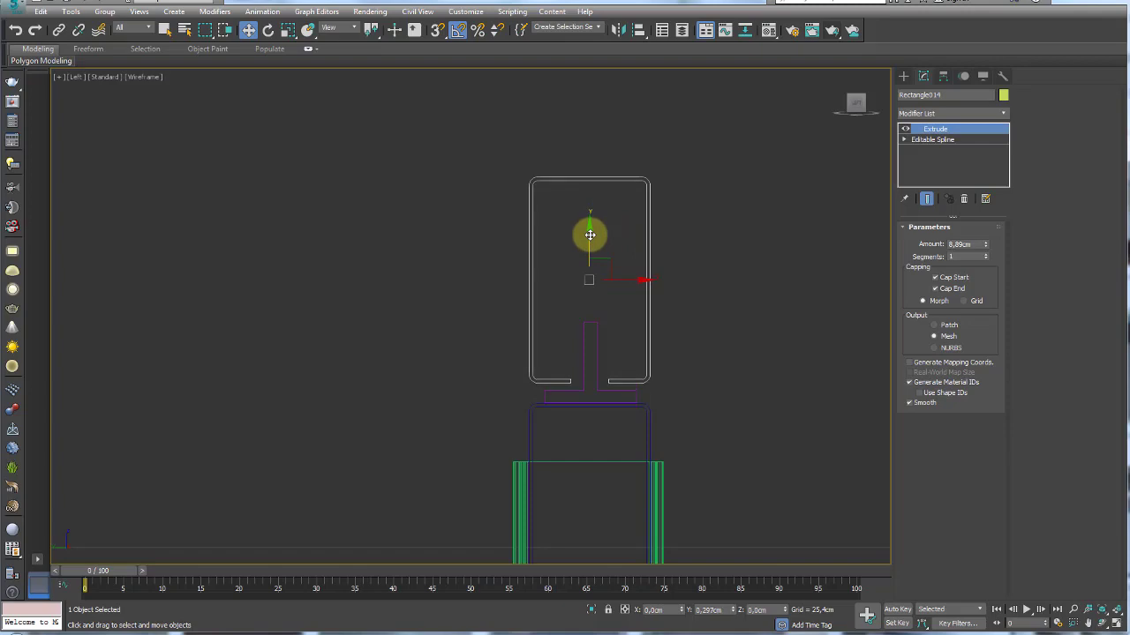
# Extrude the profile into a long bar and slide it along the gate's top edge
pyautogui.press('p')
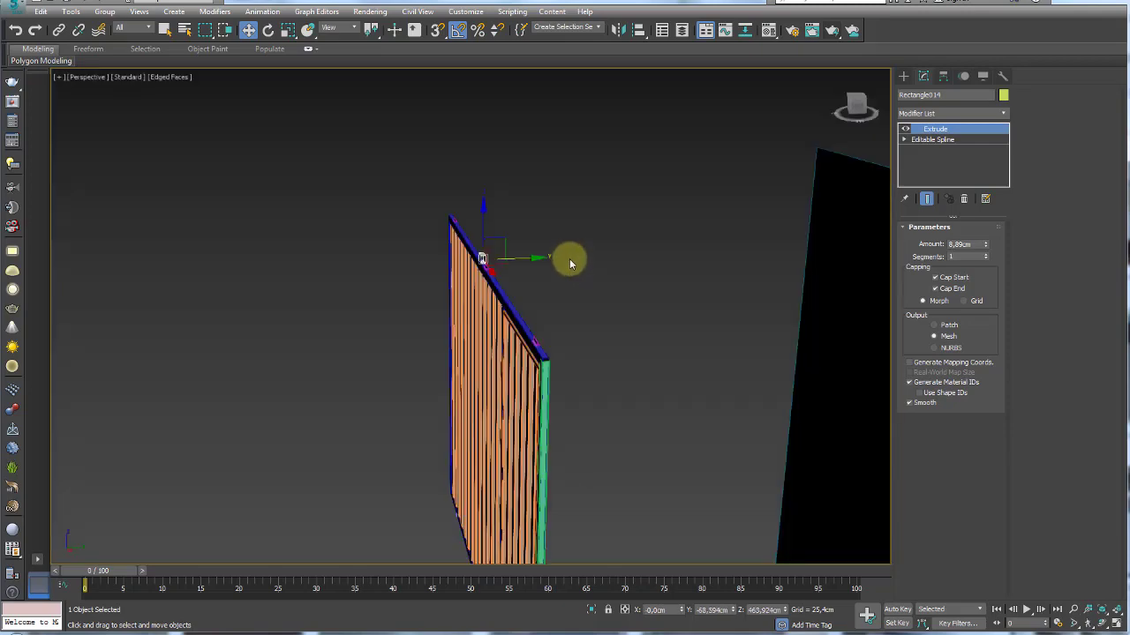
pyautogui.moveTo(569, 258)
pyautogui.keyDown('alt'); pyautogui.mouseDown(button='middle')
pyautogui.moveTo(542, 285)
pyautogui.moveTo(891, 280)
pyautogui.mouseUp(button='middle'); pyautogui.keyUp('alt')
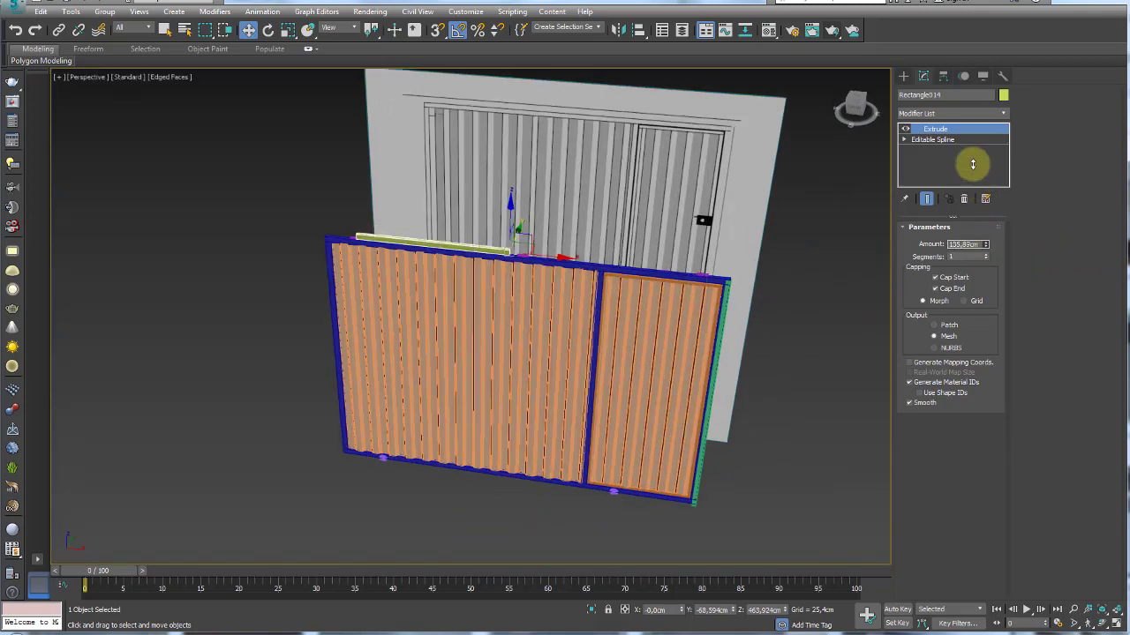
pyautogui.moveTo(985, 250); pyautogui.dragTo(952, 23)
pyautogui.moveTo(554, 257)
pyautogui.mouseDown()
pyautogui.moveTo(681, 252)
pyautogui.moveTo(766, 277)
pyautogui.mouseUp()
pyautogui.keyDown('alt'); pyautogui.moveTo(778, 309); pyautogui.dragTo(588, 253, button='middle'); pyautogui.keyUp('alt')
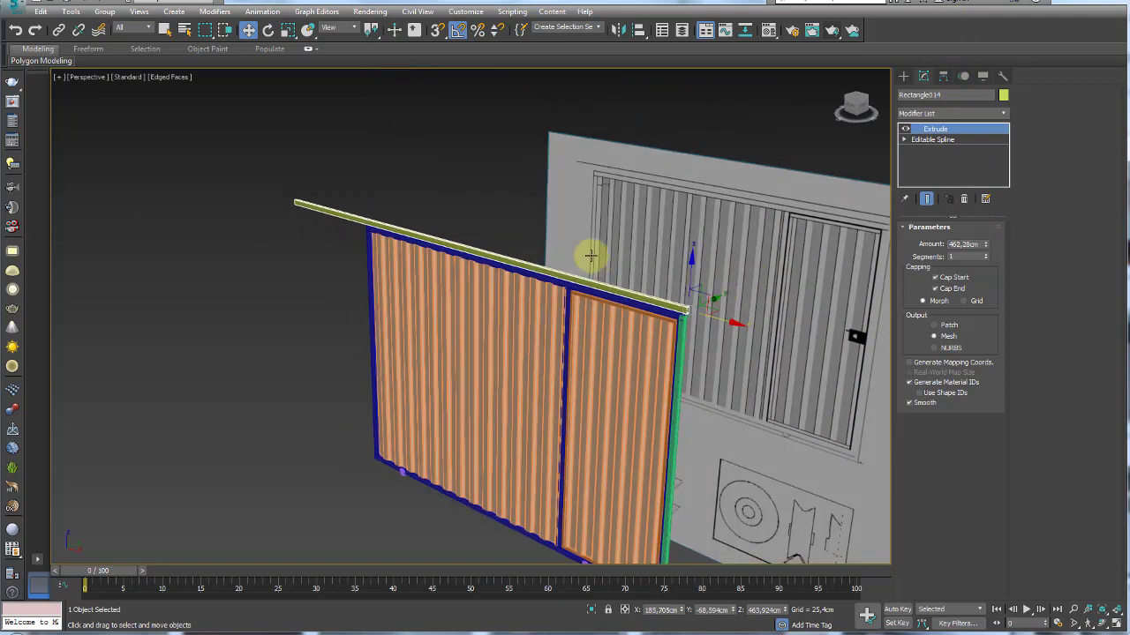
pyautogui.scroll(2, 470, 211)
pyautogui.scroll(-1, 543, 340)
pyautogui.scroll(-1, 681, 363)
pyautogui.scroll(4, 802, 407)
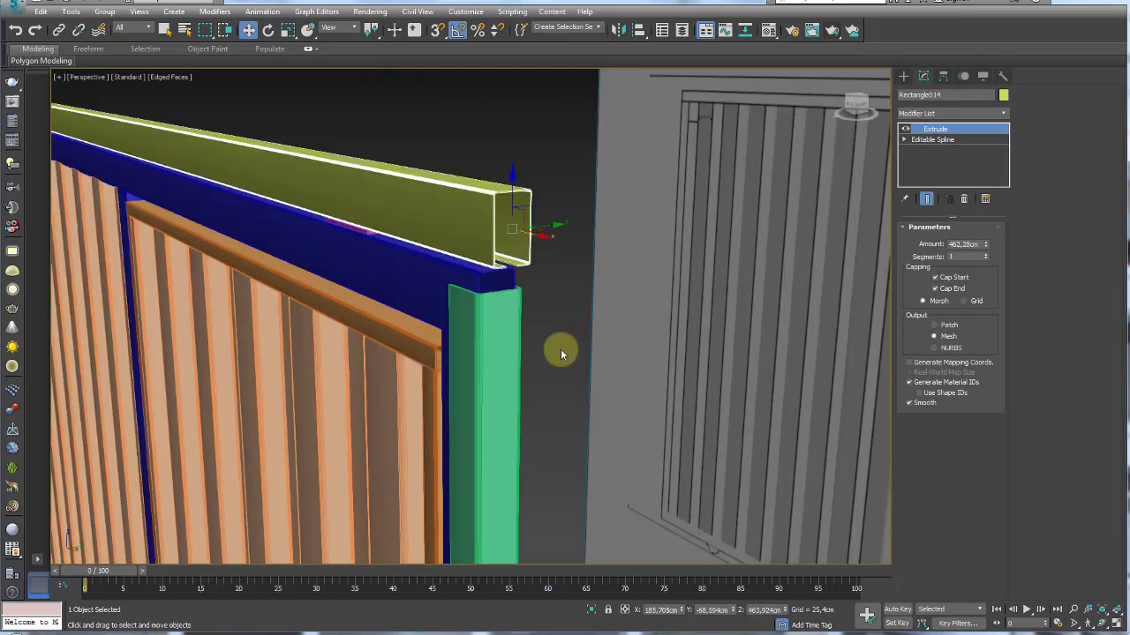
# Nudge the top bar into place and lengthen its extrusion to 668.02cm
pyautogui.click(491, 319)
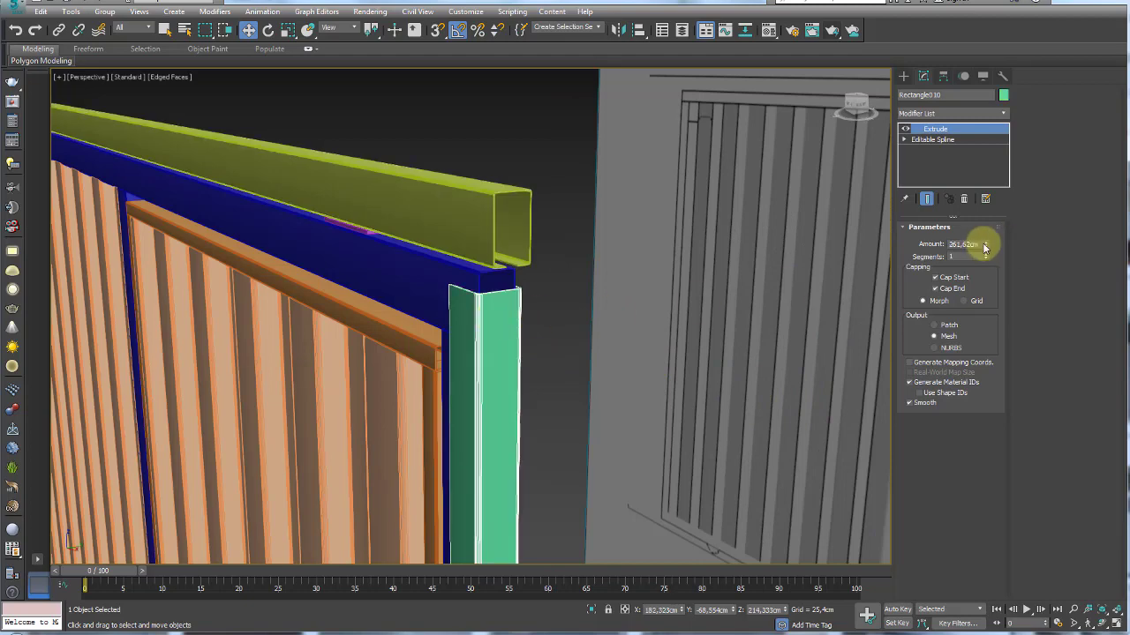
pyautogui.click(467, 219)
pyautogui.keyDown('alt'); pyautogui.moveTo(488, 249); pyautogui.dragTo(706, 285, button='middle'); pyautogui.keyUp('alt')
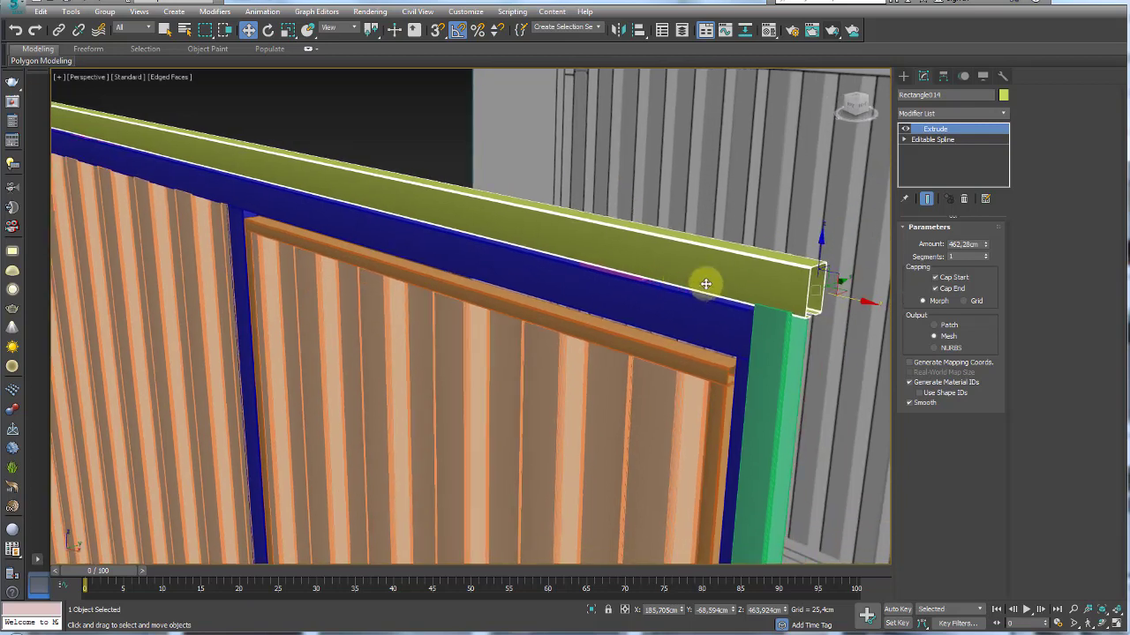
pyautogui.moveTo(854, 300); pyautogui.dragTo(843, 300)
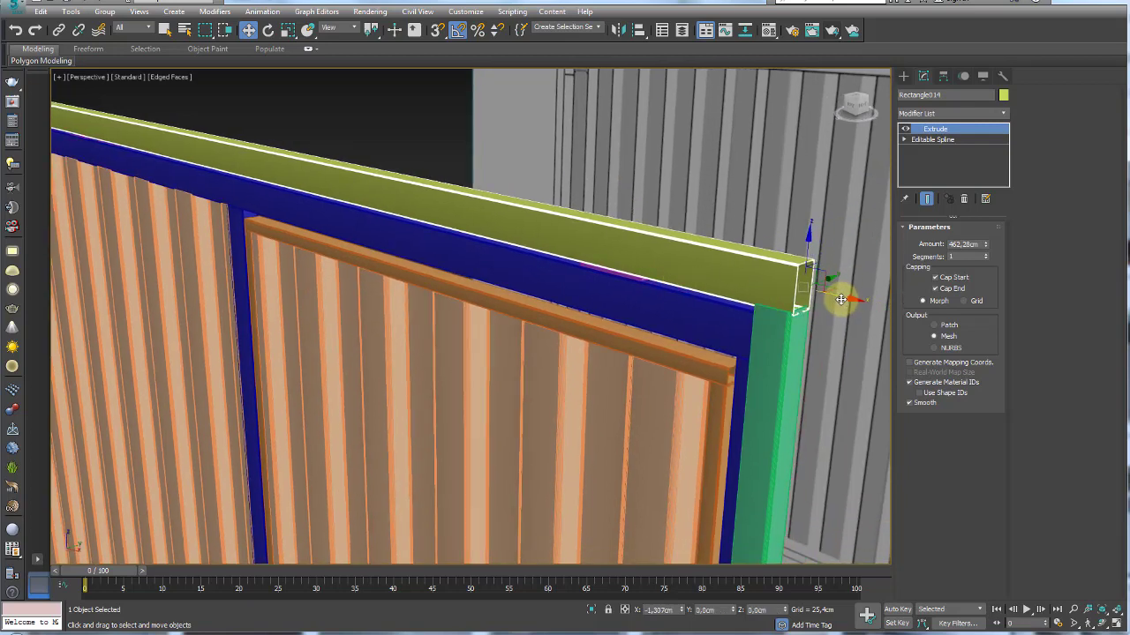
pyautogui.moveTo(805, 252); pyautogui.dragTo(805, 249)
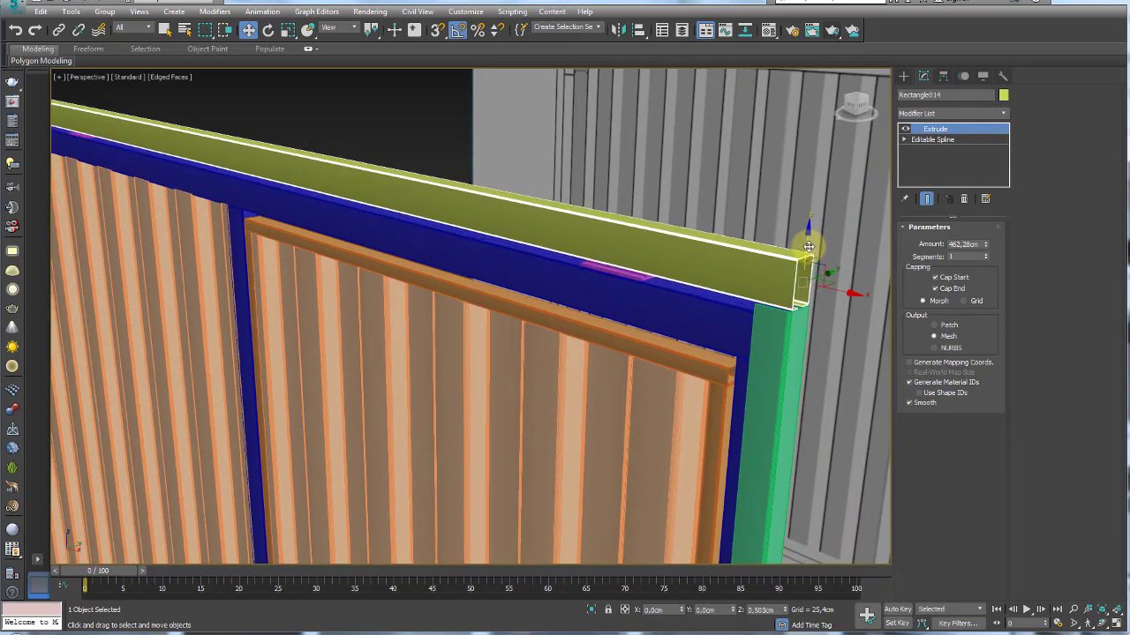
pyautogui.scroll(5, 790, 342)
pyautogui.scroll(-5, 790, 341)
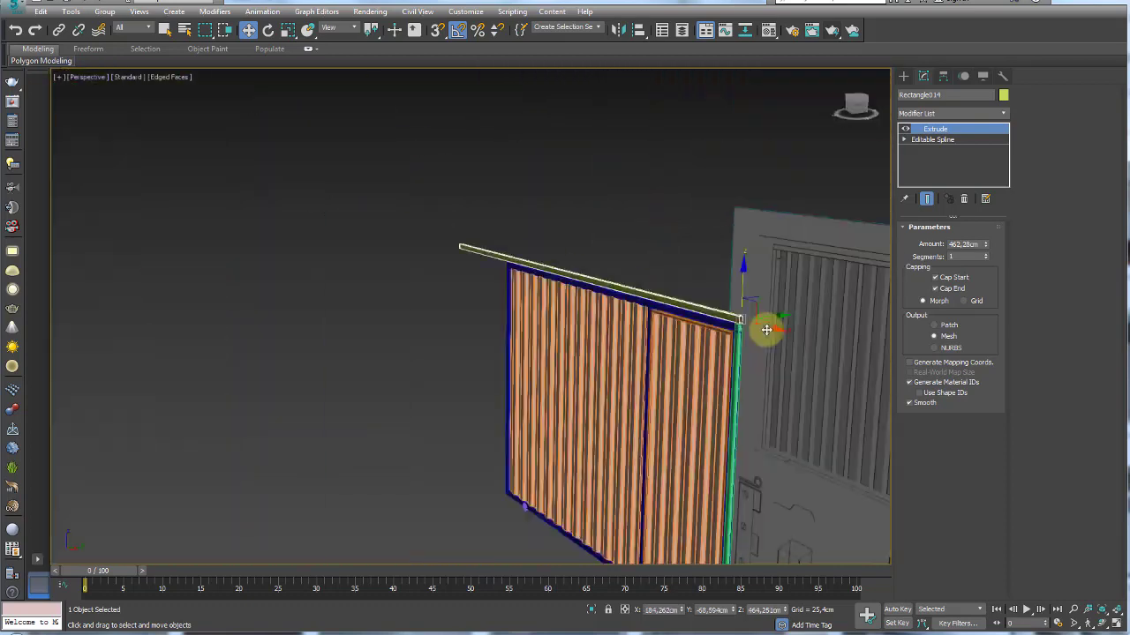
pyautogui.keyDown('alt'); pyautogui.moveTo(653, 373); pyautogui.dragTo(661, 170, button='middle'); pyautogui.keyUp('alt')
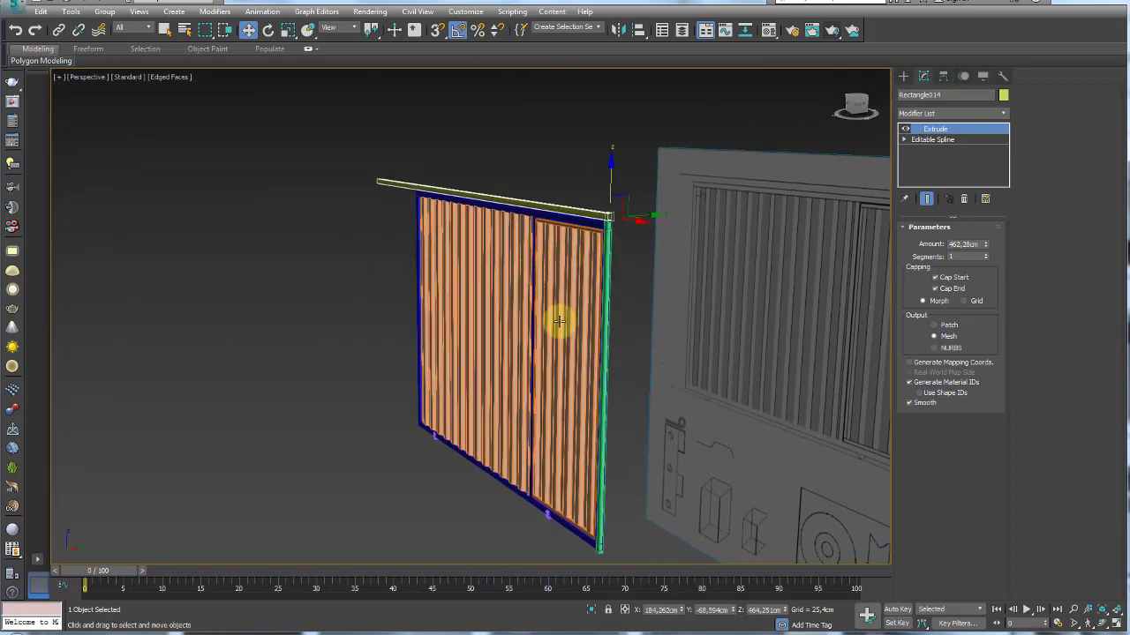
pyautogui.keyDown('alt'); pyautogui.moveTo(593, 265); pyautogui.dragTo(1112, 234, button='middle'); pyautogui.keyUp('alt')
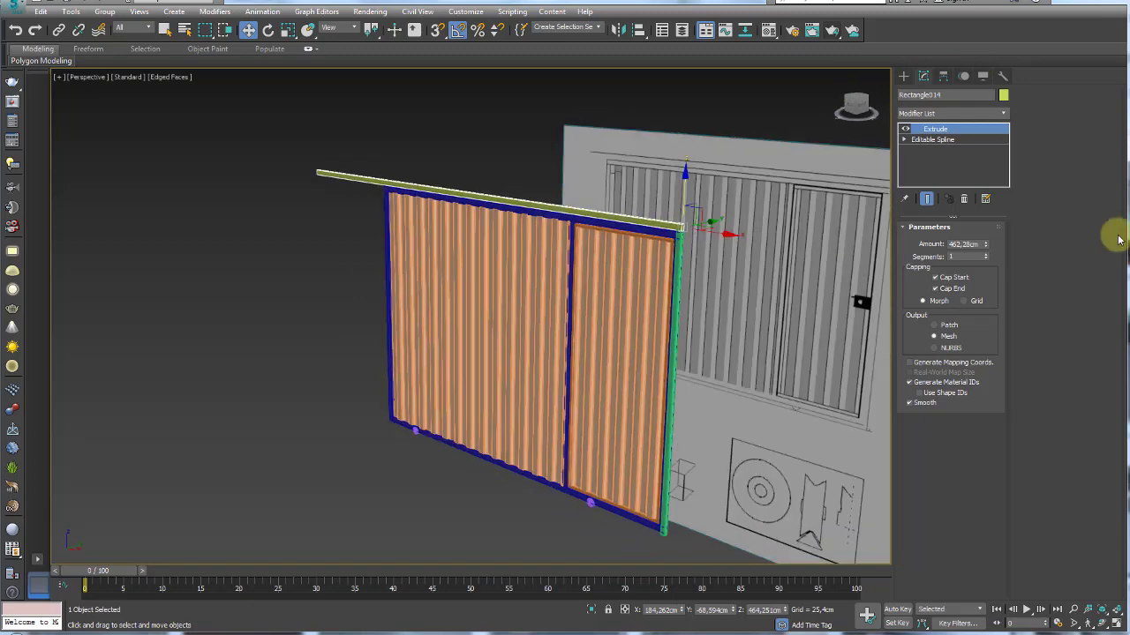
pyautogui.moveTo(984, 218); pyautogui.dragTo(979, 167)
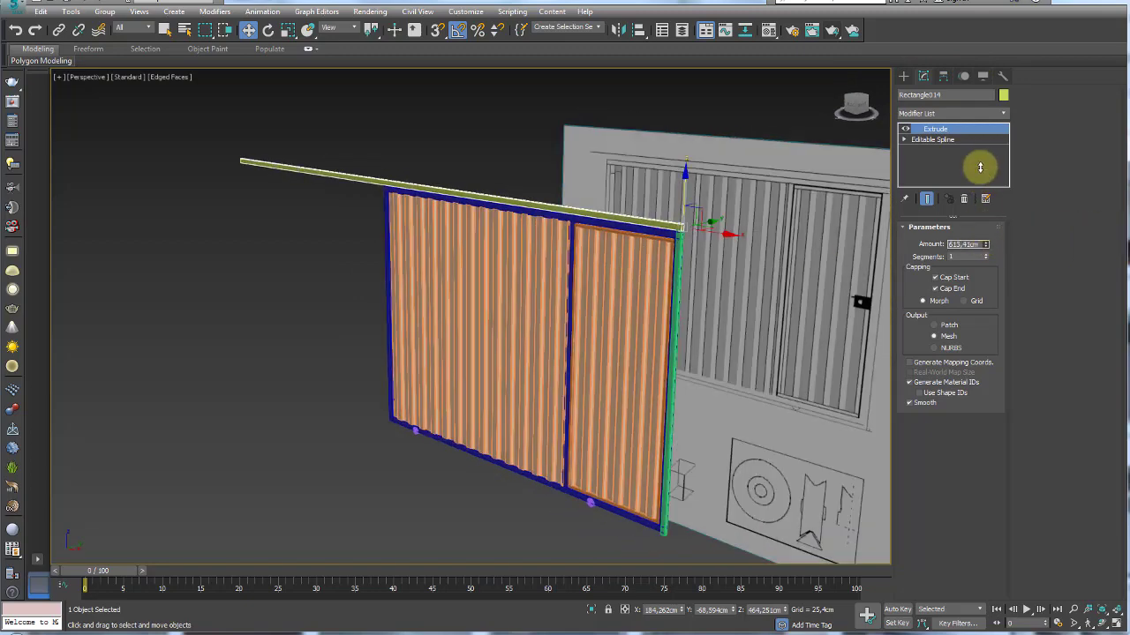
pyautogui.moveTo(668, 430); pyautogui.dragTo(648, 330, button='middle')
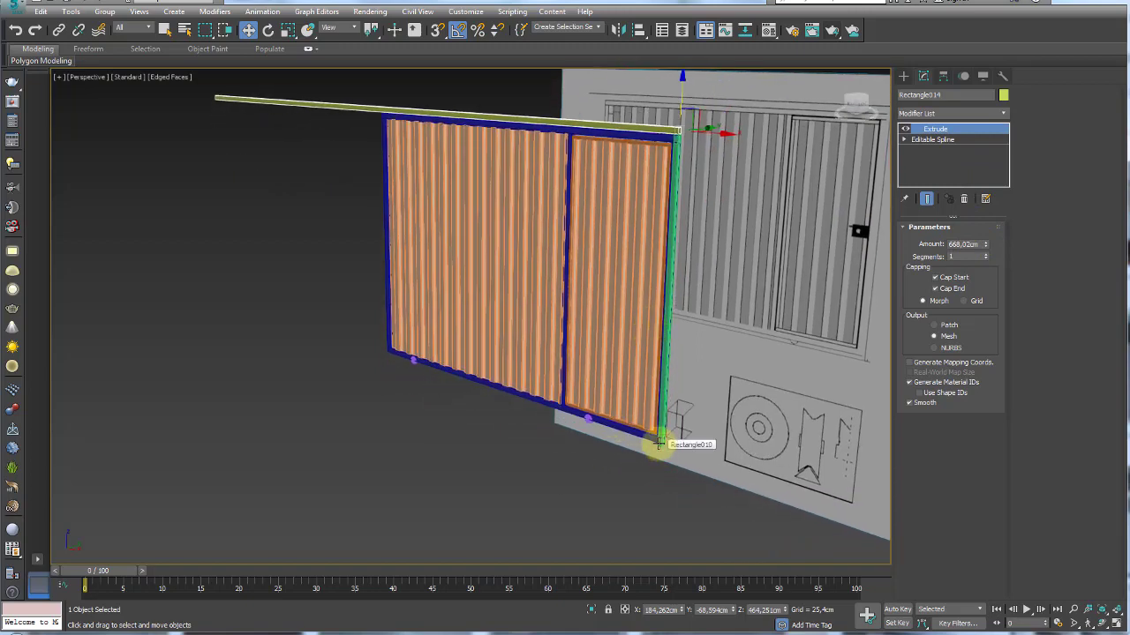
# In the zoomed Left view, draw Rectangle015 beneath the guide channel's cross-section
pyautogui.press('l')
pyautogui.scroll(-5, 636, 434)
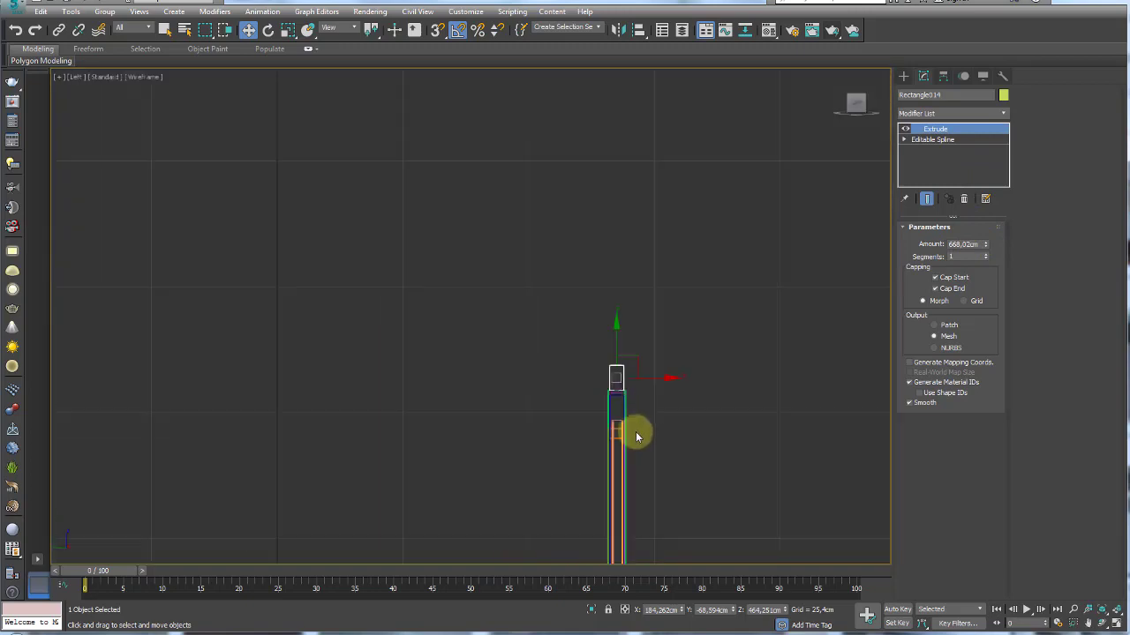
pyautogui.scroll(4, 571, 337)
pyautogui.scroll(3, 572, 337)
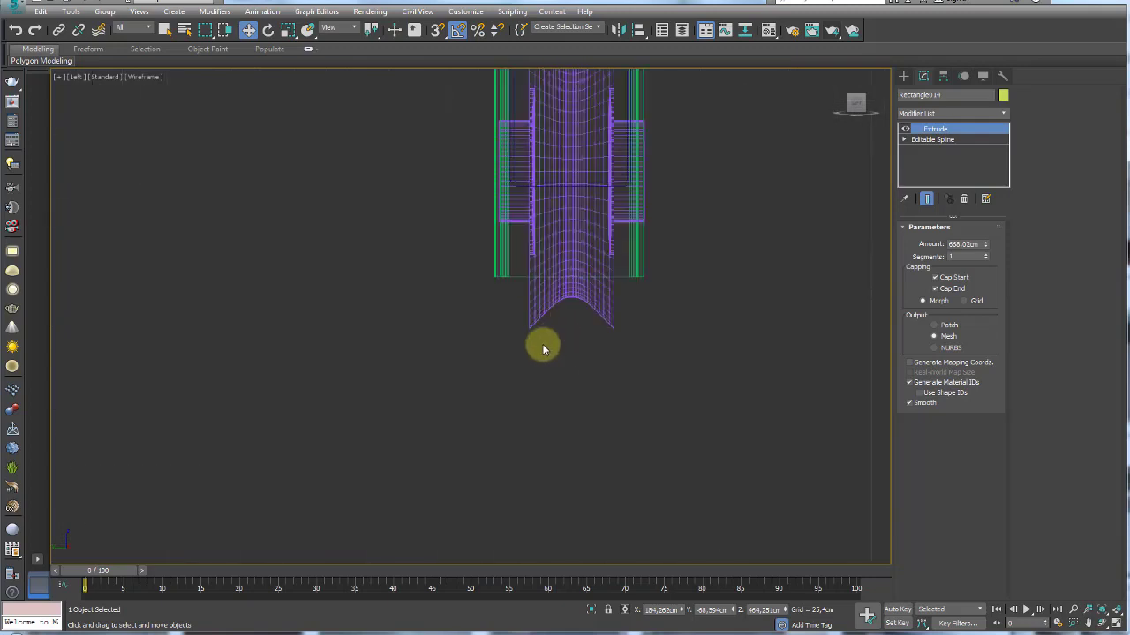
pyautogui.click(903, 76)
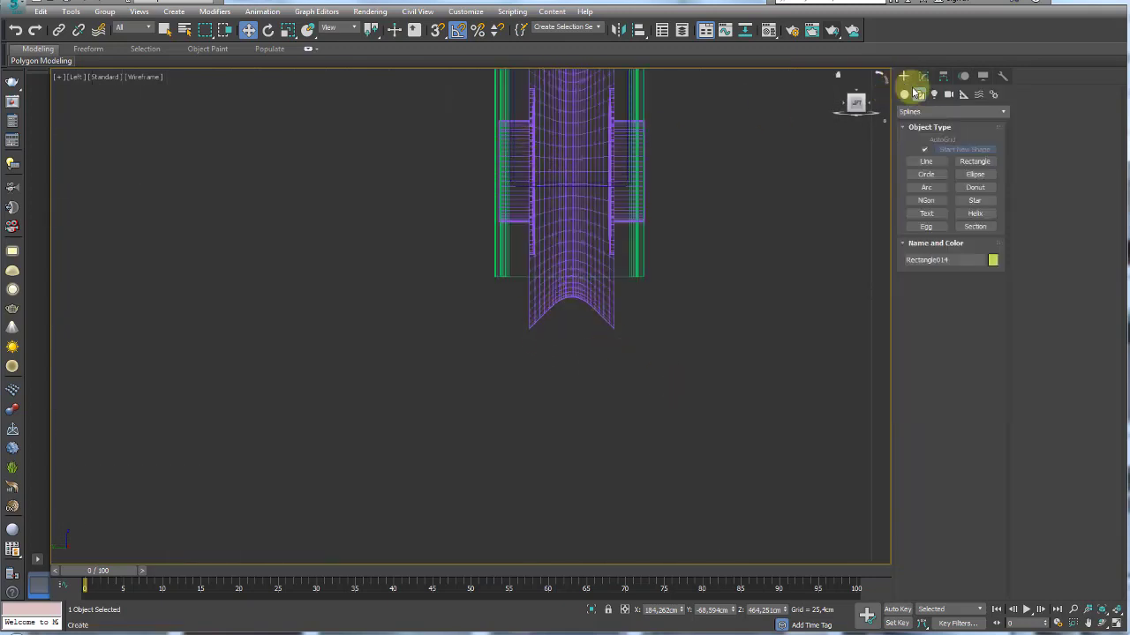
pyautogui.click(975, 160)
pyautogui.moveTo(495, 395); pyautogui.dragTo(646, 304)
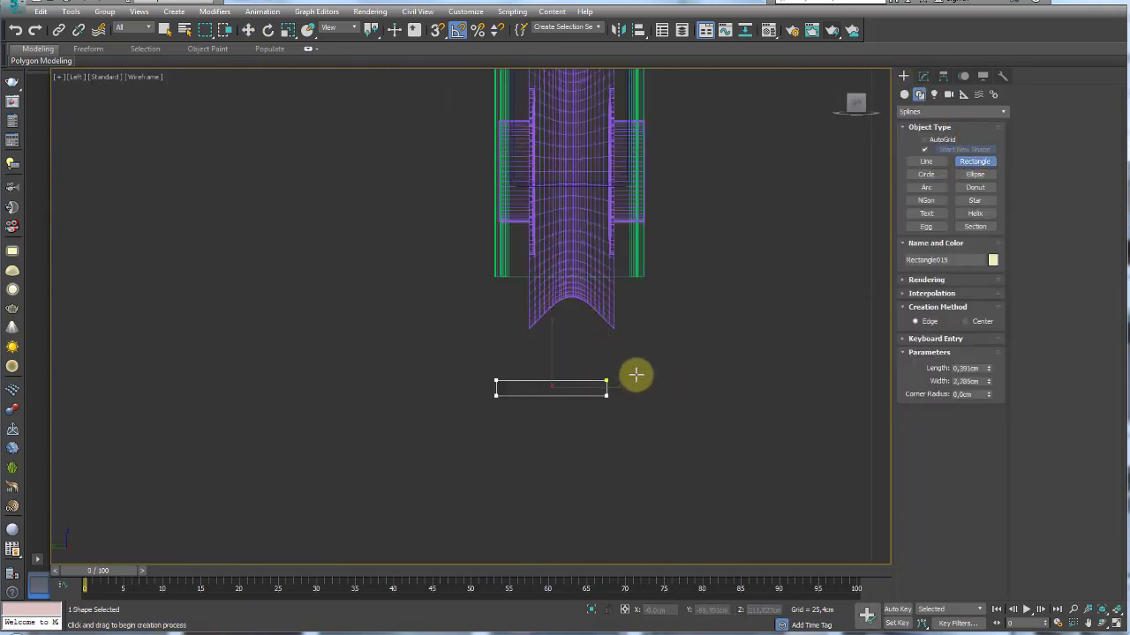
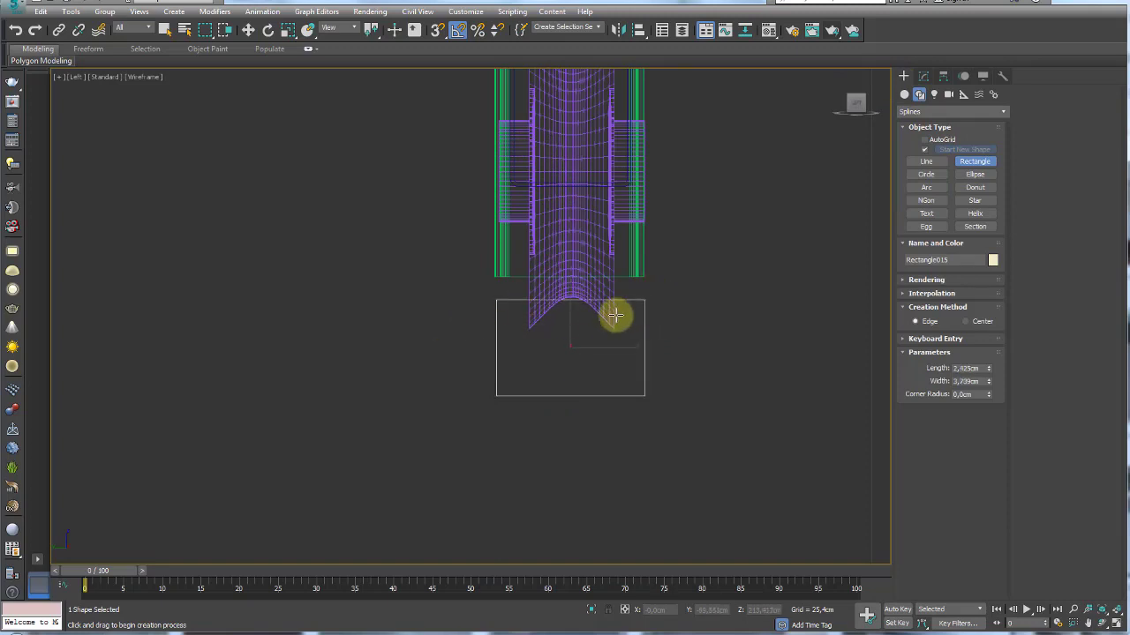
# Convert the rectangle to an editable spline and split its top segment at the midpoint
pyautogui.rightClick(637, 318)
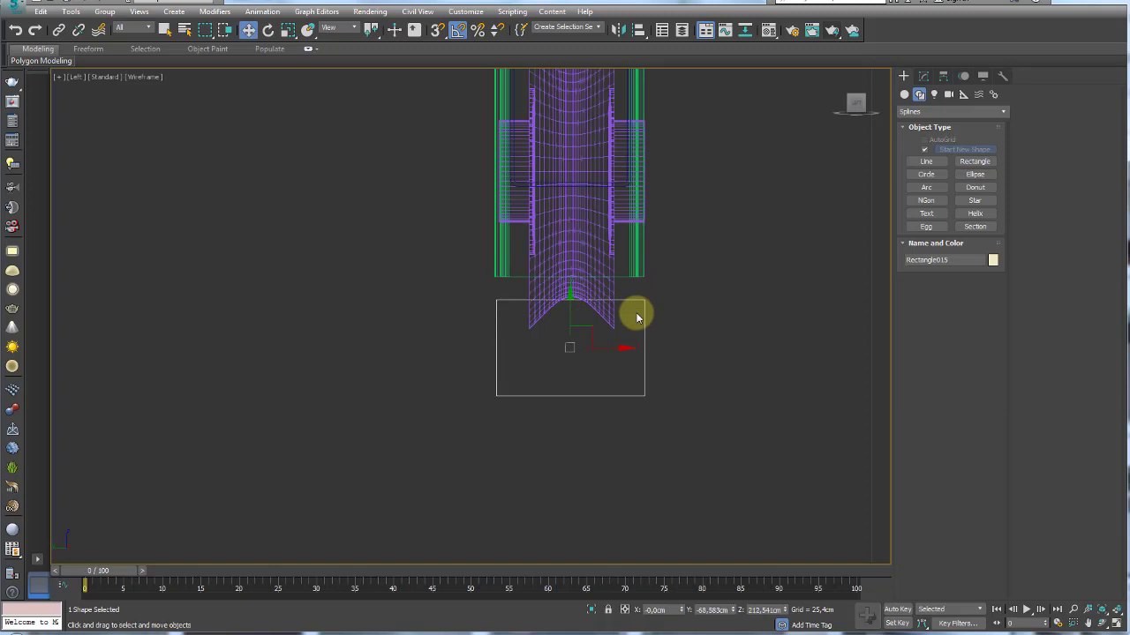
pyautogui.rightClick(632, 313)
pyautogui.click(814, 458)
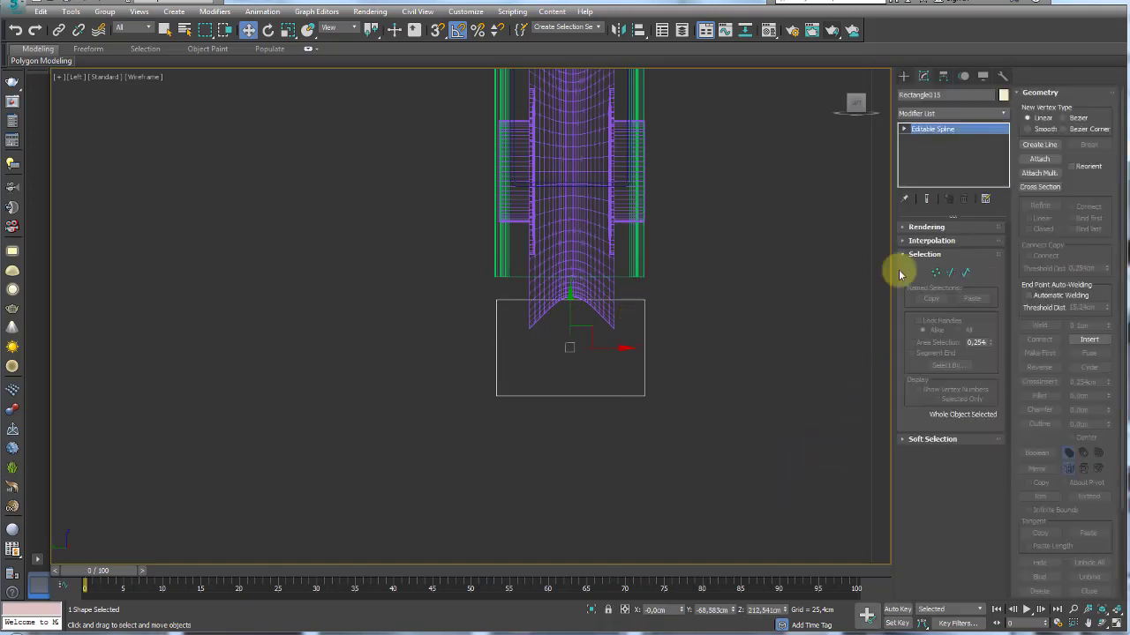
pyautogui.click(950, 273)
pyautogui.click(584, 301)
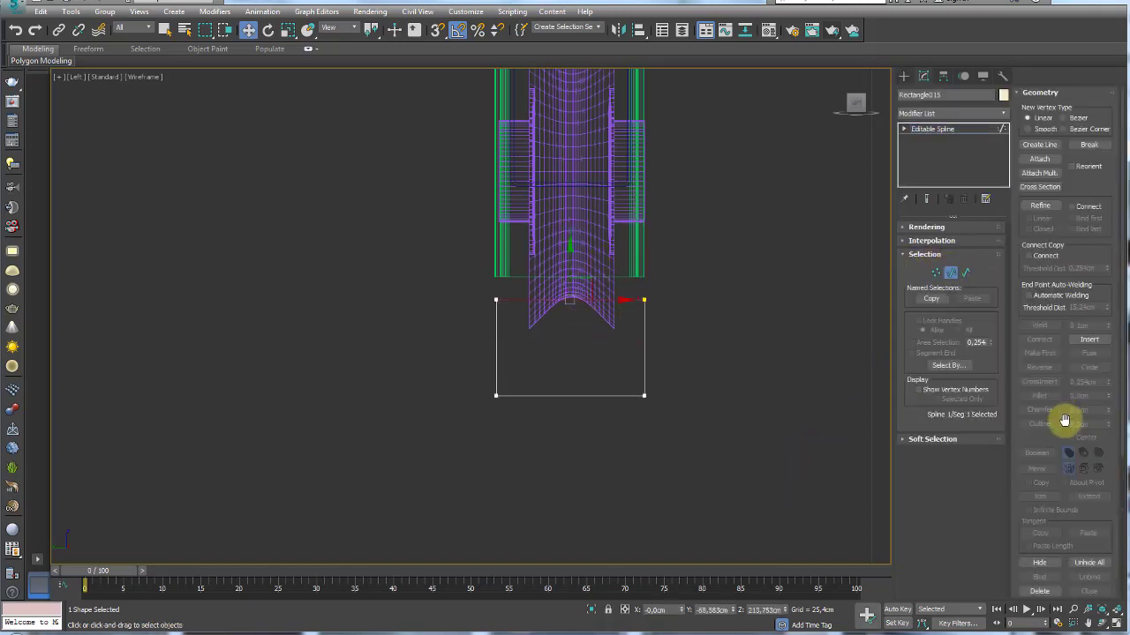
pyautogui.scroll(-5, 1059, 397)
pyautogui.click(1107, 411)
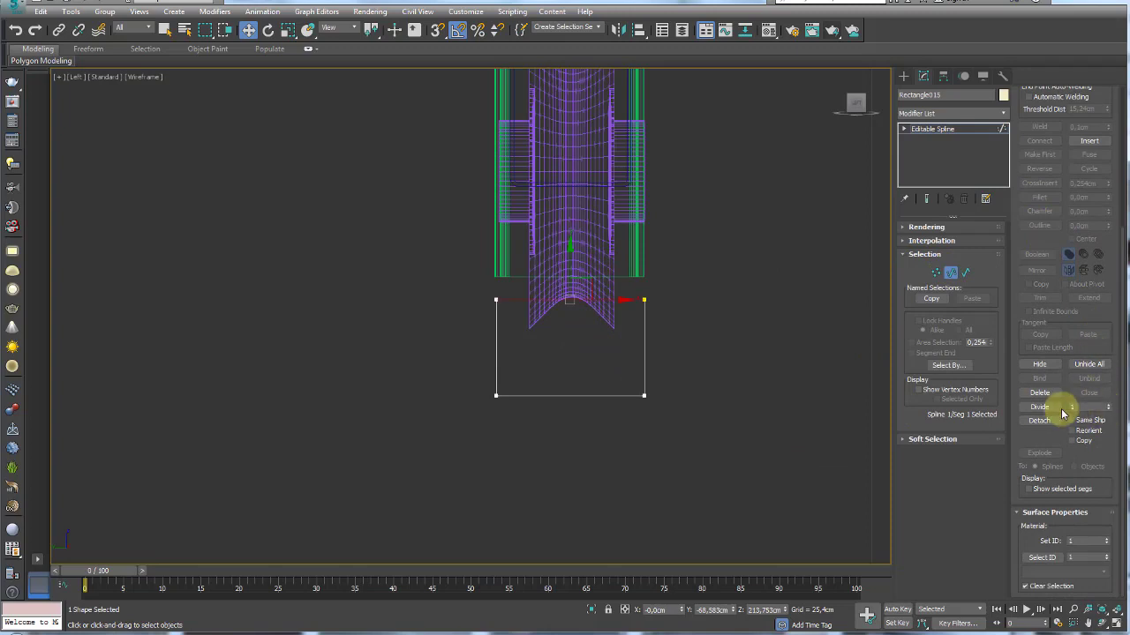
pyautogui.click(1040, 407)
# Delete the two top corner vertices and set the remaining three vertices to Corner
pyautogui.click(936, 272)
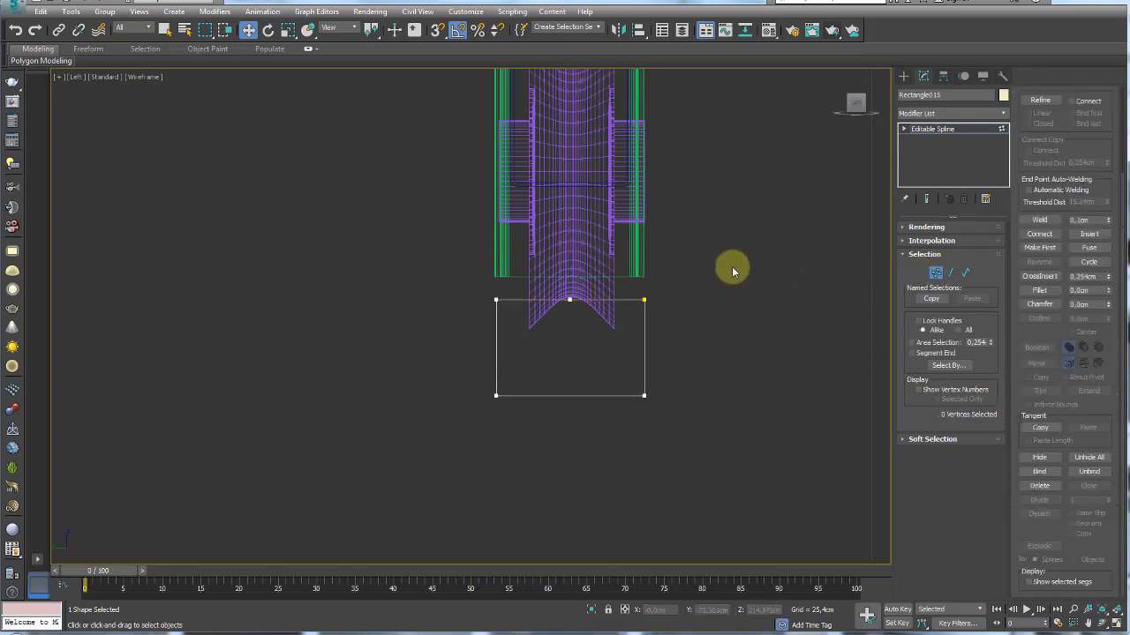
pyautogui.click(643, 301)
pyautogui.press('Delete')
pyautogui.moveTo(525, 283); pyautogui.dragTo(490, 322)
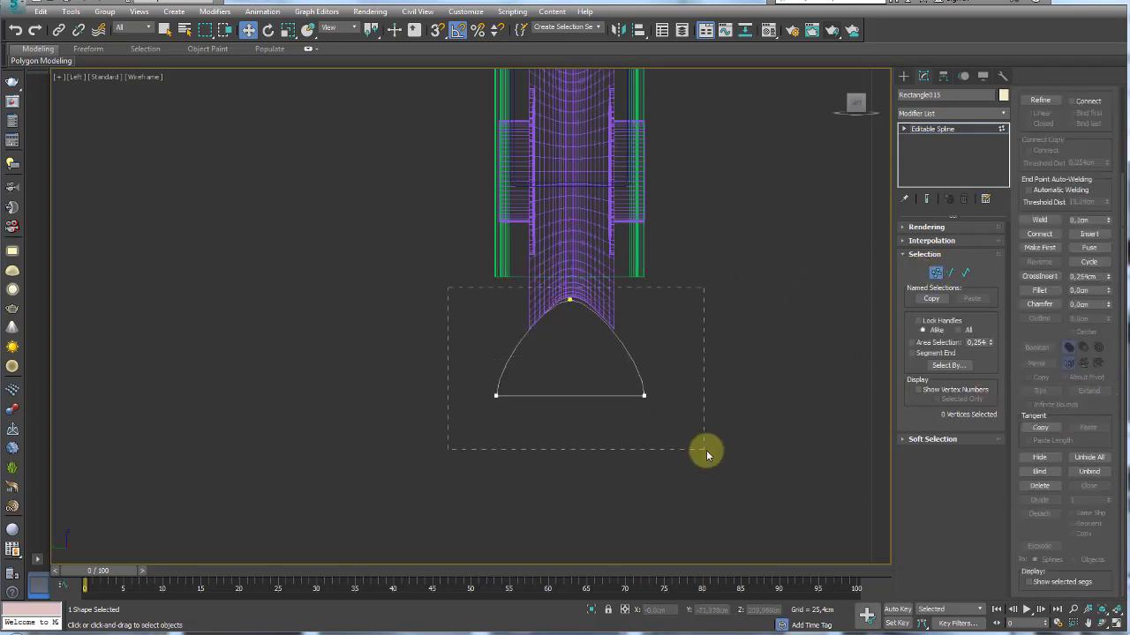
pyautogui.moveTo(706, 452); pyautogui.dragTo(704, 450)
pyautogui.rightClick(569, 306)
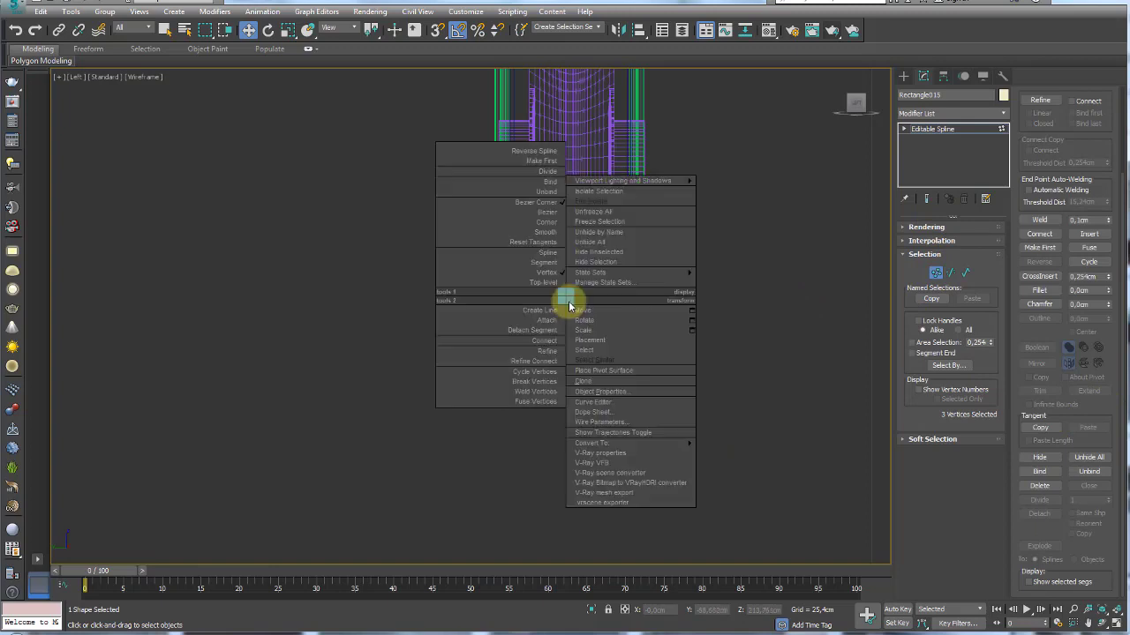
pyautogui.click(544, 230)
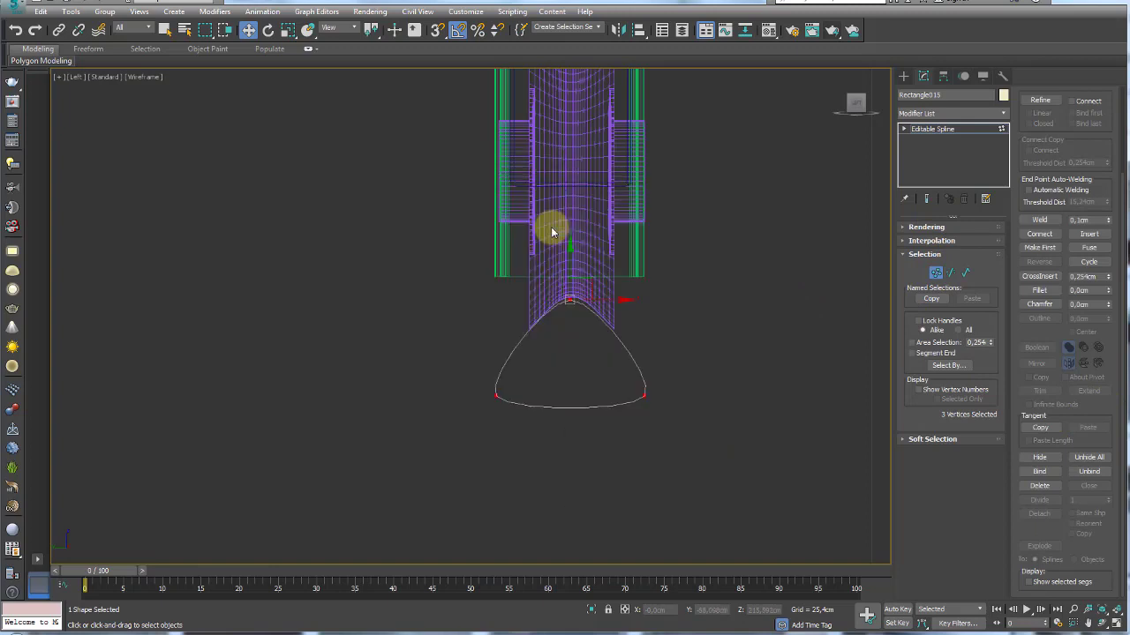
# Fillet the apex vertex by 0.725cm and raise the triangle to meet the rail's end
pyautogui.rightClick(575, 294)
pyautogui.click(570, 301)
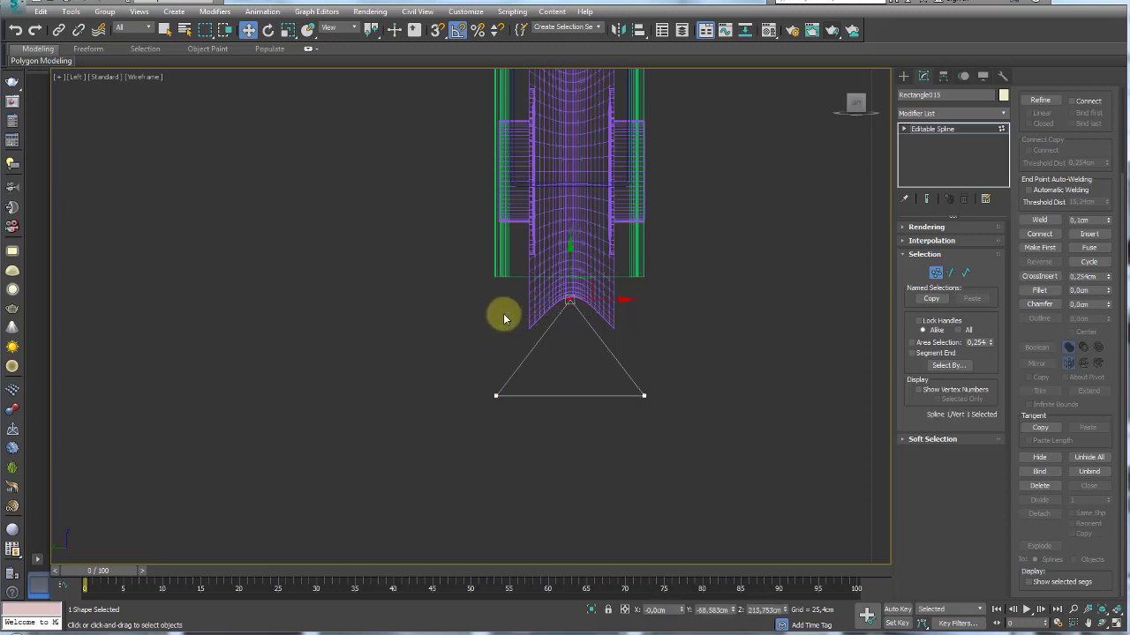
pyautogui.click(1040, 290)
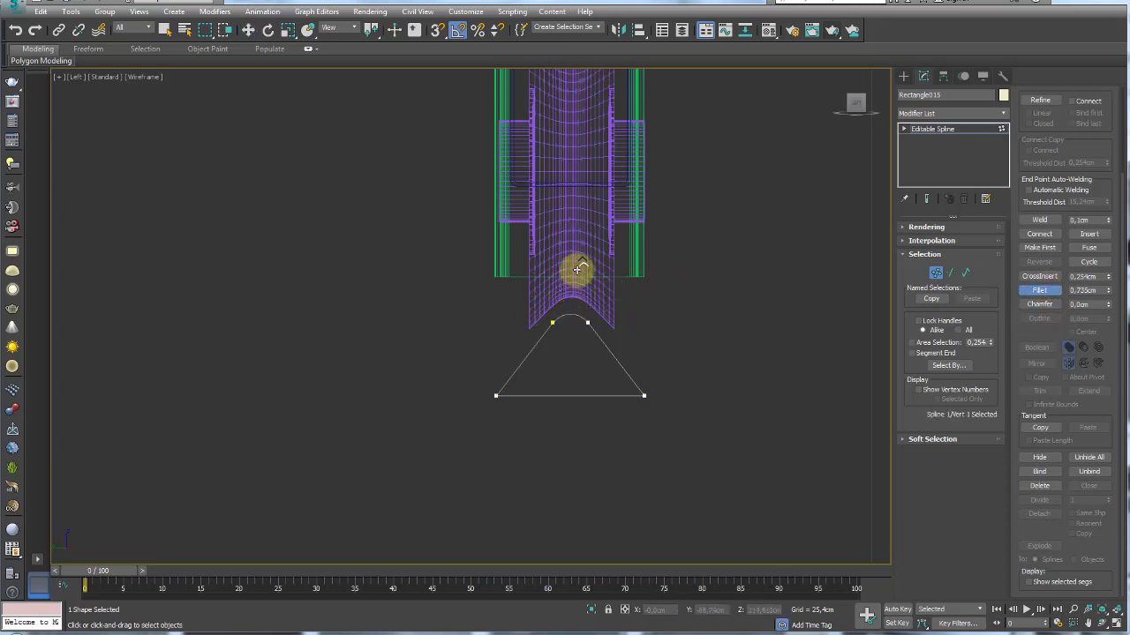
pyautogui.click(926, 129)
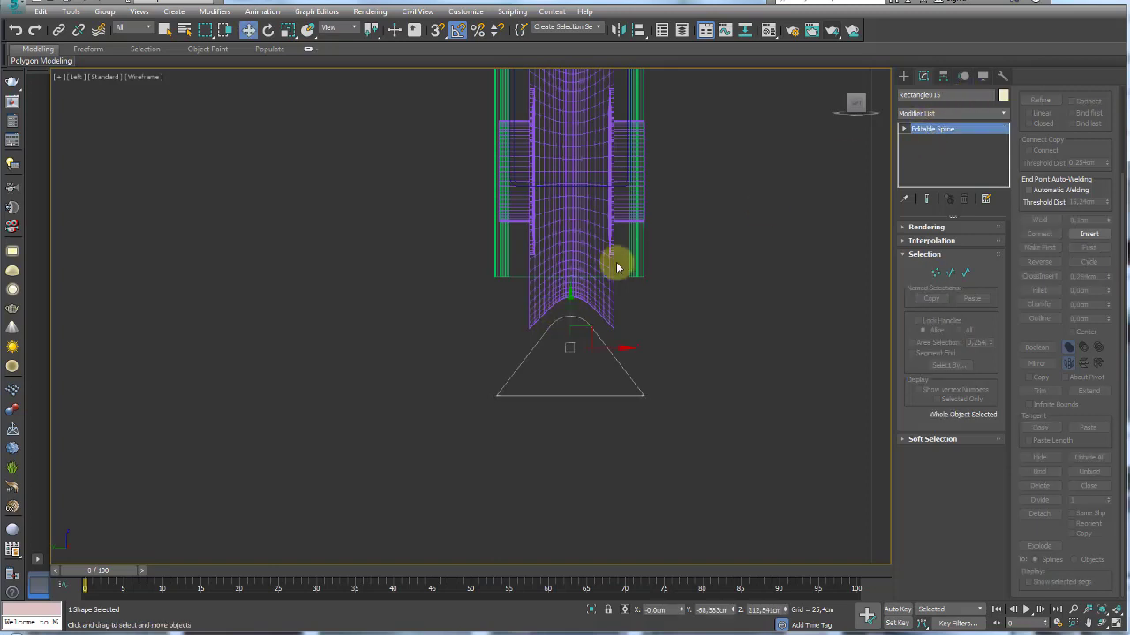
pyautogui.moveTo(571, 305); pyautogui.dragTo(573, 313)
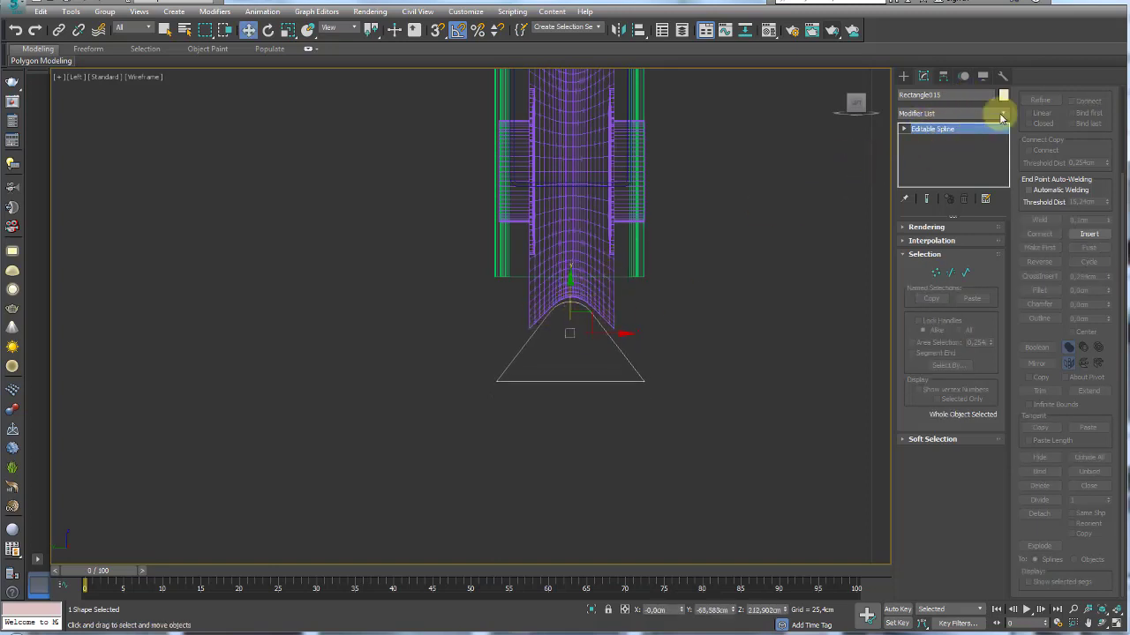
# Extrude the triangle into a 668.02cm rail and slide it along X beneath the gate
pyautogui.click(1000, 112)
pyautogui.scroll(-8, 988, 265)
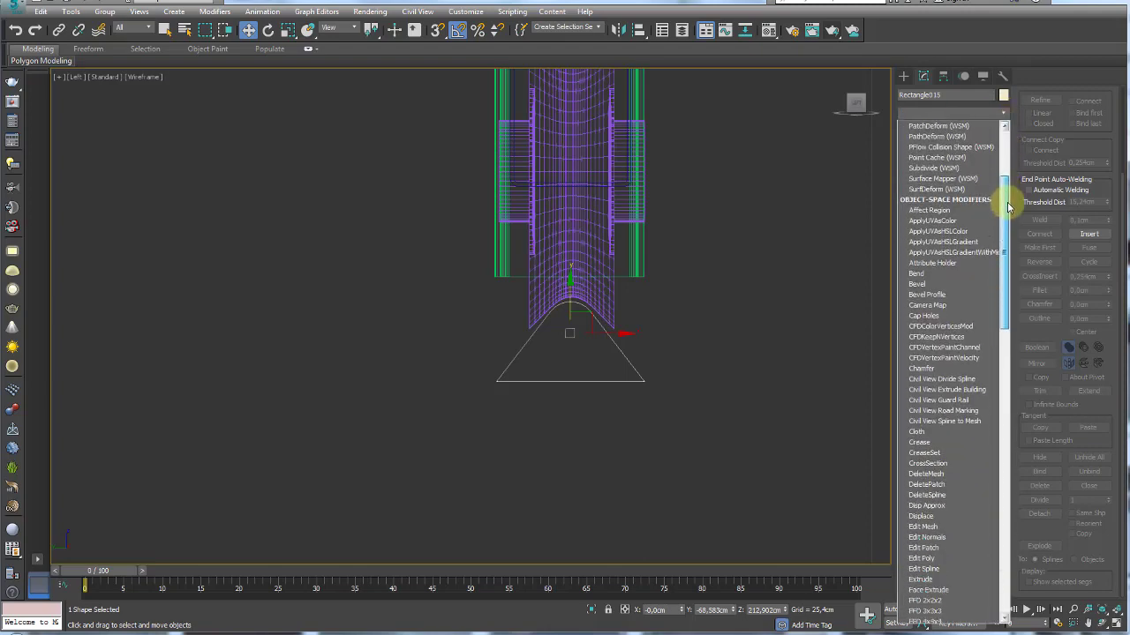
pyautogui.click(950, 485)
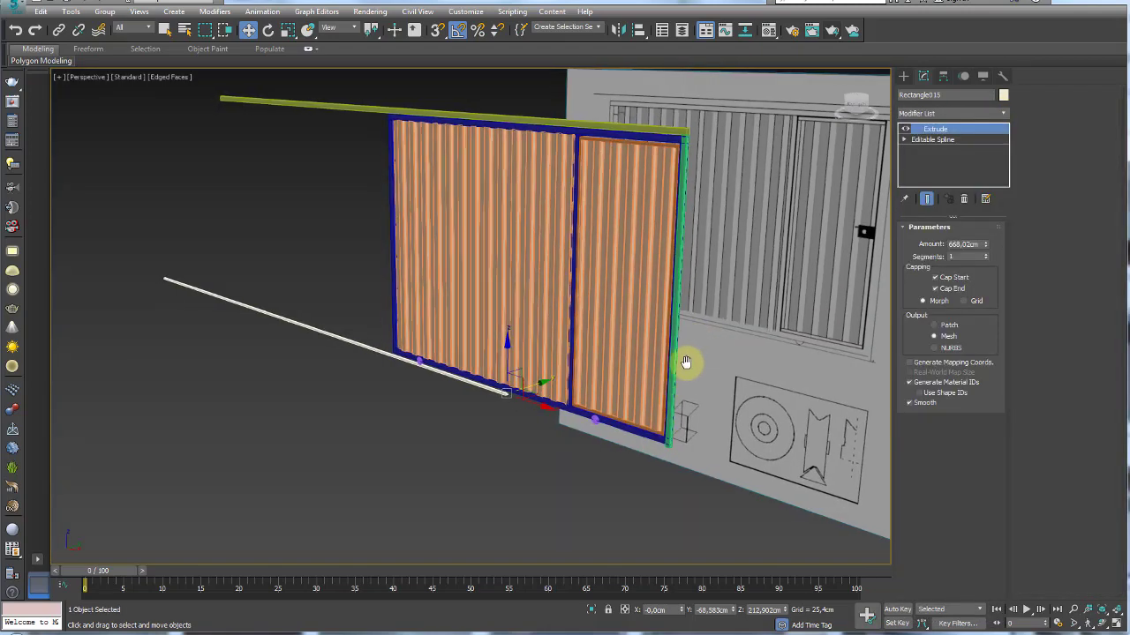
pyautogui.keyDown('alt'); pyautogui.moveTo(686, 361); pyautogui.dragTo(601, 413, button='middle'); pyautogui.keyUp('alt')
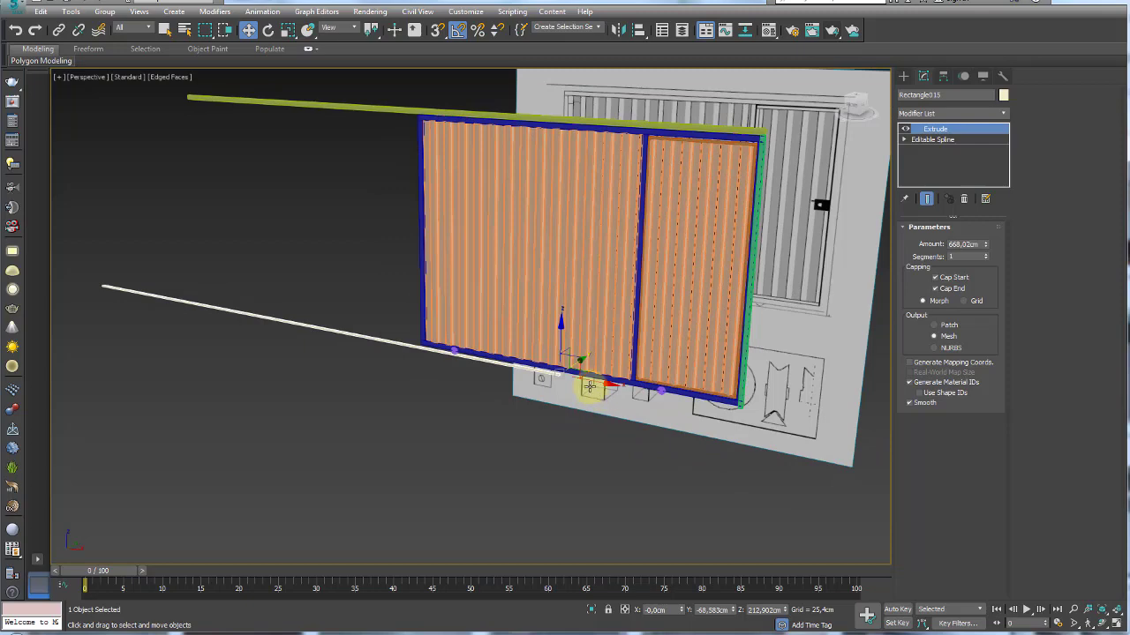
pyautogui.moveTo(590, 386)
pyautogui.mouseDown()
pyautogui.moveTo(686, 383)
pyautogui.moveTo(768, 410)
pyautogui.mouseUp()
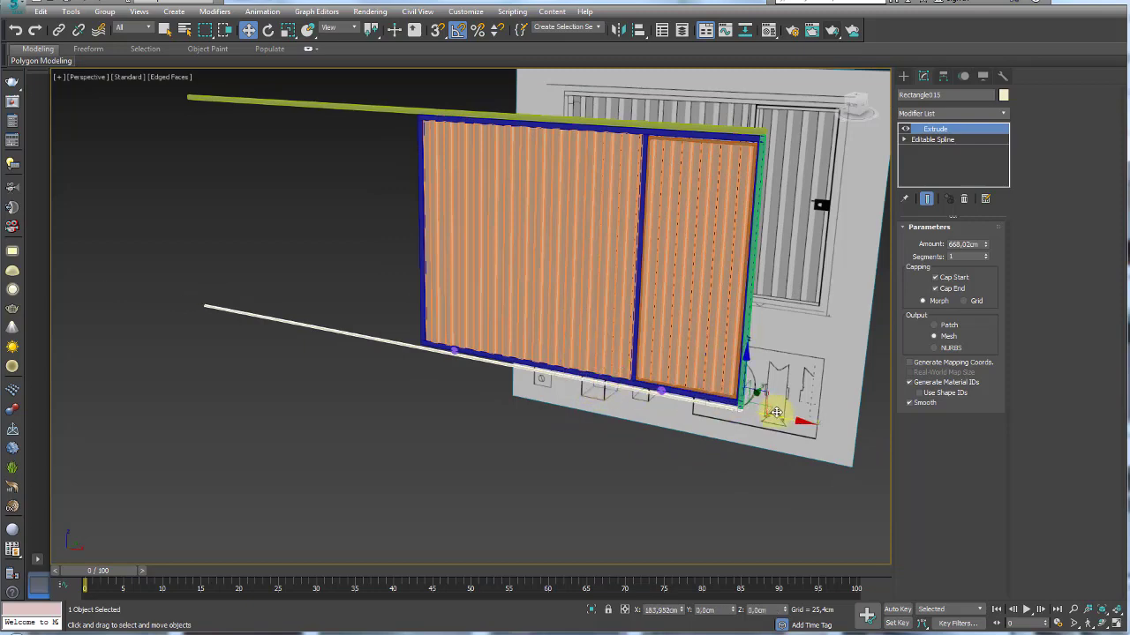
pyautogui.keyDown('alt'); pyautogui.moveTo(751, 418); pyautogui.dragTo(753, 404, button='middle'); pyautogui.keyUp('alt')
pyautogui.moveTo(534, 302); pyautogui.dragTo(537, 323, button='middle')
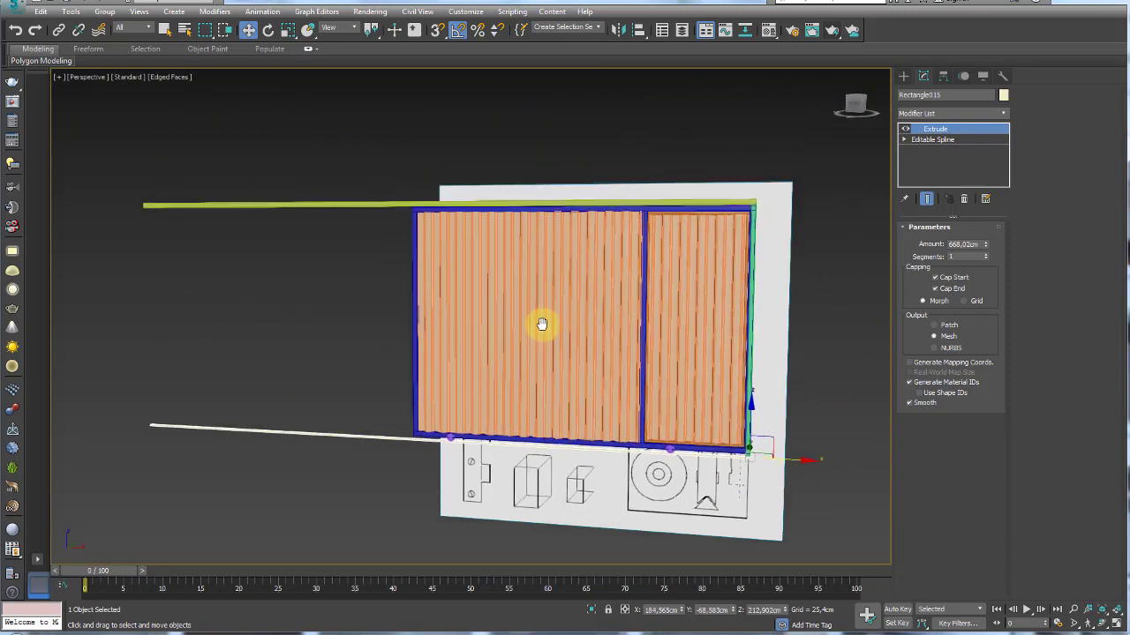
pyautogui.keyDown('alt'); pyautogui.moveTo(738, 212); pyautogui.dragTo(752, 334, button='middle'); pyautogui.keyUp('alt')
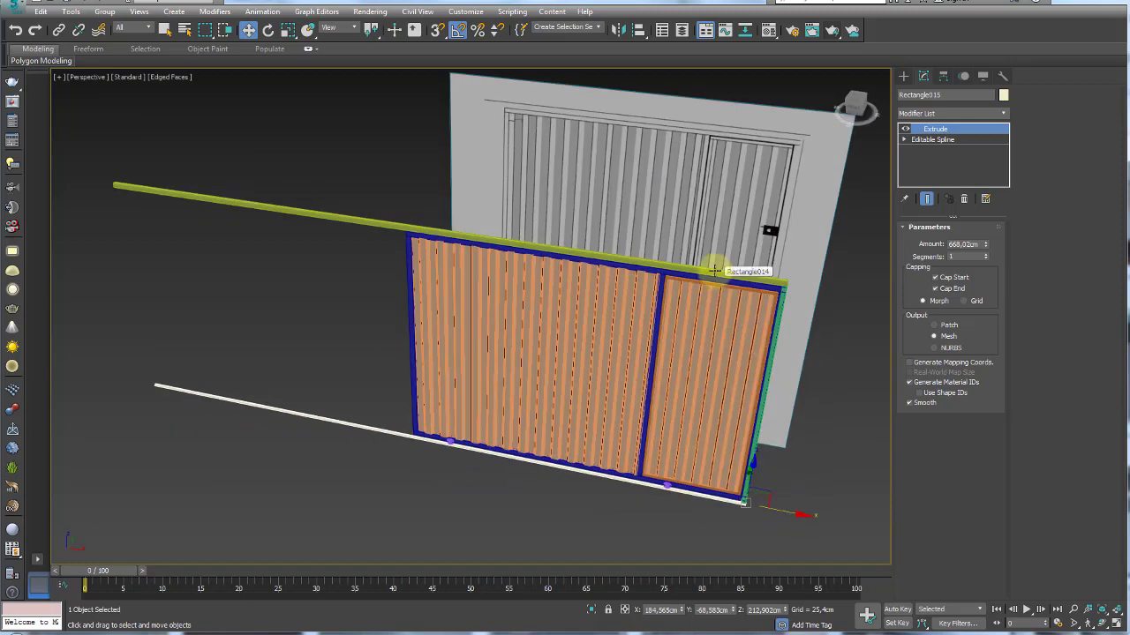
# Select the top rail, bottom rail and vertical end post and group them as Group001
pyautogui.click(337, 217)
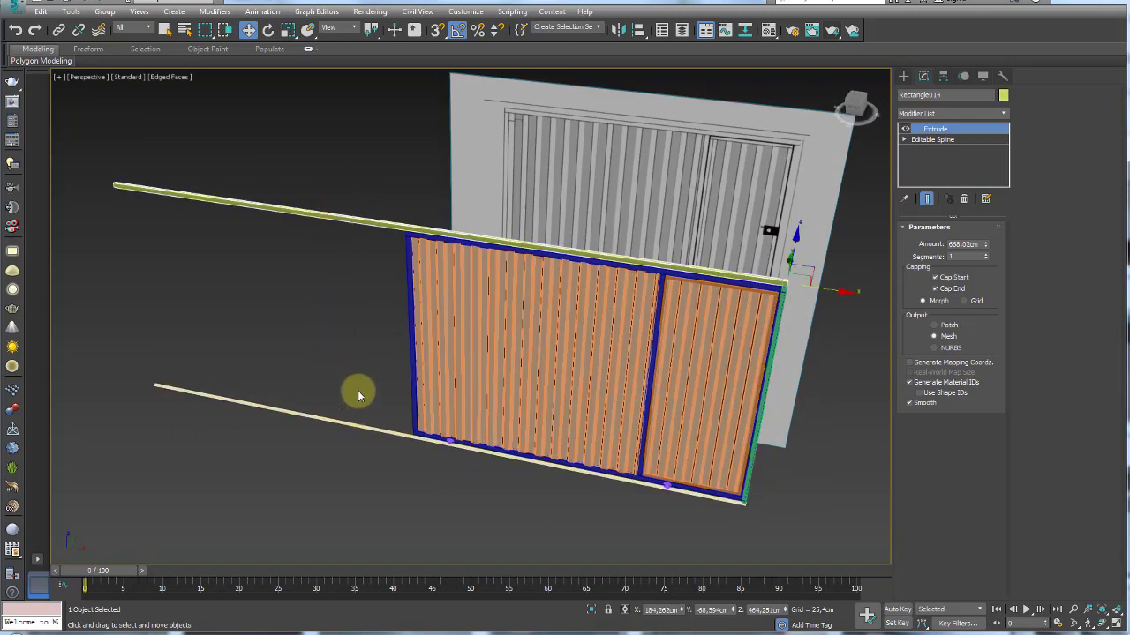
pyautogui.keyDown('ctrl'); pyautogui.click(347, 425); pyautogui.keyUp('ctrl')
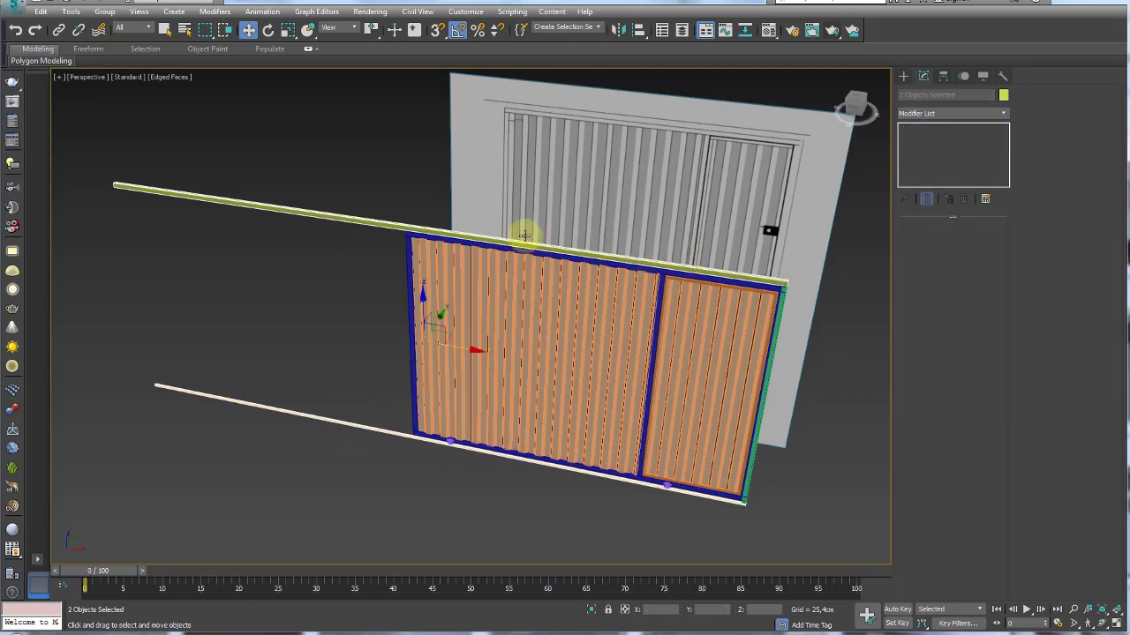
pyautogui.moveTo(683, 281)
pyautogui.keyDown('alt'); pyautogui.mouseDown(button='middle')
pyautogui.moveTo(648, 264)
pyautogui.moveTo(732, 312)
pyautogui.mouseUp(button='middle'); pyautogui.keyUp('alt')
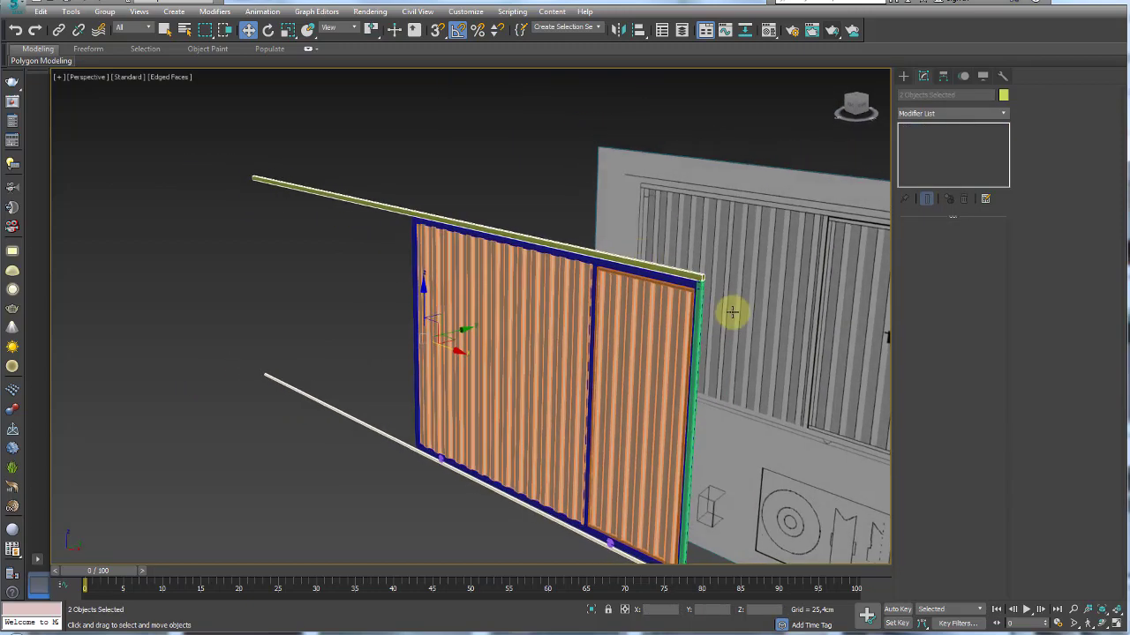
pyautogui.keyDown('ctrl'); pyautogui.click(701, 315); pyautogui.keyUp('ctrl')
pyautogui.moveTo(517, 348)
pyautogui.mouseDown()
pyautogui.moveTo(467, 290)
pyautogui.moveTo(269, 262)
pyautogui.mouseUp()
pyautogui.rightClick(267, 259)
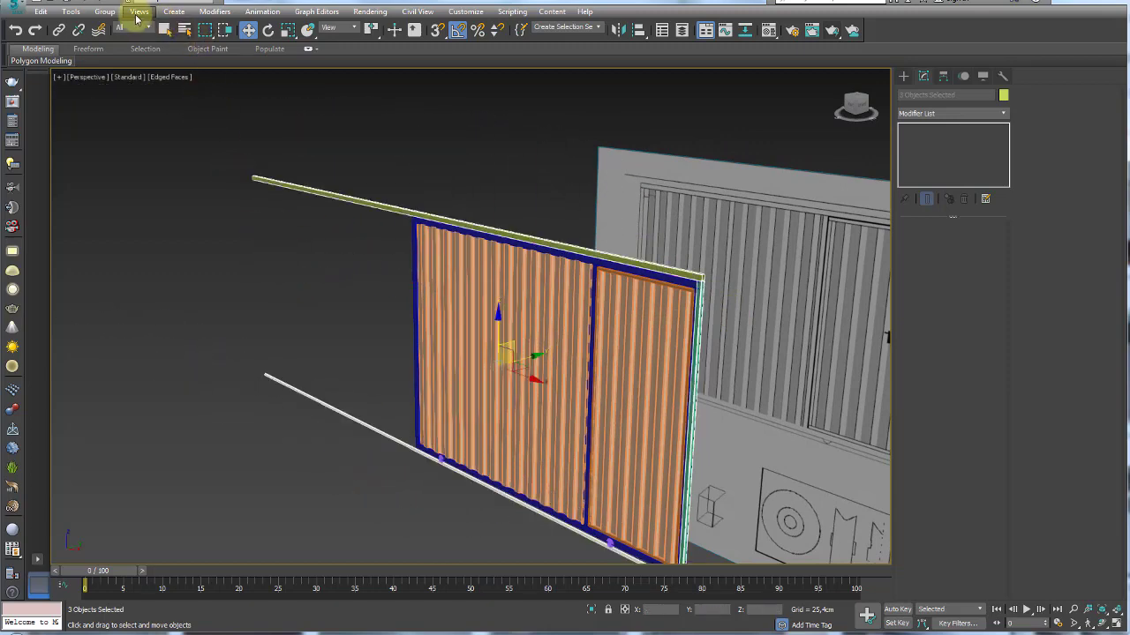
pyautogui.click(108, 12)
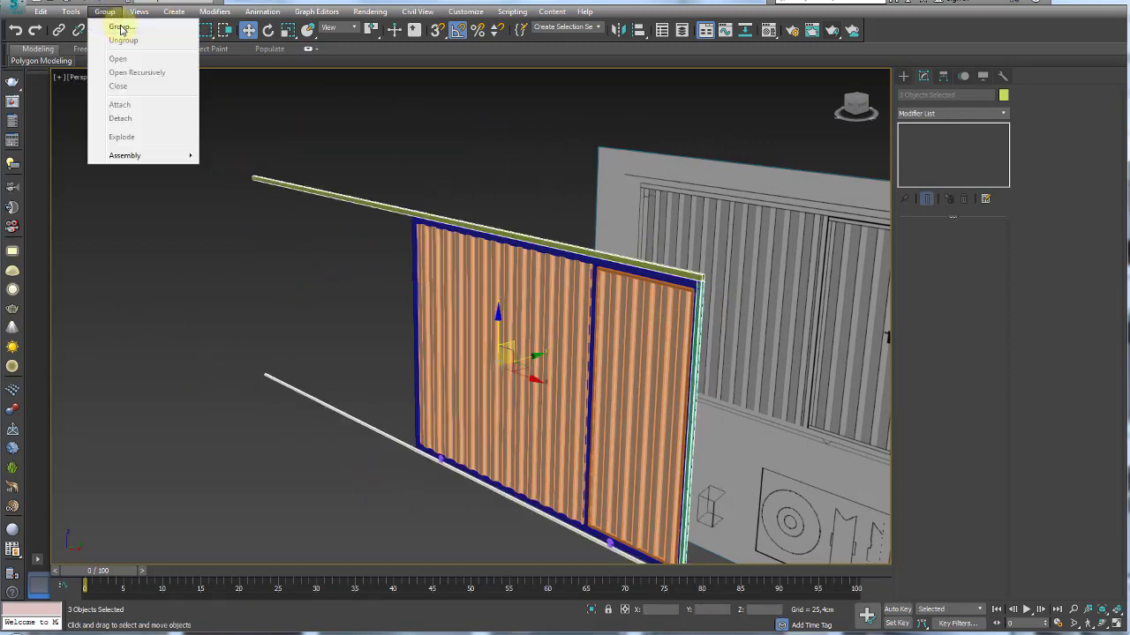
pyautogui.click(121, 28)
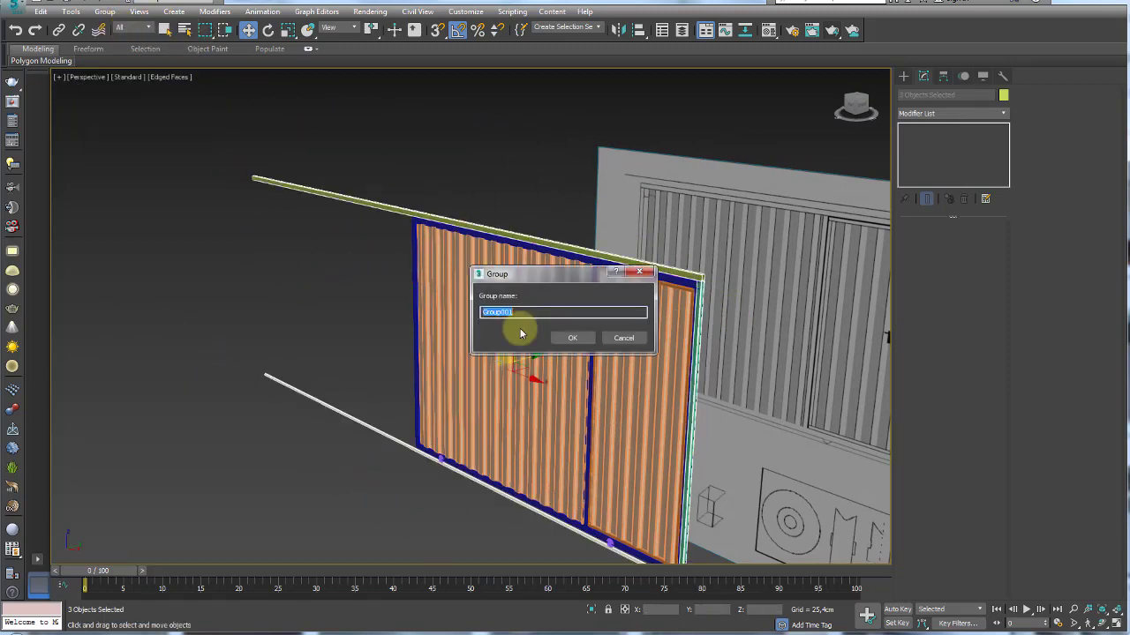
pyautogui.click(575, 344)
pyautogui.keyDown('alt'); pyautogui.moveTo(610, 333); pyautogui.dragTo(457, 252, button='middle'); pyautogui.keyUp('alt')
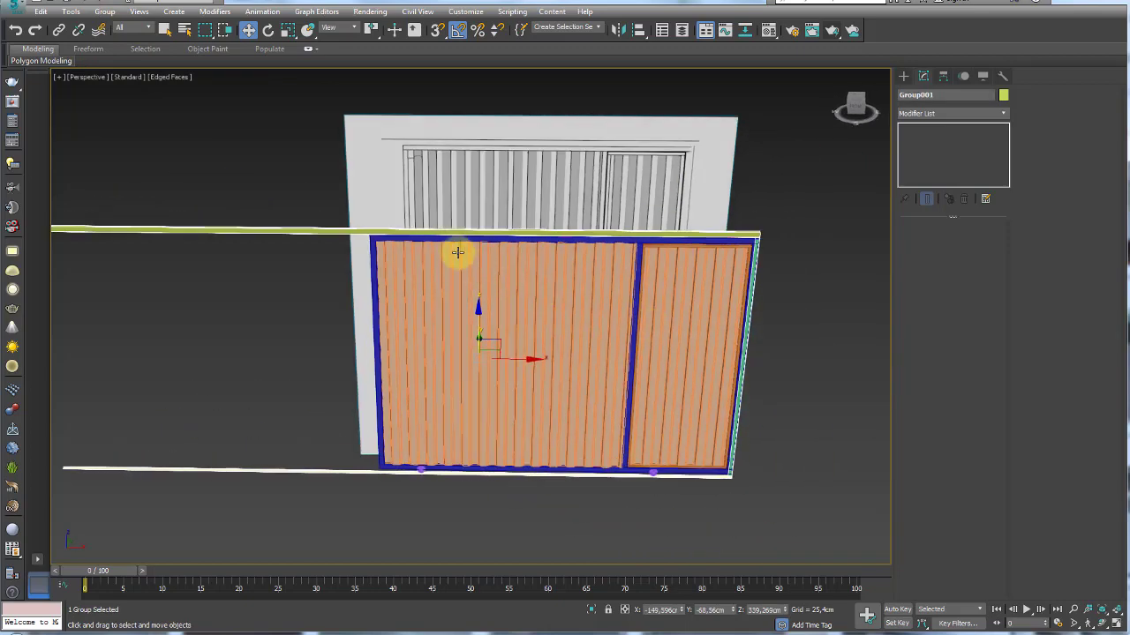
# Select the left leaf panel, bottom rail, vertical divider and other sliding-panel pieces
pyautogui.click(441, 240)
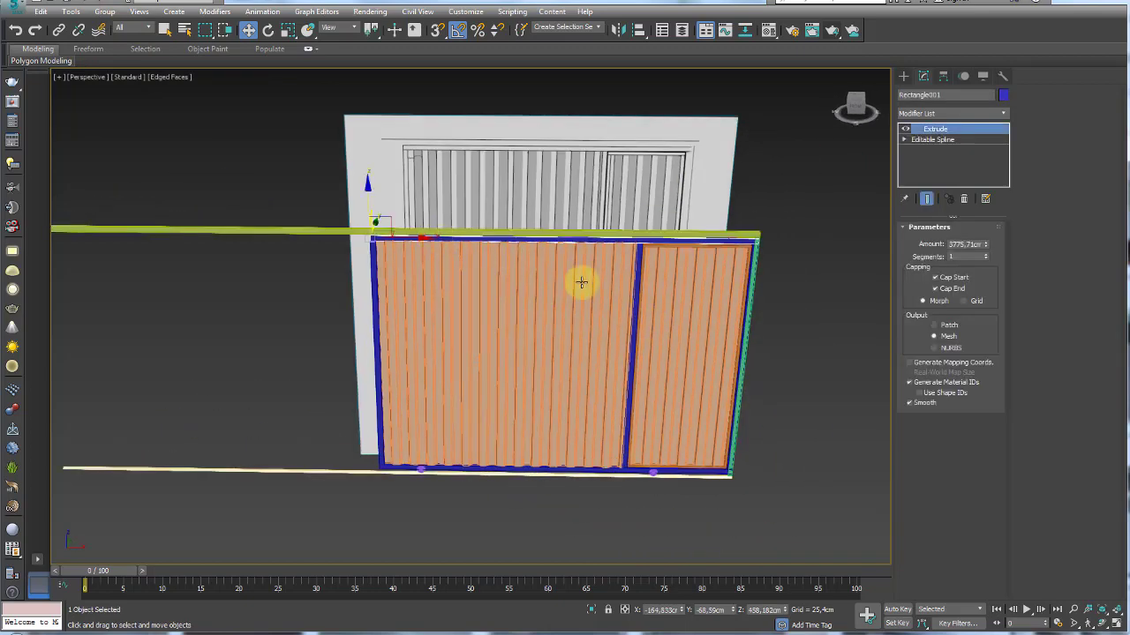
pyautogui.keyDown('ctrl'); pyautogui.click(374, 284); pyautogui.keyUp('ctrl')
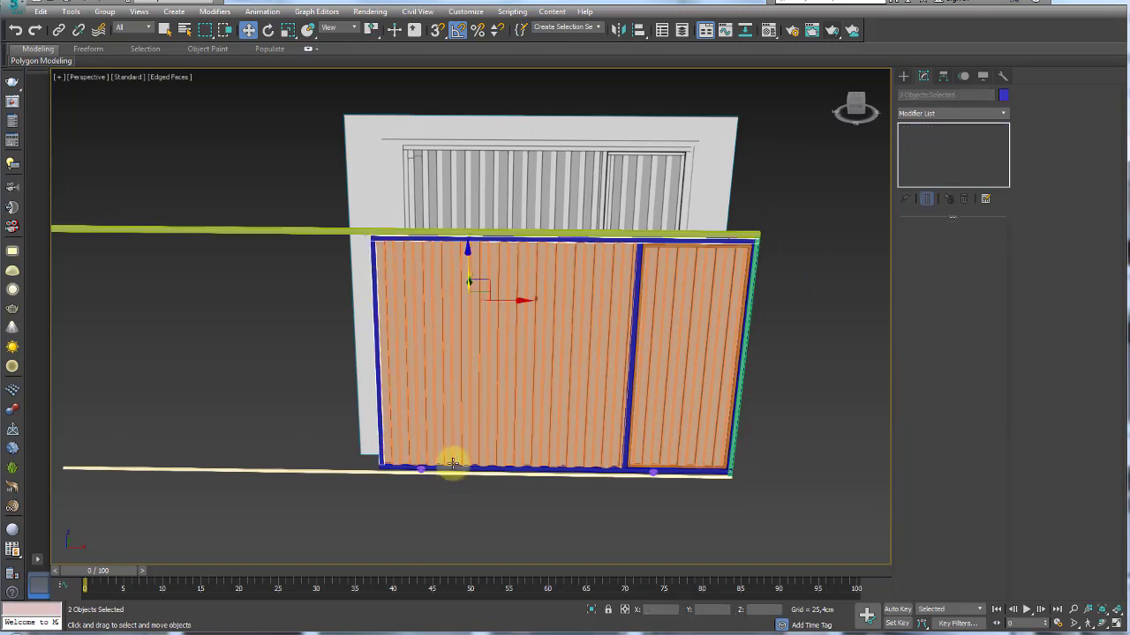
pyautogui.keyDown('ctrl'); pyautogui.click(451, 469); pyautogui.keyUp('ctrl')
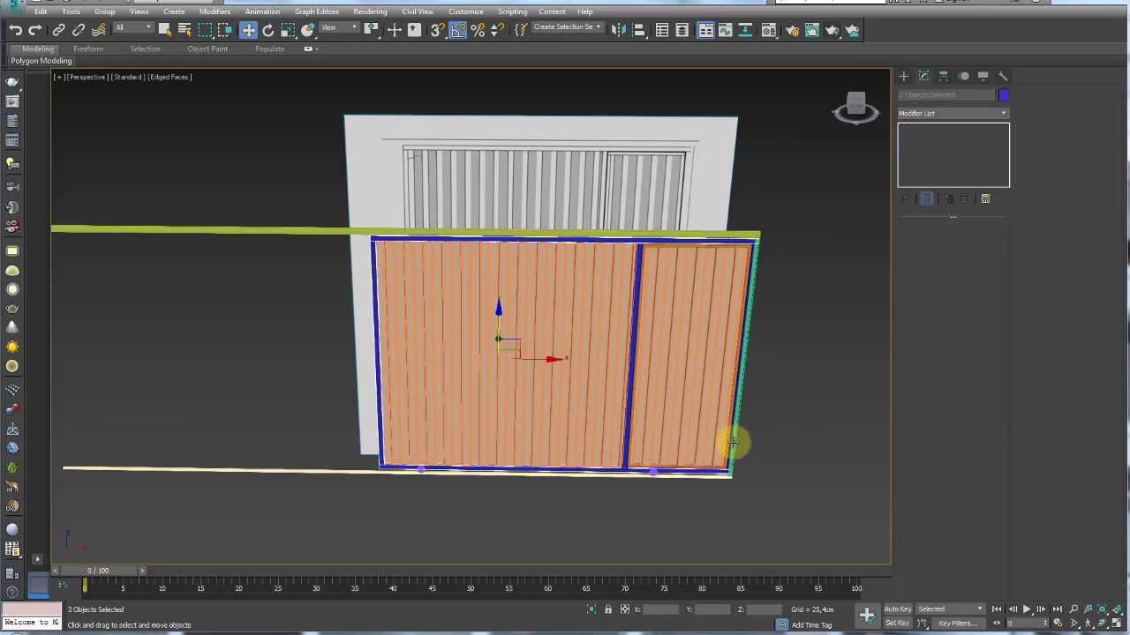
pyautogui.scroll(5, 732, 441)
pyautogui.scroll(-5, 662, 412)
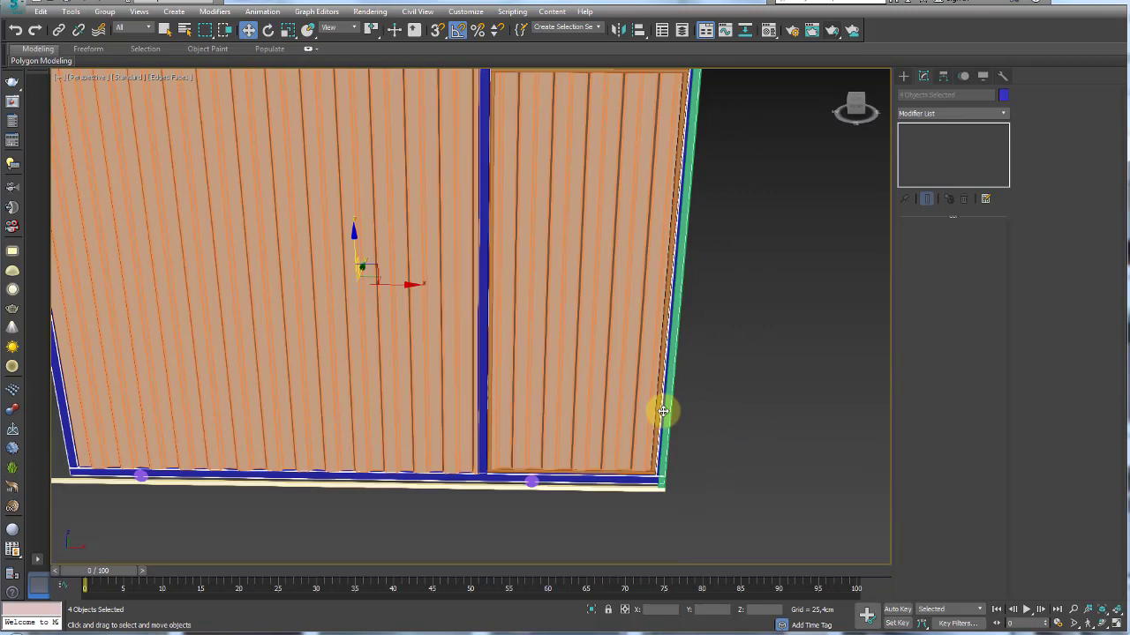
pyautogui.keyDown('ctrl'); pyautogui.click(482, 391); pyautogui.keyUp('ctrl')
pyautogui.scroll(-4, 367, 362)
pyautogui.scroll(-2, 391, 315)
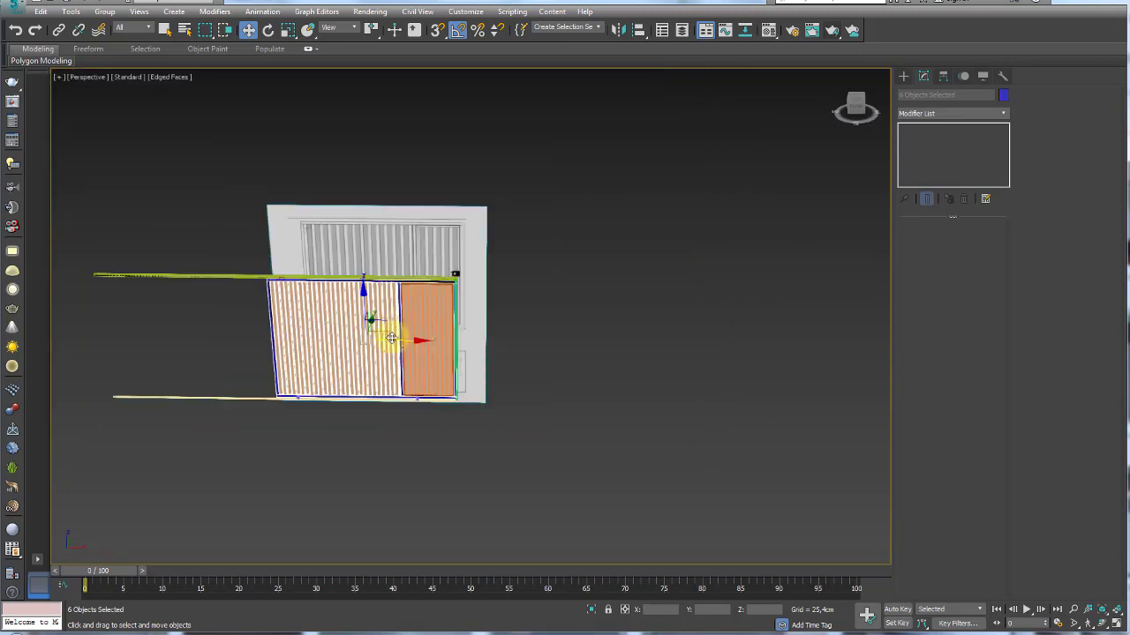
pyautogui.keyDown('ctrl'); pyautogui.click(313, 328); pyautogui.keyUp('ctrl')
pyautogui.keyDown('alt'); pyautogui.moveTo(316, 368); pyautogui.dragTo(312, 396, button='middle'); pyautogui.keyUp('alt')
pyautogui.scroll(5, 301, 371)
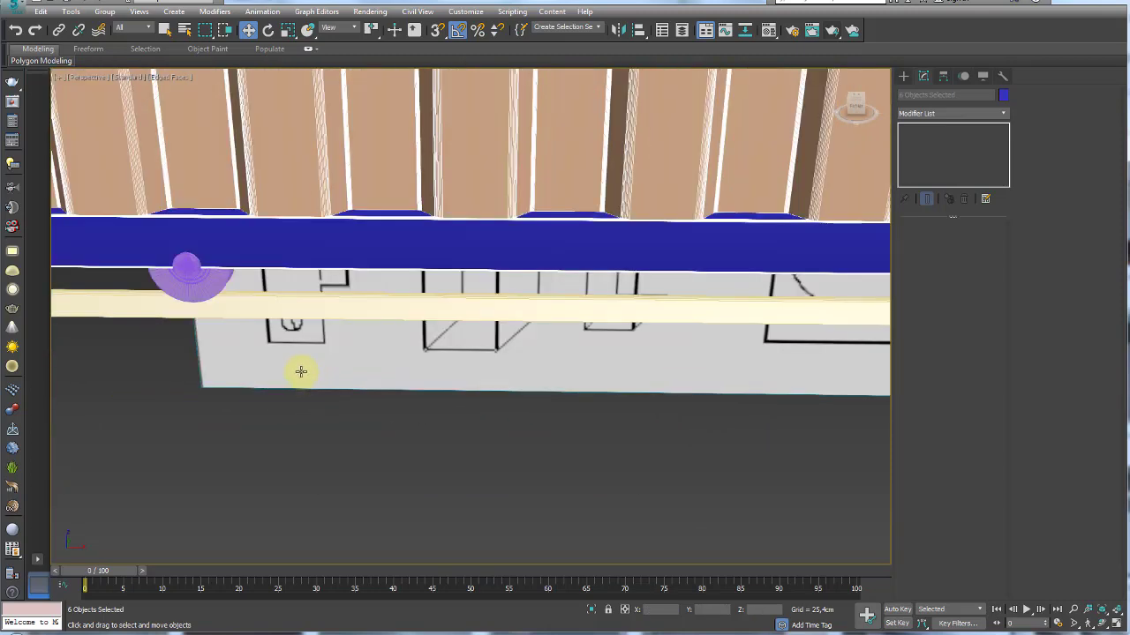
pyautogui.scroll(-2, 368, 313)
pyautogui.scroll(1, 618, 314)
# Add the last panel part and group all eight pieces as Group002
pyautogui.keyDown('ctrl'); pyautogui.click(714, 318); pyautogui.keyUp('ctrl')
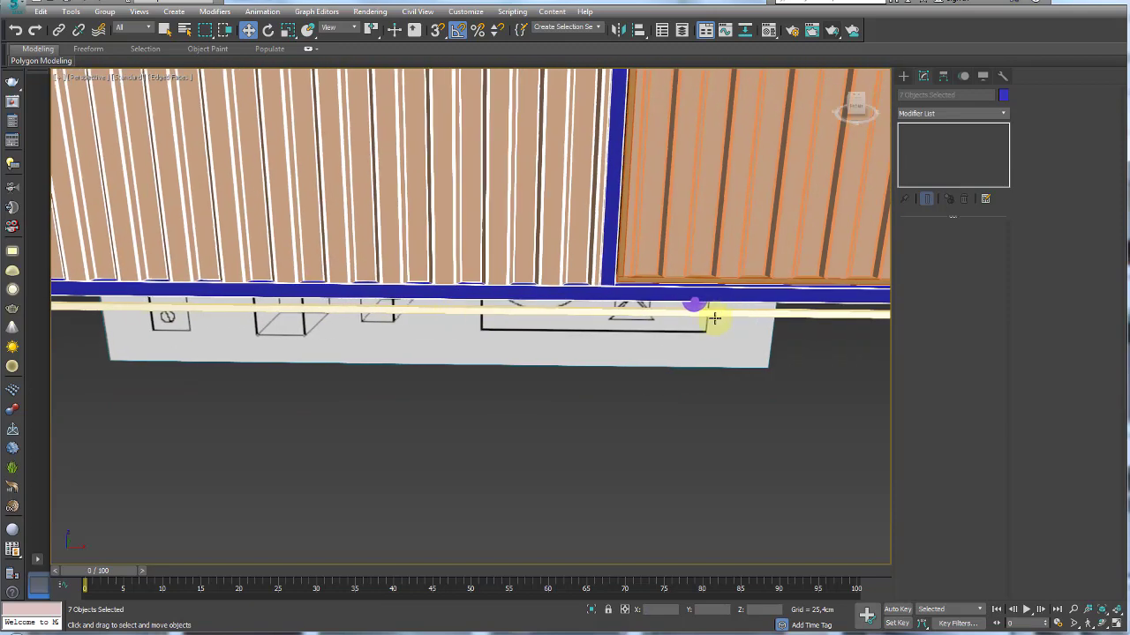
pyautogui.scroll(-4, 697, 307)
pyautogui.moveTo(678, 254); pyautogui.dragTo(302, 252)
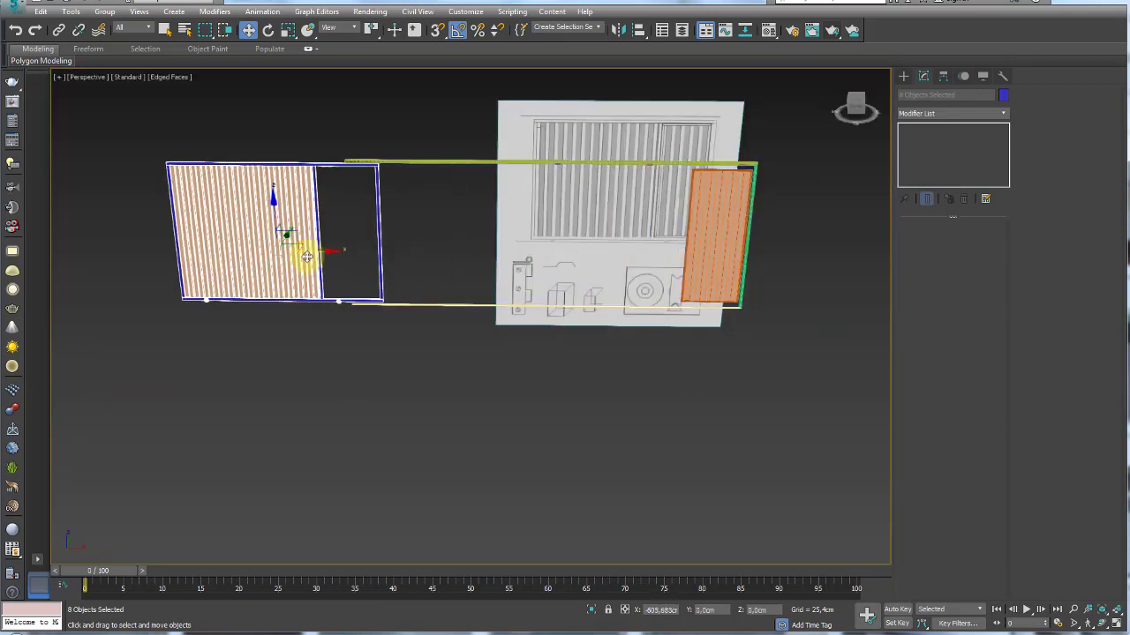
pyautogui.hotkey('ctrl', 'z')
pyautogui.moveTo(605, 214); pyautogui.dragTo(497, 246, button='middle')
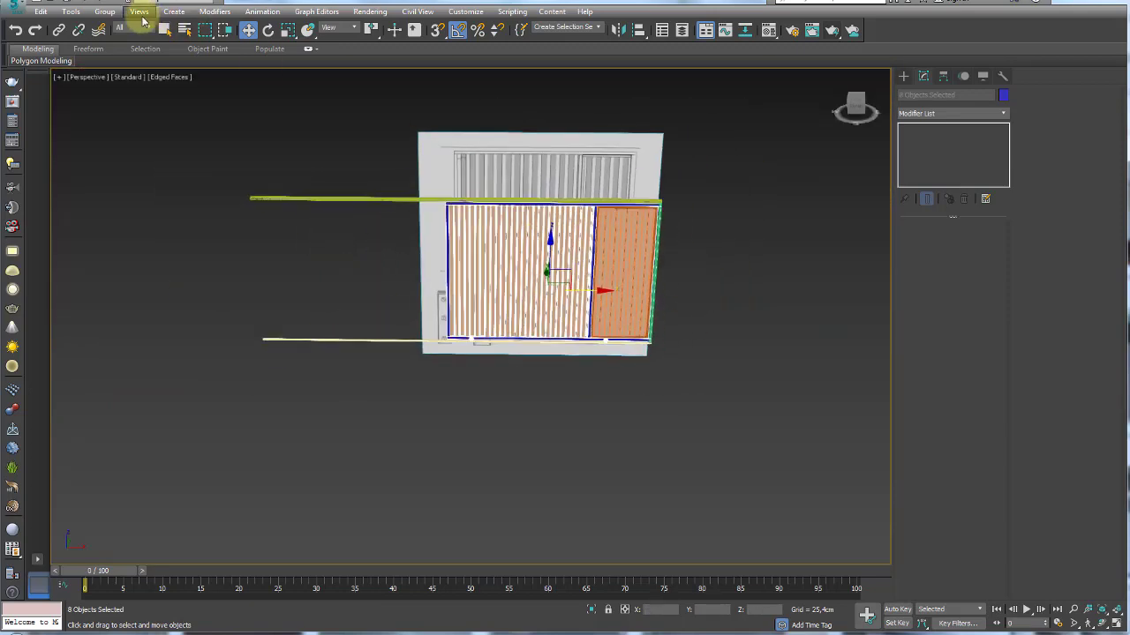
pyautogui.click(106, 12)
pyautogui.click(122, 28)
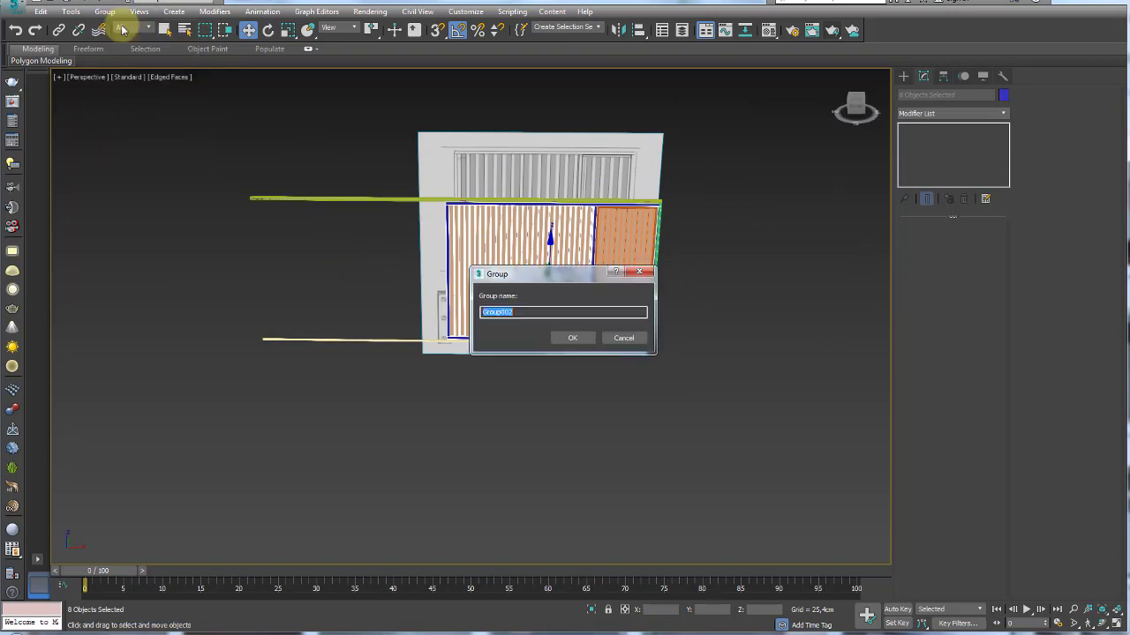
pyautogui.click(570, 339)
# Select the white-slatted leaf plus its top, left, right and bottom frame strips
pyautogui.scroll(5, 605, 278)
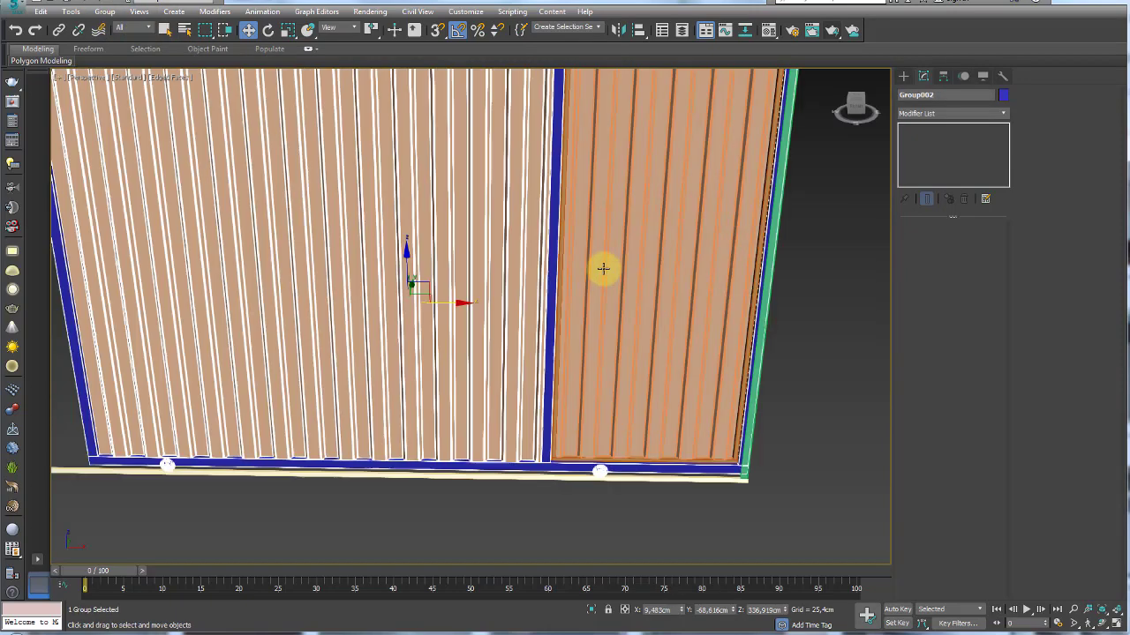
pyautogui.click(574, 248)
pyautogui.scroll(-3, 582, 247)
pyautogui.scroll(2, 550, 270)
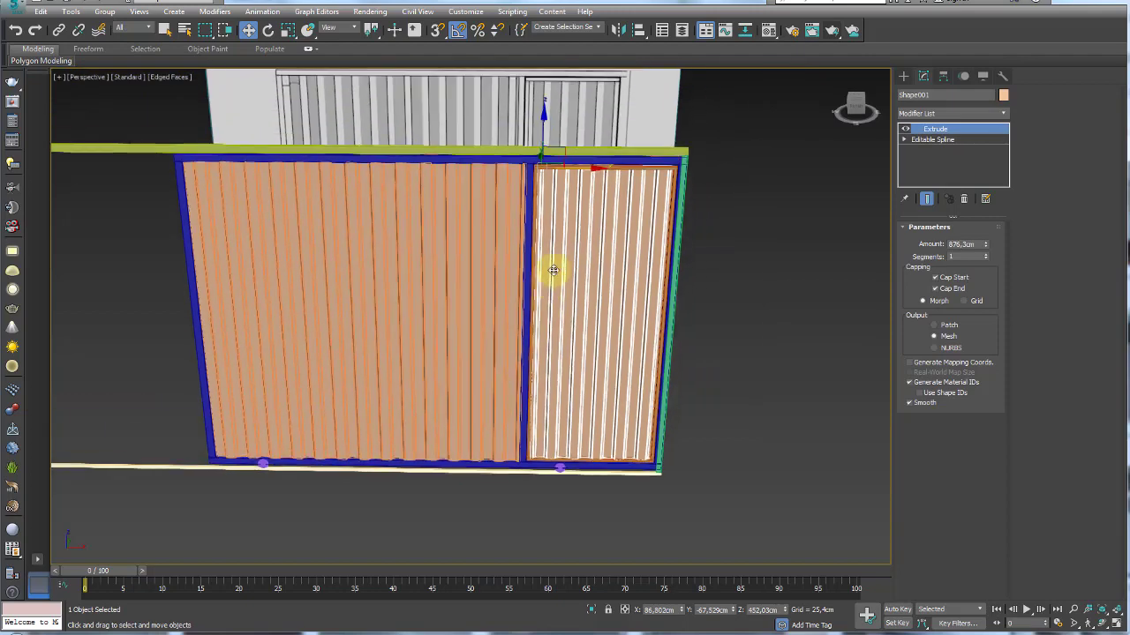
pyautogui.scroll(3, 543, 163)
pyautogui.keyDown('ctrl'); pyautogui.click(565, 176); pyautogui.keyUp('ctrl')
pyautogui.keyDown('ctrl'); pyautogui.click(506, 210); pyautogui.keyUp('ctrl')
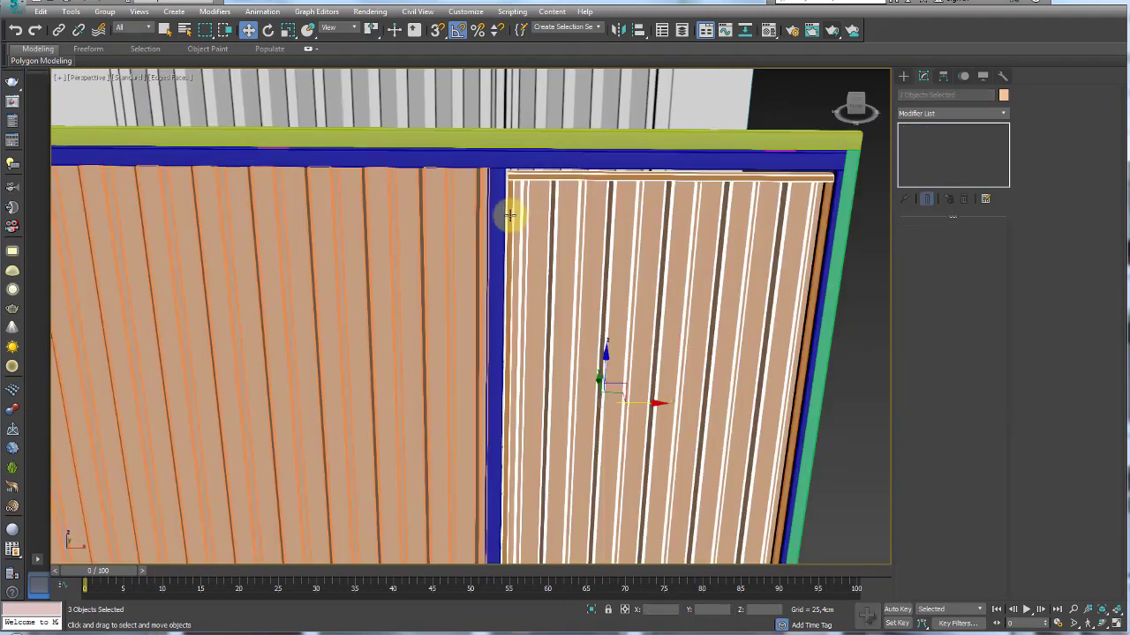
pyautogui.keyDown('ctrl'); pyautogui.click(810, 307); pyautogui.keyUp('ctrl')
pyautogui.moveTo(768, 391); pyautogui.dragTo(626, 224, button='middle')
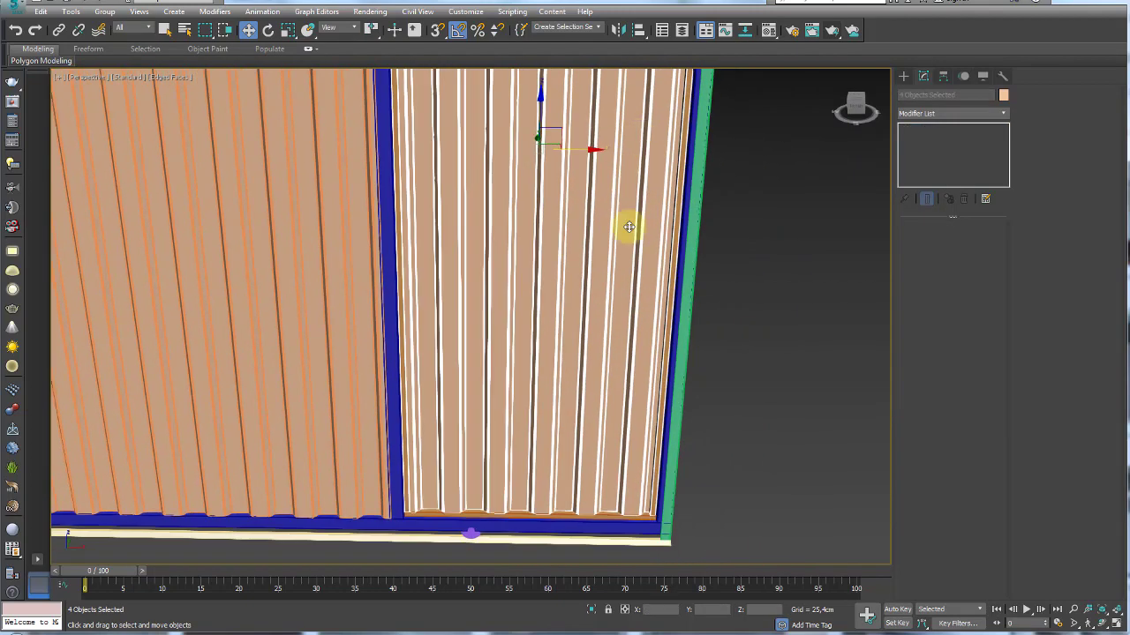
pyautogui.scroll(-1, 578, 290)
pyautogui.keyDown('ctrl'); pyautogui.click(558, 395); pyautogui.keyUp('ctrl')
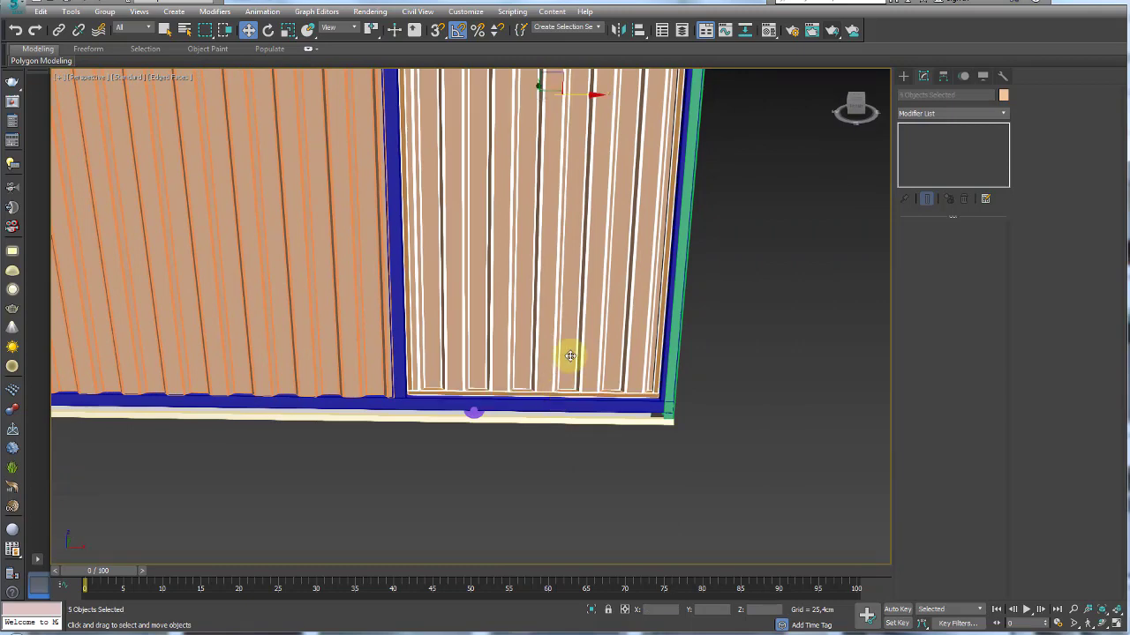
# Group the five selected leaf parts as Group003
pyautogui.scroll(-3, 570, 300)
pyautogui.scroll(1, 565, 335)
pyautogui.keyDown('alt'); pyautogui.moveTo(559, 355); pyautogui.dragTo(274, 206, button='middle'); pyautogui.keyUp('alt')
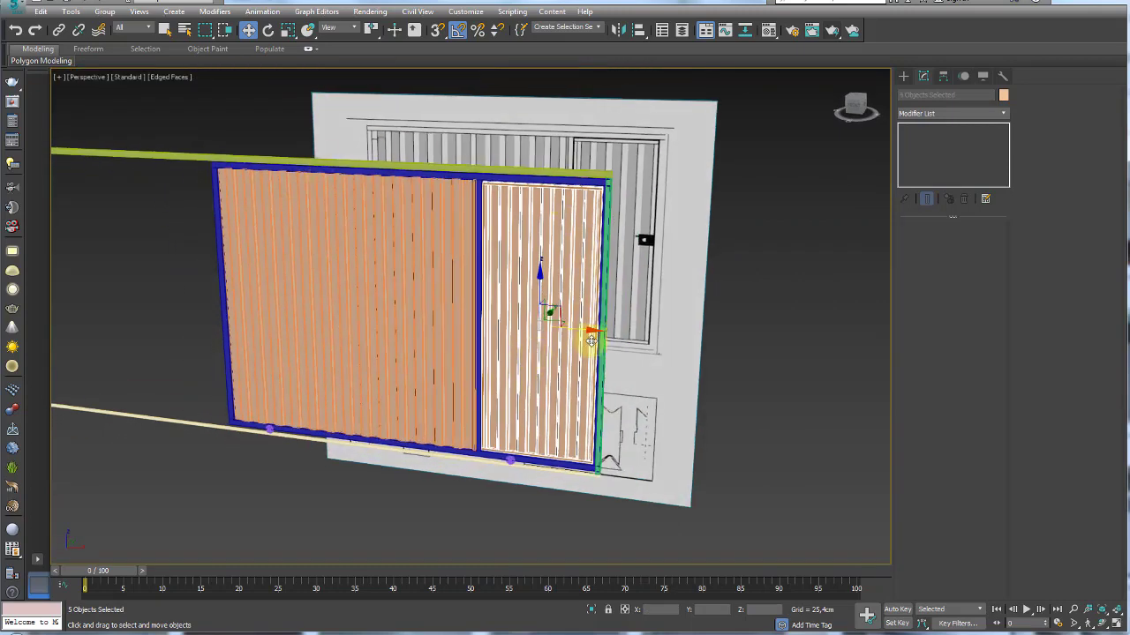
pyautogui.keyDown('alt'); pyautogui.moveTo(550, 298); pyautogui.dragTo(578, 309, button='middle'); pyautogui.keyUp('alt')
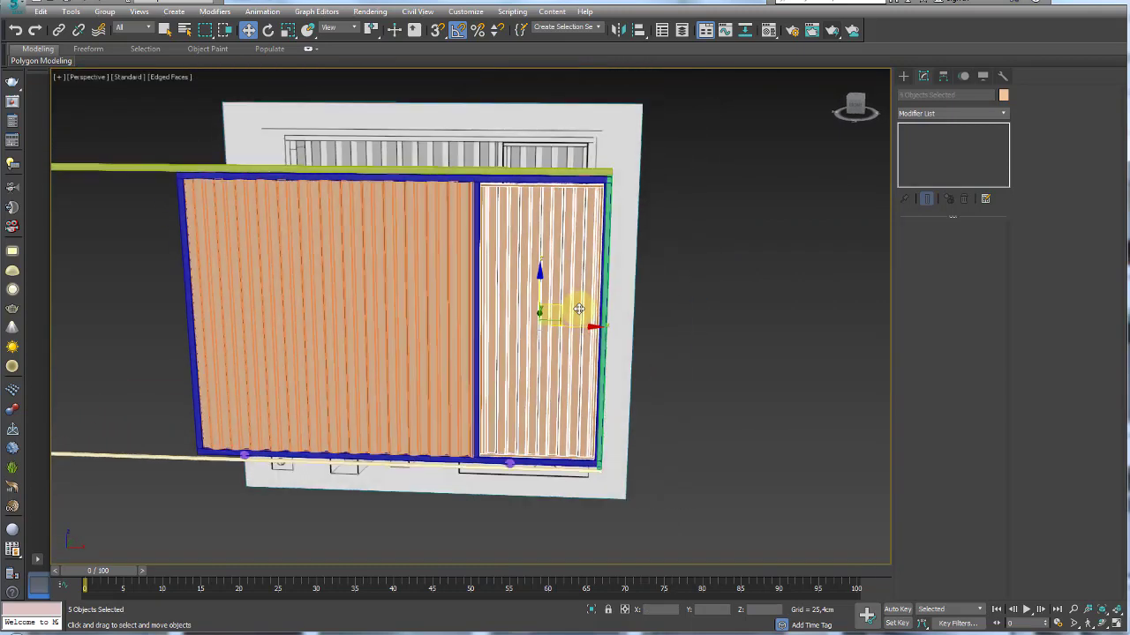
pyautogui.moveTo(563, 307)
pyautogui.mouseDown()
pyautogui.moveTo(832, 245)
pyautogui.moveTo(857, 252)
pyautogui.mouseUp()
pyautogui.hotkey('ctrl', 'z')
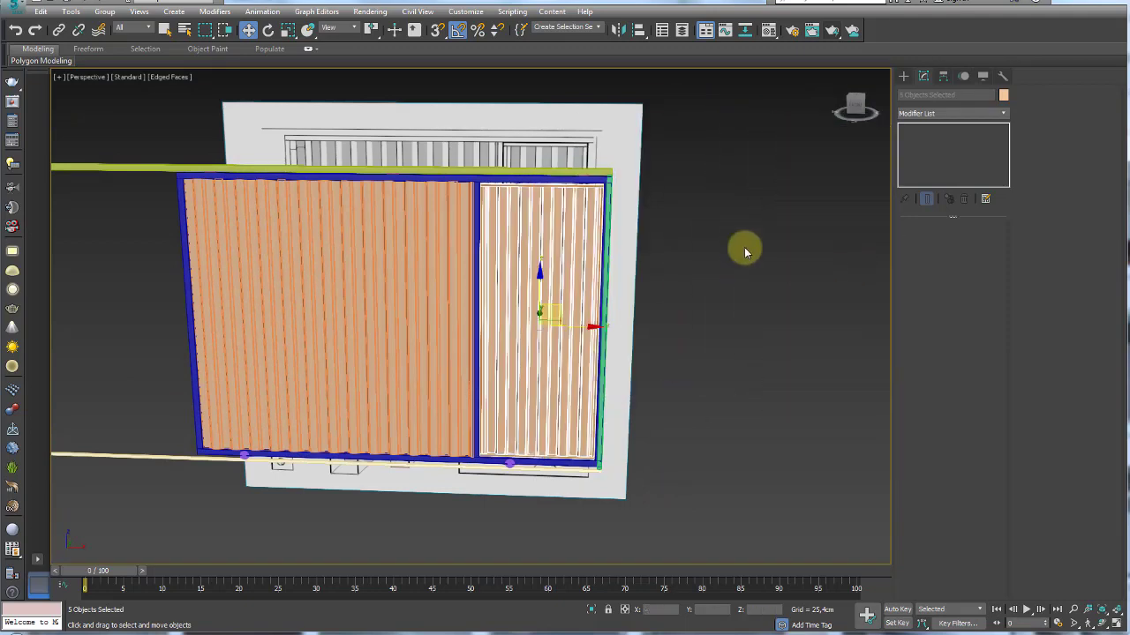
pyautogui.click(105, 11)
pyautogui.click(120, 27)
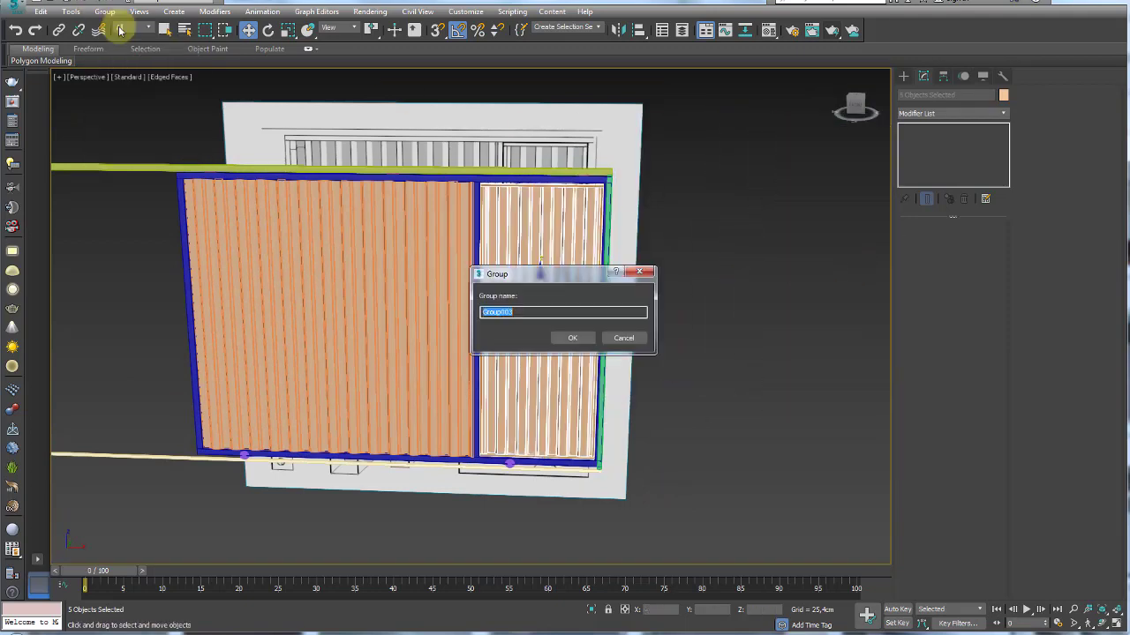
pyautogui.click(575, 336)
pyautogui.moveTo(585, 323)
pyautogui.keyDown('alt'); pyautogui.mouseDown(button='middle')
pyautogui.moveTo(539, 330)
pyautogui.moveTo(559, 353)
pyautogui.mouseUp(button='middle'); pyautogui.keyUp('alt')
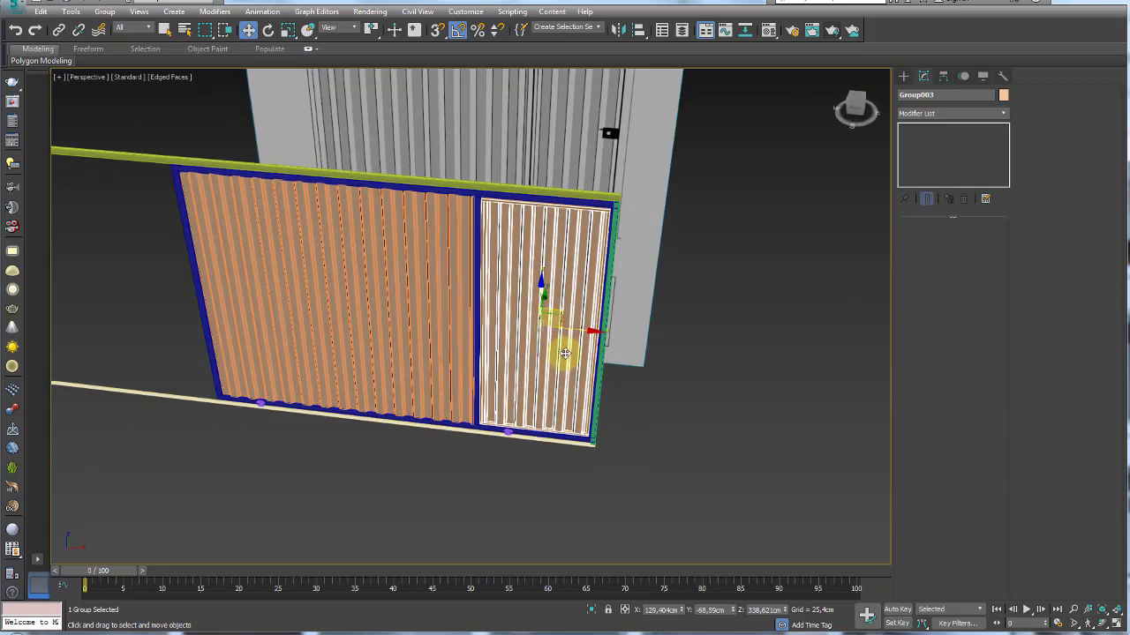
# With Affect Pivot Only, move Group003's pivot onto the blue frame edge in Front view
pyautogui.click(943, 77)
pyautogui.click(949, 161)
pyautogui.moveTo(573, 325); pyautogui.dragTo(467, 304)
pyautogui.scroll(10, 488, 323)
pyautogui.press('z')
pyautogui.press('f')
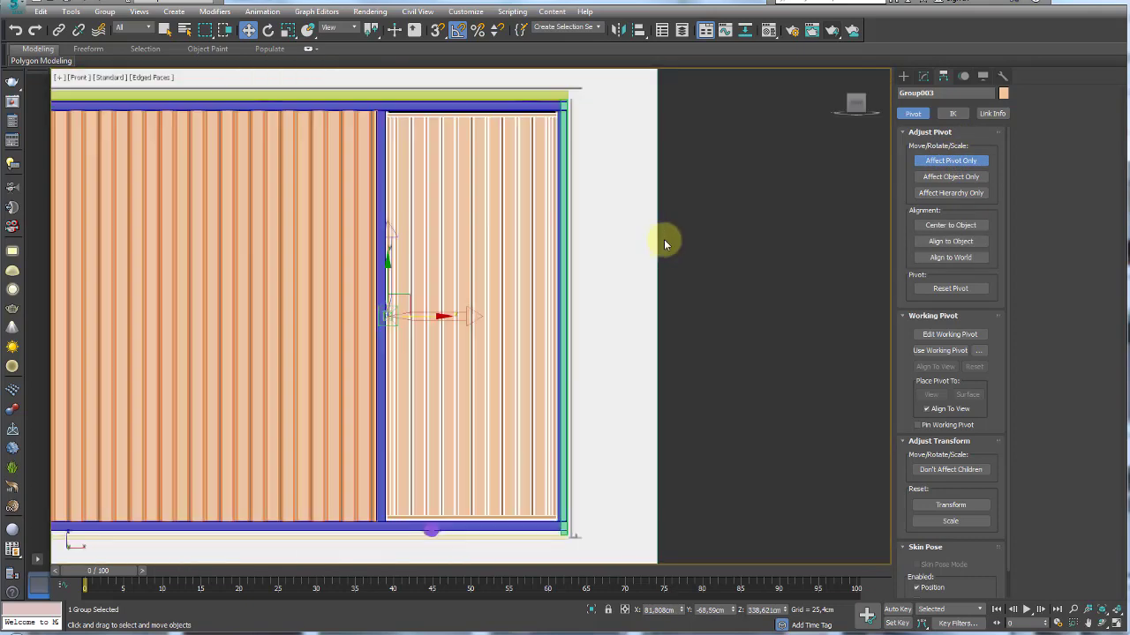
pyautogui.scroll(5, 423, 320)
pyautogui.scroll(5, 353, 313)
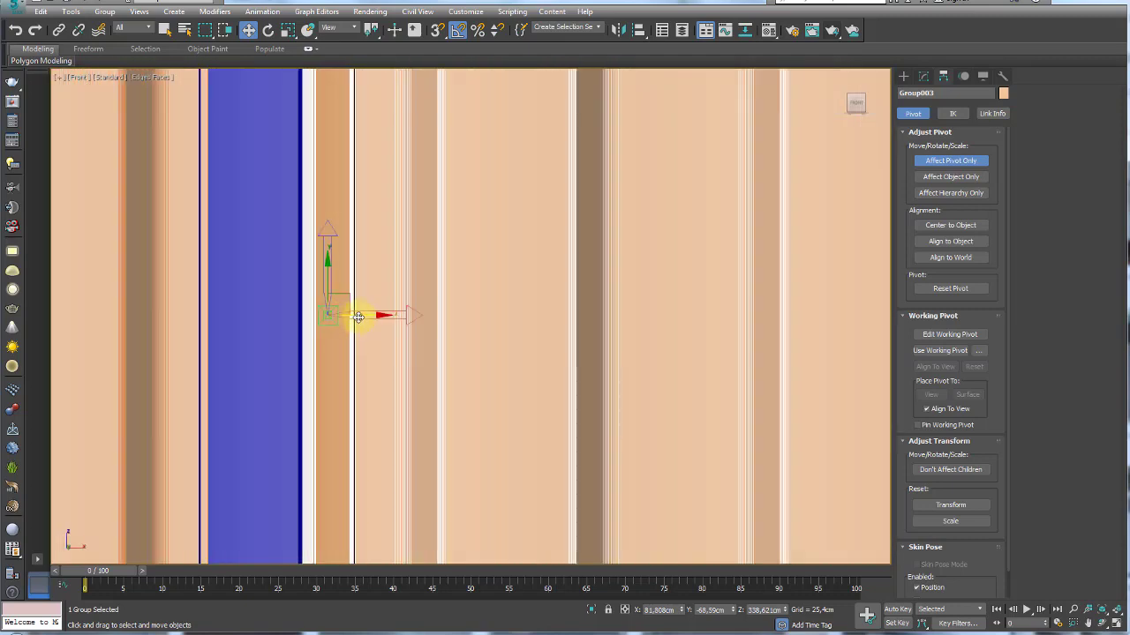
pyautogui.moveTo(359, 317); pyautogui.dragTo(339, 318)
pyautogui.click(970, 164)
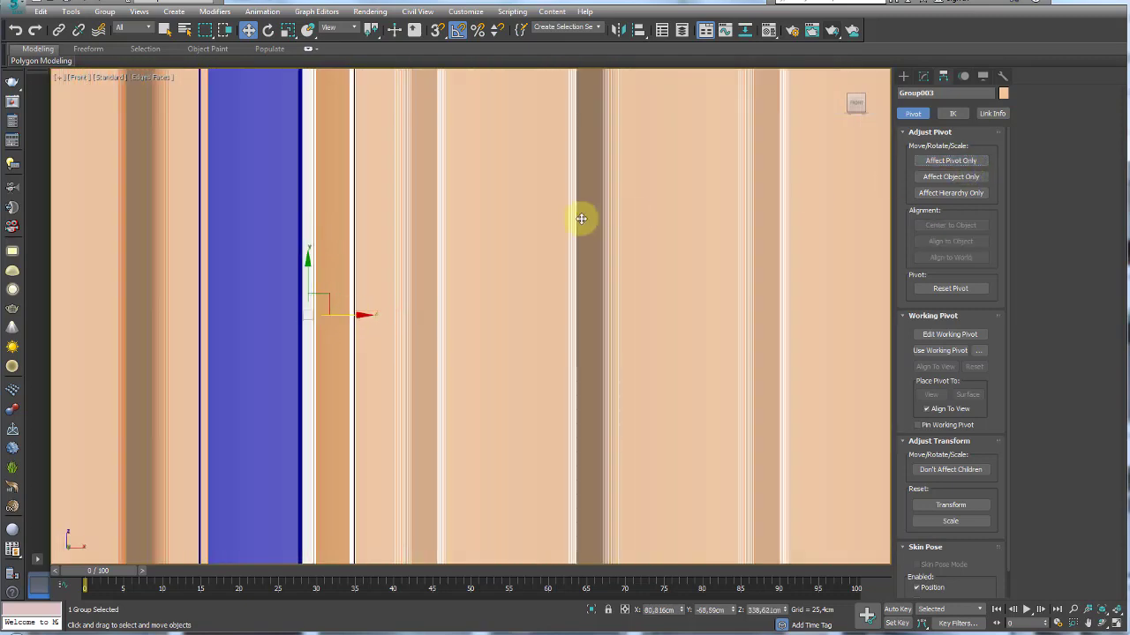
pyautogui.hotkey('shift', 'z')
pyautogui.hotkey('shift', 'z')
pyautogui.hotkey('shift', 'z')
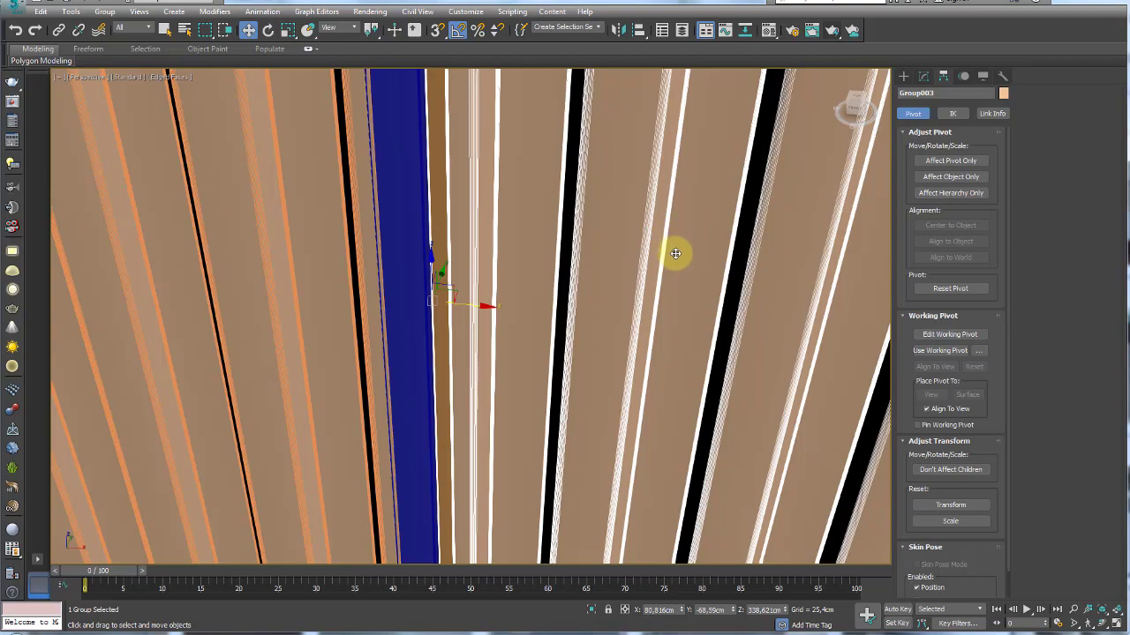
pyautogui.hotkey('shift', 'z')
pyautogui.hotkey('shift', 'z')
pyautogui.hotkey('shift', 'z')
# Test-rotate the leaf around its new hinge pivot, then undo the rotation
pyautogui.press('e')
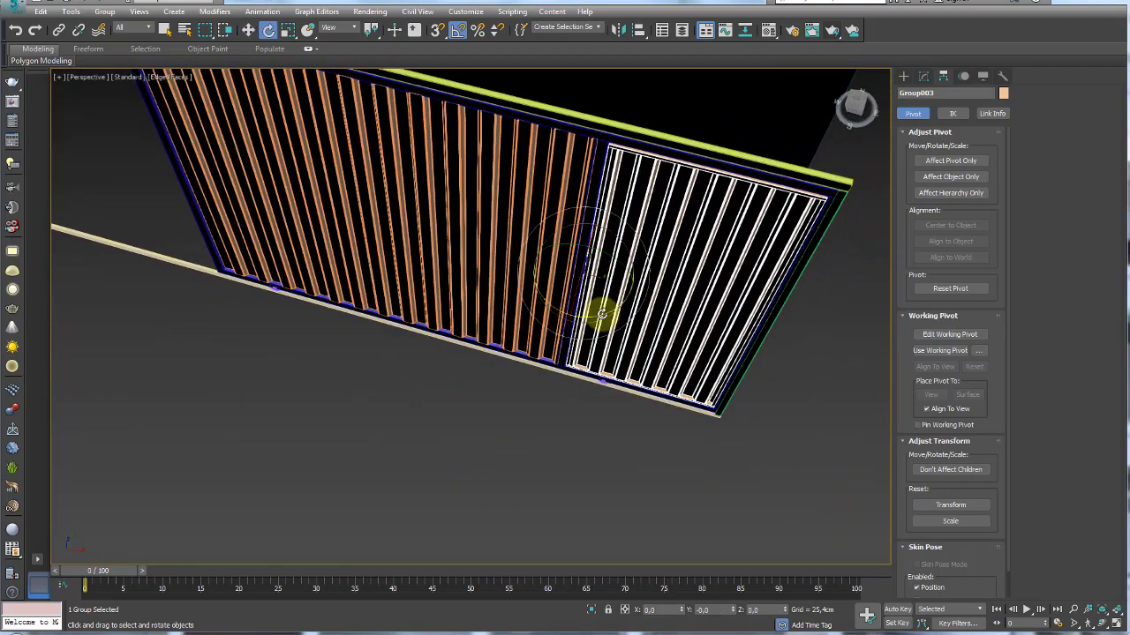
pyautogui.moveTo(601, 314); pyautogui.dragTo(553, 336)
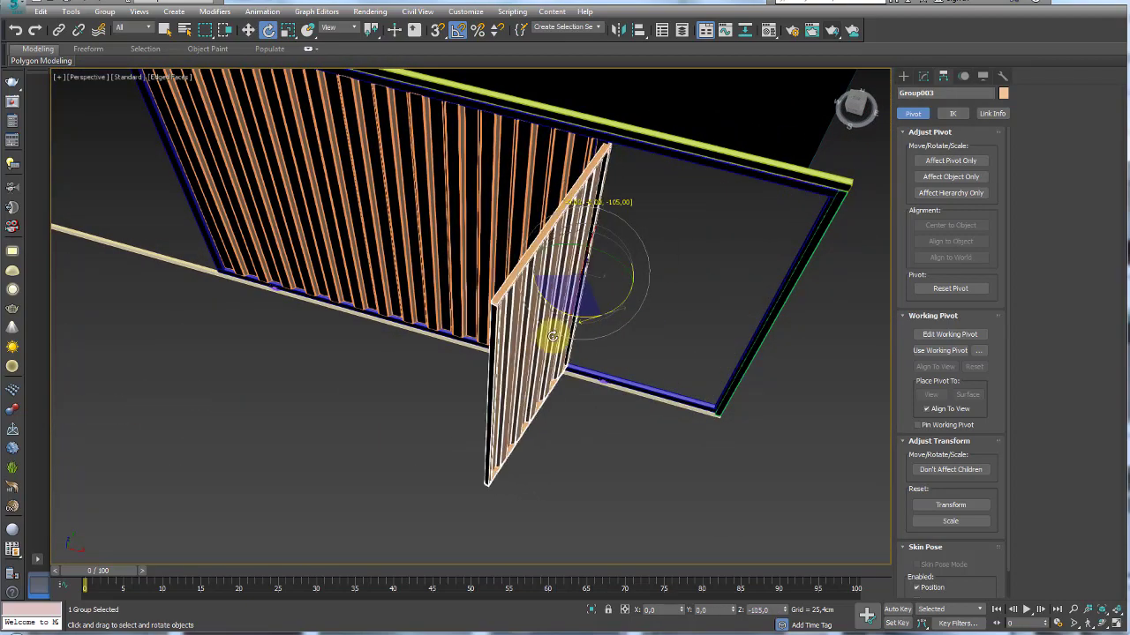
pyautogui.hotkey('ctrl', 'z')
pyautogui.scroll(2, 605, 164)
pyautogui.scroll(3, 587, 134)
pyautogui.scroll(2, 573, 121)
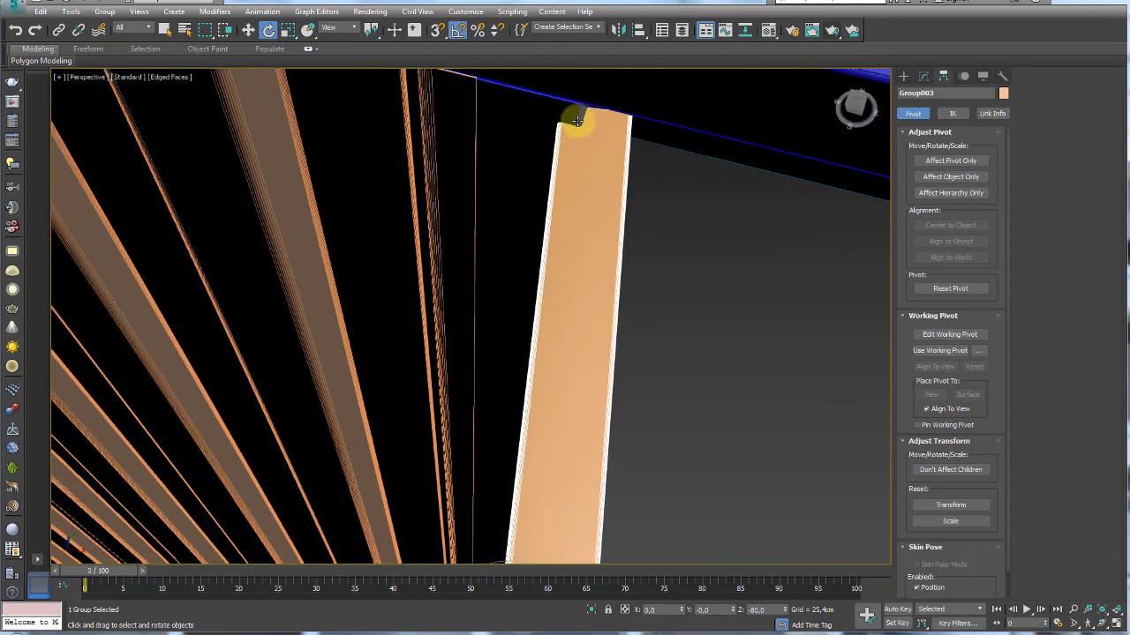
pyautogui.scroll(-2, 579, 123)
pyautogui.scroll(2, 574, 150)
pyautogui.scroll(2, 577, 172)
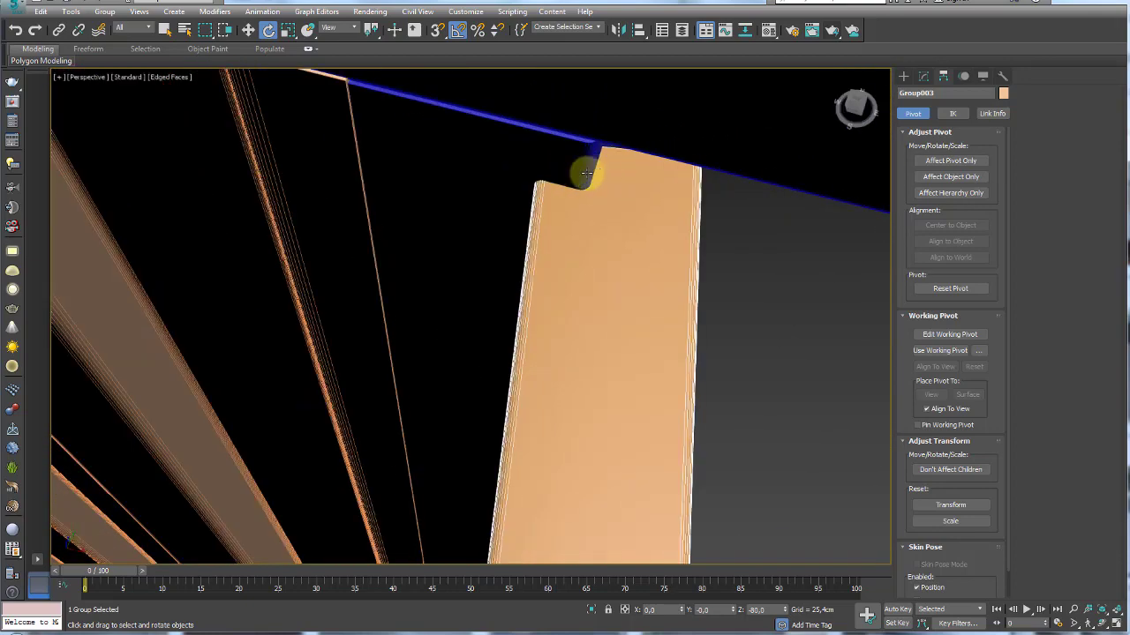
pyautogui.scroll(-2, 588, 172)
pyautogui.scroll(-3, 574, 182)
pyautogui.hotkey('ctrl', 'z')
pyautogui.scroll(1, 615, 270)
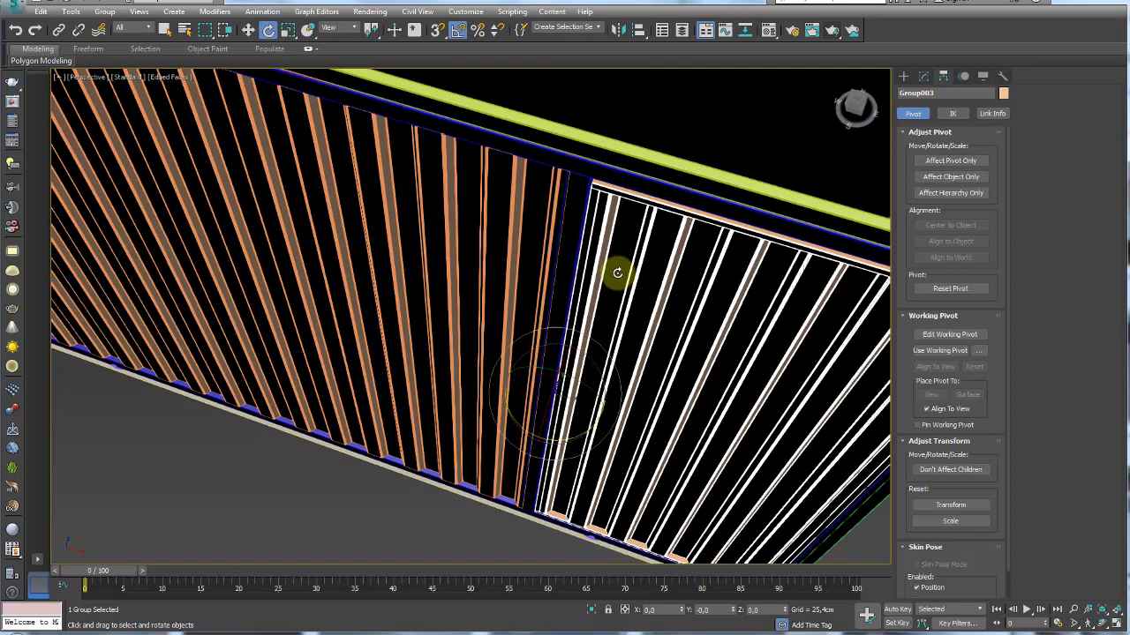
pyautogui.scroll(2, 611, 266)
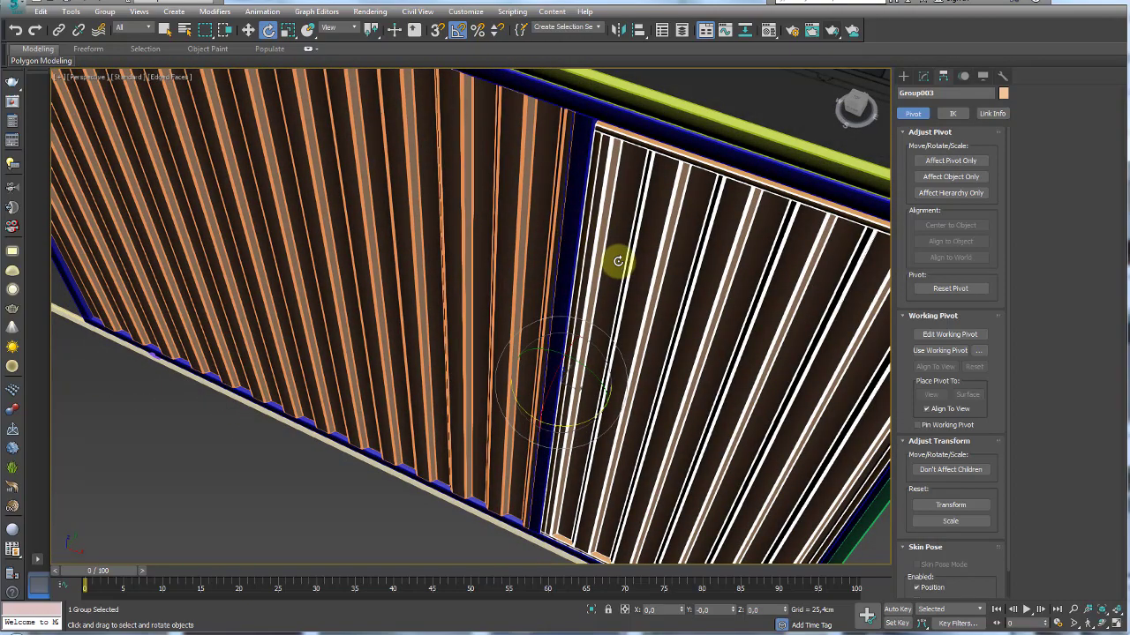
pyautogui.scroll(-1, 631, 292)
pyautogui.scroll(-1, 644, 291)
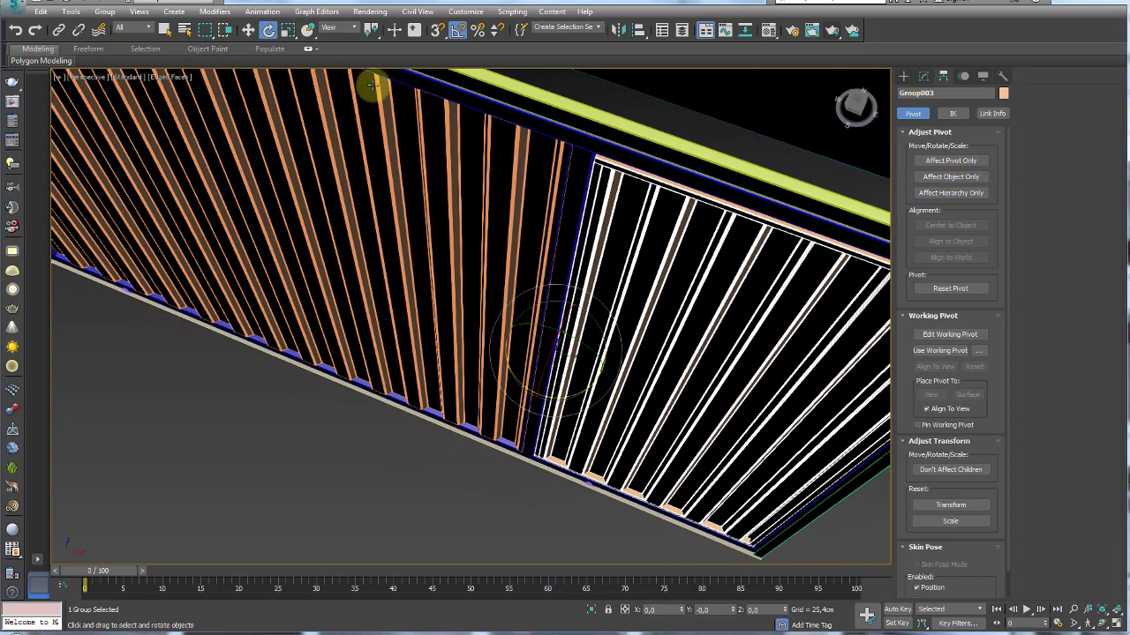
pyautogui.click(248, 30)
pyautogui.scroll(2, 542, 291)
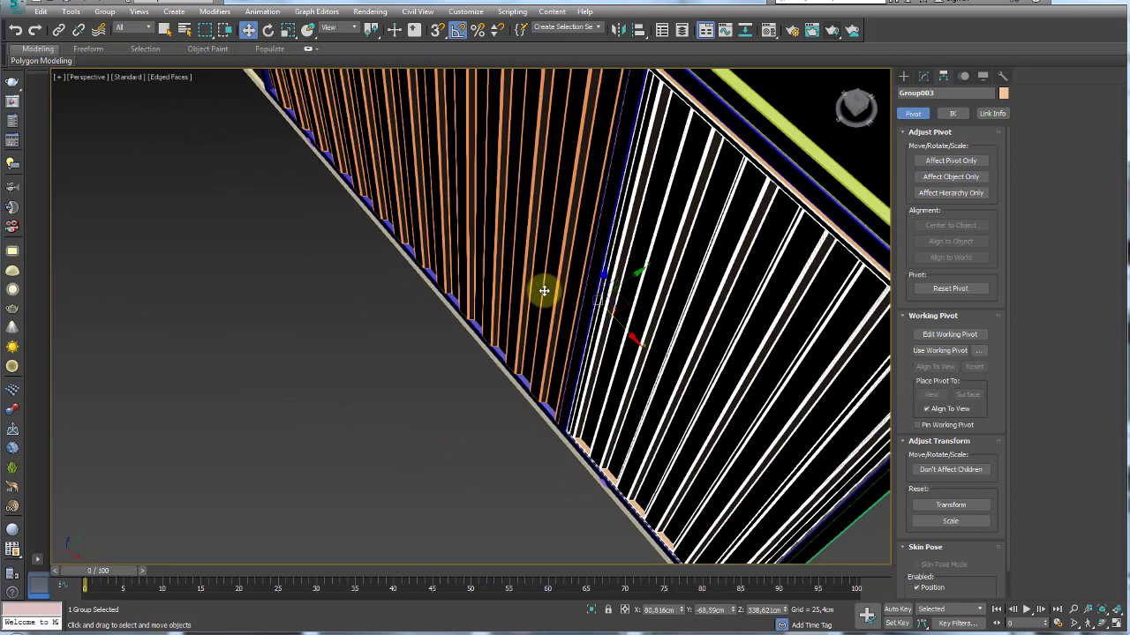
pyautogui.scroll(2, 630, 290)
pyautogui.scroll(1, 588, 310)
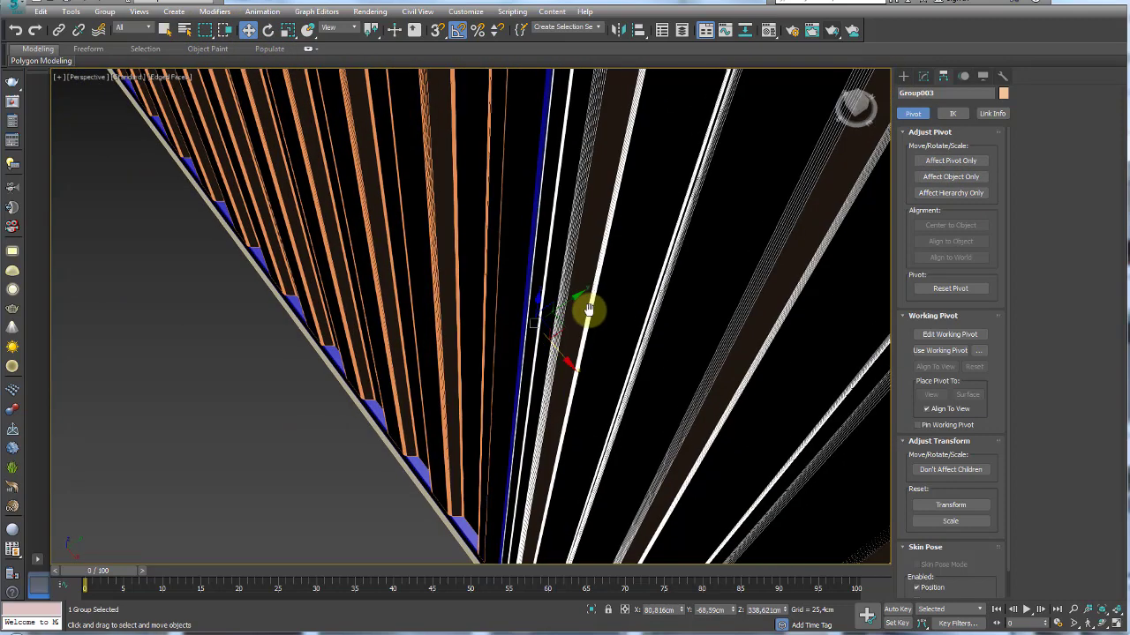
# Nudge Group003's pivot along Y to about -0.725cm using Affect Pivot Only
pyautogui.click(953, 161)
pyautogui.moveTo(565, 297)
pyautogui.keyDown('alt'); pyautogui.mouseDown(button='middle')
pyautogui.moveTo(519, 325)
pyautogui.moveTo(539, 345)
pyautogui.moveTo(433, 350)
pyautogui.moveTo(512, 330)
pyautogui.moveTo(567, 295)
pyautogui.moveTo(534, 351)
pyautogui.moveTo(534, 308)
pyautogui.mouseUp(button='middle'); pyautogui.keyUp('alt')
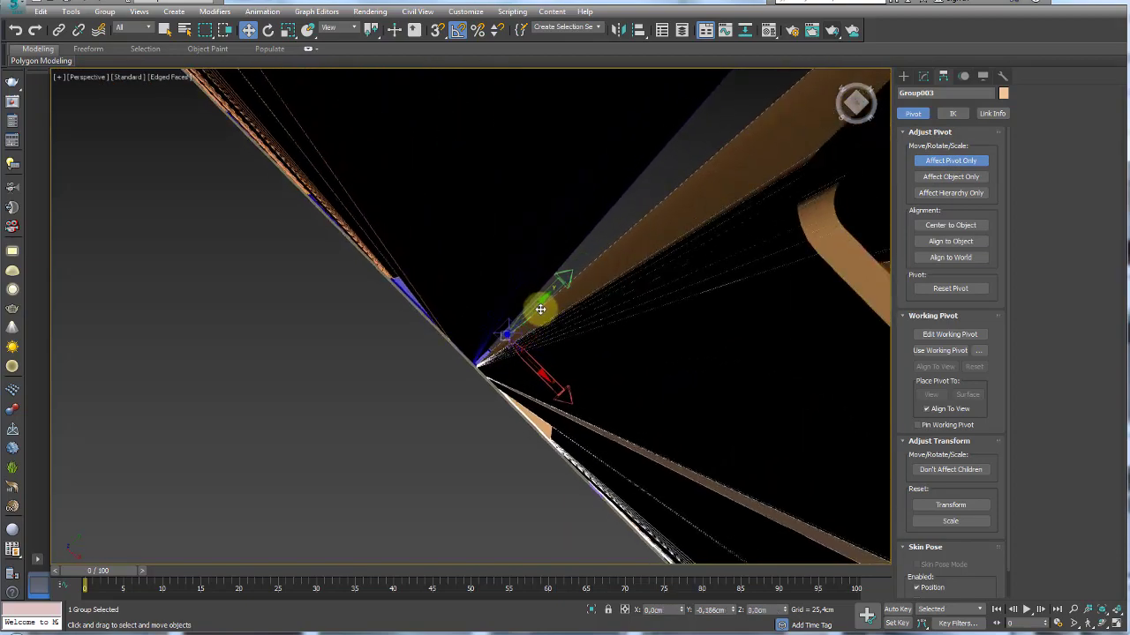
pyautogui.moveTo(540, 309)
pyautogui.mouseDown()
pyautogui.moveTo(427, 373)
pyautogui.moveTo(547, 338)
pyautogui.mouseUp()
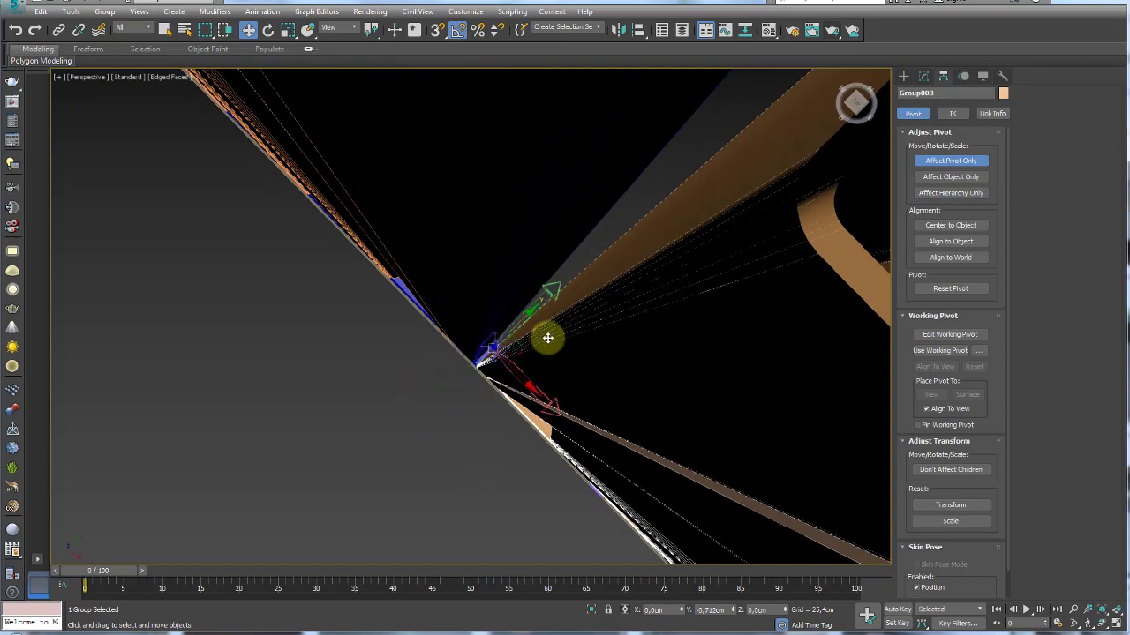
pyautogui.moveTo(548, 338)
pyautogui.keyDown('alt'); pyautogui.mouseDown(button='middle')
pyautogui.moveTo(560, 335)
pyautogui.moveTo(539, 327)
pyautogui.moveTo(581, 307)
pyautogui.moveTo(764, 255)
pyautogui.mouseUp(button='middle'); pyautogui.keyUp('alt')
pyautogui.scroll(-1, 950, 172)
pyautogui.click(950, 141)
pyautogui.moveTo(658, 257)
pyautogui.keyDown('alt'); pyautogui.mouseDown(button='middle')
pyautogui.moveTo(616, 324)
pyautogui.moveTo(625, 371)
pyautogui.moveTo(676, 313)
pyautogui.moveTo(600, 332)
pyautogui.mouseUp(button='middle'); pyautogui.keyUp('alt')
pyautogui.press('e')
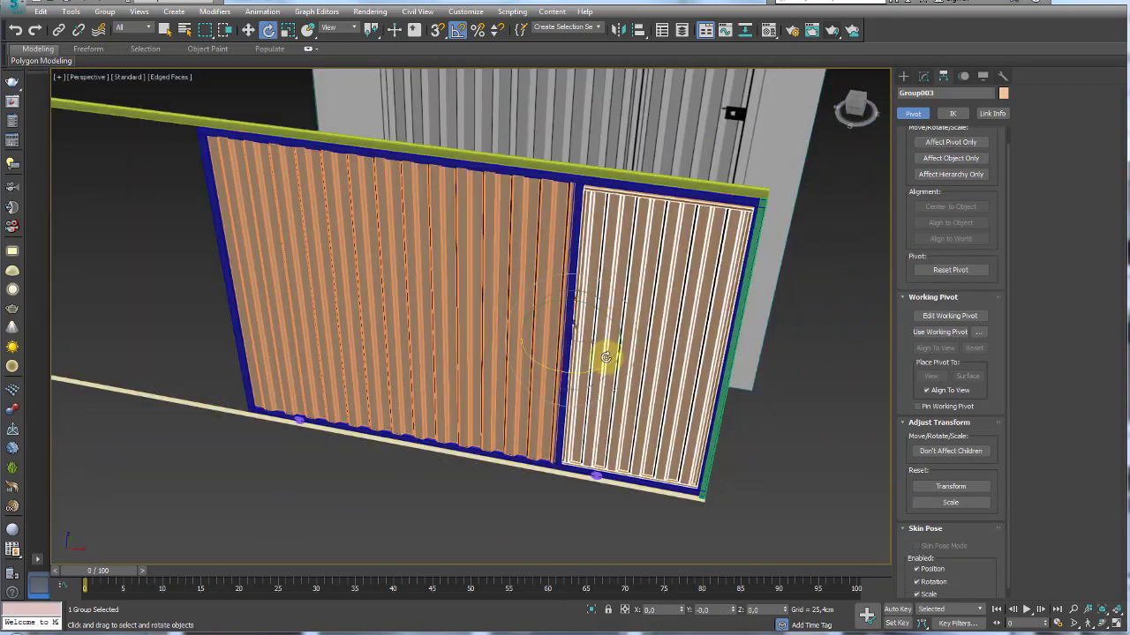
pyautogui.moveTo(607, 363); pyautogui.dragTo(486, 373)
pyautogui.moveTo(486, 373)
pyautogui.keyDown('alt'); pyautogui.mouseDown(button='middle')
pyautogui.moveTo(585, 333)
pyautogui.moveTo(588, 214)
pyautogui.moveTo(582, 308)
pyautogui.moveTo(547, 331)
pyautogui.mouseUp(button='middle'); pyautogui.keyUp('alt')
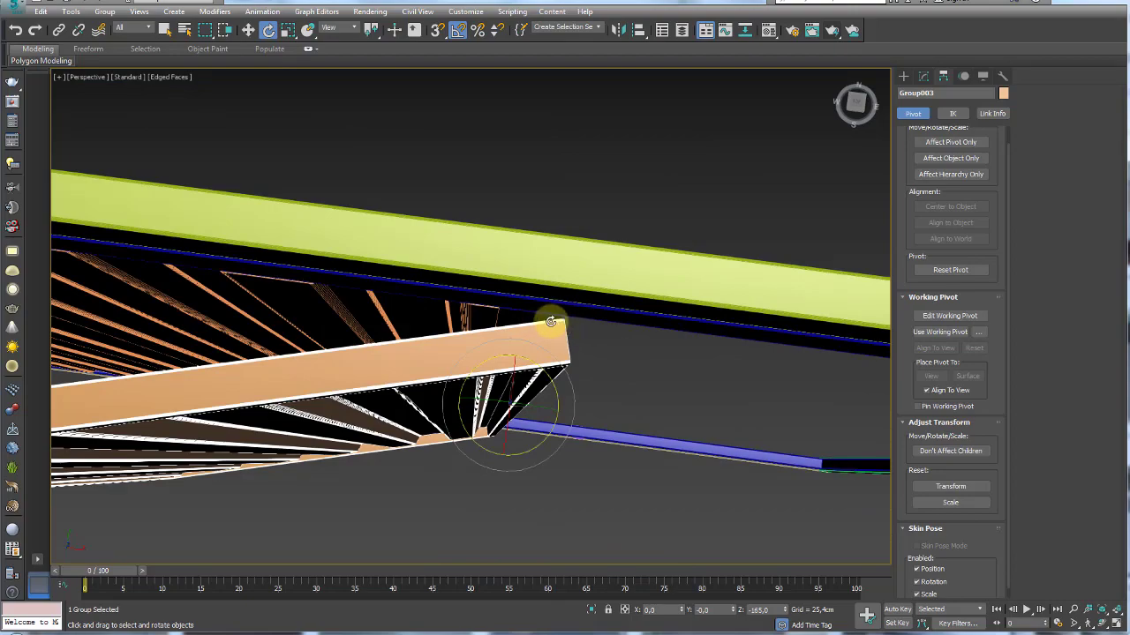
pyautogui.moveTo(550, 321)
pyautogui.keyDown('alt'); pyautogui.mouseDown(button='middle')
pyautogui.moveTo(534, 310)
pyautogui.moveTo(583, 320)
pyautogui.moveTo(511, 284)
pyautogui.moveTo(545, 277)
pyautogui.mouseUp(button='middle'); pyautogui.keyUp('alt')
pyautogui.keyDown('alt'); pyautogui.moveTo(474, 421); pyautogui.dragTo(561, 394, button='middle'); pyautogui.keyUp('alt')
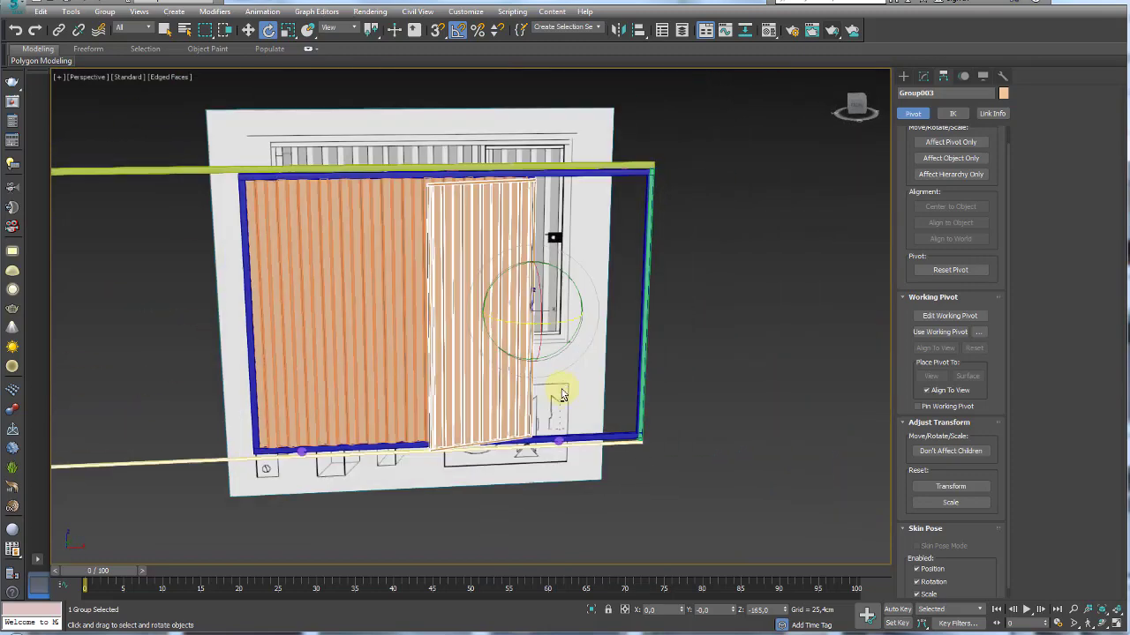
pyautogui.rightClick(566, 382)
pyautogui.scroll(3, 518, 240)
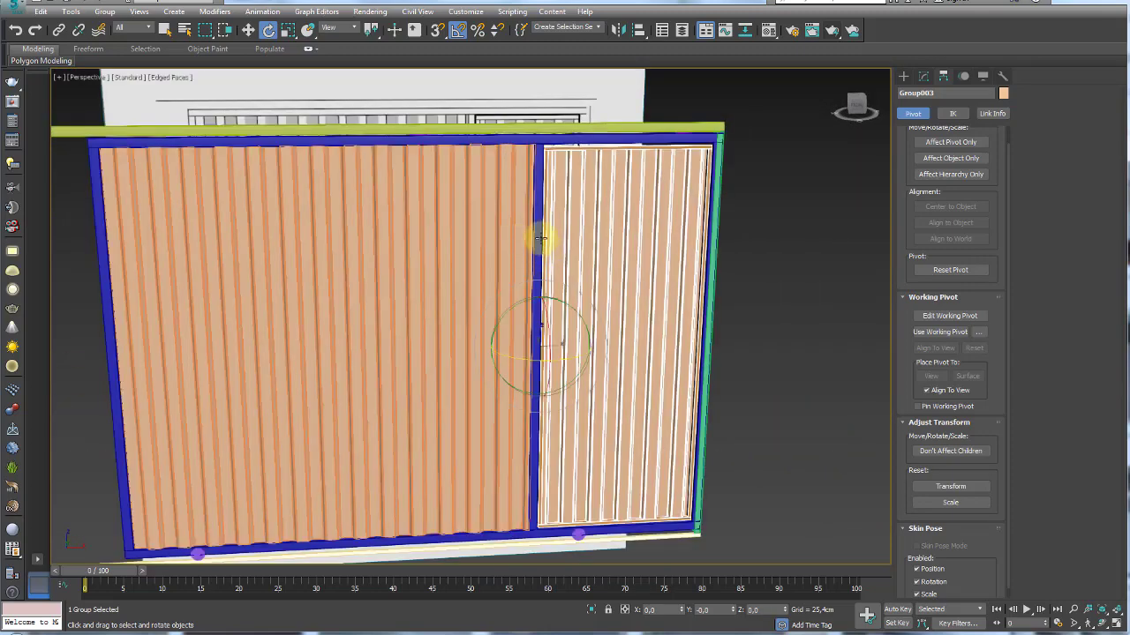
pyautogui.keyDown('alt'); pyautogui.moveTo(520, 229); pyautogui.dragTo(514, 269, button='middle'); pyautogui.keyUp('alt')
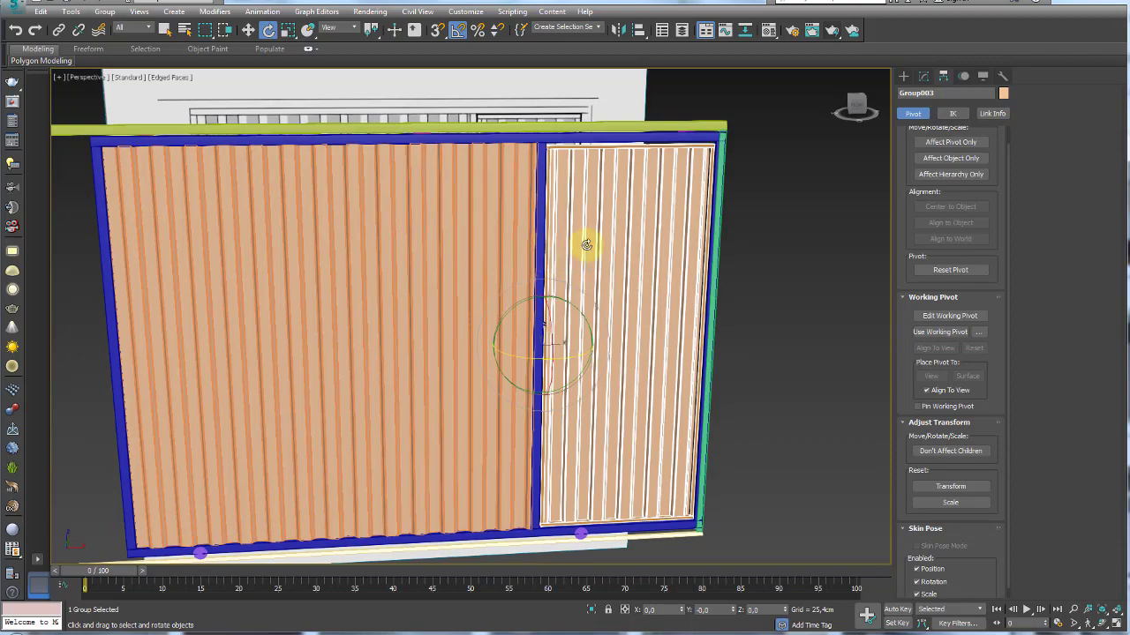
pyautogui.keyDown('alt'); pyautogui.moveTo(586, 244); pyautogui.dragTo(554, 253, button='middle'); pyautogui.keyUp('alt')
pyautogui.keyDown('alt'); pyautogui.moveTo(436, 244); pyautogui.dragTo(635, 249, button='middle'); pyautogui.keyUp('alt')
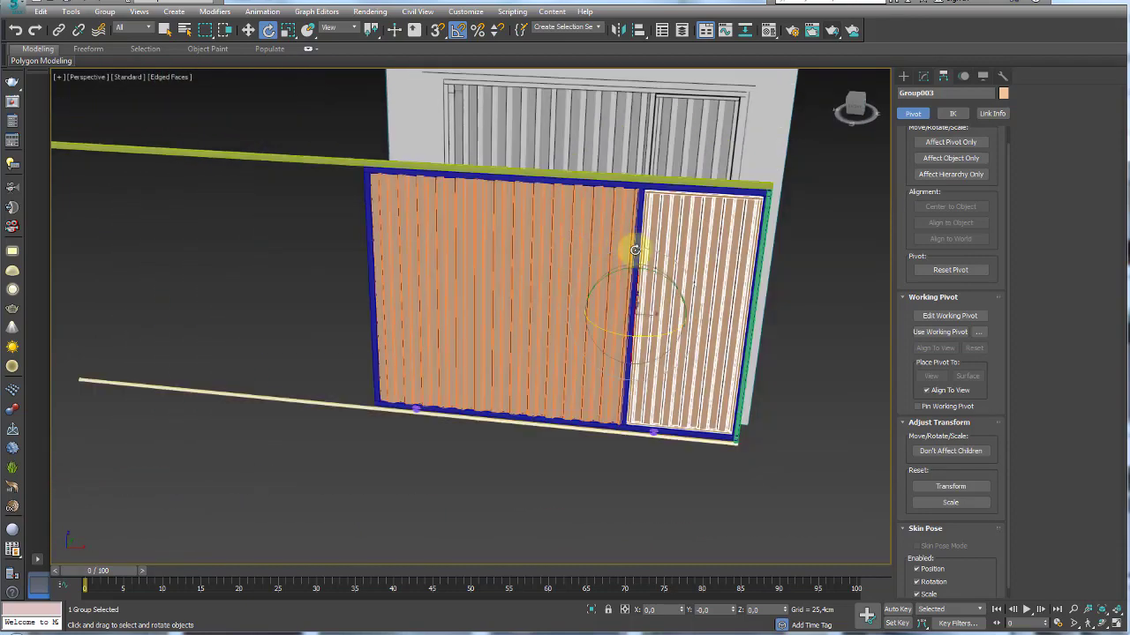
pyautogui.scroll(3, 634, 250)
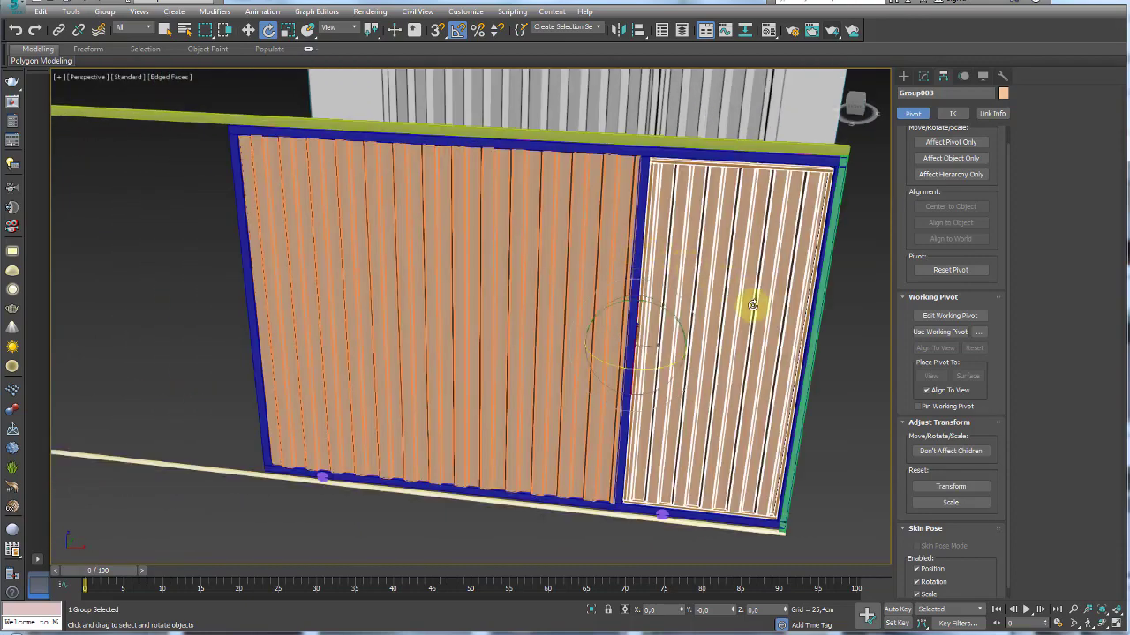
pyautogui.click(596, 242)
pyautogui.click(670, 237)
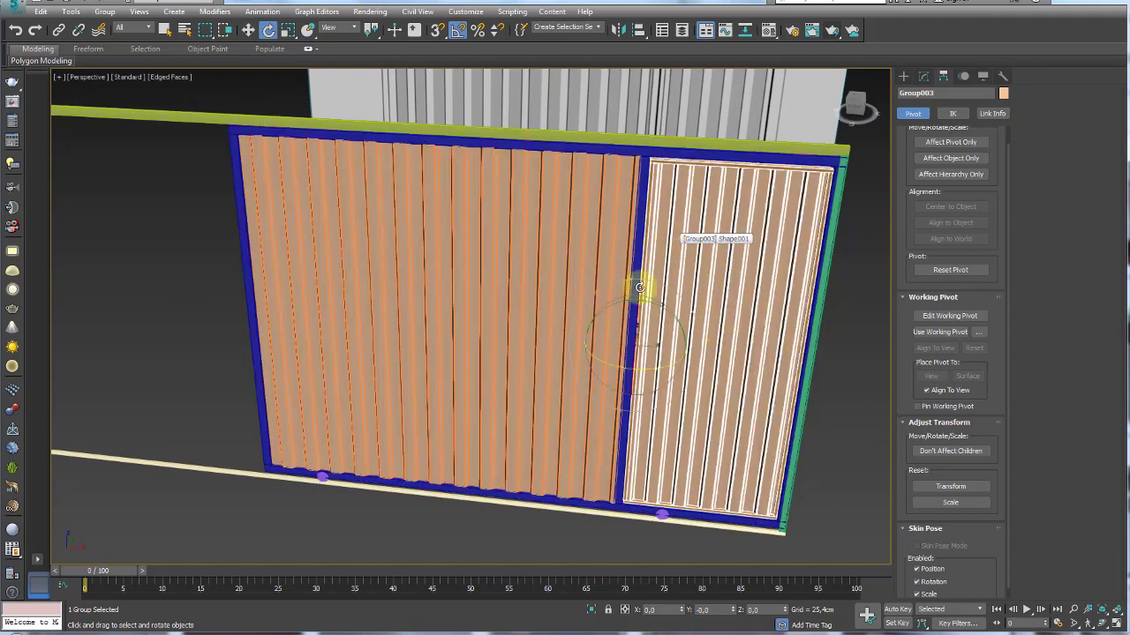
# Link Group003 to Group002, and Group002 to the green top track
pyautogui.click(58, 31)
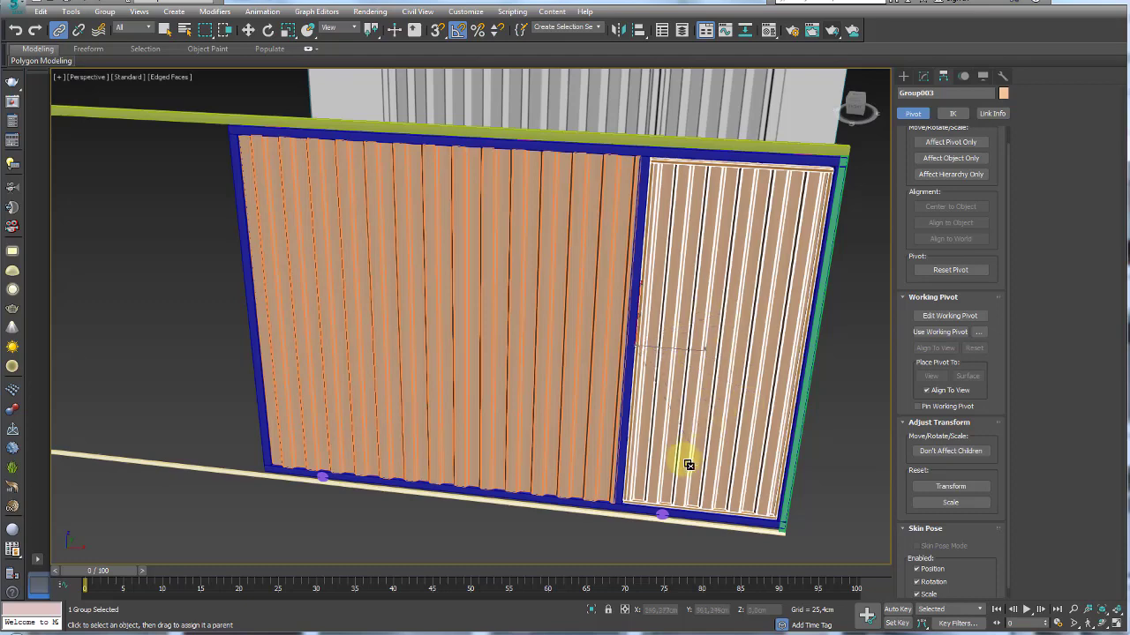
pyautogui.moveTo(688, 465); pyautogui.dragTo(408, 270)
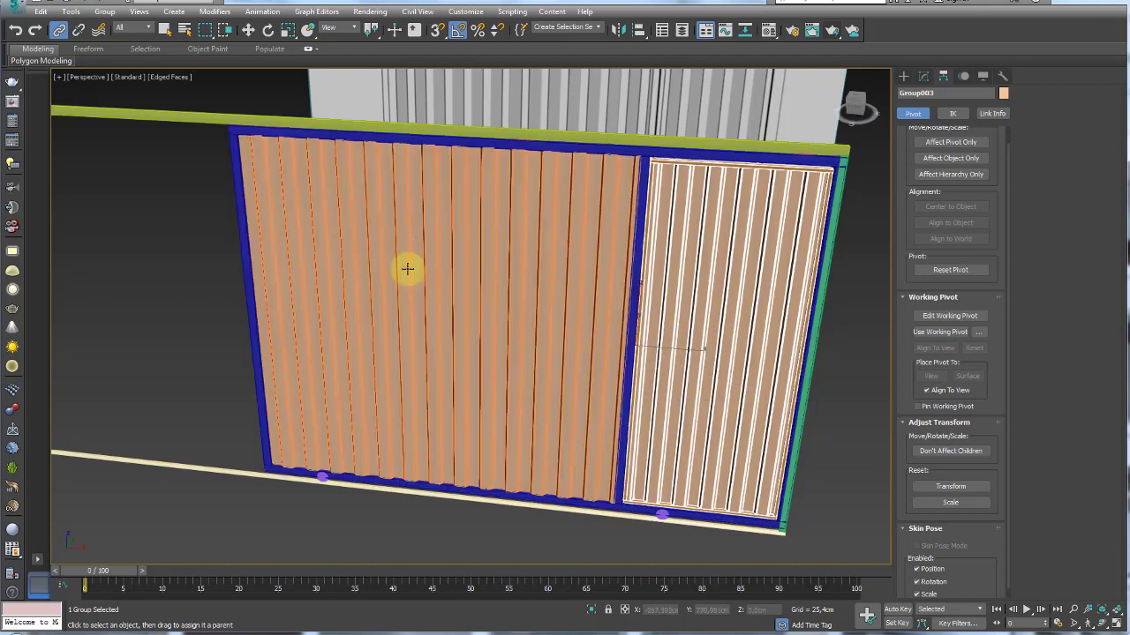
pyautogui.moveTo(408, 270); pyautogui.dragTo(532, 282, button='middle')
pyautogui.scroll(3, 618, 300)
pyautogui.click(651, 430)
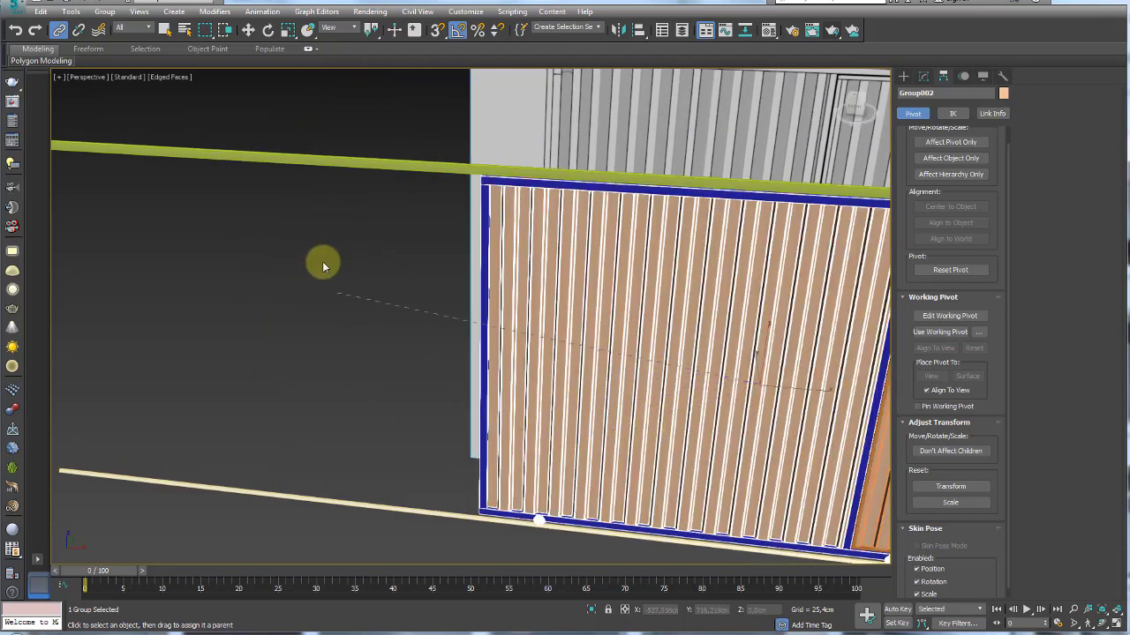
pyautogui.moveTo(323, 267); pyautogui.dragTo(297, 159)
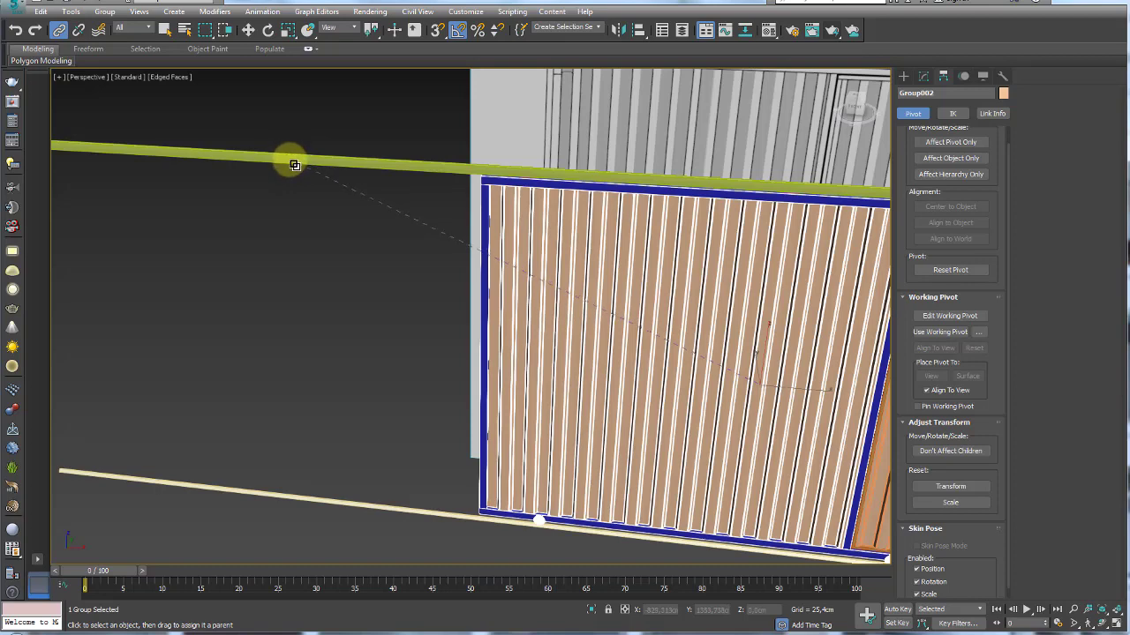
pyautogui.moveTo(294, 165); pyautogui.dragTo(298, 165)
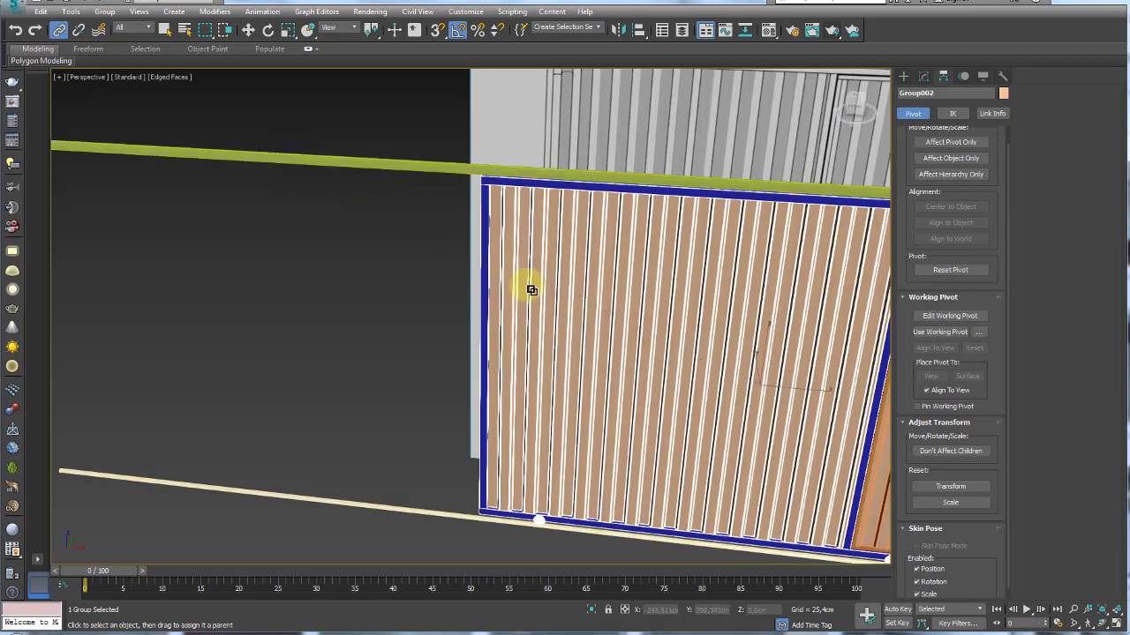
# Test the links by sliding the gate left, undoing, then swinging the narrow leaf
pyautogui.scroll(-5, 530, 294)
pyautogui.press('w')
pyautogui.moveTo(647, 319); pyautogui.dragTo(527, 304)
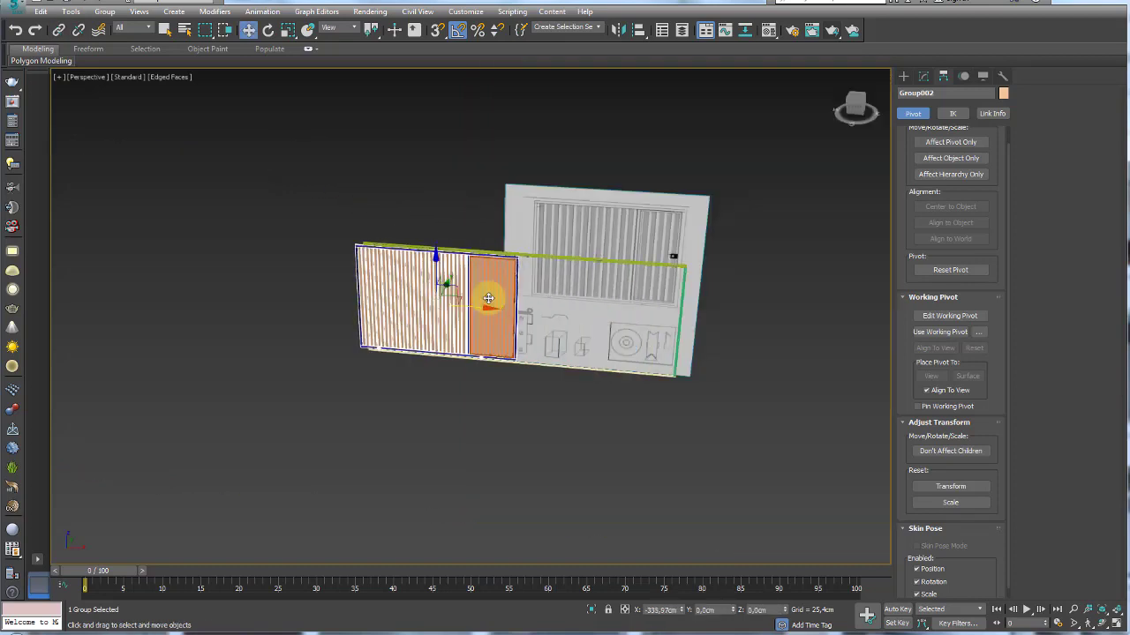
pyautogui.hotkey('ctrl', 'z')
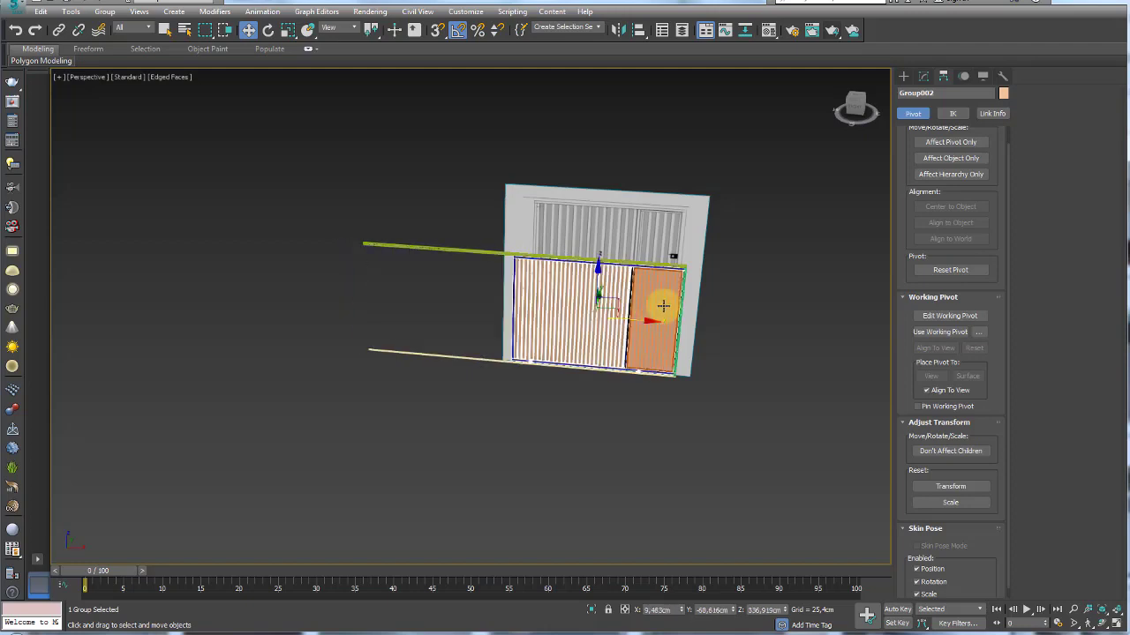
pyautogui.click(661, 327)
pyautogui.press('e')
pyautogui.moveTo(651, 335); pyautogui.dragTo(583, 344)
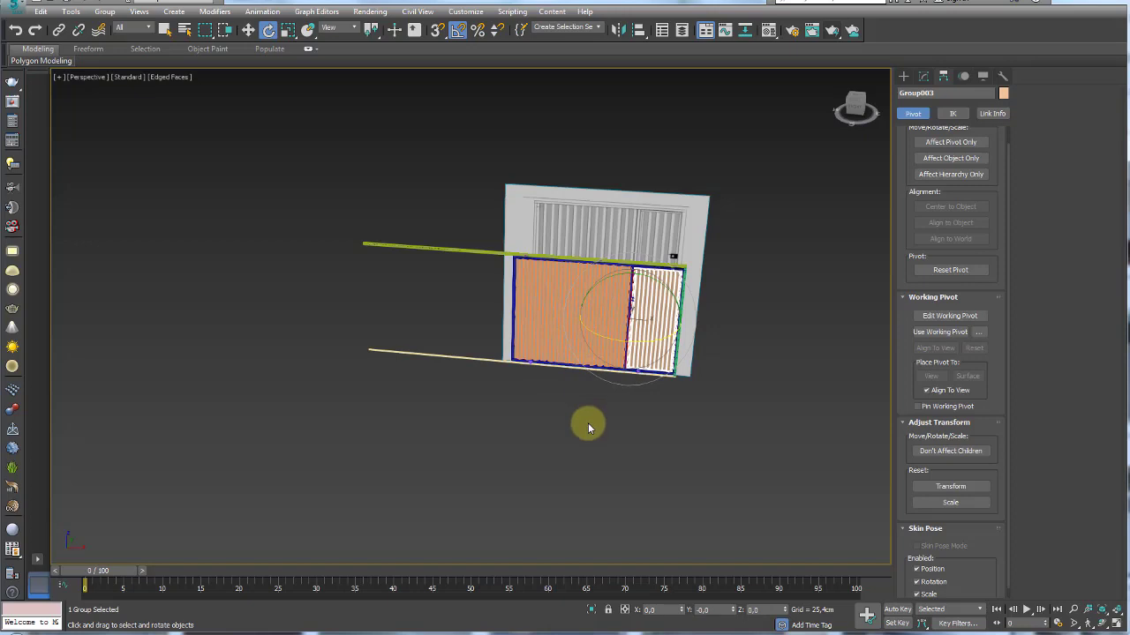
# With Auto Key on, key Group002 sliding left along X, retimed to about frame 40
pyautogui.click(558, 342)
pyautogui.click(894, 609)
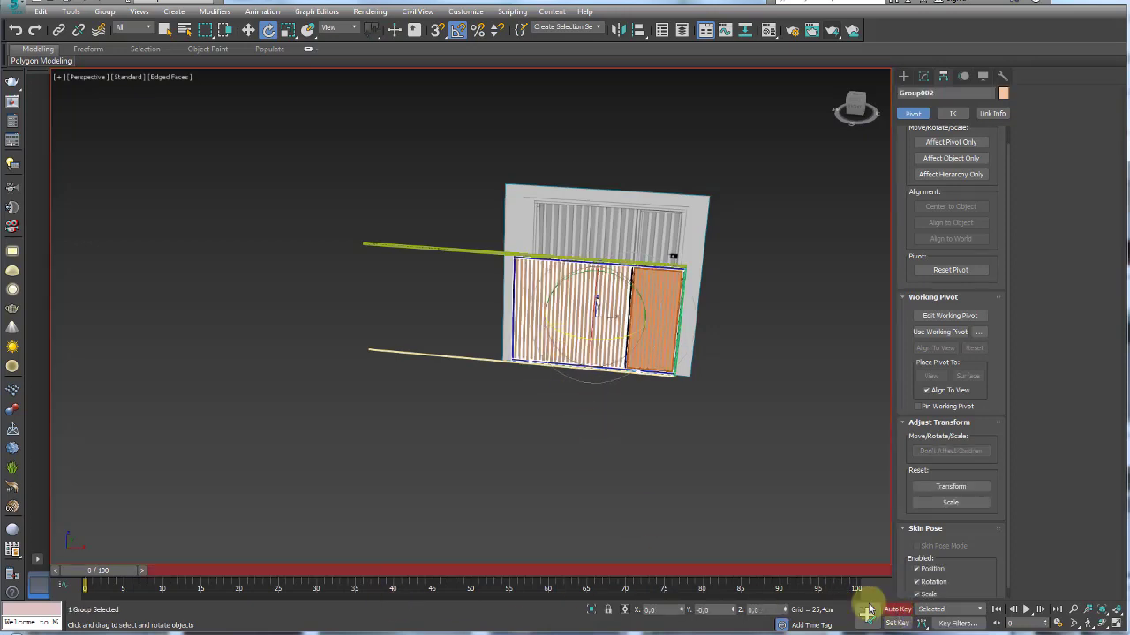
pyautogui.keyDown('alt'); pyautogui.moveTo(714, 474); pyautogui.dragTo(347, 521, button='middle'); pyautogui.keyUp('alt')
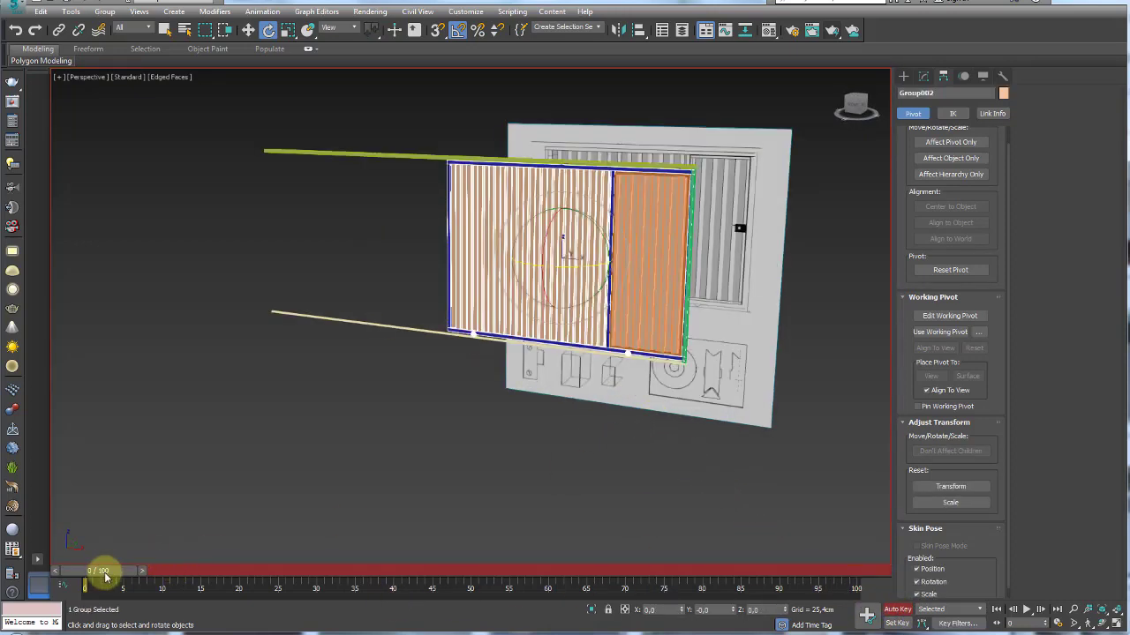
pyautogui.moveTo(104, 576); pyautogui.dragTo(240, 579)
pyautogui.press('w')
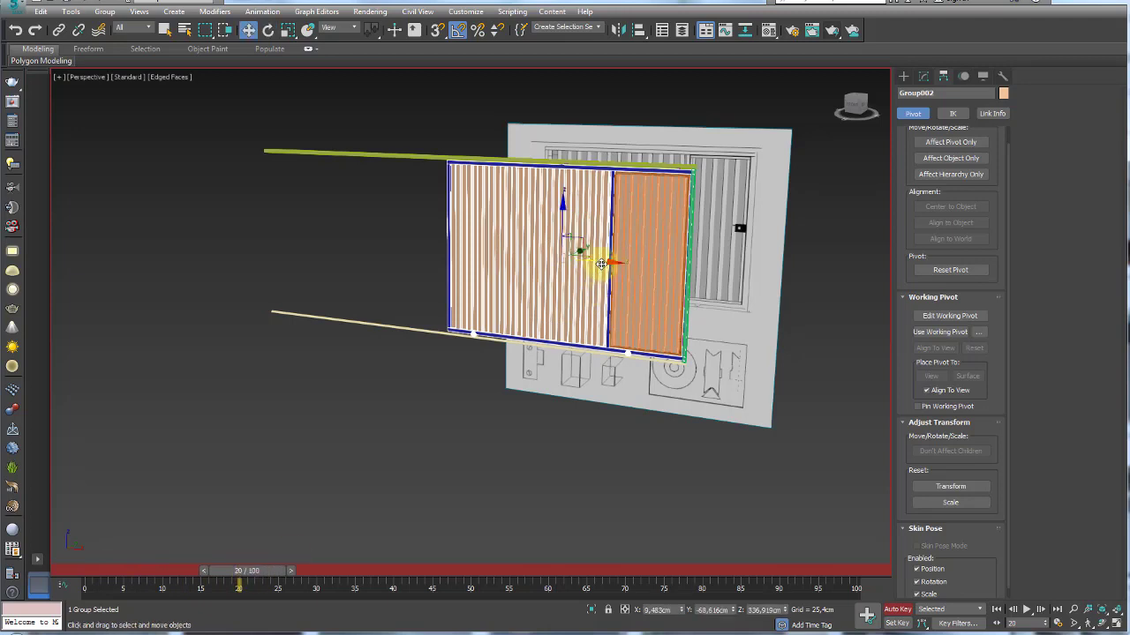
pyautogui.moveTo(600, 263); pyautogui.dragTo(431, 253)
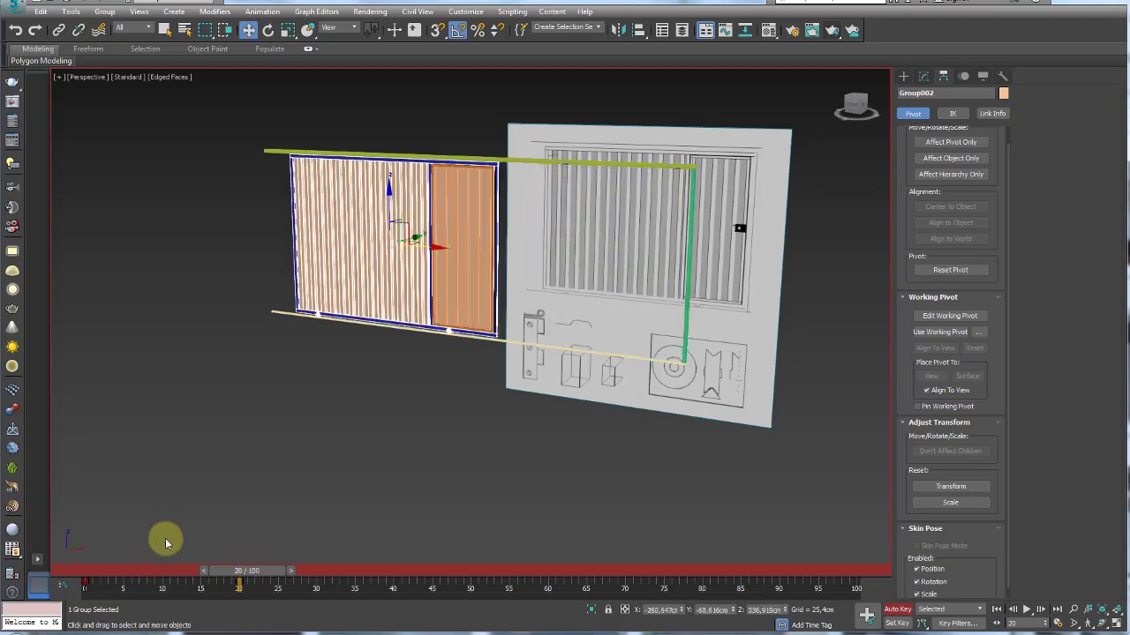
pyautogui.keyDown('shift'); pyautogui.moveTo(88, 583); pyautogui.dragTo(396, 583); pyautogui.keyUp('shift')
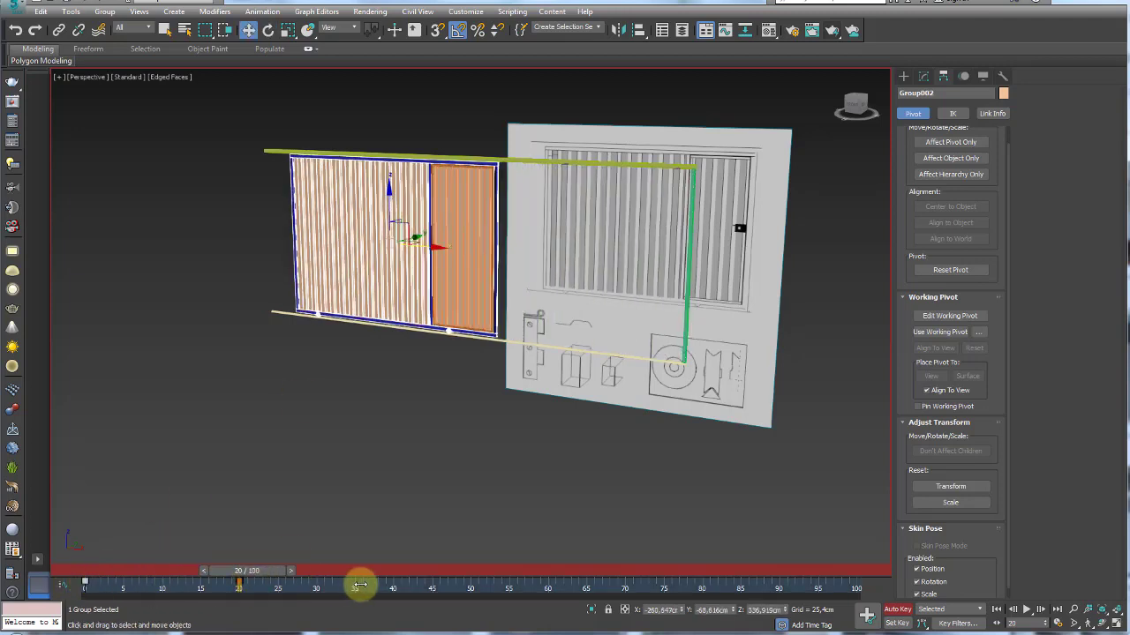
pyautogui.moveTo(297, 573); pyautogui.dragTo(396, 573)
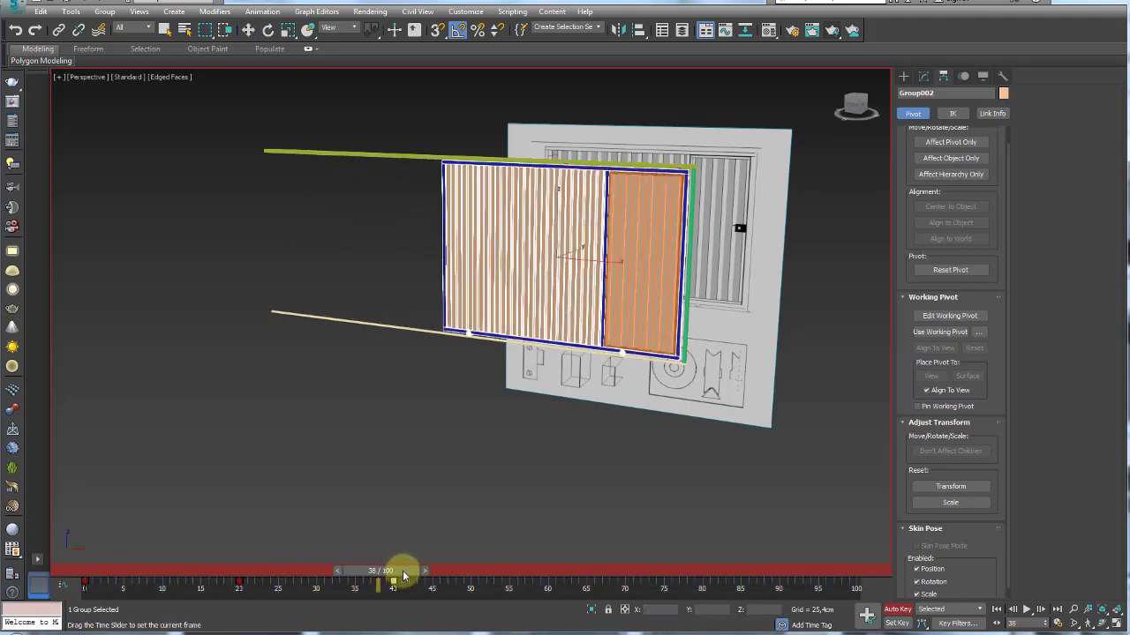
# At frame 55, key Group003 rotating on Z to fold the narrow leaf open
pyautogui.click(657, 296)
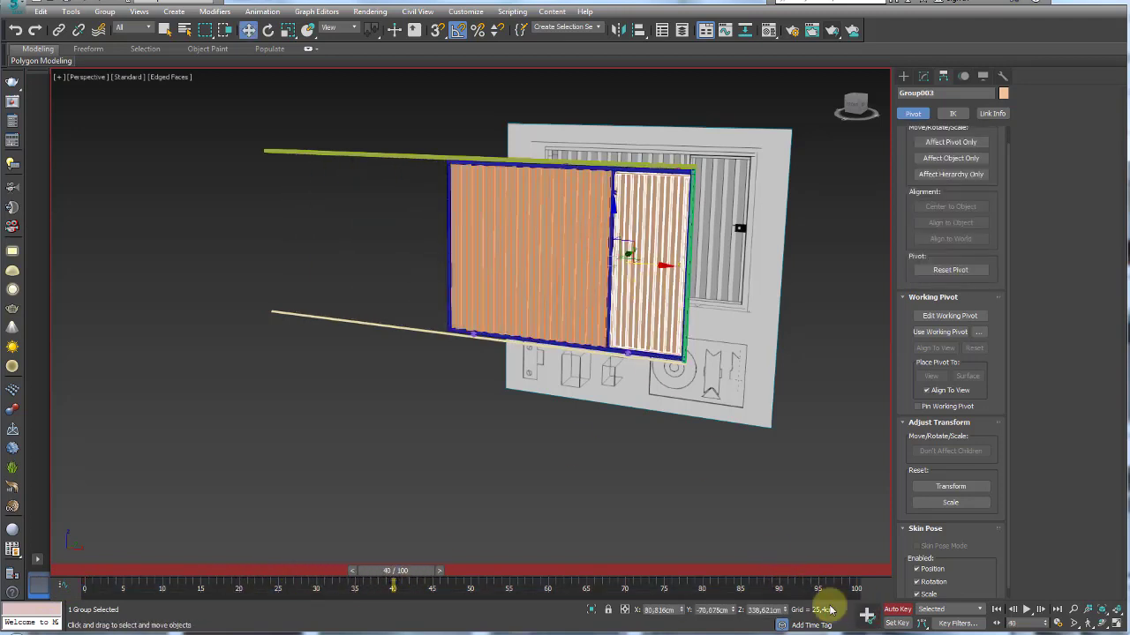
pyautogui.moveTo(416, 573)
pyautogui.mouseDown()
pyautogui.moveTo(534, 573)
pyautogui.moveTo(525, 580)
pyautogui.mouseUp()
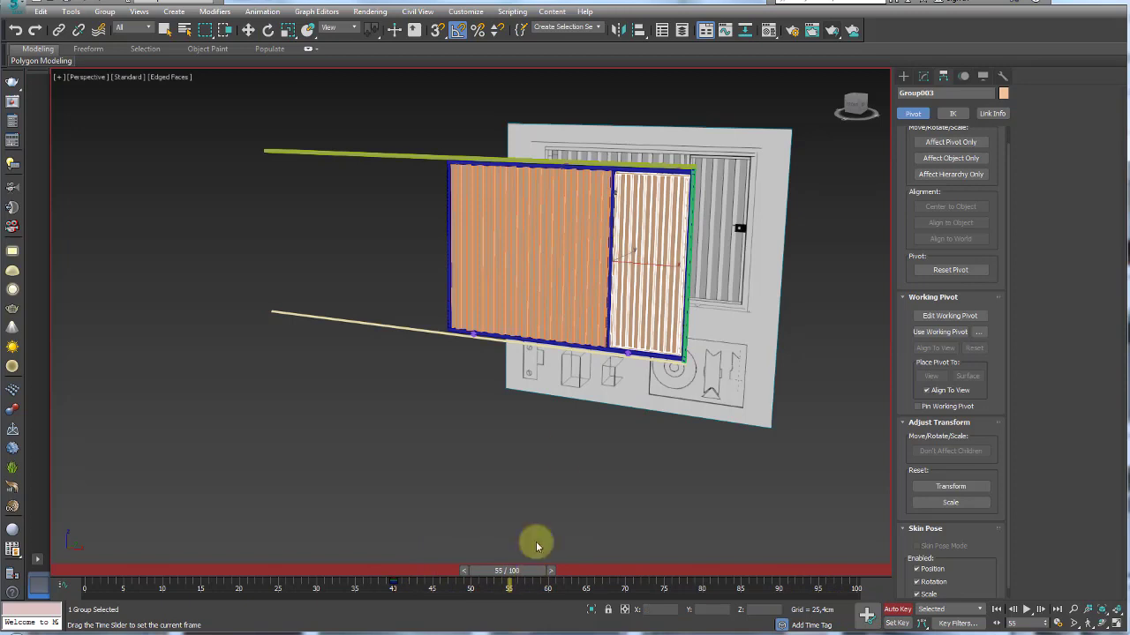
pyautogui.press('e')
pyautogui.moveTo(617, 264); pyautogui.dragTo(529, 265)
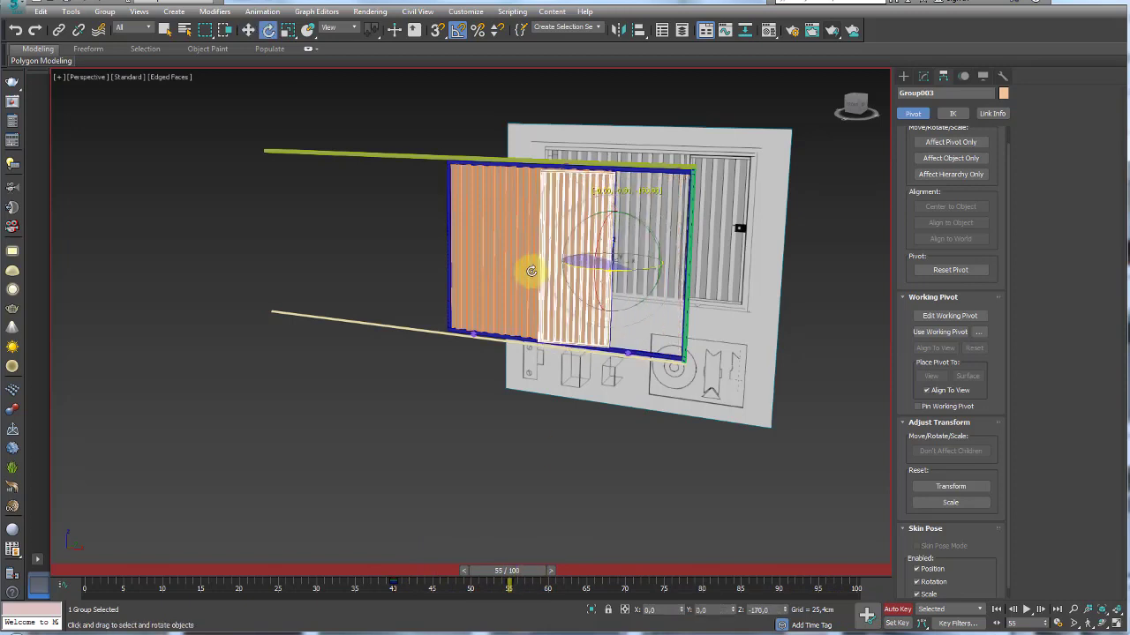
pyautogui.moveTo(450, 584)
pyautogui.mouseDown()
pyautogui.moveTo(375, 593)
pyautogui.moveTo(706, 592)
pyautogui.mouseUp()
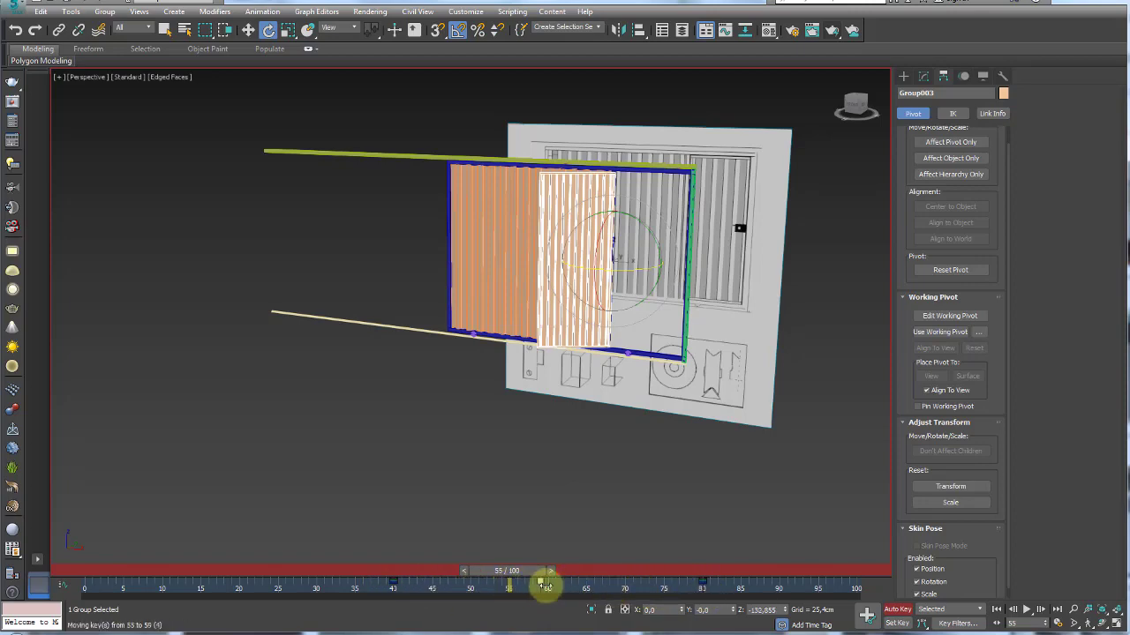
pyautogui.click(770, 455)
pyautogui.moveTo(770, 456)
pyautogui.keyDown('alt'); pyautogui.mouseDown(button='middle')
pyautogui.moveTo(706, 411)
pyautogui.moveTo(626, 424)
pyautogui.moveTo(598, 458)
pyautogui.mouseUp(button='middle'); pyautogui.keyUp('alt')
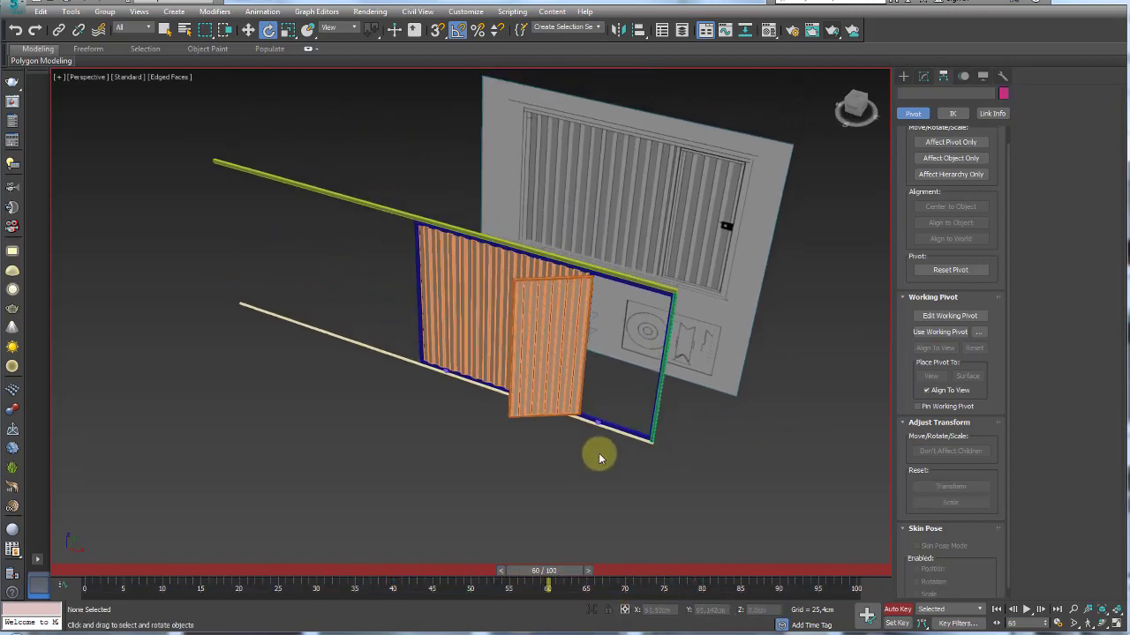
# Change the gate parts' object colour to white
pyautogui.scroll(-5, 697, 459)
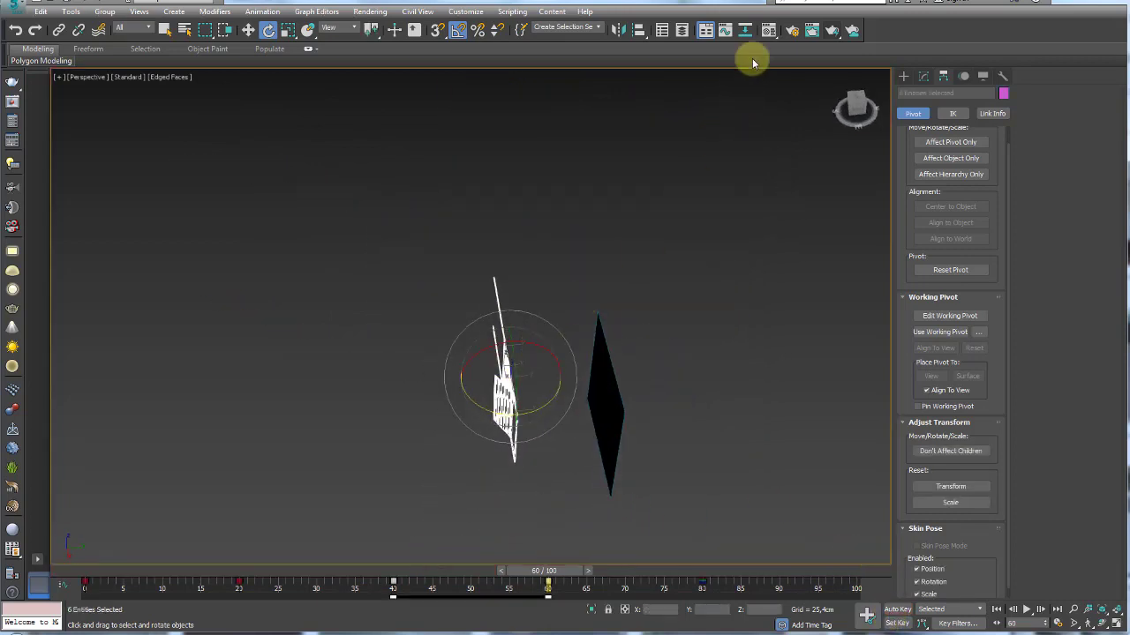
pyautogui.click(768, 30)
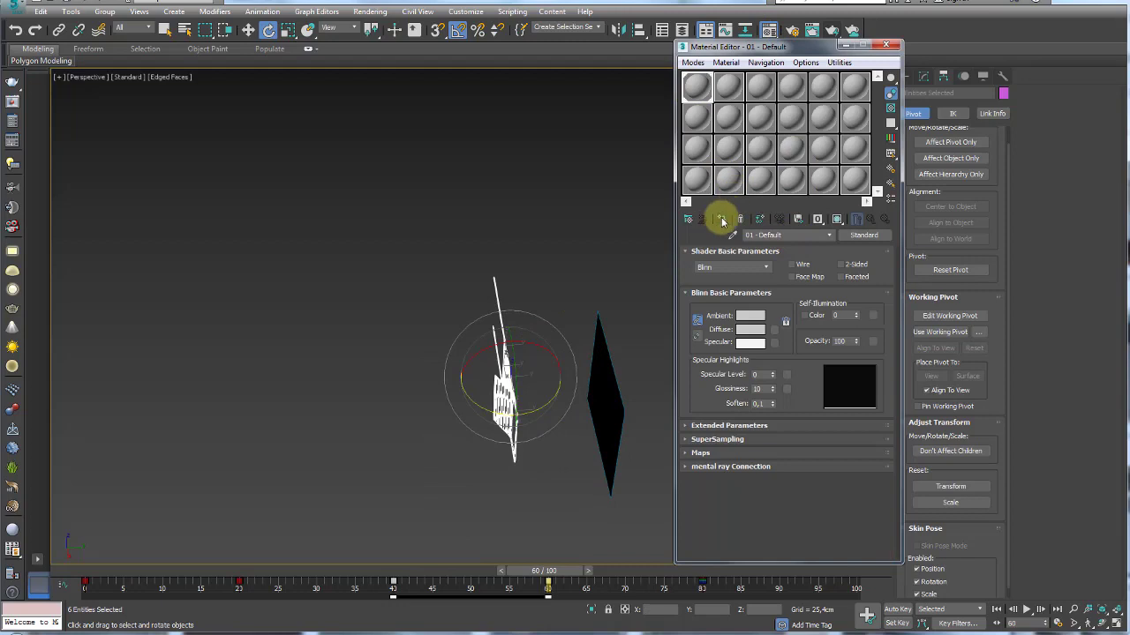
pyautogui.click(887, 46)
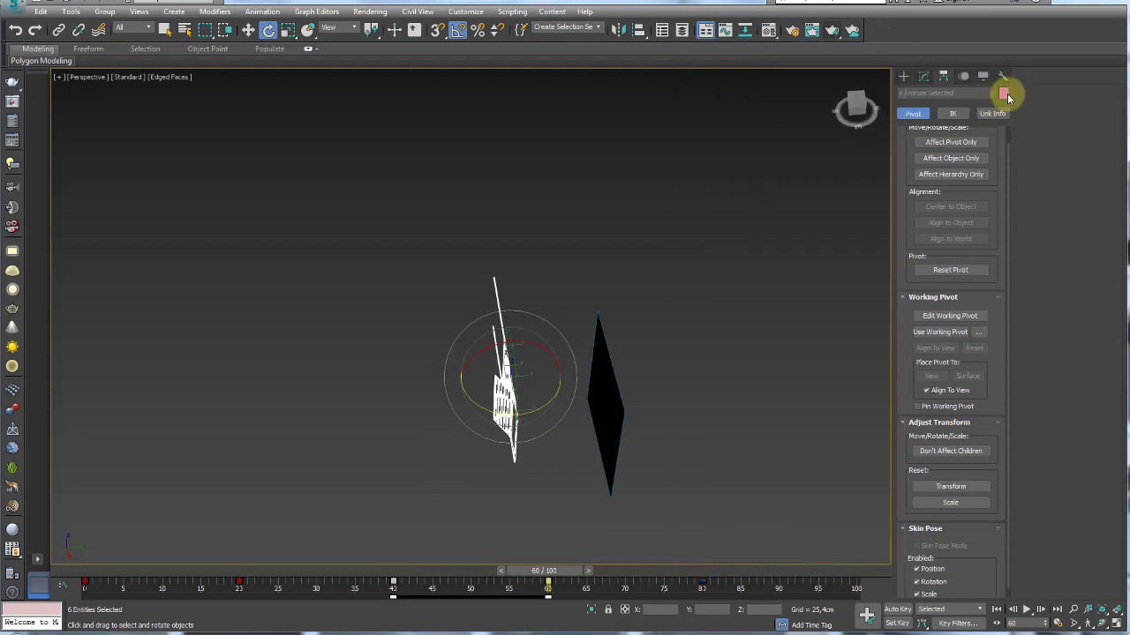
pyautogui.click(1003, 93)
pyautogui.click(744, 319)
# Hide the cabinet backdrop plane Plane001 with Hide Selection
pyautogui.scroll(3, 569, 375)
pyautogui.scroll(3, 577, 376)
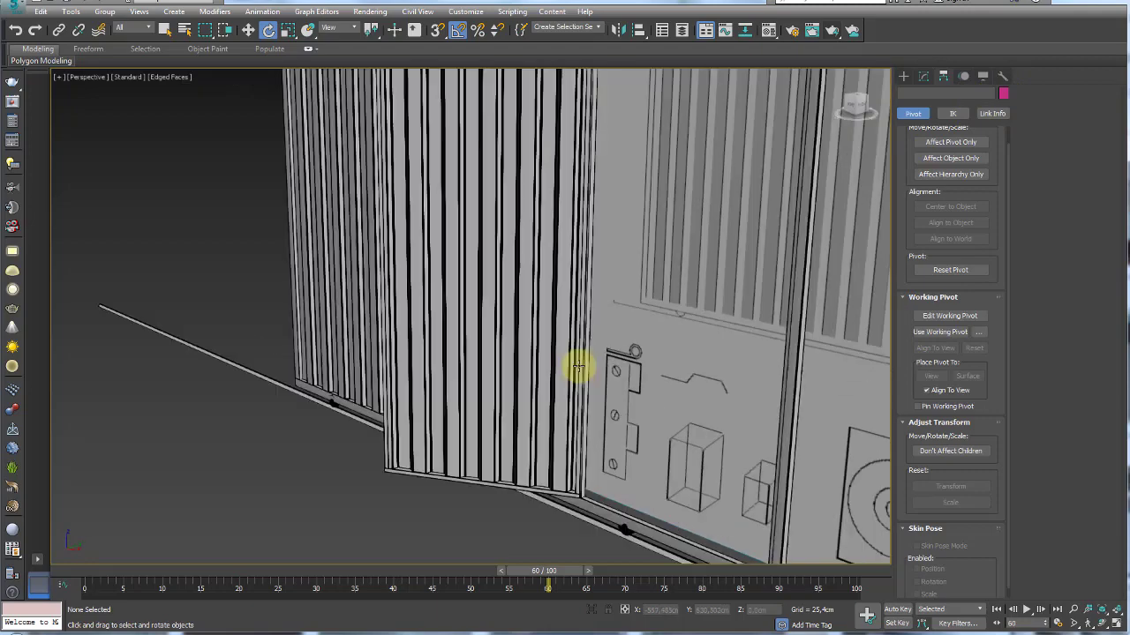
pyautogui.scroll(-2, 583, 368)
pyautogui.moveTo(511, 400)
pyautogui.keyDown('alt'); pyautogui.mouseDown(button='middle')
pyautogui.moveTo(538, 320)
pyautogui.moveTo(637, 344)
pyautogui.moveTo(754, 327)
pyautogui.moveTo(745, 372)
pyautogui.mouseUp(button='middle'); pyautogui.keyUp('alt')
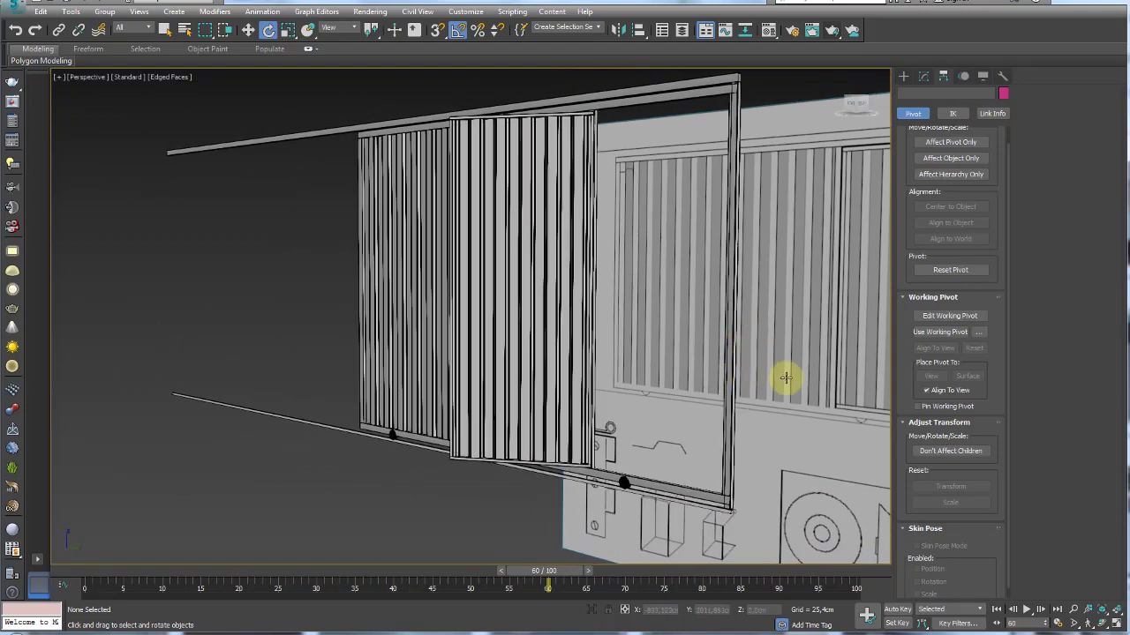
pyautogui.click(786, 378)
pyautogui.rightClick(786, 376)
pyautogui.click(810, 340)
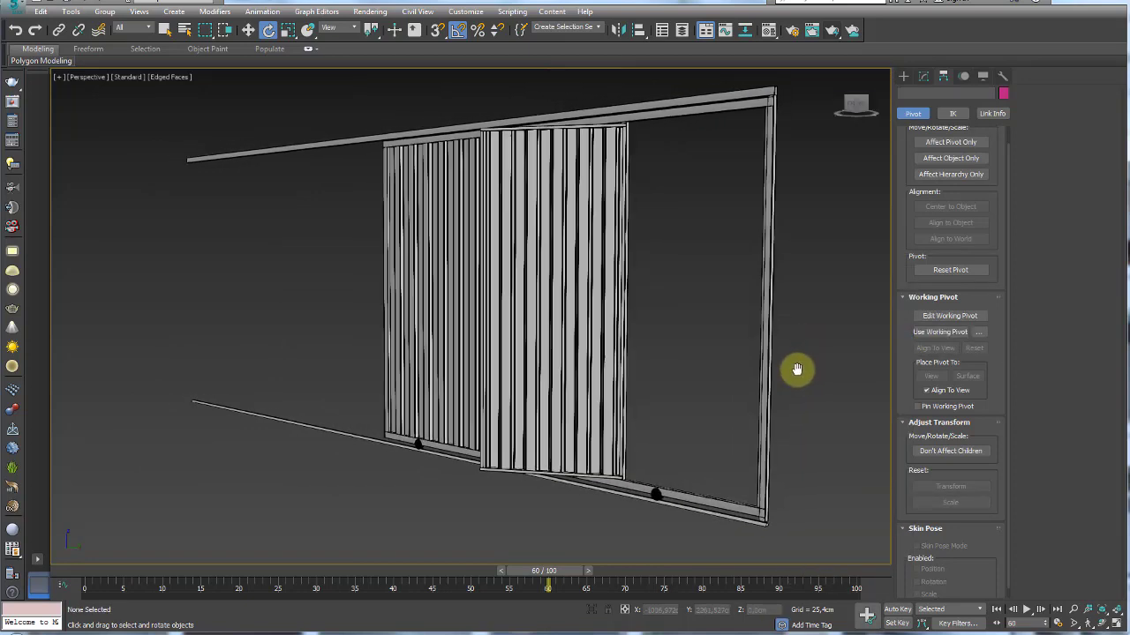
# Reframe the view on the slid and folded gate
pyautogui.scroll(5, 792, 368)
pyautogui.scroll(-5, 777, 374)
pyautogui.scroll(3, 757, 375)
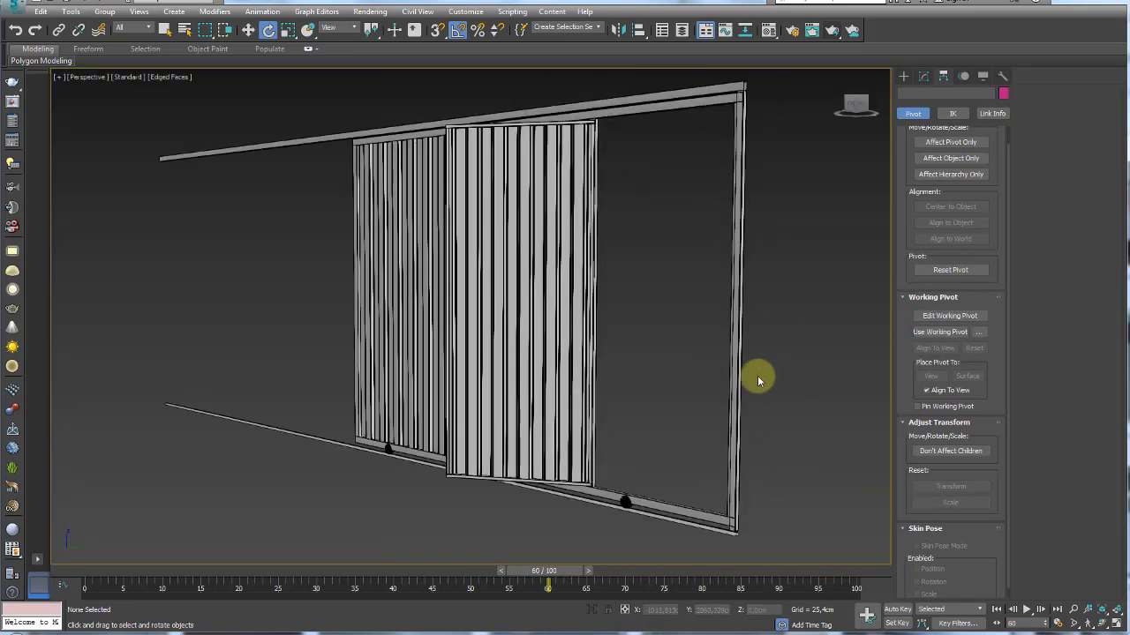
pyautogui.moveTo(762, 382); pyautogui.dragTo(749, 386, button='middle')
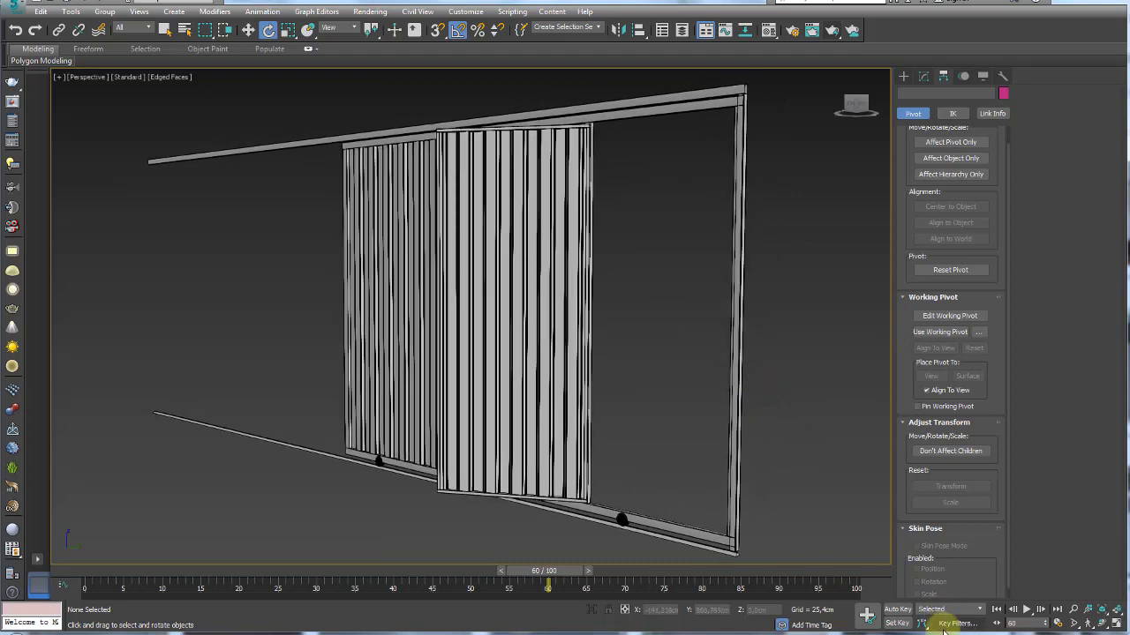